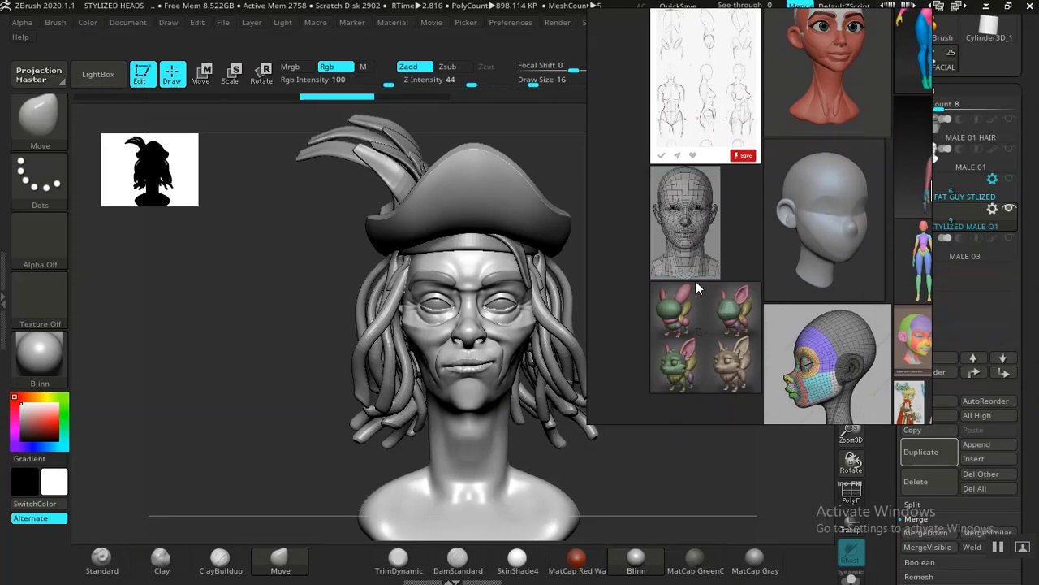
# Step: Examine the reference board's character images, focusing on the front view of the curly-haired girl's face
pyautogui.scroll(-3, 695, 268)
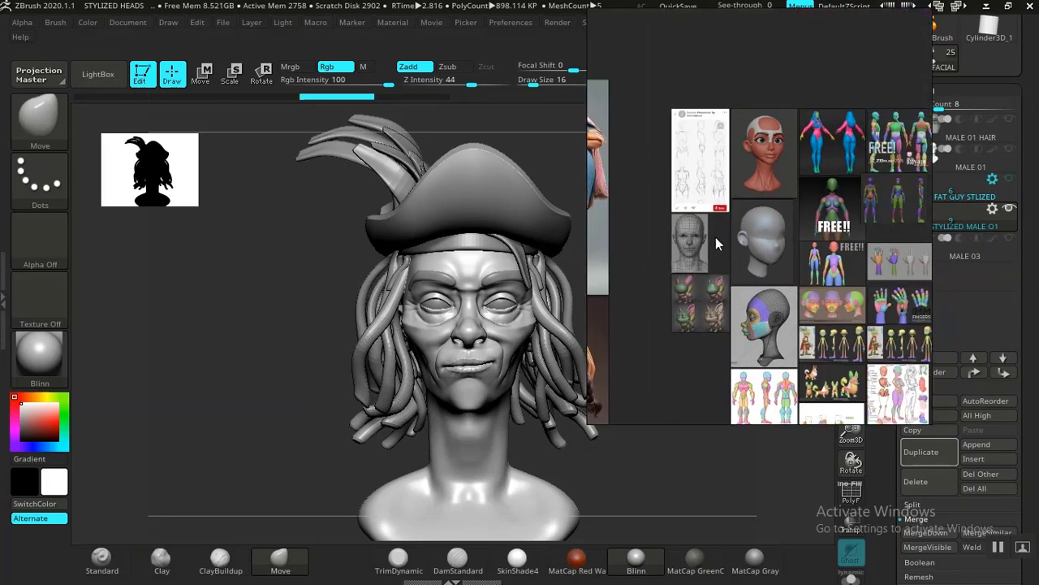
pyautogui.scroll(-3, 824, 191)
pyautogui.scroll(5, 817, 197)
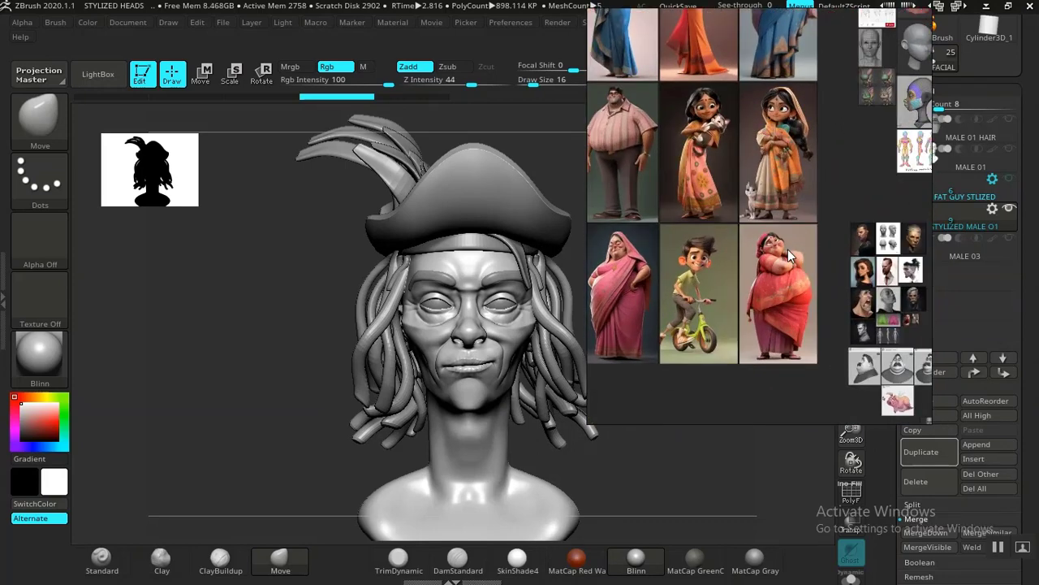
pyautogui.scroll(-2, 765, 224)
pyautogui.moveTo(717, 363); pyautogui.dragTo(770, 225, button='middle')
pyautogui.scroll(3, 770, 225)
pyautogui.moveTo(701, 300); pyautogui.dragTo(821, 208, button='middle')
pyautogui.scroll(6, 821, 208)
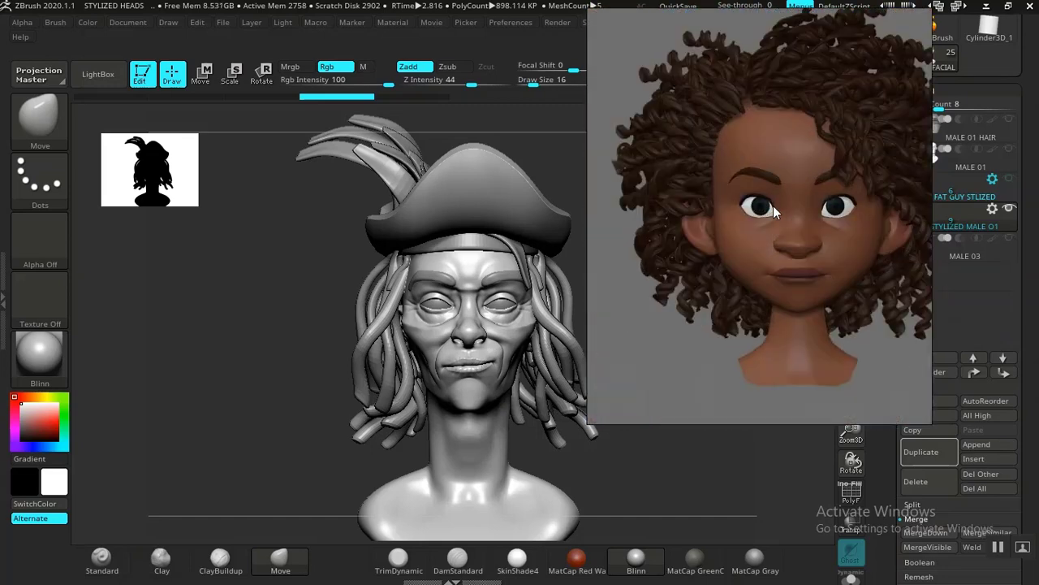
pyautogui.scroll(2, 719, 199)
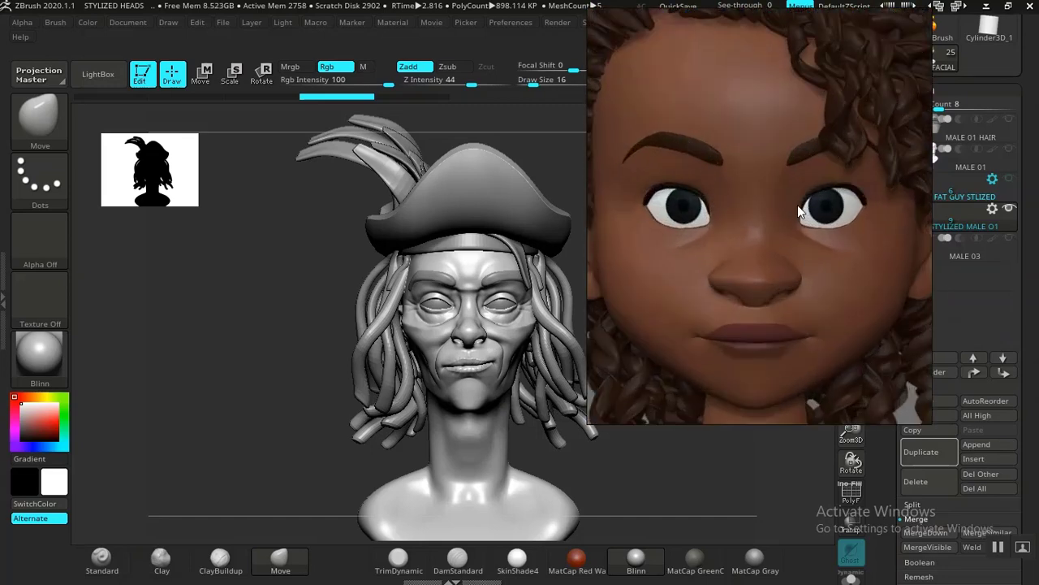
pyautogui.scroll(-5, 798, 210)
pyautogui.moveTo(797, 210); pyautogui.dragTo(801, 139, button='middle')
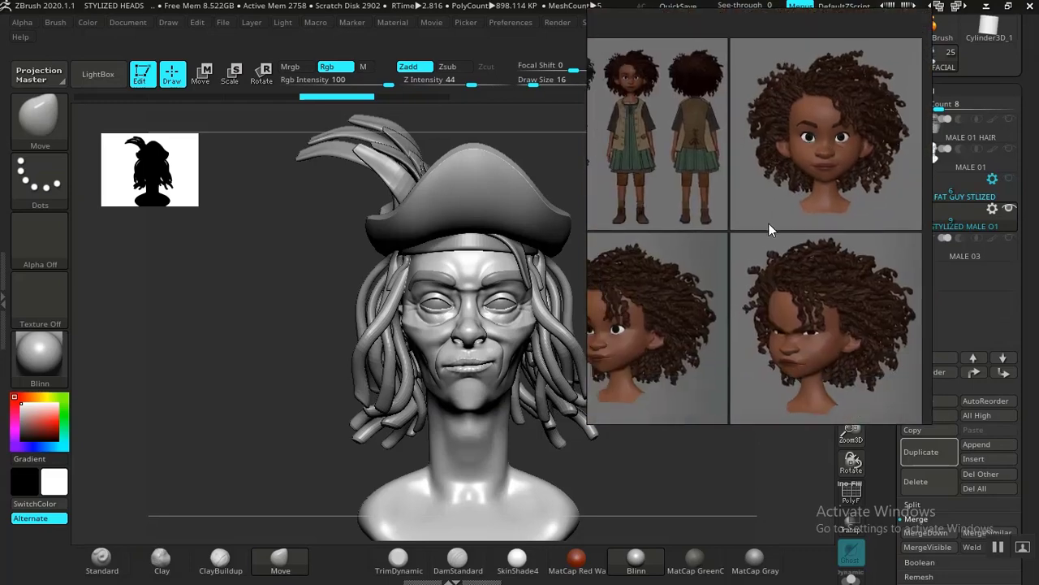
# Step: Examine the stylized full-body characters on the reference board, including the women in the blue and orange outfits
pyautogui.scroll(-2, 814, 203)
pyautogui.scroll(-3, 740, 255)
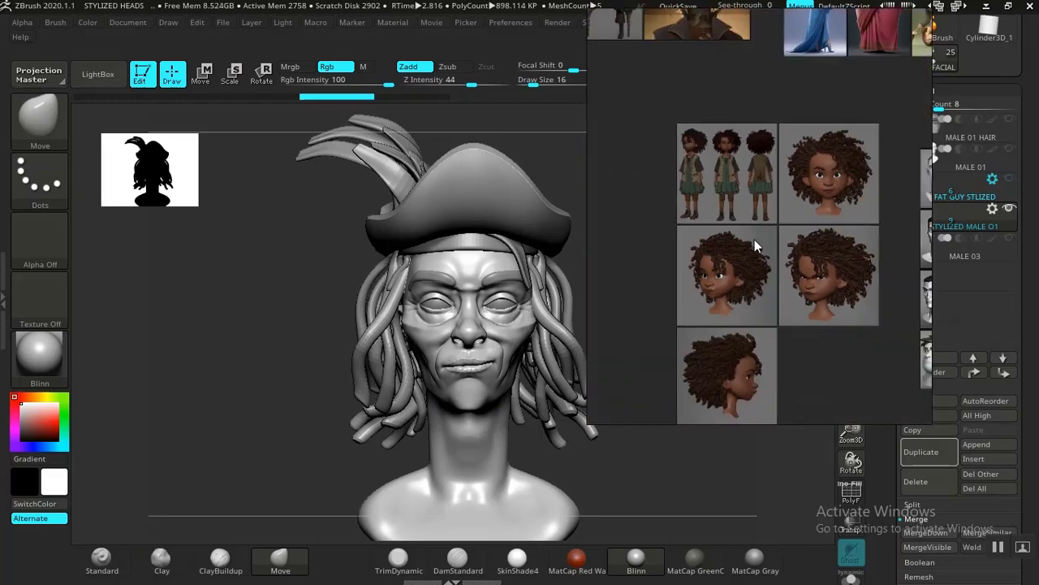
pyautogui.moveTo(773, 236)
pyautogui.mouseDown(button='middle')
pyautogui.moveTo(715, 264)
pyautogui.moveTo(747, 282)
pyautogui.moveTo(739, 314)
pyautogui.moveTo(748, 296)
pyautogui.mouseUp(button='middle')
pyautogui.moveTo(753, 219); pyautogui.dragTo(749, 287, button='middle')
pyautogui.scroll(5, 765, 202)
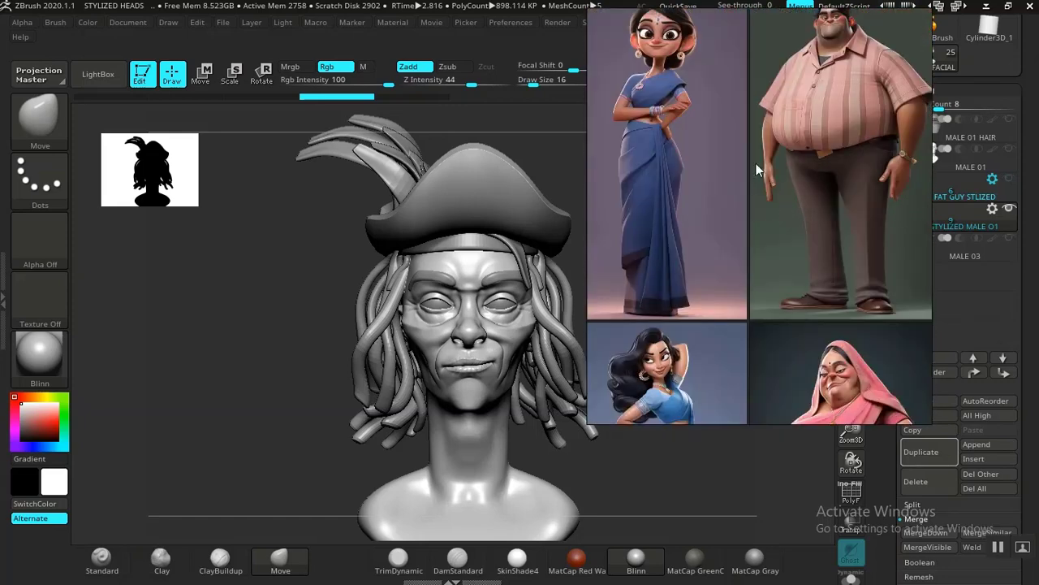
pyautogui.scroll(6, 756, 163)
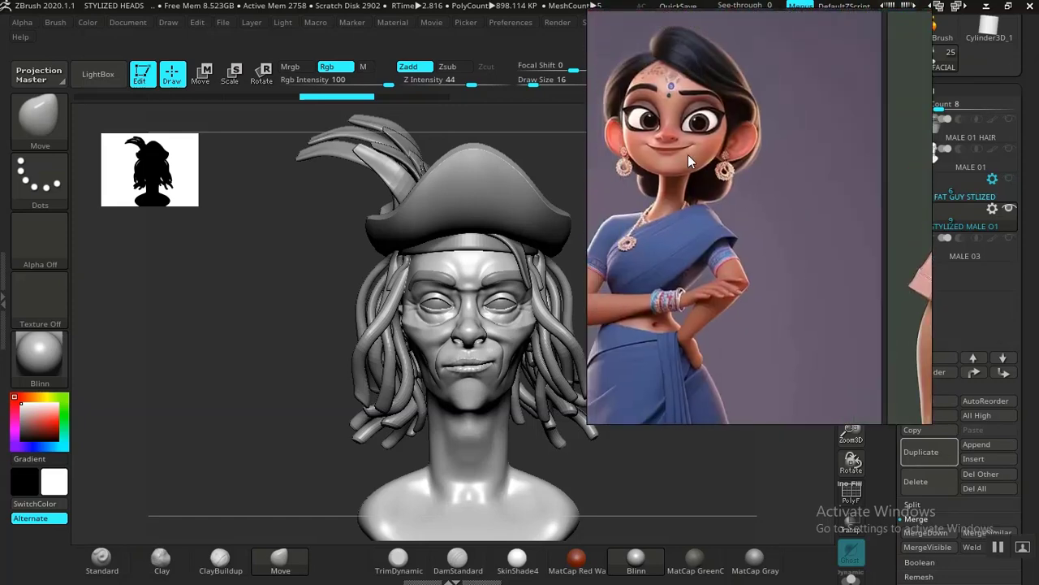
pyautogui.scroll(-6, 687, 155)
pyautogui.moveTo(834, 201); pyautogui.dragTo(662, 213, button='middle')
pyautogui.moveTo(786, 216); pyautogui.dragTo(717, 212, button='middle')
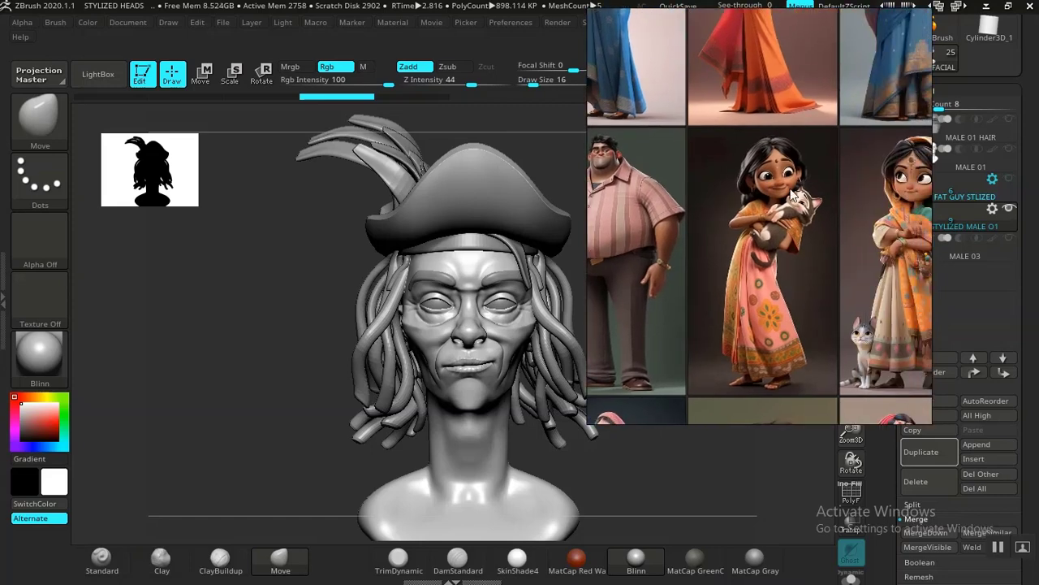
pyautogui.moveTo(790, 190); pyautogui.dragTo(718, 227, button='middle')
pyautogui.scroll(-4, 775, 223)
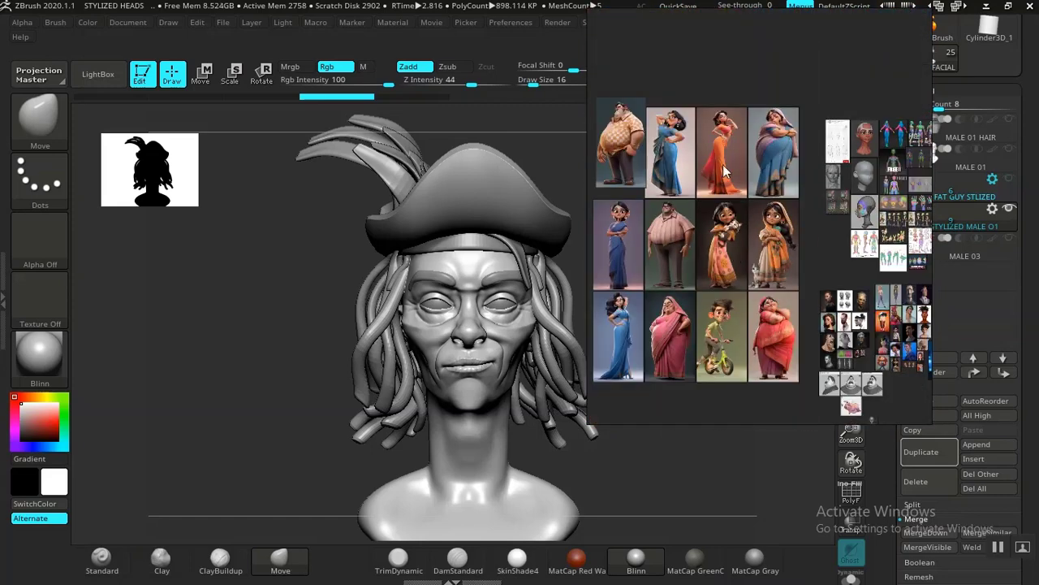
pyautogui.scroll(6, 728, 125)
pyautogui.scroll(-7, 739, 141)
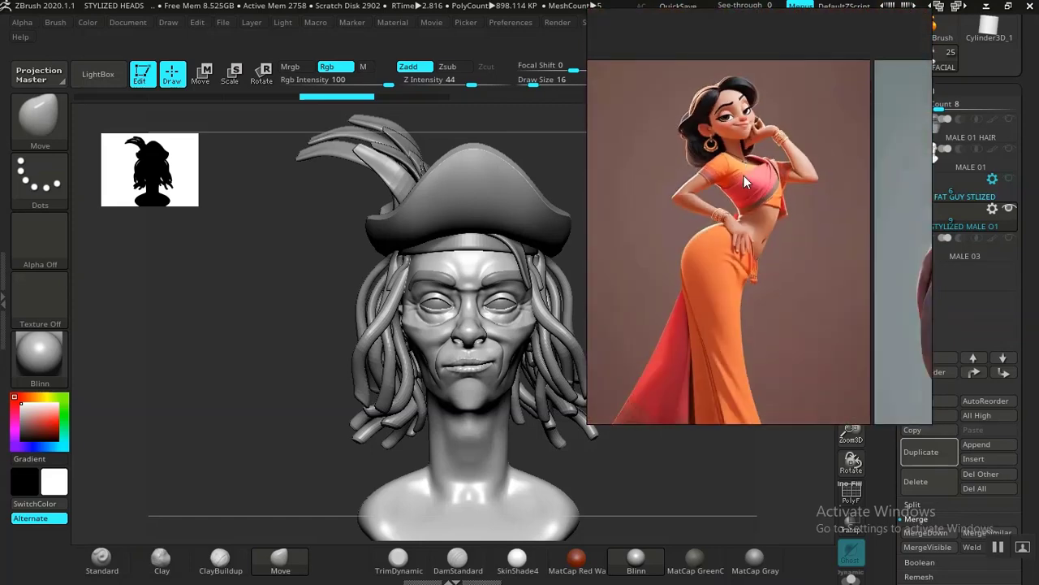
pyautogui.moveTo(789, 277); pyautogui.dragTo(794, 201, button='middle')
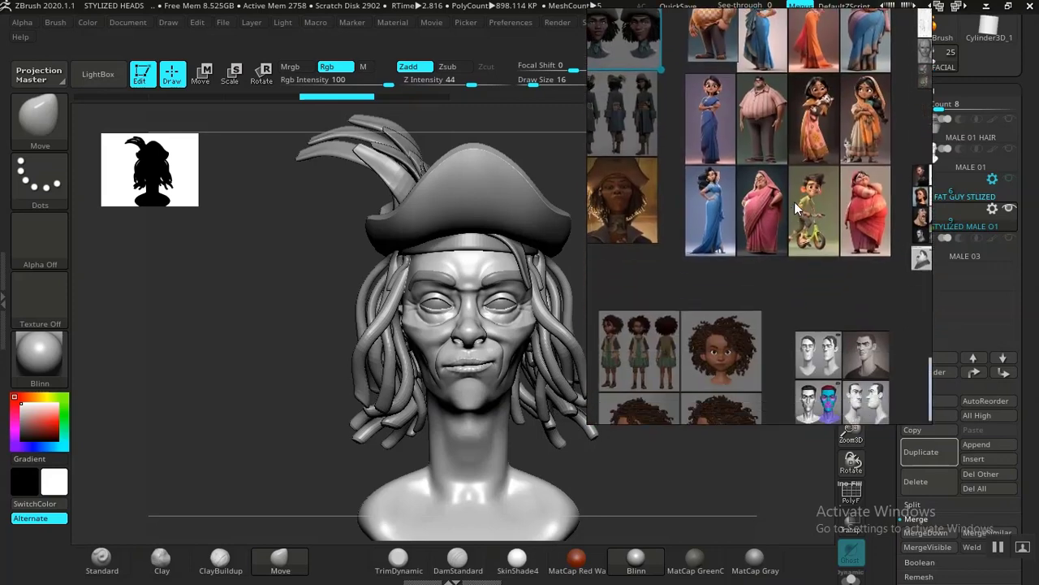
# Step: Examine the curly-haired girl's different head angles, focusing on the three-quarter view
pyautogui.scroll(2, 772, 297)
pyautogui.scroll(3, 759, 333)
pyautogui.scroll(2, 757, 326)
pyautogui.moveTo(743, 316); pyautogui.dragTo(824, 207, button='middle')
pyautogui.scroll(-2, 760, 254)
pyautogui.moveTo(756, 345); pyautogui.dragTo(725, 243, button='middle')
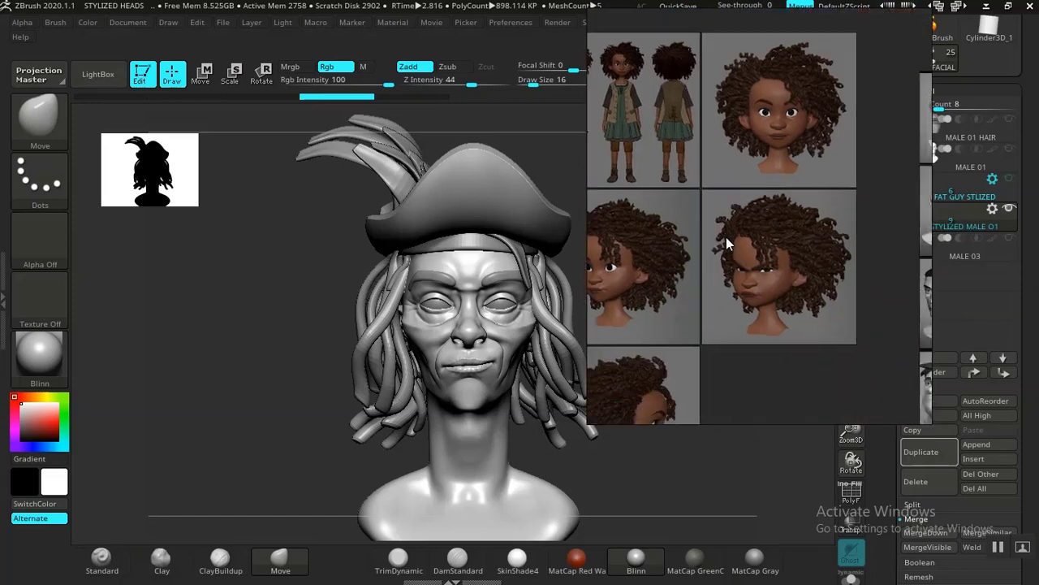
pyautogui.moveTo(704, 308); pyautogui.dragTo(800, 247, button='middle')
pyautogui.scroll(3, 732, 349)
pyautogui.moveTo(738, 218); pyautogui.dragTo(727, 321, button='middle')
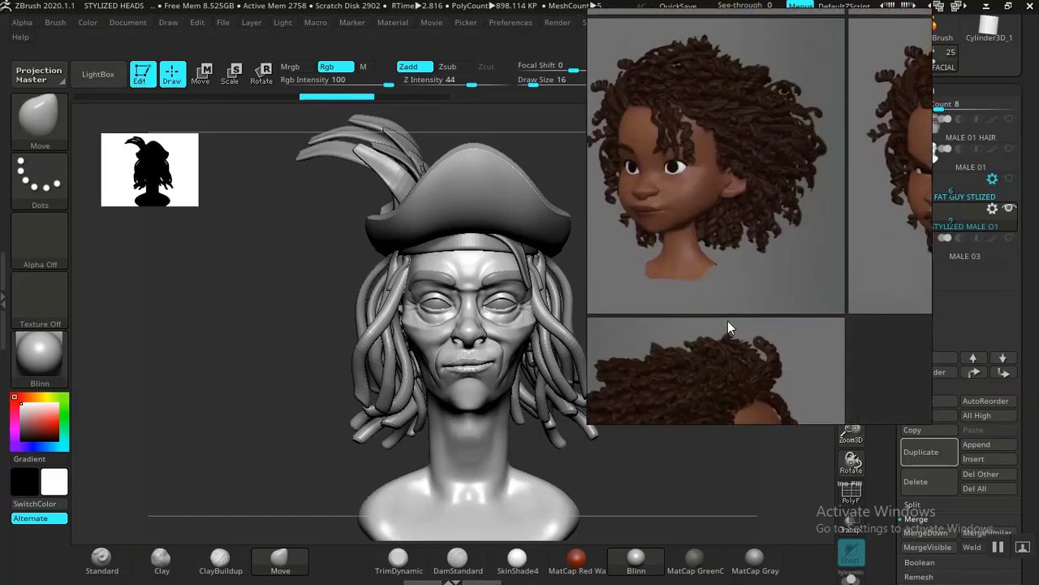
pyautogui.scroll(3, 691, 210)
pyautogui.scroll(-6, 703, 180)
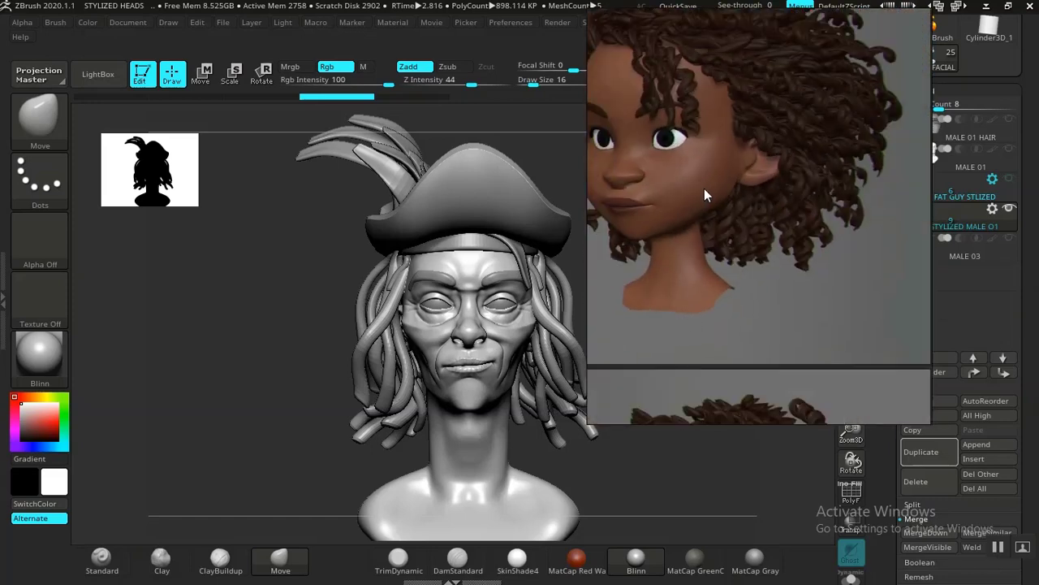
pyautogui.moveTo(815, 240); pyautogui.dragTo(678, 251, button='middle')
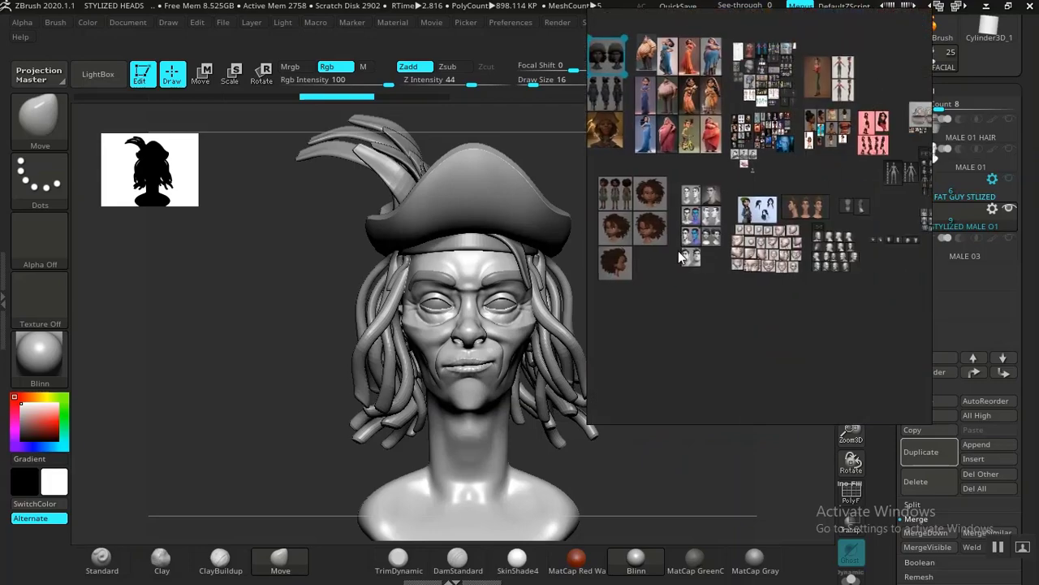
# Step: Examine the stylized female head sculpting stages, from the basic sphere blockout through the finished facial features
pyautogui.scroll(6, 756, 234)
pyautogui.moveTo(747, 236)
pyautogui.mouseDown(button='middle')
pyautogui.moveTo(786, 175)
pyautogui.moveTo(768, 167)
pyautogui.moveTo(740, 221)
pyautogui.moveTo(783, 227)
pyautogui.moveTo(807, 263)
pyautogui.moveTo(810, 196)
pyautogui.mouseUp(button='middle')
pyautogui.scroll(2, 760, 219)
pyautogui.moveTo(810, 196); pyautogui.dragTo(824, 236, button='right')
pyautogui.moveTo(795, 249); pyautogui.dragTo(788, 216, button='middle')
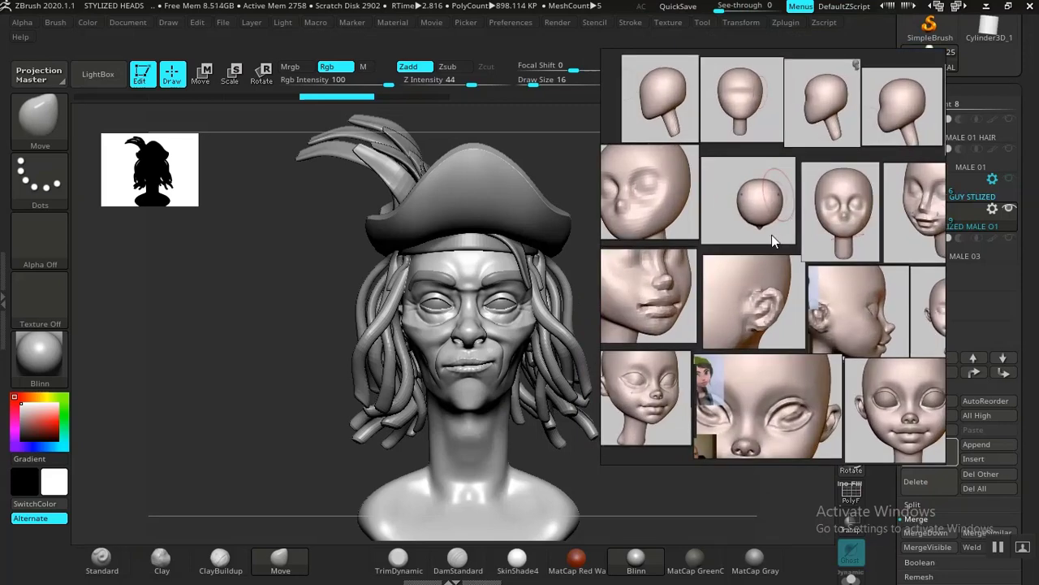
pyautogui.scroll(3, 771, 235)
pyautogui.scroll(-3, 802, 302)
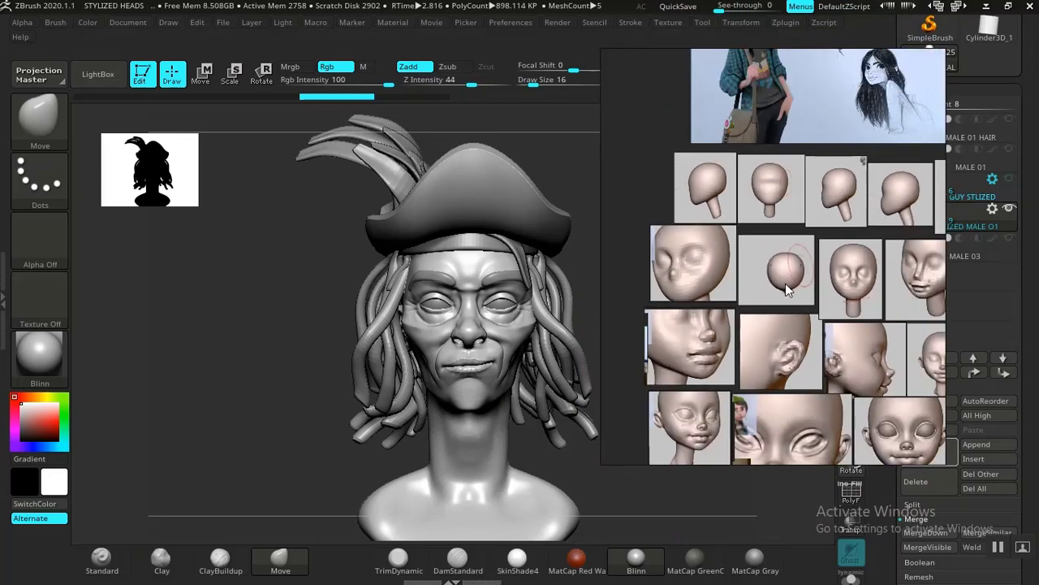
pyautogui.moveTo(786, 283); pyautogui.dragTo(694, 268, button='middle')
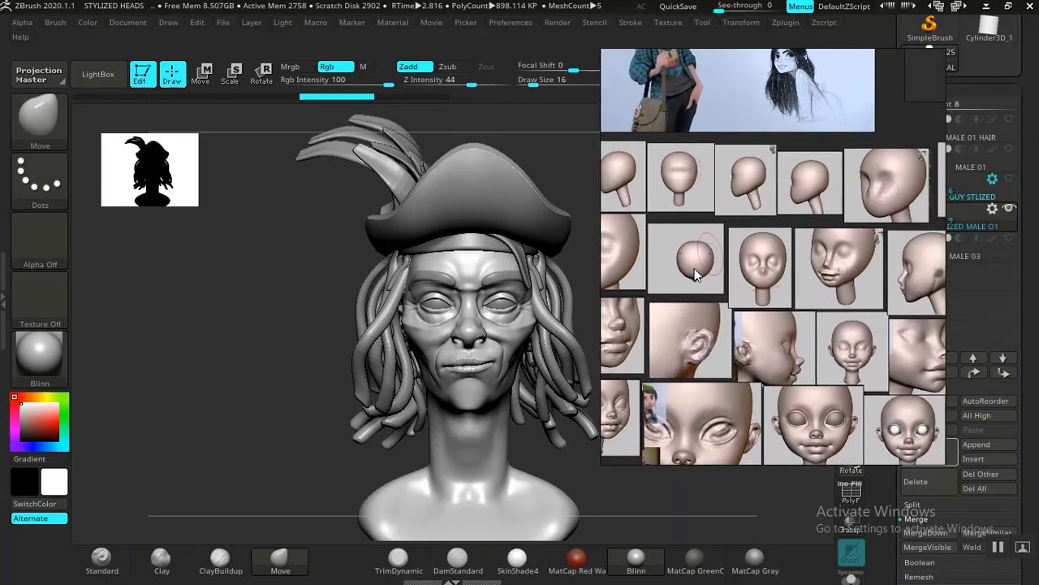
pyautogui.scroll(-3, 812, 235)
pyautogui.moveTo(814, 236)
pyautogui.mouseDown(button='middle')
pyautogui.moveTo(750, 238)
pyautogui.moveTo(794, 231)
pyautogui.mouseUp(button='middle')
pyautogui.scroll(8, 816, 311)
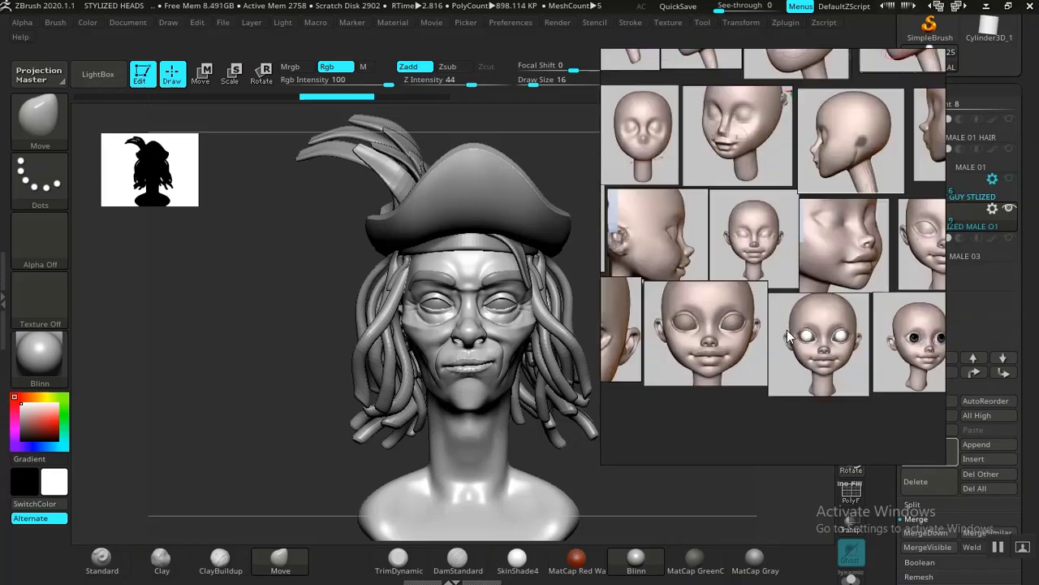
pyautogui.moveTo(760, 278)
pyautogui.mouseDown(button='middle')
pyautogui.moveTo(701, 268)
pyautogui.moveTo(789, 295)
pyautogui.mouseUp(button='middle')
pyautogui.scroll(-5, 702, 265)
pyautogui.moveTo(724, 267)
pyautogui.mouseDown(button='middle')
pyautogui.moveTo(809, 291)
pyautogui.moveTo(882, 329)
pyautogui.mouseUp(button='middle')
pyautogui.moveTo(775, 228); pyautogui.dragTo(861, 264, button='middle')
pyautogui.scroll(3, 764, 248)
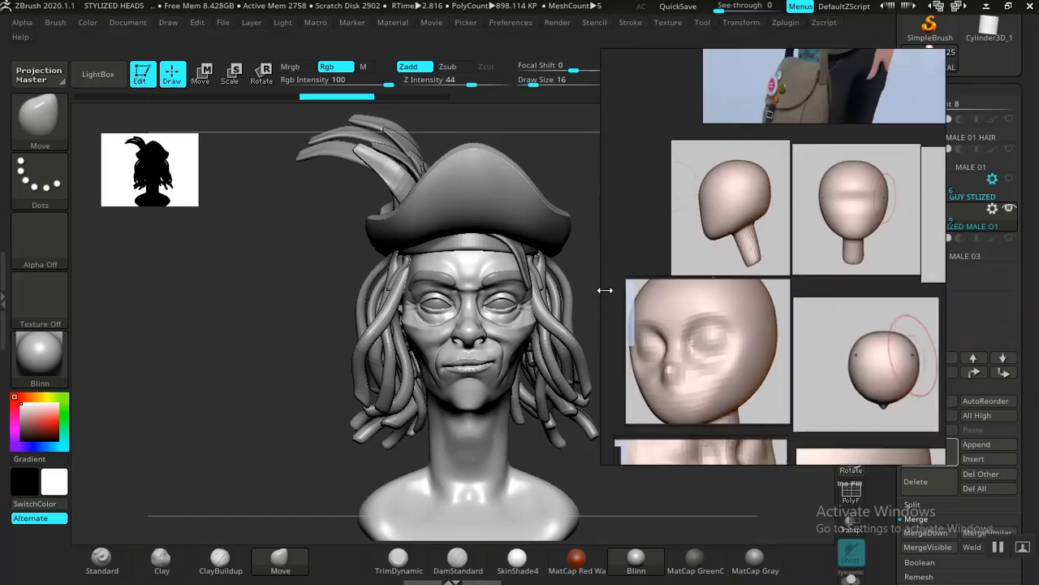
# Step: Move the reference board off the subtool list, collapse the first STYLIZED MALE 01 folder and hide the second one
pyautogui.moveTo(790, 286); pyautogui.dragTo(315, 293)
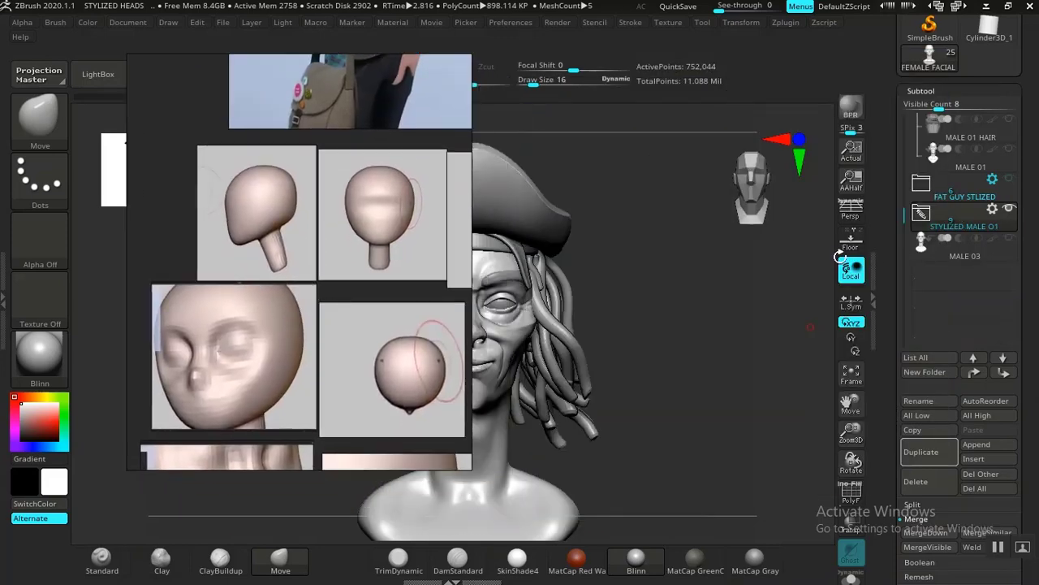
pyautogui.scroll(3, 893, 293)
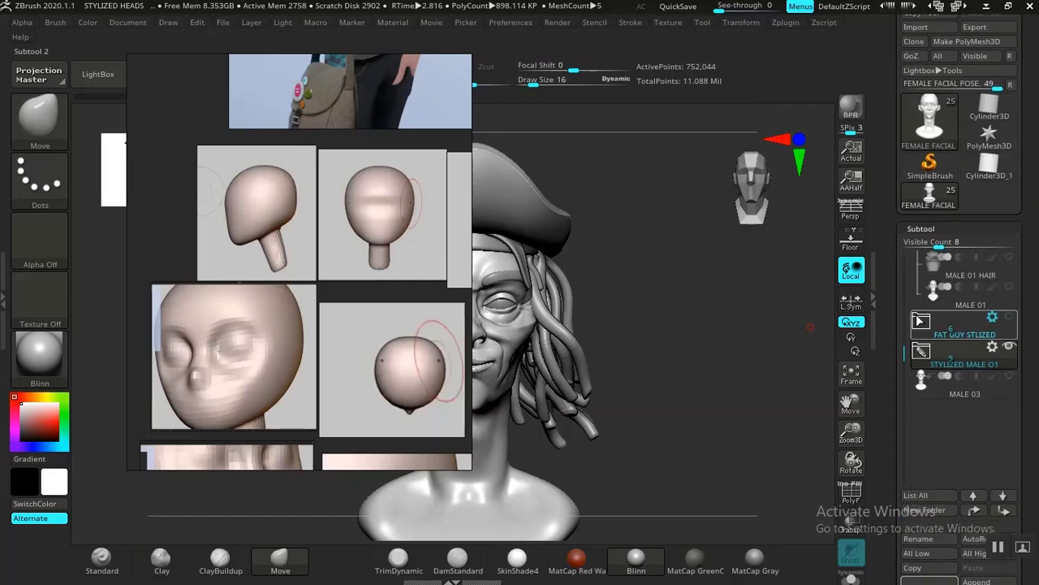
pyautogui.moveTo(906, 349); pyautogui.dragTo(901, 281)
pyautogui.click(918, 268)
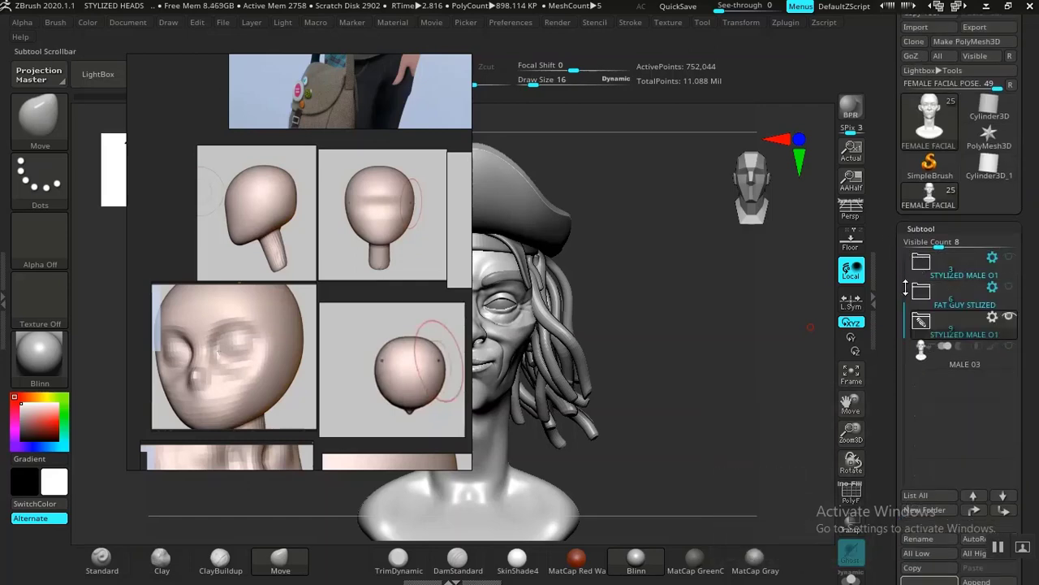
pyautogui.scroll(-2, 894, 301)
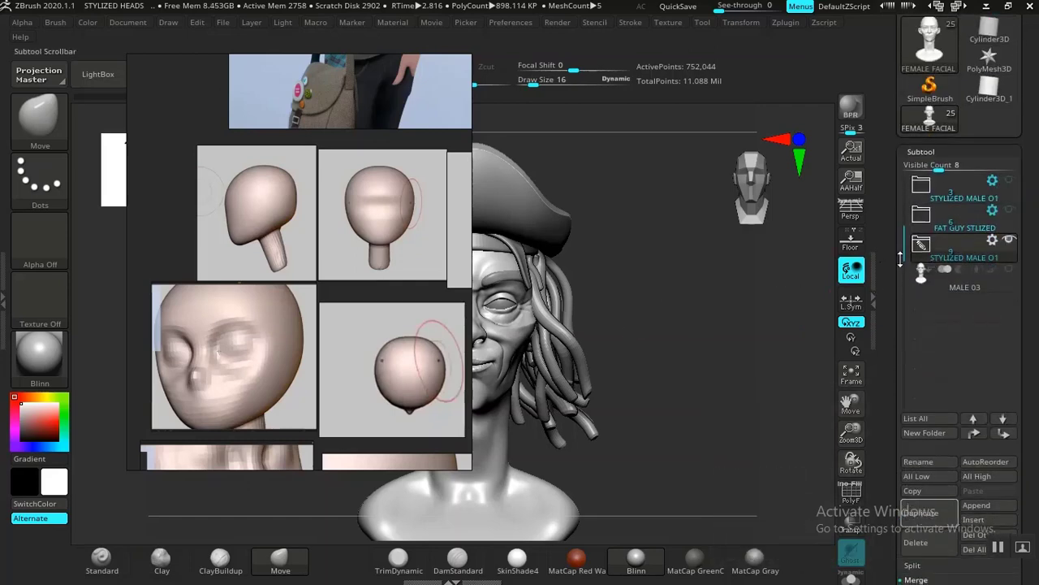
pyautogui.click(1008, 240)
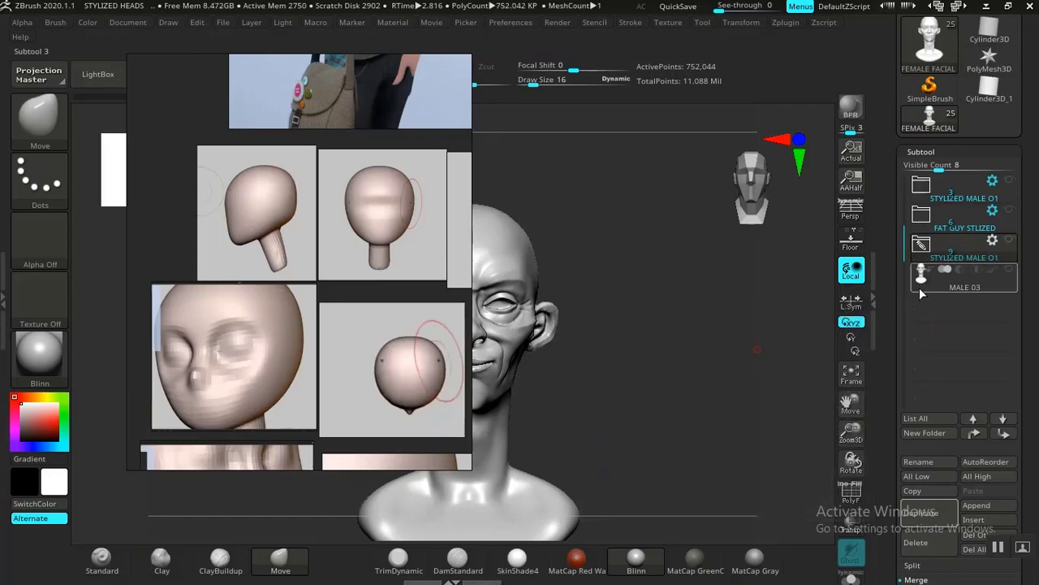
# Step: Append a Sphere3D as a new subtool and make it the active one
pyautogui.scroll(-3, 953, 385)
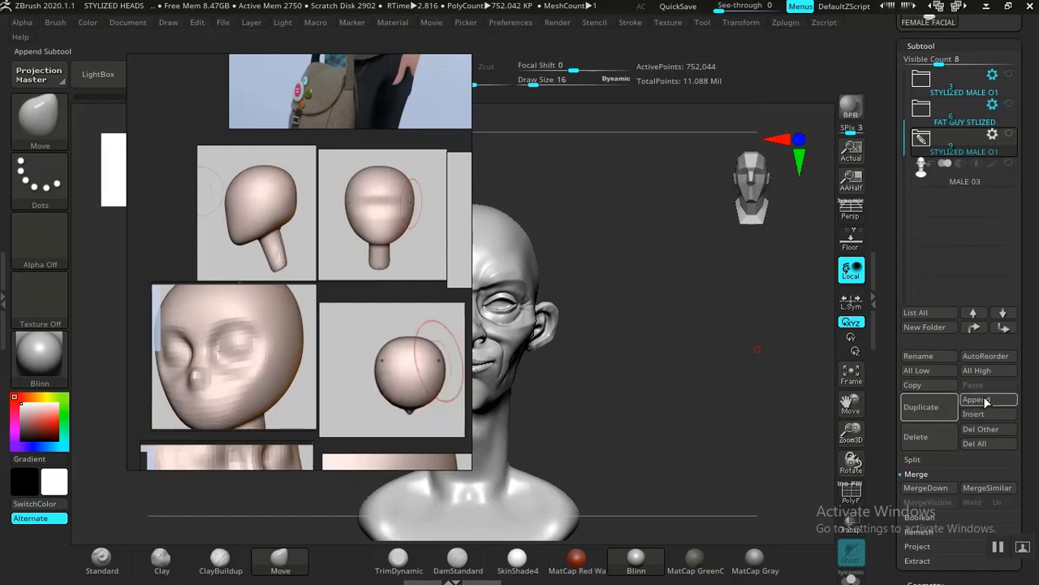
pyautogui.moveTo(380, 354); pyautogui.dragTo(258, 335, button='right')
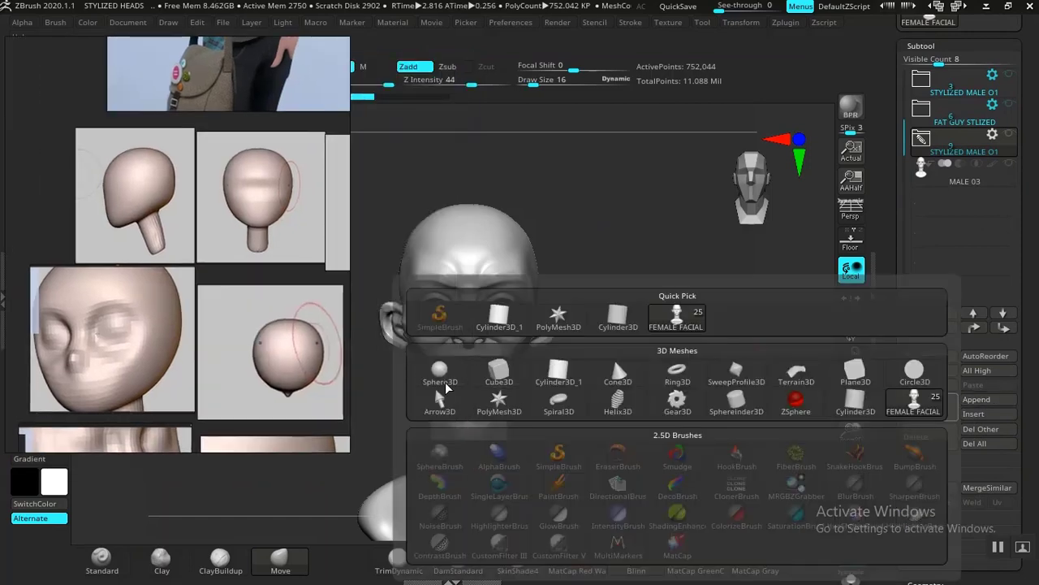
pyautogui.click(445, 382)
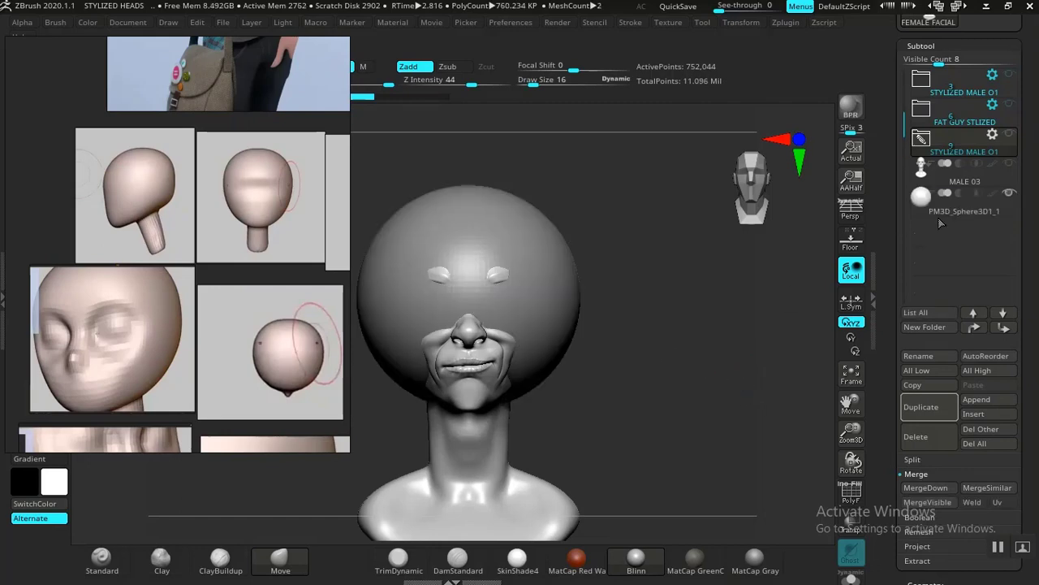
pyautogui.click(959, 213)
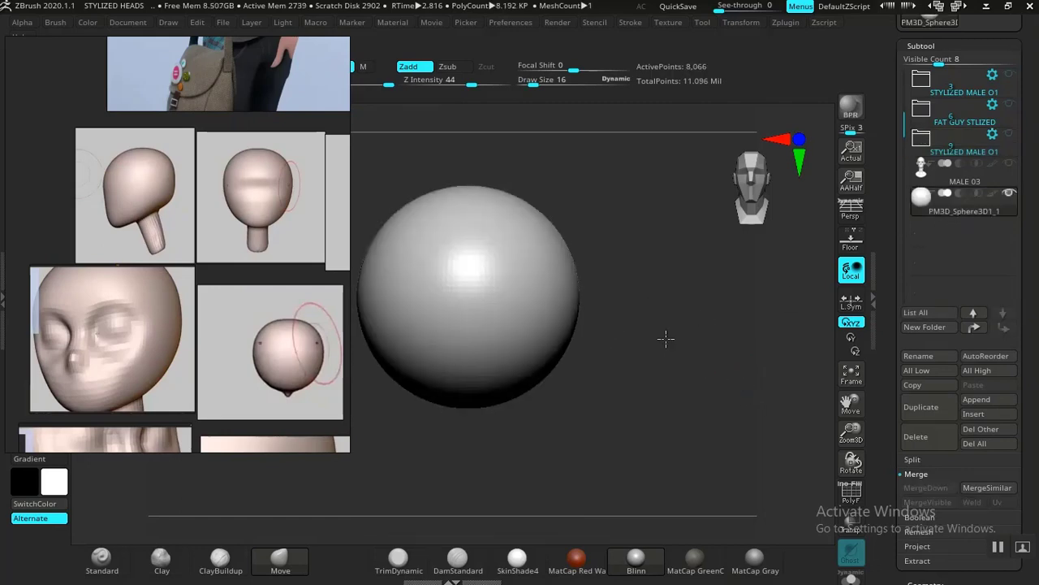
pyautogui.keyDown('alt'); pyautogui.moveTo(666, 339); pyautogui.dragTo(659, 372); pyautogui.keyUp('alt')
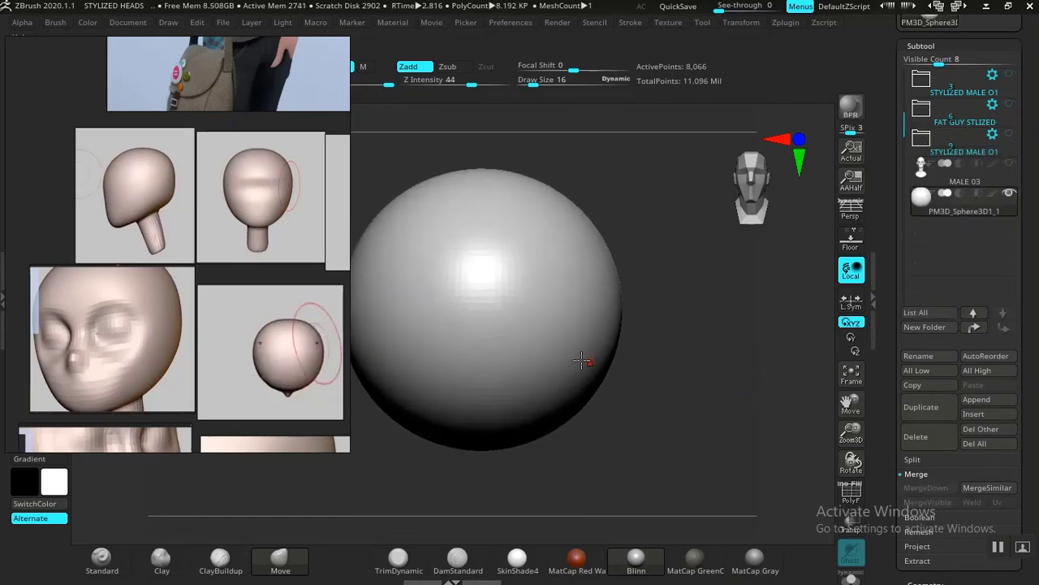
# Step: Move the reference board beside the sphere and enlarge the side-view image of the head blockout
pyautogui.moveTo(191, 354); pyautogui.dragTo(724, 311)
pyautogui.scroll(-4, 722, 307)
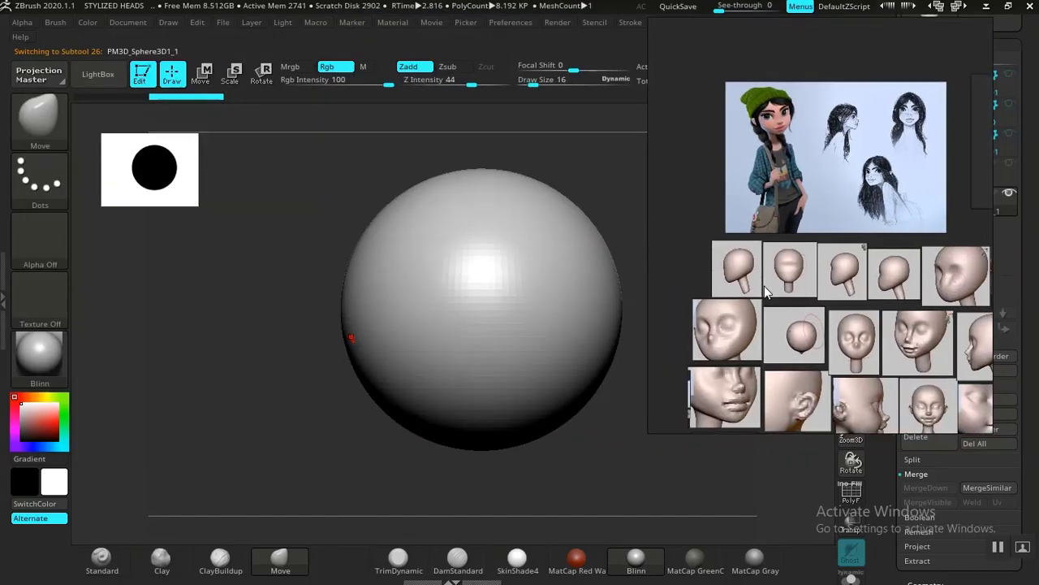
pyautogui.scroll(2, 767, 288)
pyautogui.moveTo(780, 303); pyautogui.dragTo(845, 280, button='middle')
pyautogui.scroll(2, 807, 263)
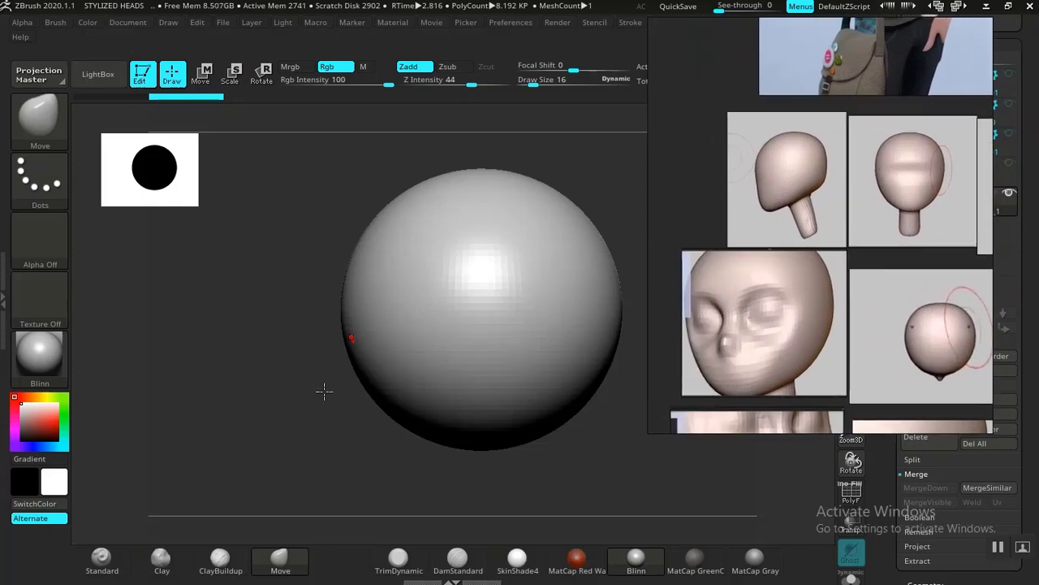
pyautogui.moveTo(336, 416); pyautogui.dragTo(451, 397)
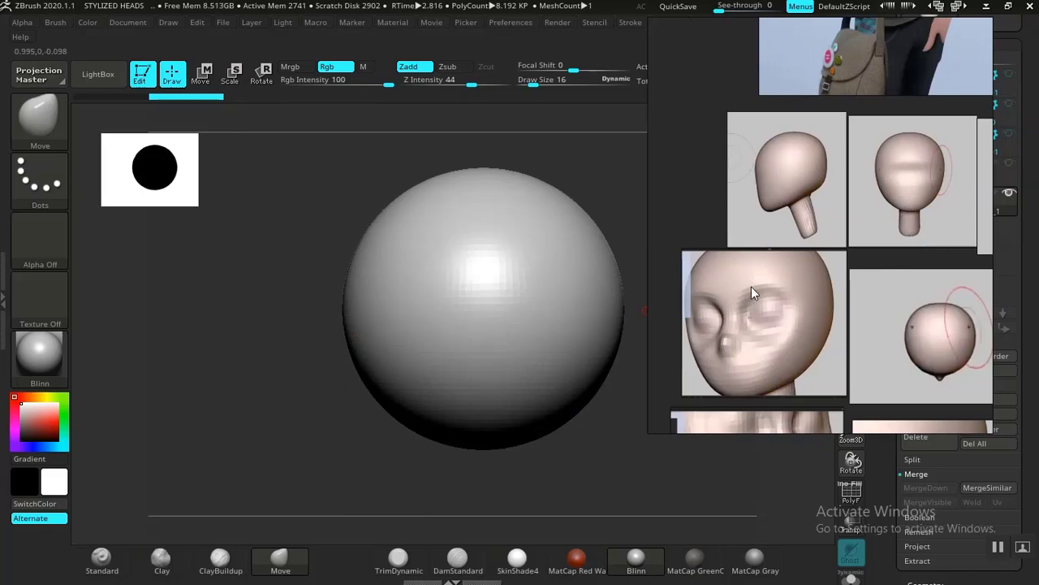
pyautogui.moveTo(751, 289); pyautogui.dragTo(944, 262, button='right')
pyautogui.moveTo(955, 231); pyautogui.dragTo(910, 261, button='middle')
pyautogui.doubleClick(939, 217)
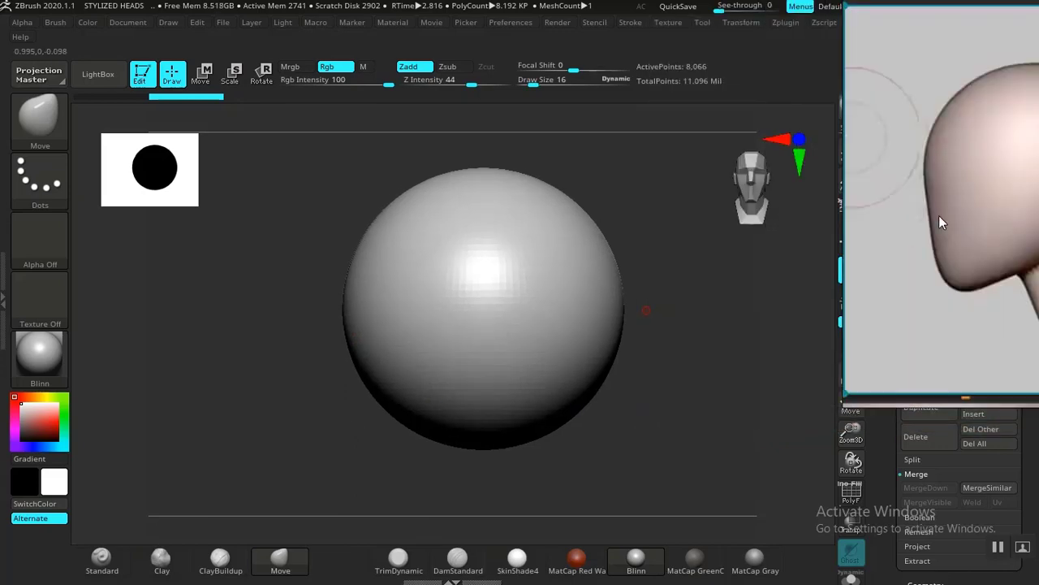
# Step: Compare the sphere with the side-view head reference and reposition the board so the whole head and neck are visible
pyautogui.moveTo(939, 215); pyautogui.dragTo(185, 310, button='right')
pyautogui.moveTo(689, 369); pyautogui.dragTo(562, 371)
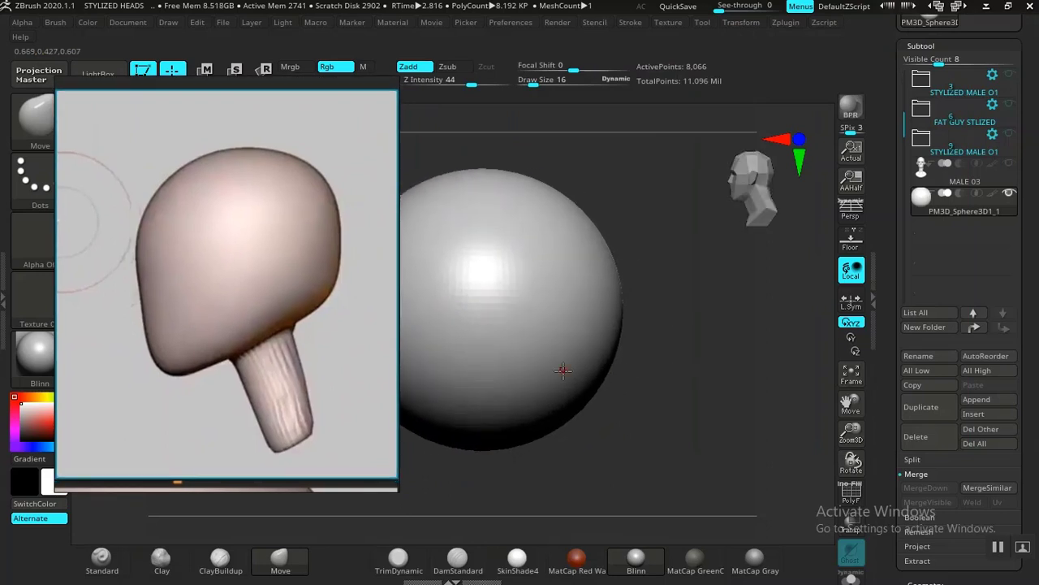
pyautogui.moveTo(257, 365); pyautogui.dragTo(983, 311, button='right')
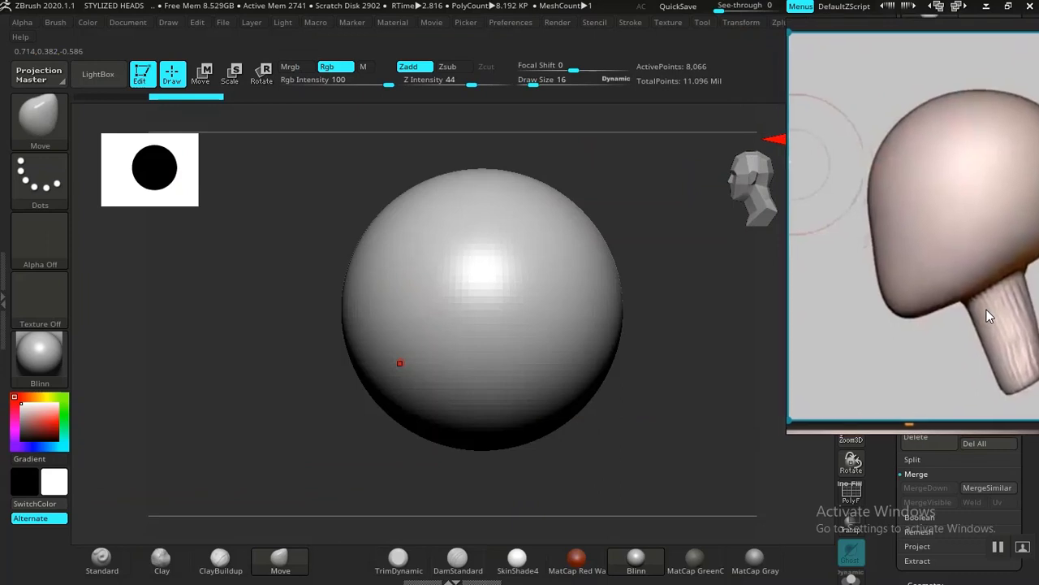
pyautogui.moveTo(935, 280); pyautogui.dragTo(937, 274, button='right')
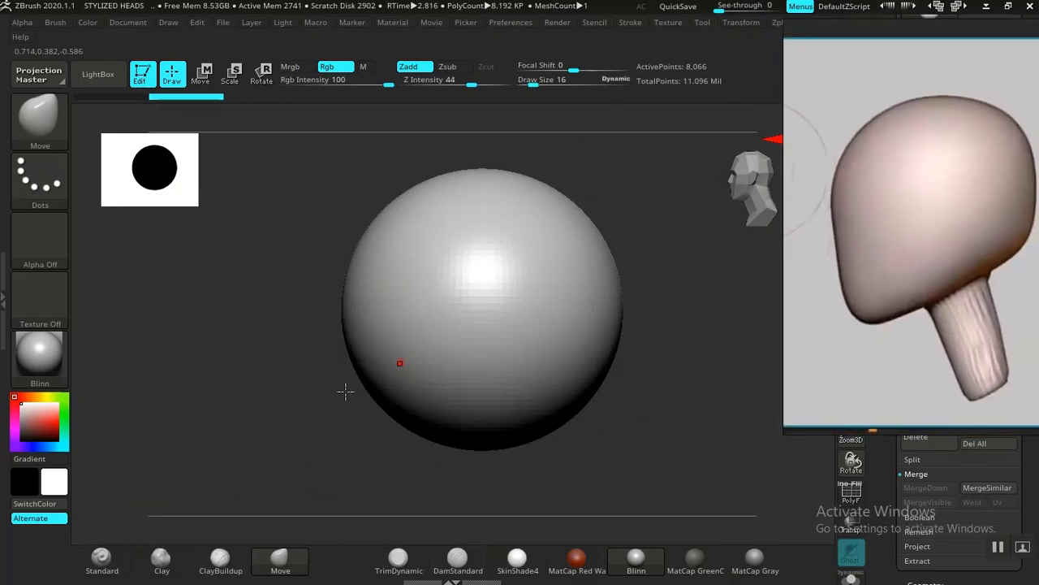
# Step: Enlarge the Move brush to a draw size of 492 and pull the sphere's lower front down and forward into a jaw
pyautogui.moveTo(638, 404); pyautogui.dragTo(521, 395)
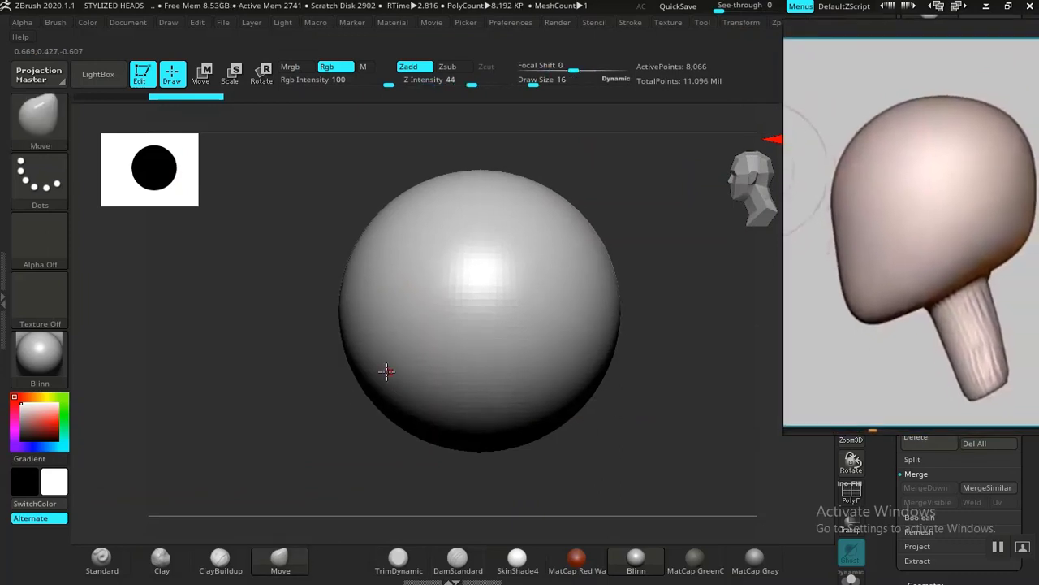
pyautogui.moveTo(342, 410)
pyautogui.mouseDown()
pyautogui.moveTo(332, 436)
pyautogui.moveTo(460, 359)
pyautogui.mouseUp()
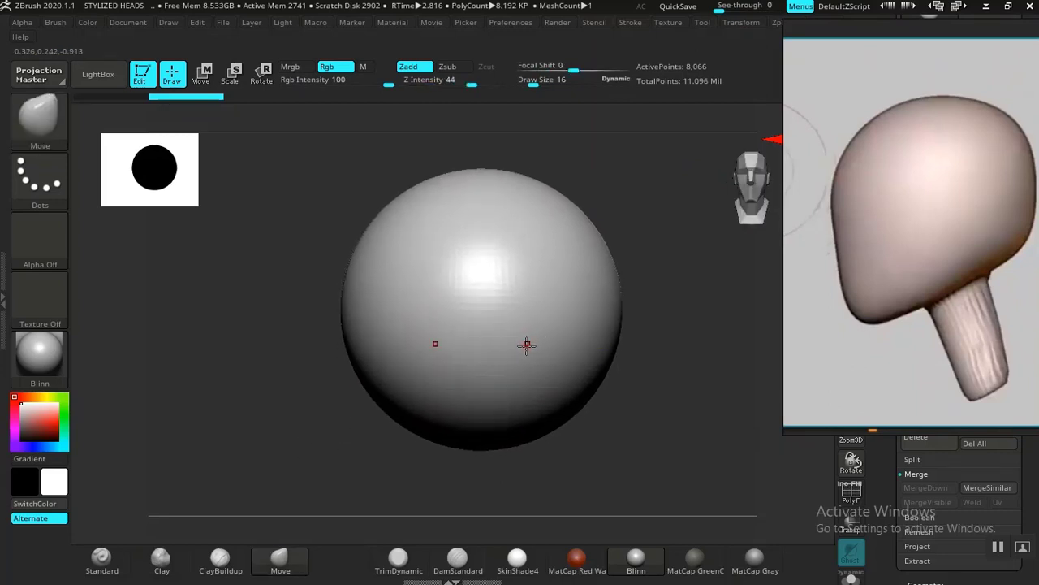
pyautogui.moveTo(664, 361); pyautogui.dragTo(577, 357)
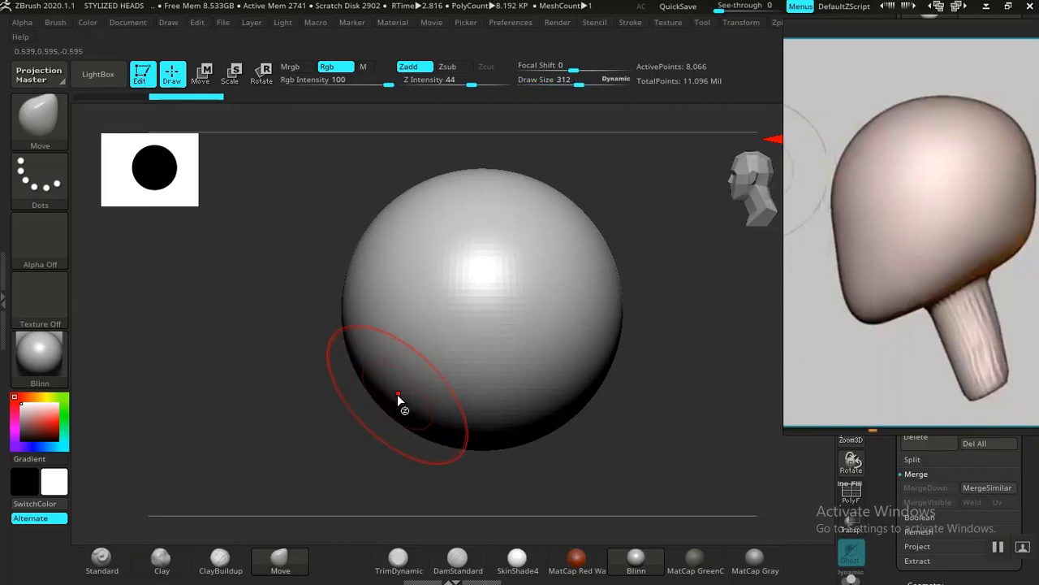
pyautogui.press(']')
pyautogui.press(']')
pyautogui.press(']')
pyautogui.press(']')
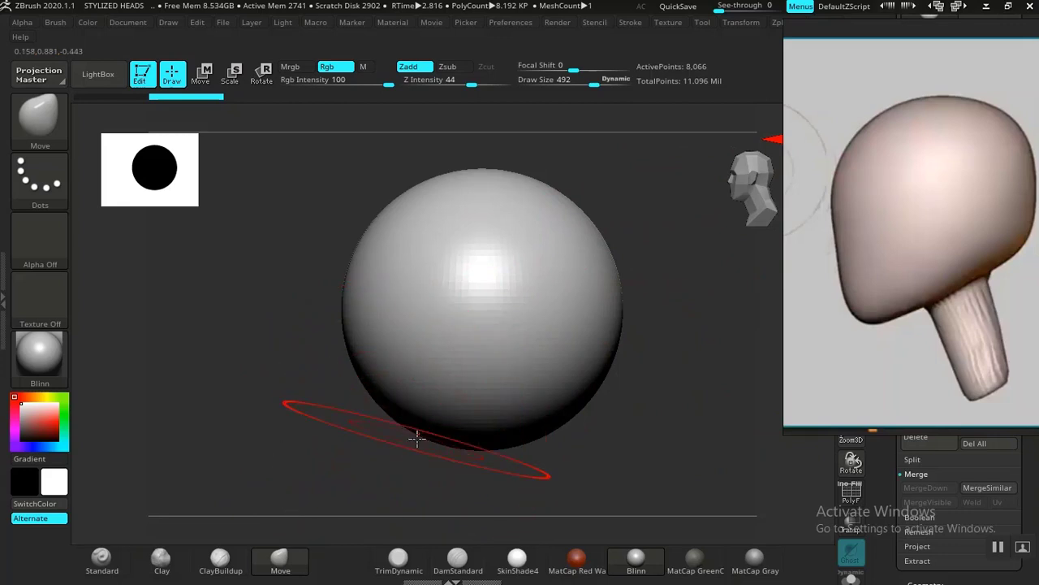
pyautogui.moveTo(406, 434); pyautogui.dragTo(342, 487)
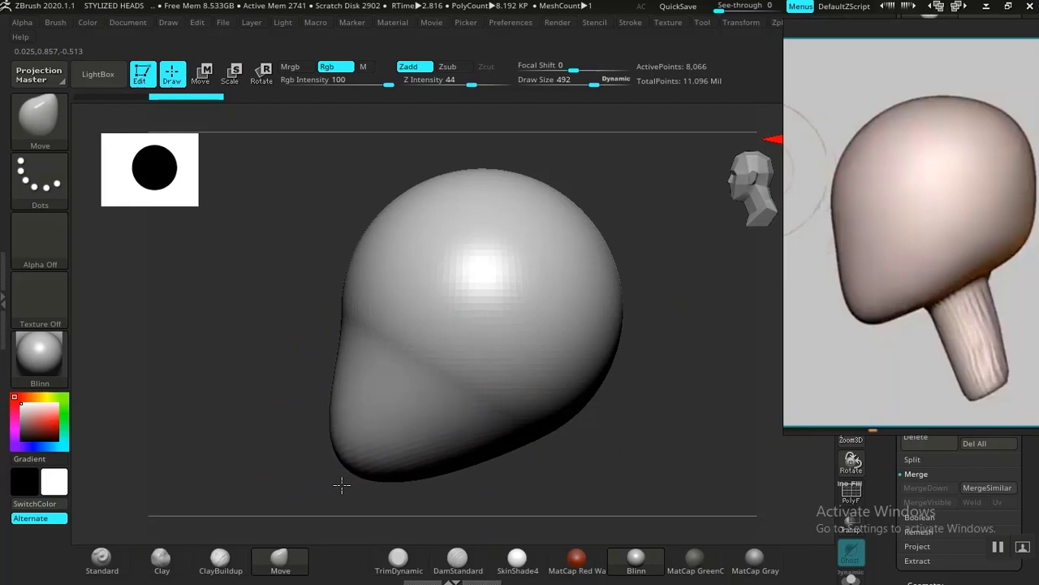
pyautogui.moveTo(342, 484); pyautogui.dragTo(343, 483)
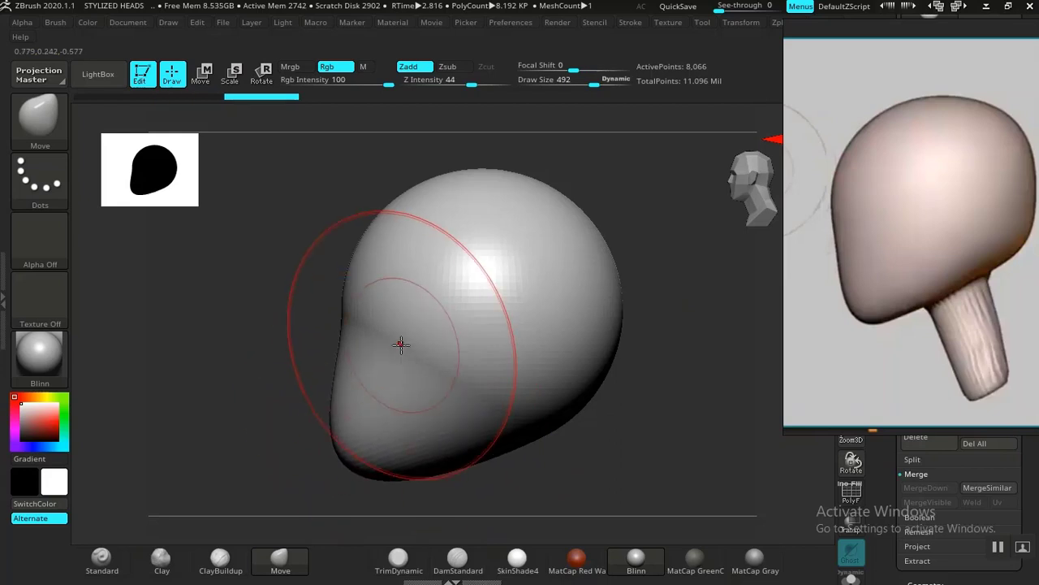
# Step: Smooth the crease between the cranium and the jaw, and soften the sides of the jaw, with the Smooth Stronger brush
pyautogui.moveTo(403, 347)
pyautogui.keyDown('shift'); pyautogui.mouseDown()
pyautogui.moveTo(461, 369)
pyautogui.moveTo(367, 316)
pyautogui.moveTo(374, 323)
pyautogui.mouseUp(); pyautogui.keyUp('shift')
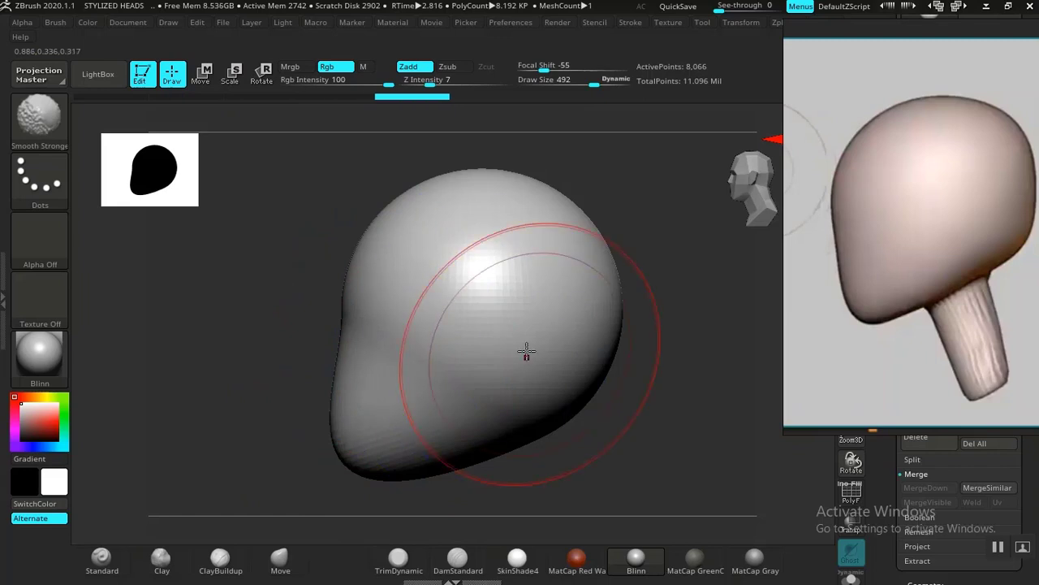
pyautogui.moveTo(639, 378)
pyautogui.mouseDown()
pyautogui.moveTo(685, 378)
pyautogui.moveTo(671, 382)
pyautogui.mouseUp()
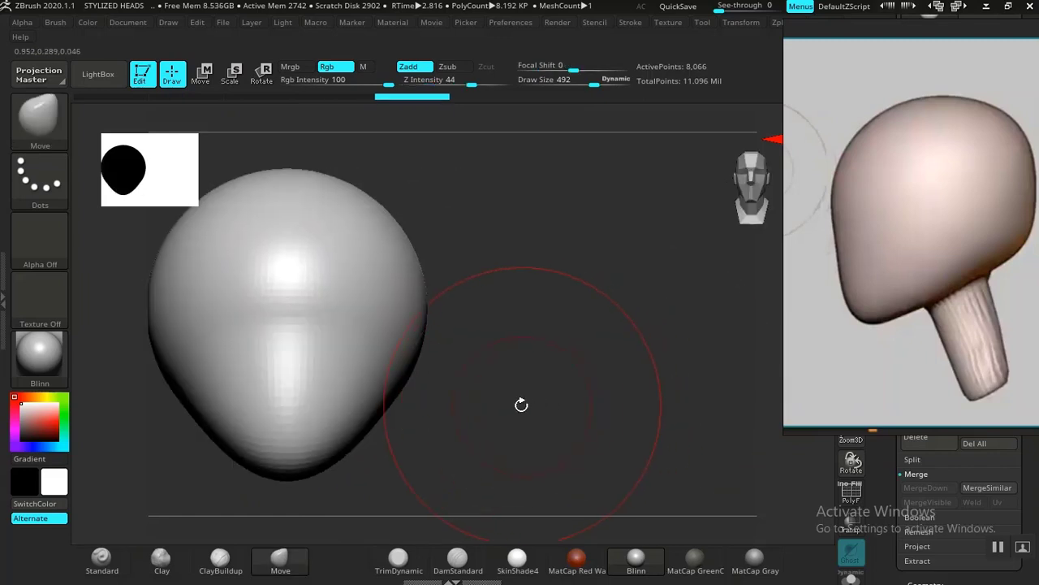
pyautogui.moveTo(520, 406); pyautogui.dragTo(481, 423)
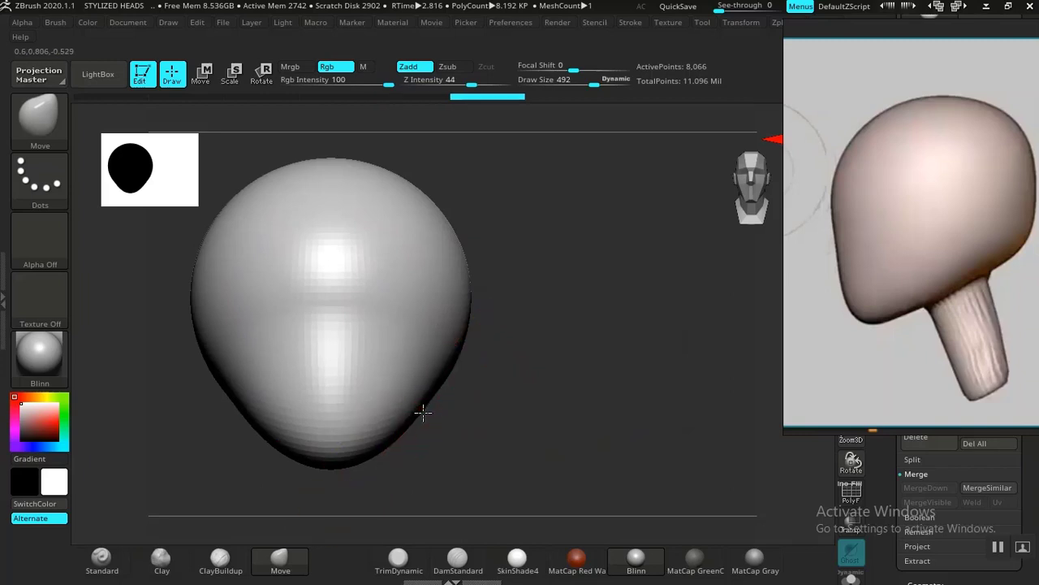
pyautogui.moveTo(423, 412); pyautogui.dragTo(429, 381)
pyautogui.moveTo(637, 384); pyautogui.dragTo(543, 395)
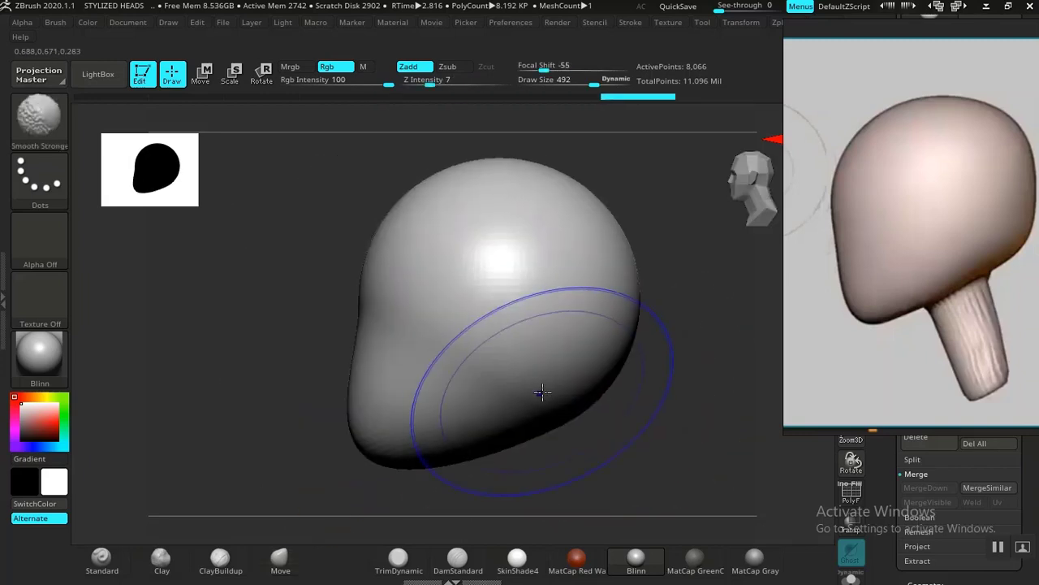
pyautogui.moveTo(622, 417)
pyautogui.keyDown('alt'); pyautogui.mouseDown()
pyautogui.moveTo(571, 400)
pyautogui.moveTo(585, 425)
pyautogui.moveTo(552, 390)
pyautogui.moveTo(596, 415)
pyautogui.mouseUp(); pyautogui.keyUp('alt')
pyautogui.moveTo(577, 364); pyautogui.dragTo(667, 382)
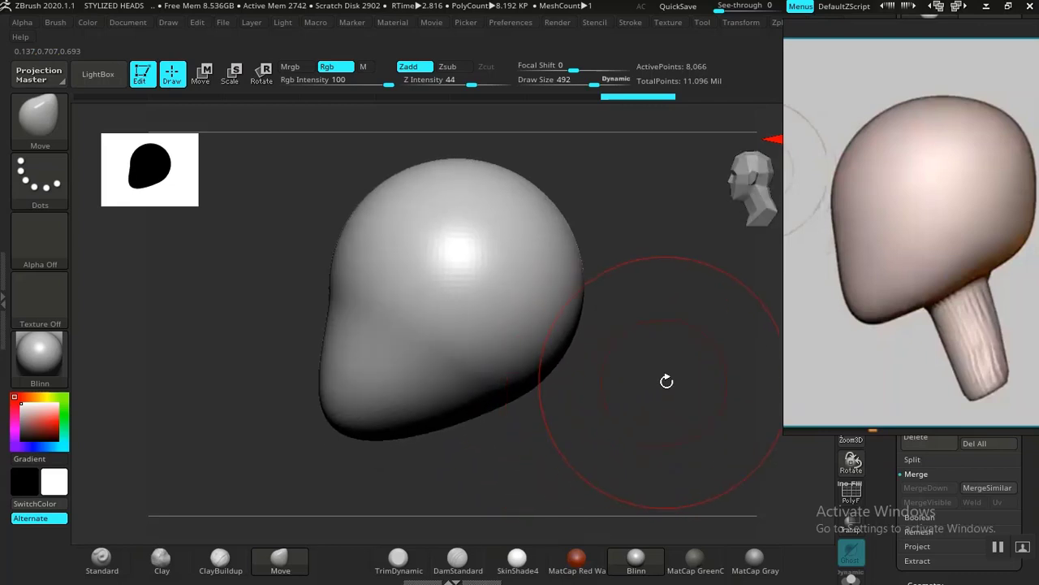
pyautogui.moveTo(621, 322)
pyautogui.mouseDown()
pyautogui.moveTo(415, 309)
pyautogui.moveTo(612, 346)
pyautogui.mouseUp()
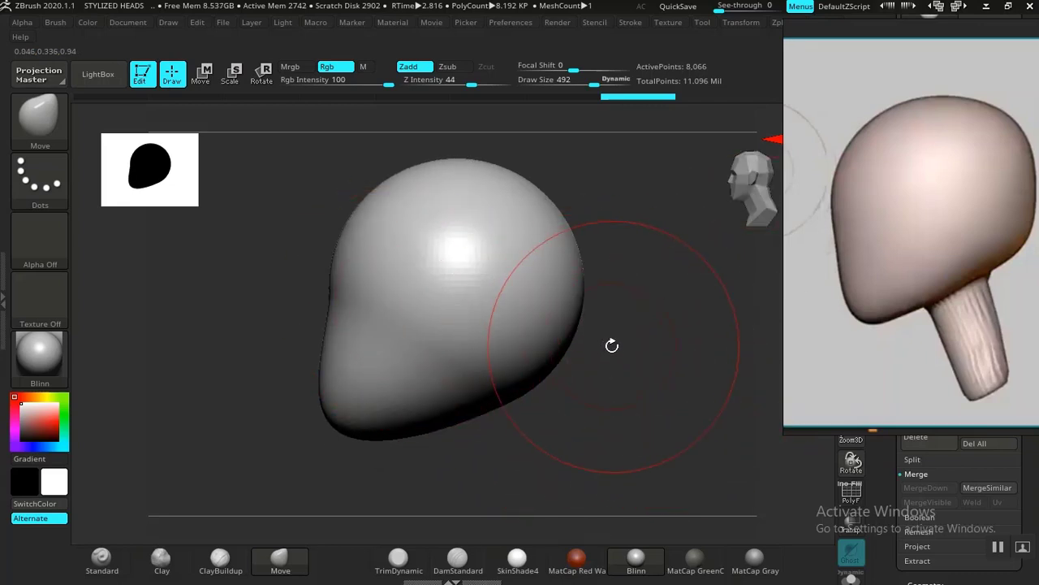
# Step: Reshape the back of the skull, bring the forehead forward and straighten the face profile with the Move brush
pyautogui.moveTo(554, 399)
pyautogui.mouseDown()
pyautogui.moveTo(555, 239)
pyautogui.moveTo(539, 207)
pyautogui.mouseUp()
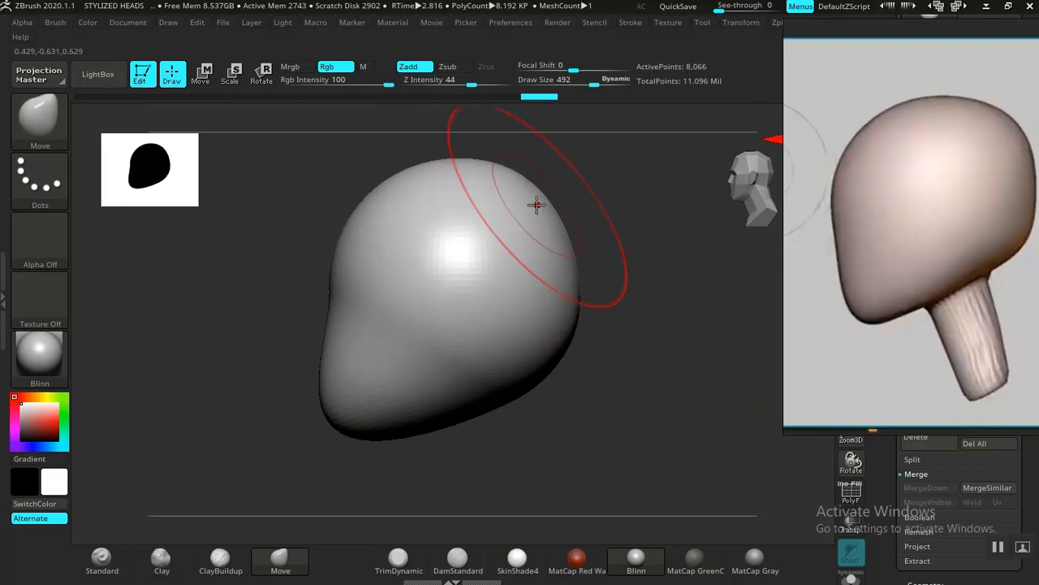
pyautogui.moveTo(338, 266); pyautogui.dragTo(367, 211)
pyautogui.moveTo(327, 268)
pyautogui.mouseDown()
pyautogui.moveTo(324, 395)
pyautogui.moveTo(336, 412)
pyautogui.moveTo(341, 403)
pyautogui.mouseUp()
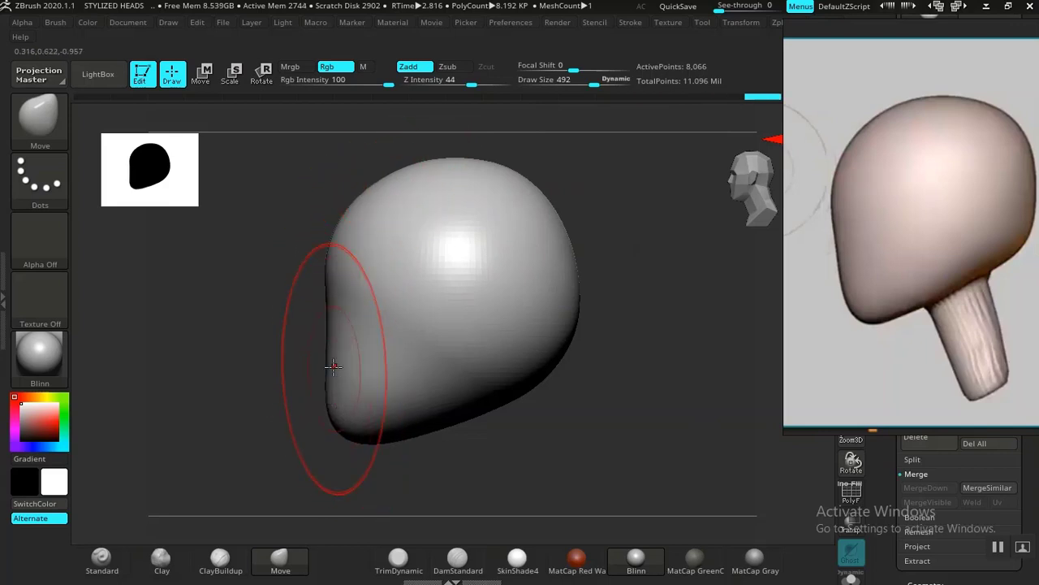
pyautogui.moveTo(309, 355)
pyautogui.mouseDown()
pyautogui.moveTo(362, 350)
pyautogui.moveTo(313, 333)
pyautogui.moveTo(350, 341)
pyautogui.mouseUp()
# Step: Push the underside of the head up between the chin and the back of the skull to define a slanted jaw base
pyautogui.moveTo(559, 387); pyautogui.dragTo(487, 394)
pyautogui.moveTo(566, 428); pyautogui.dragTo(633, 409)
pyautogui.moveTo(571, 393)
pyautogui.keyDown('alt'); pyautogui.mouseDown()
pyautogui.moveTo(650, 391)
pyautogui.moveTo(479, 409)
pyautogui.mouseUp(); pyautogui.keyUp('alt')
pyautogui.keyDown('alt'); pyautogui.moveTo(631, 469); pyautogui.dragTo(568, 425); pyautogui.keyUp('alt')
pyautogui.moveTo(529, 393)
pyautogui.mouseDown()
pyautogui.moveTo(521, 381)
pyautogui.moveTo(547, 371)
pyautogui.moveTo(560, 355)
pyautogui.moveTo(550, 351)
pyautogui.mouseUp()
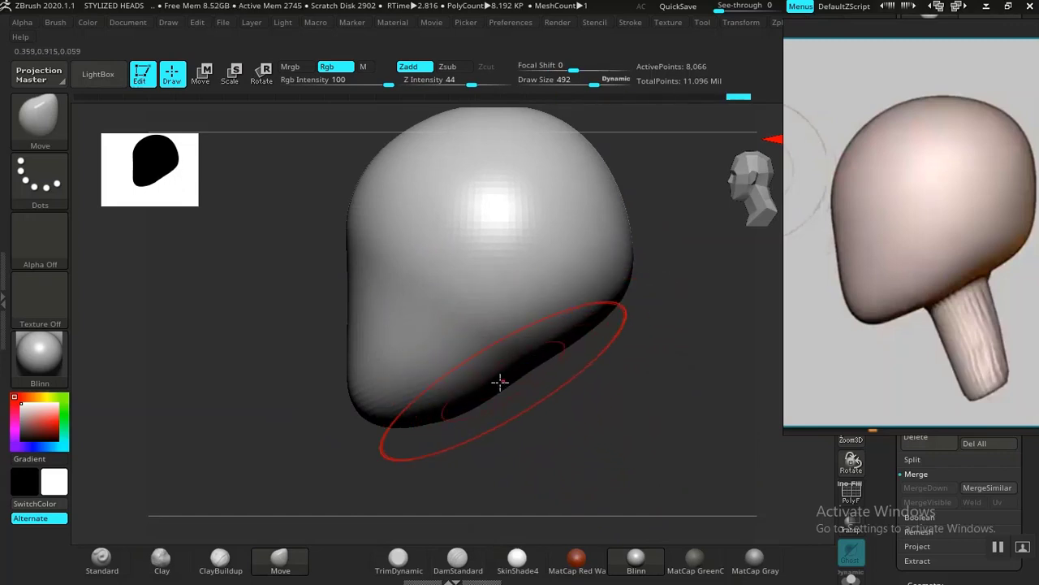
pyautogui.moveTo(552, 402)
pyautogui.keyDown('shift'); pyautogui.mouseDown()
pyautogui.moveTo(608, 411)
pyautogui.moveTo(583, 393)
pyautogui.mouseUp(); pyautogui.keyUp('shift')
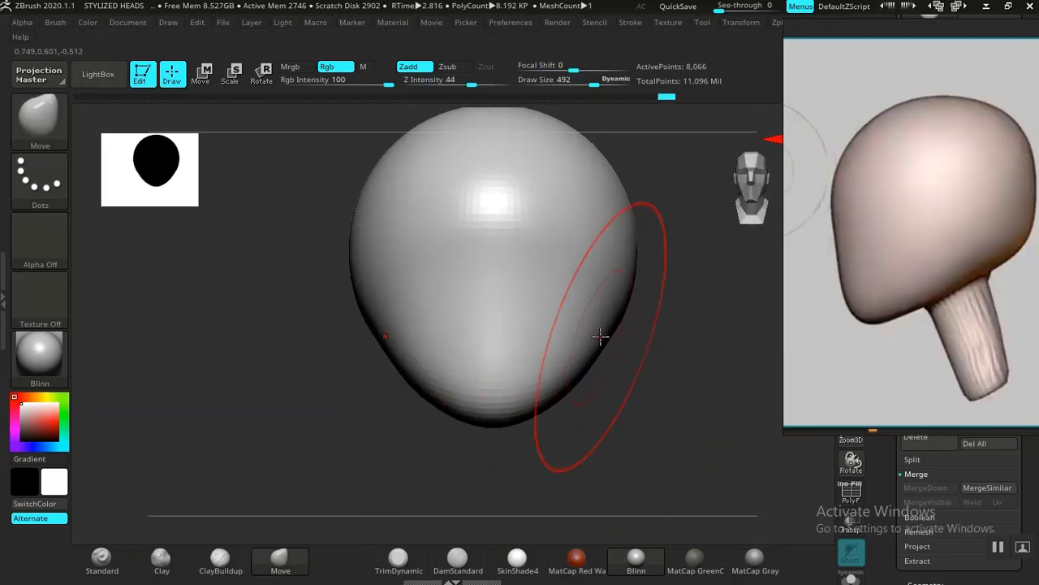
pyautogui.moveTo(585, 416)
pyautogui.mouseDown()
pyautogui.moveTo(323, 490)
pyautogui.moveTo(531, 434)
pyautogui.moveTo(549, 439)
pyautogui.mouseUp()
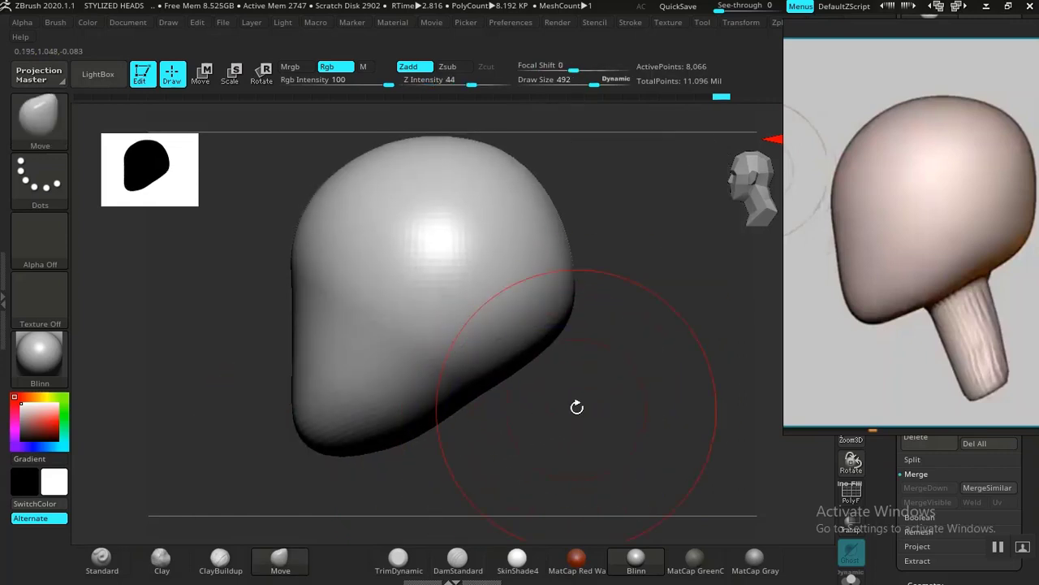
# Step: Compare the sculpted profile with the side-view reference and bring the front-view head image into view
pyautogui.moveTo(868, 287); pyautogui.dragTo(789, 278)
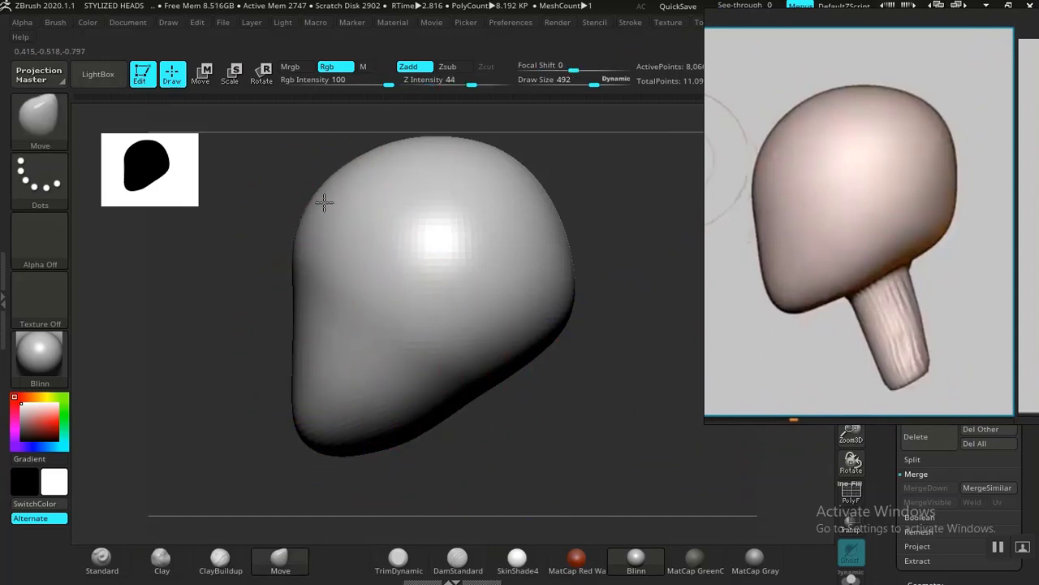
pyautogui.moveTo(771, 246); pyautogui.dragTo(339, 337)
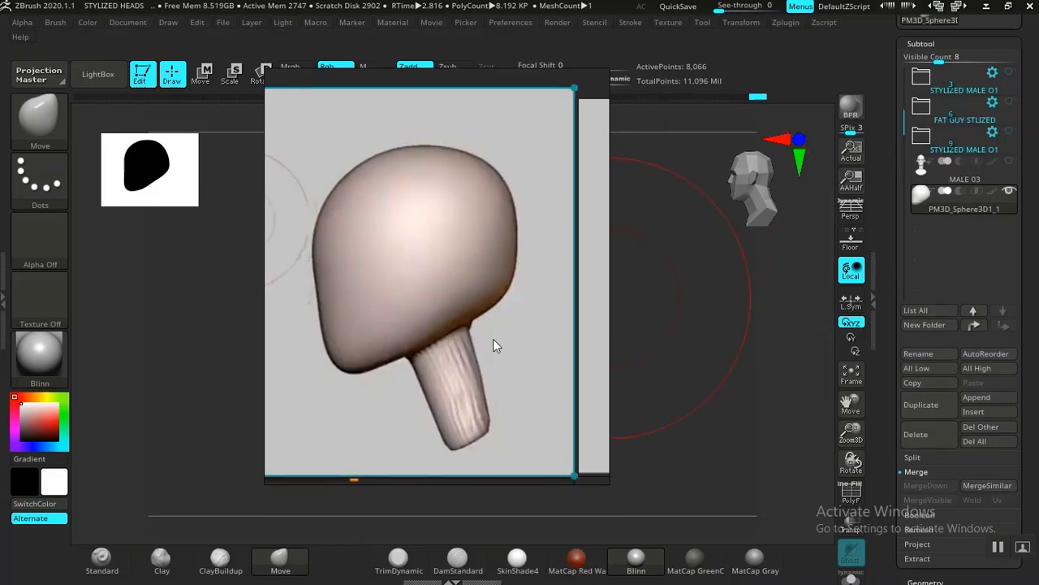
pyautogui.moveTo(493, 345); pyautogui.dragTo(972, 295)
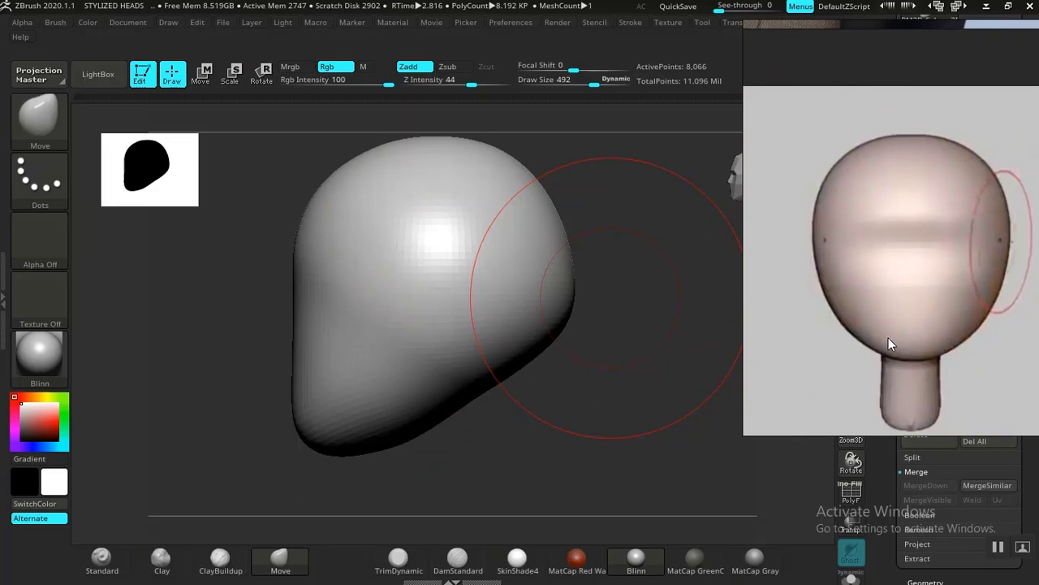
# Step: Carve a horizontal eye-line groove across the front of the face with the DamStandard brush at draw size 492
pyautogui.moveTo(595, 406); pyautogui.dragTo(640, 398)
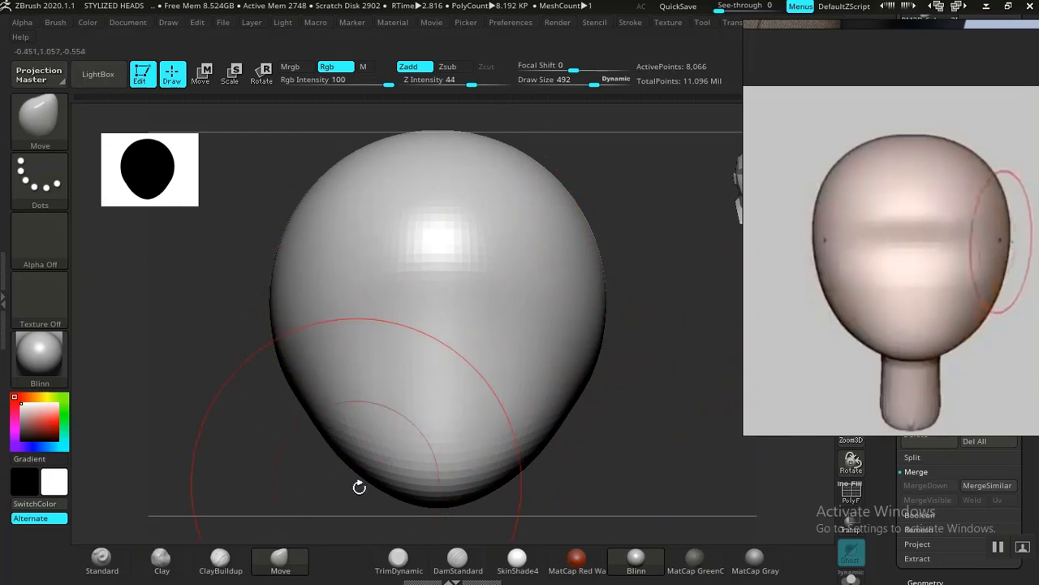
pyautogui.click(458, 559)
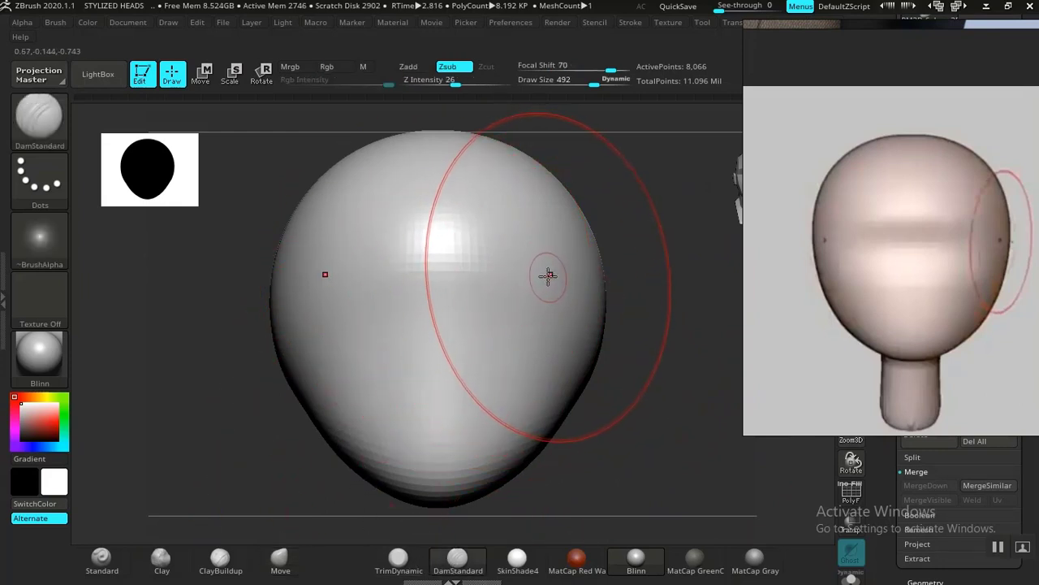
pyautogui.moveTo(550, 272); pyautogui.dragTo(328, 284)
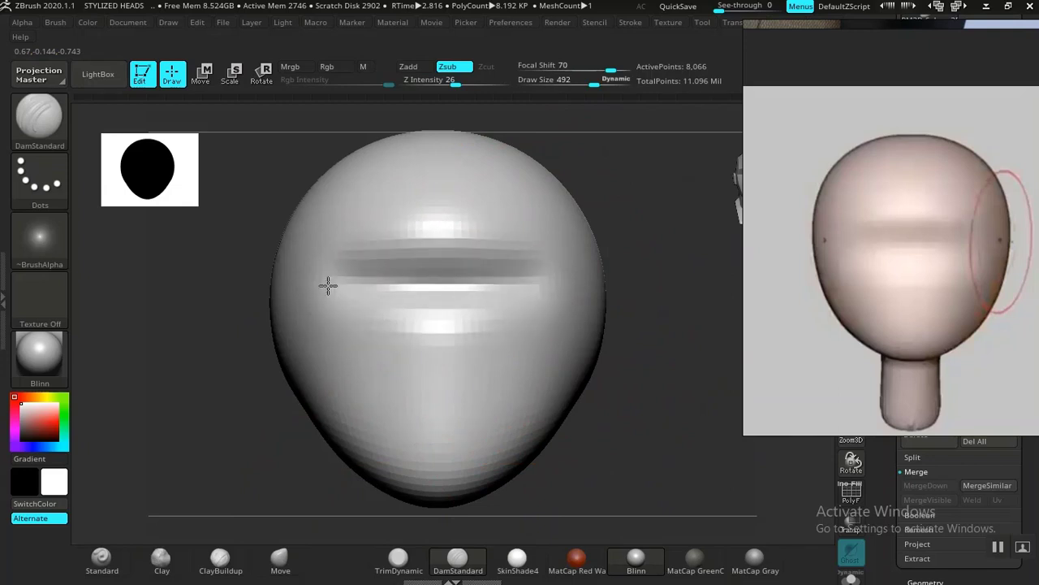
pyautogui.moveTo(418, 290)
pyautogui.keyDown('shift'); pyautogui.mouseDown()
pyautogui.moveTo(501, 289)
pyautogui.moveTo(471, 317)
pyautogui.moveTo(631, 336)
pyautogui.moveTo(622, 353)
pyautogui.moveTo(563, 371)
pyautogui.moveTo(540, 341)
pyautogui.mouseUp(); pyautogui.keyUp('shift')
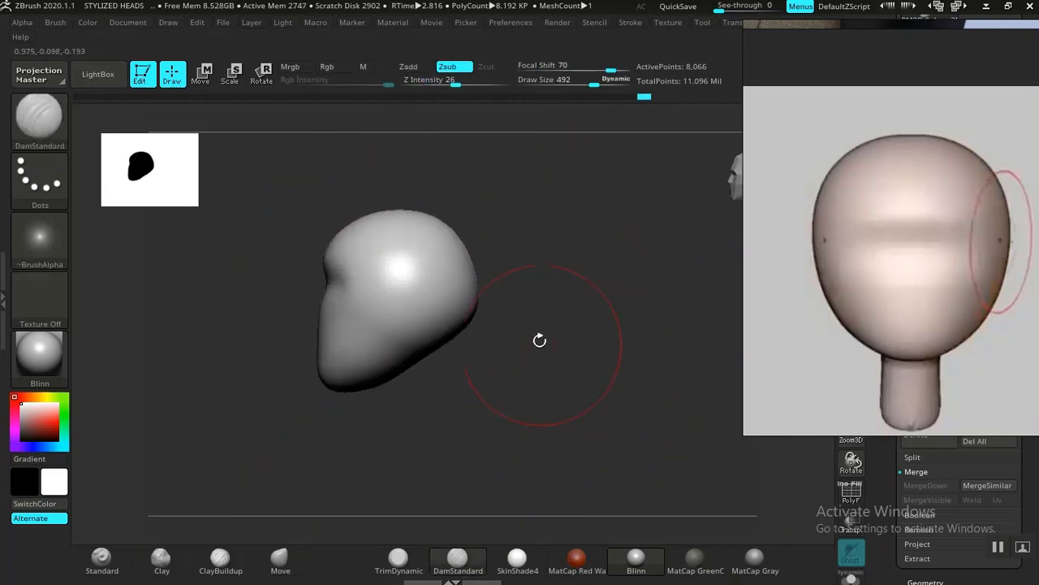
# Step: Bring up the indented side-profile reference and reshape the head's eye-line indentation to match with the Move brush
pyautogui.moveTo(905, 299)
pyautogui.mouseDown(button='right')
pyautogui.moveTo(760, 310)
pyautogui.moveTo(903, 301)
pyautogui.mouseUp(button='right')
pyautogui.moveTo(909, 306); pyautogui.dragTo(725, 286, button='middle')
pyautogui.moveTo(965, 277); pyautogui.dragTo(840, 299, button='middle')
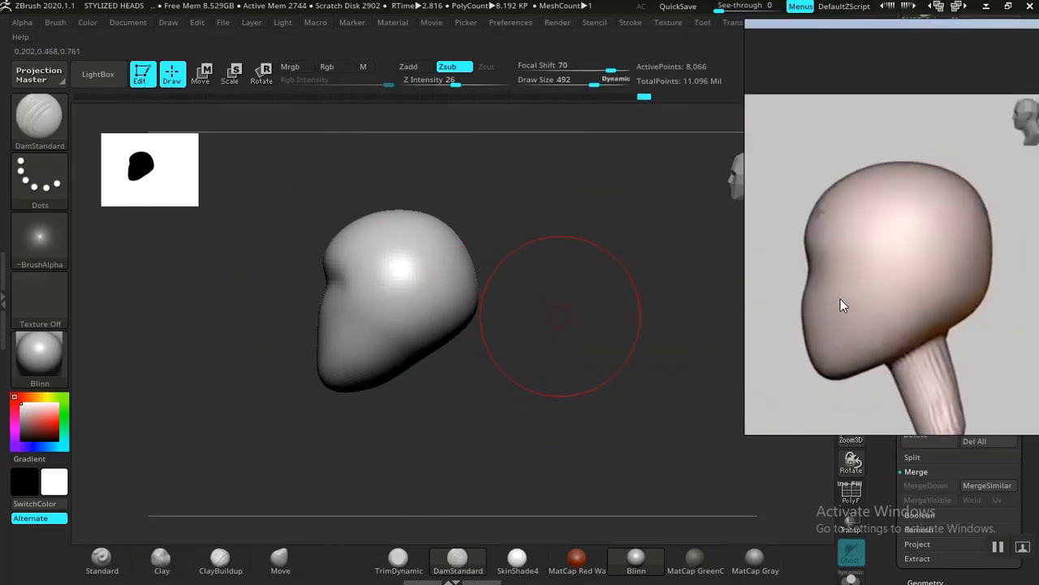
pyautogui.keyDown('alt'); pyautogui.moveTo(543, 387); pyautogui.dragTo(550, 438); pyautogui.keyUp('alt')
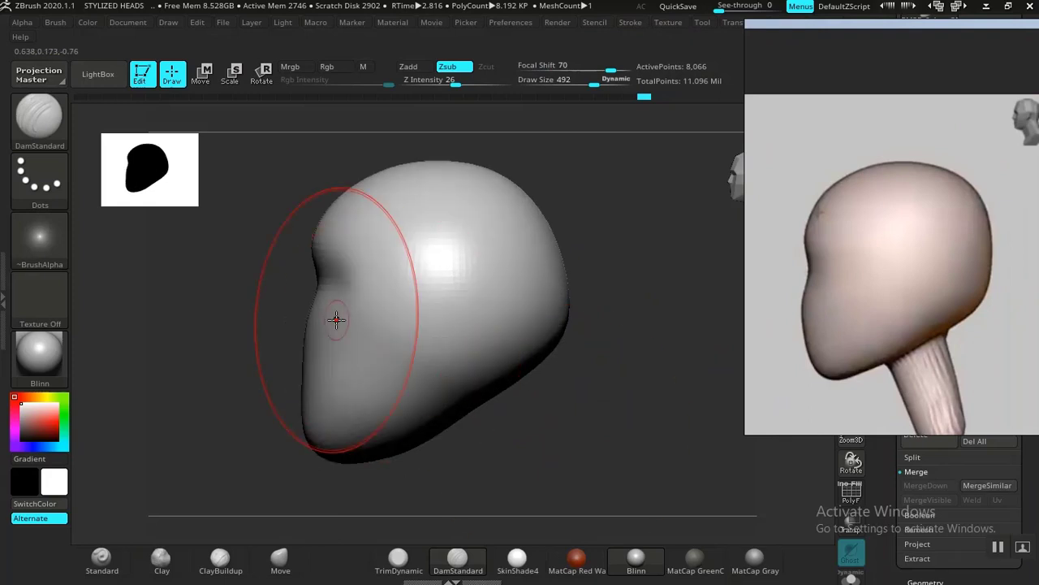
pyautogui.hotkey('ctrl', 'z')
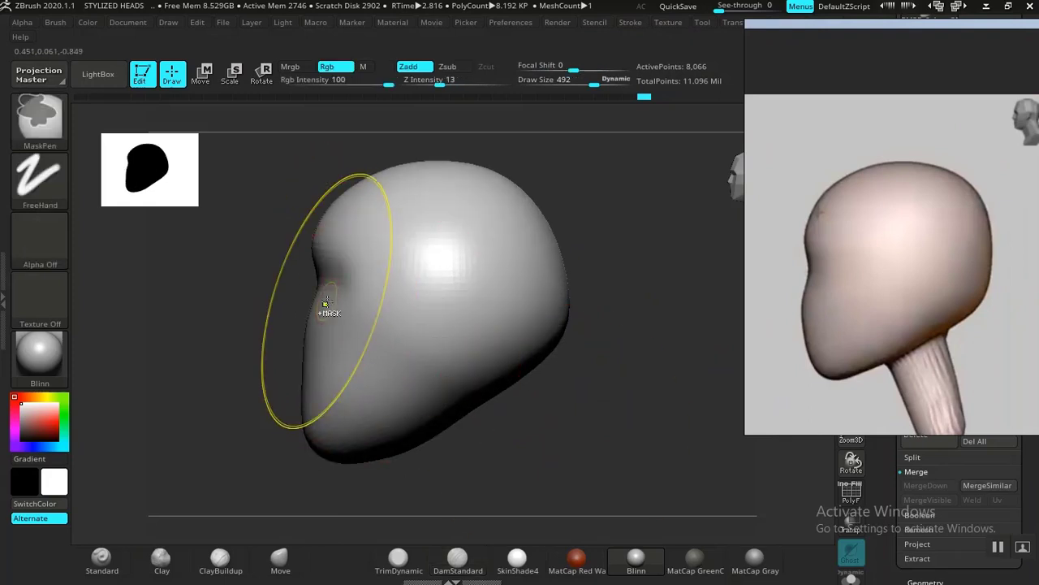
pyautogui.click(280, 559)
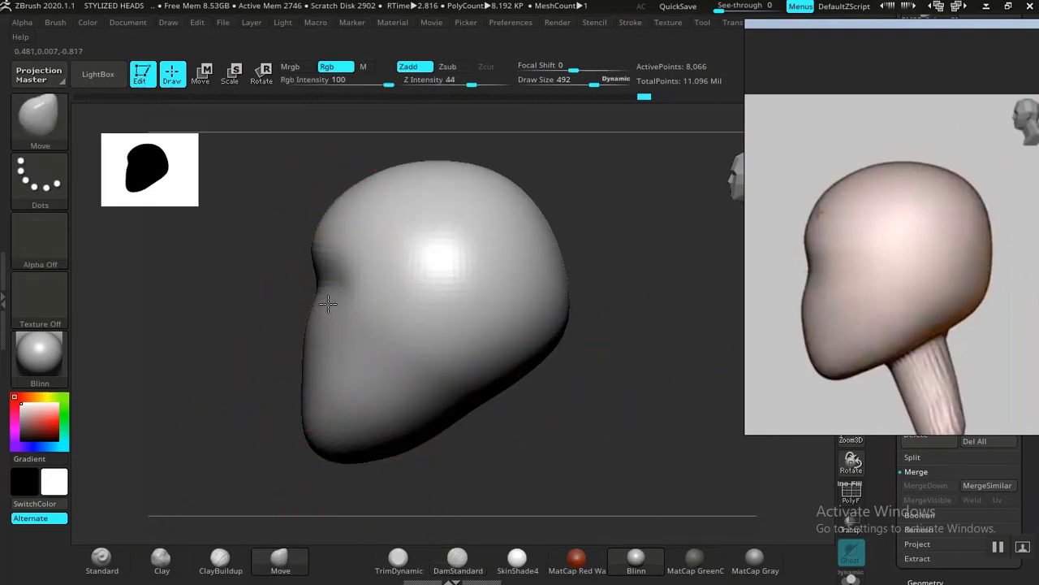
pyautogui.moveTo(329, 306); pyautogui.dragTo(328, 283)
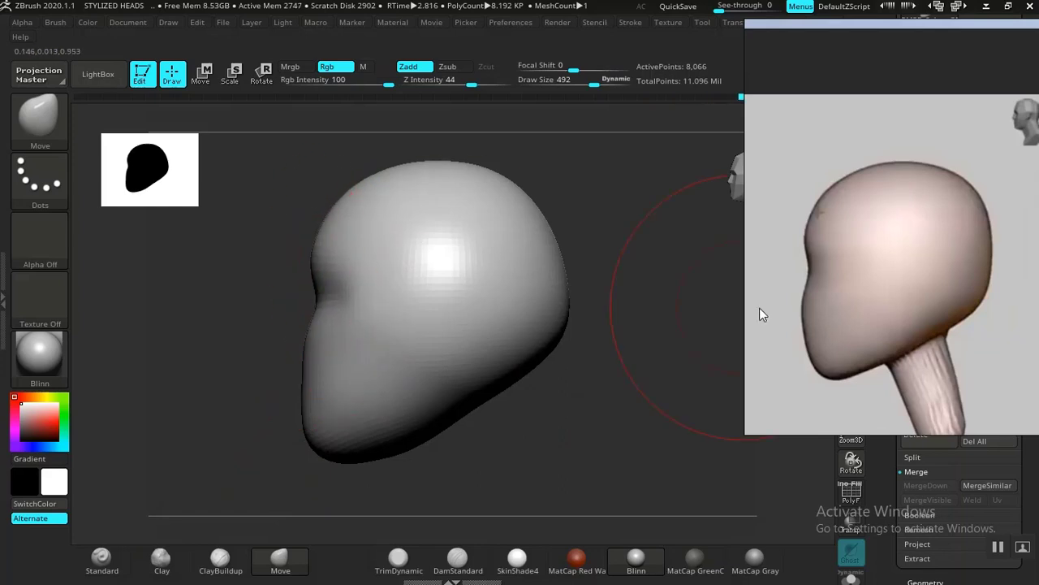
# Step: Examine the following blockout stages on the reference board, from the indented side profile to the carved eye sockets
pyautogui.moveTo(938, 315); pyautogui.dragTo(844, 285, button='middle')
pyautogui.scroll(-5, 850, 272)
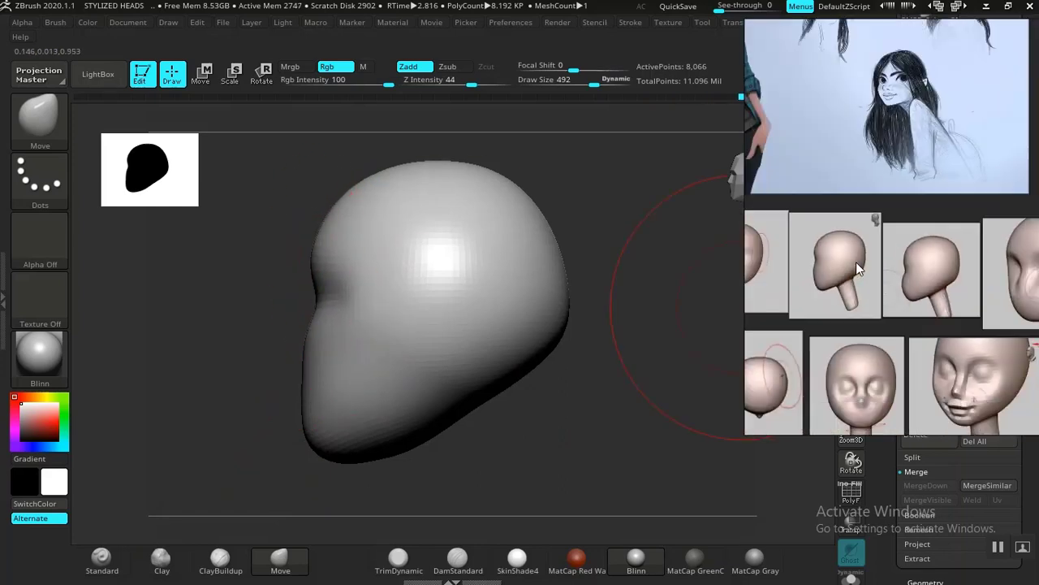
pyautogui.scroll(3, 930, 276)
pyautogui.scroll(1, 931, 276)
pyautogui.scroll(2, 866, 247)
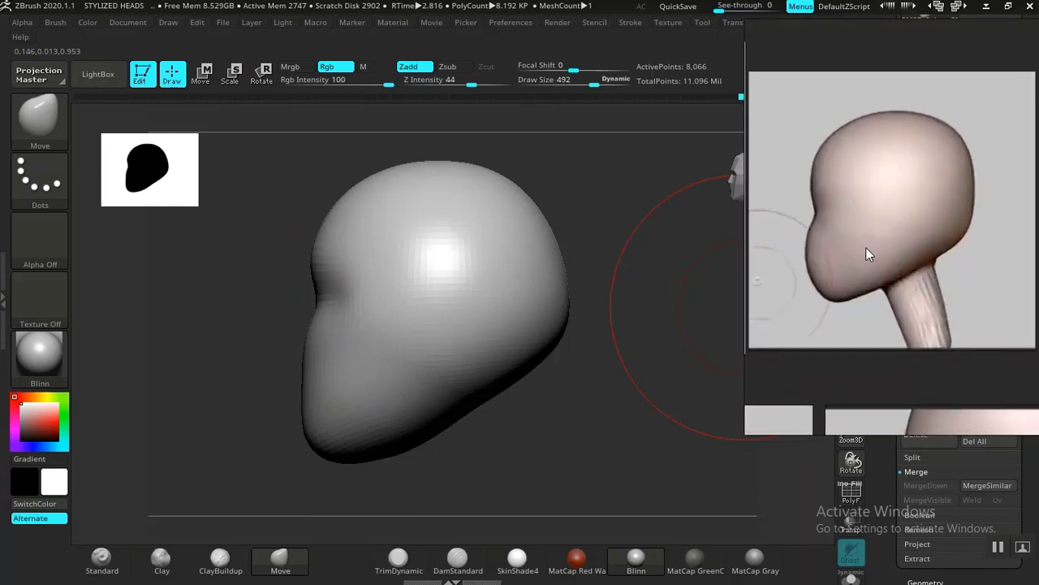
pyautogui.moveTo(866, 247); pyautogui.dragTo(843, 250, button='middle')
pyautogui.scroll(-2, 871, 250)
pyautogui.moveTo(1012, 241); pyautogui.dragTo(872, 232, button='middle')
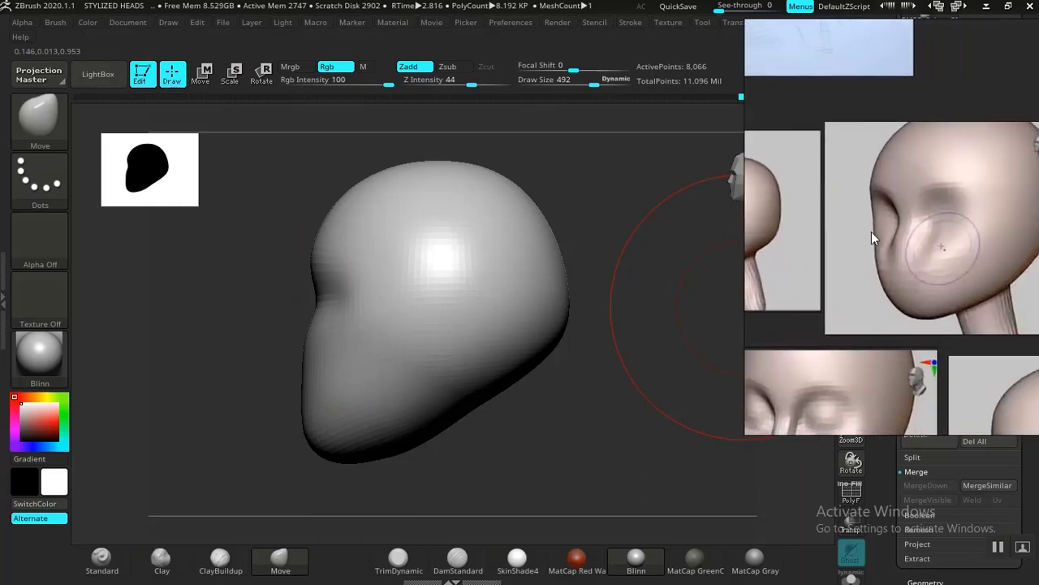
# Step: Push the outer ends of the eye-line groove into the sides of the face with the Move brush at draw size 256
pyautogui.moveTo(575, 445)
pyautogui.mouseDown()
pyautogui.moveTo(622, 446)
pyautogui.moveTo(557, 417)
pyautogui.moveTo(604, 411)
pyautogui.moveTo(630, 439)
pyautogui.moveTo(628, 450)
pyautogui.moveTo(488, 418)
pyautogui.mouseUp()
pyautogui.click(162, 559)
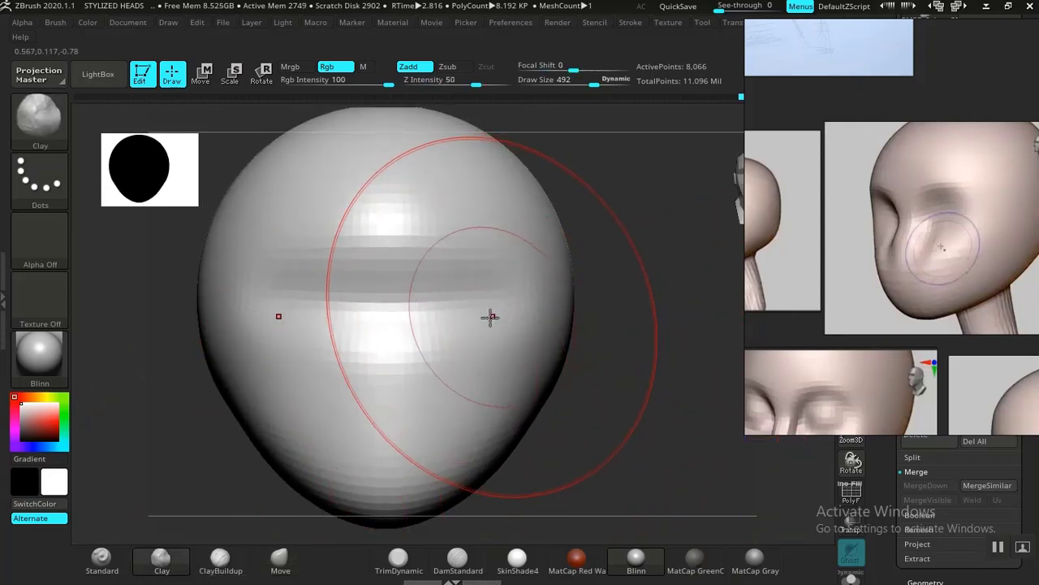
pyautogui.press('[')
pyautogui.press('[')
pyautogui.press('[')
pyautogui.press('[')
pyautogui.press('[')
pyautogui.press('[')
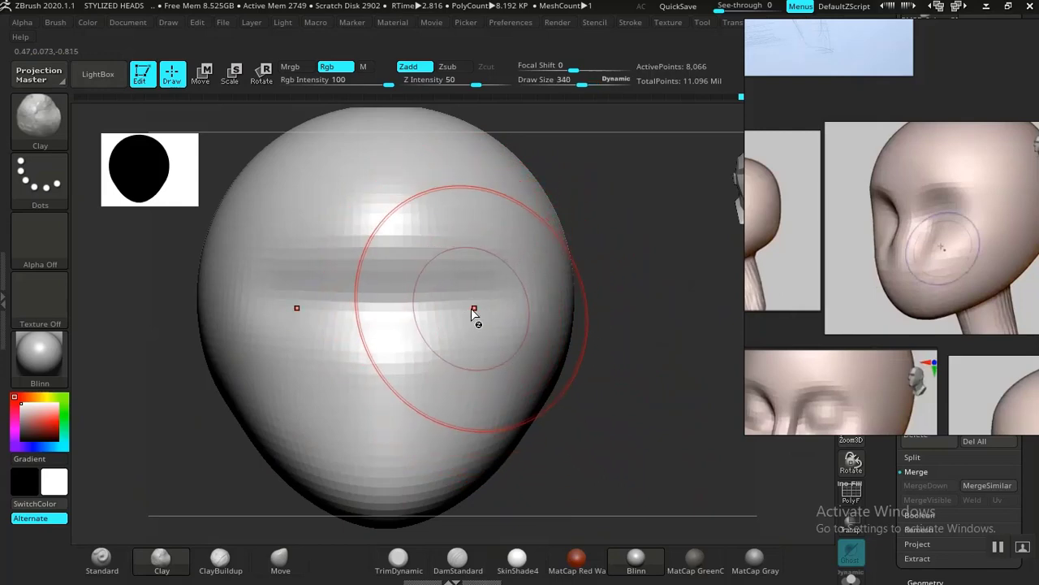
pyautogui.click(280, 560)
pyautogui.moveTo(618, 495)
pyautogui.mouseDown()
pyautogui.moveTo(571, 471)
pyautogui.moveTo(492, 330)
pyautogui.mouseUp()
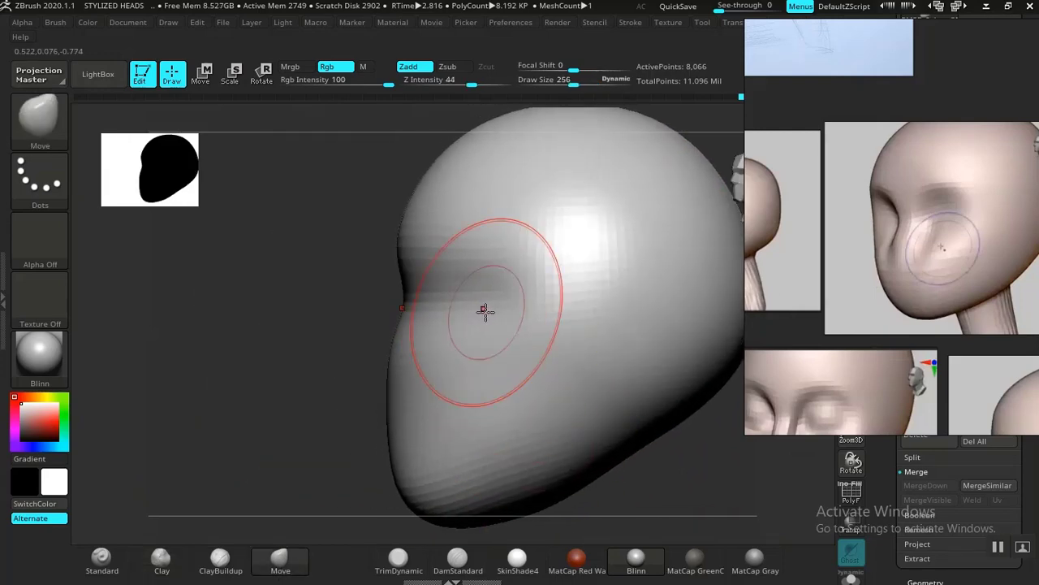
pyautogui.moveTo(471, 307); pyautogui.dragTo(487, 313)
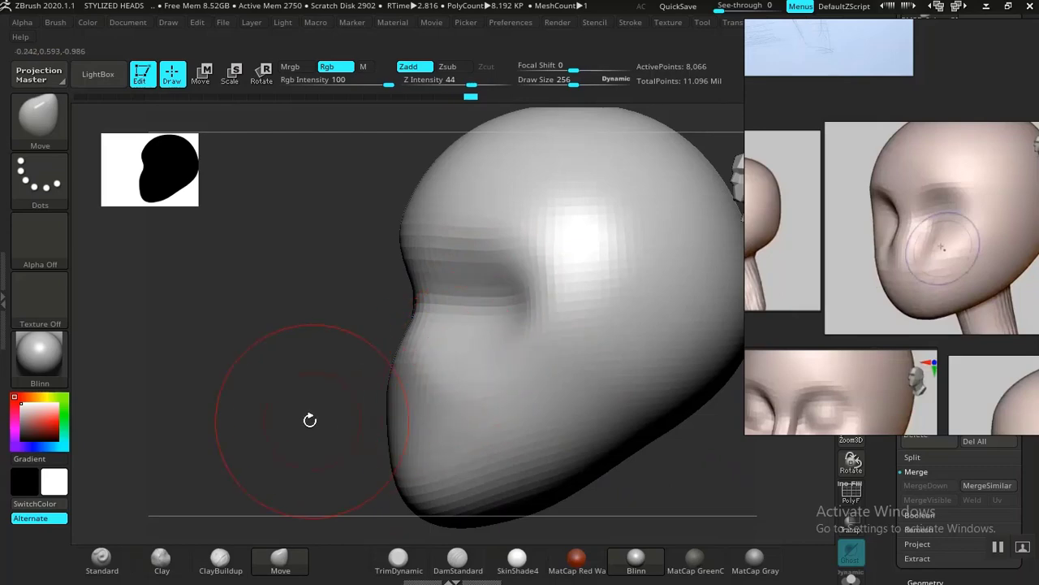
pyautogui.moveTo(310, 420); pyautogui.dragTo(345, 427)
pyautogui.moveTo(630, 481); pyautogui.dragTo(609, 520)
# Step: Carve a groove down each side of the nose with the DamStandard brush at draw size 256 and smooth the adjoining cheeks
pyautogui.click(458, 557)
pyautogui.moveTo(515, 523); pyautogui.dragTo(480, 376)
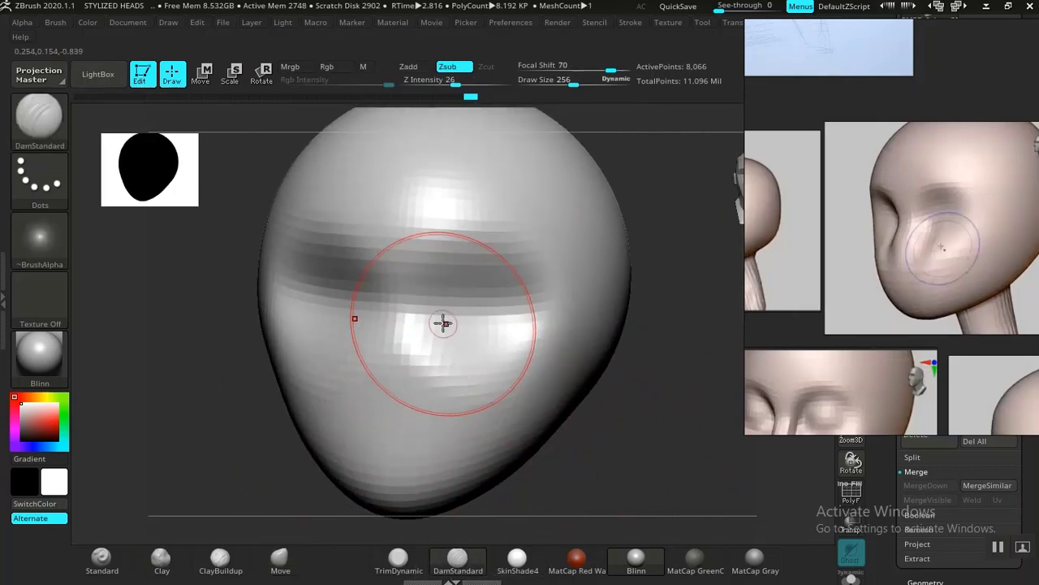
pyautogui.moveTo(443, 323); pyautogui.dragTo(440, 380)
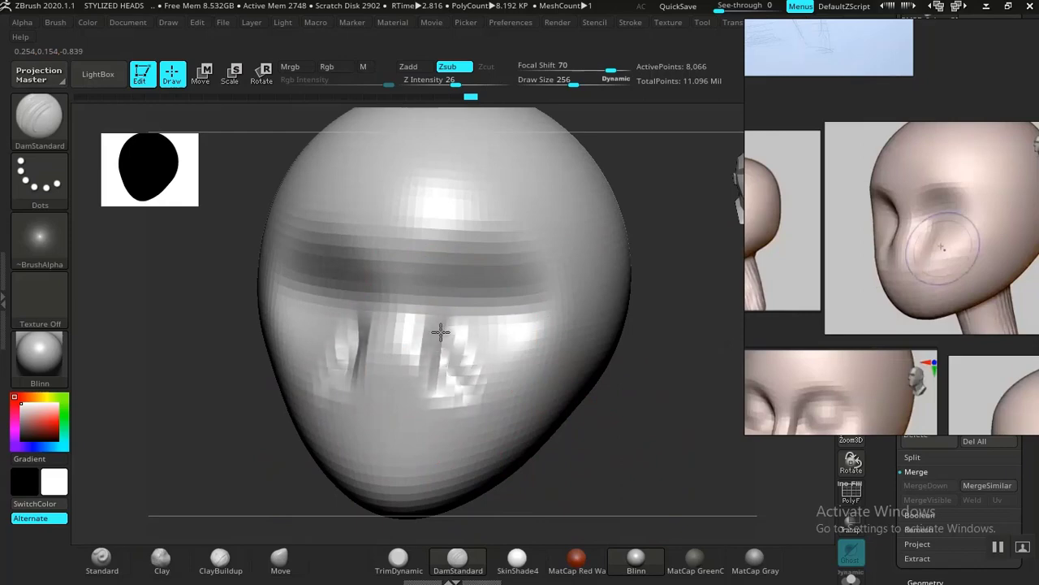
pyautogui.moveTo(440, 330)
pyautogui.keyDown('shift'); pyautogui.mouseDown()
pyautogui.moveTo(464, 389)
pyautogui.moveTo(466, 373)
pyautogui.moveTo(506, 406)
pyautogui.mouseUp(); pyautogui.keyUp('shift')
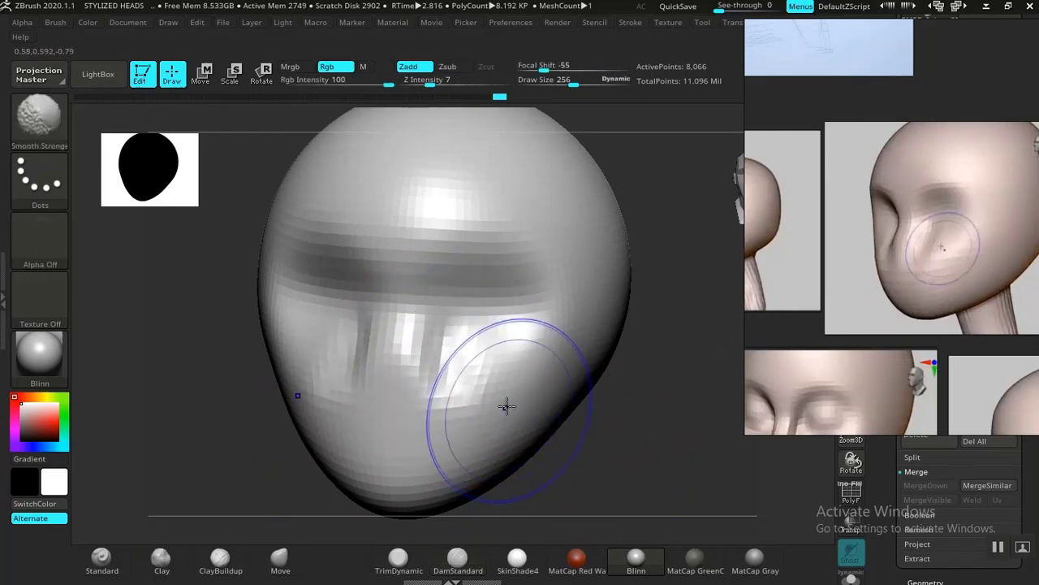
pyautogui.moveTo(615, 464)
pyautogui.mouseDown()
pyautogui.moveTo(569, 455)
pyautogui.moveTo(538, 463)
pyautogui.moveTo(329, 417)
pyautogui.moveTo(349, 422)
pyautogui.moveTo(354, 406)
pyautogui.mouseUp()
# Step: Build up the nose ridge along the centre of the face with the ClayBuildup brush at draw size 256
pyautogui.click(220, 558)
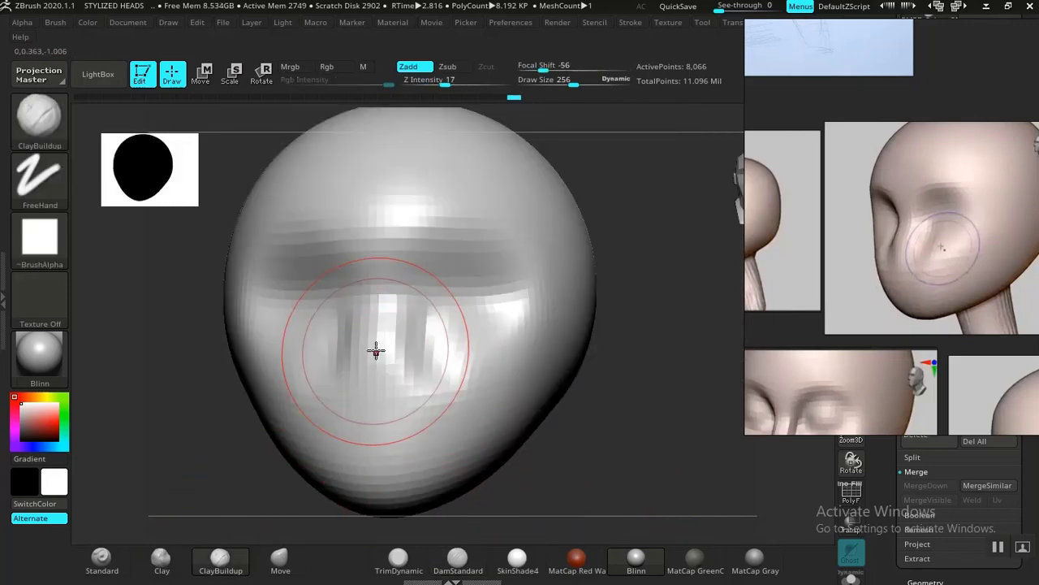
pyautogui.moveTo(376, 350)
pyautogui.mouseDown()
pyautogui.moveTo(385, 320)
pyautogui.moveTo(384, 375)
pyautogui.mouseUp()
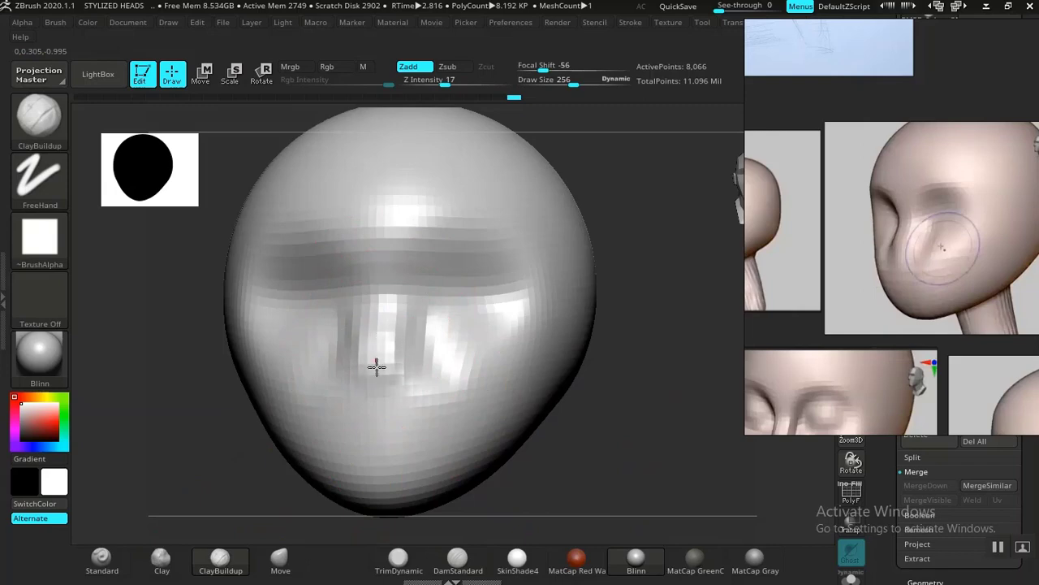
pyautogui.moveTo(374, 348)
pyautogui.mouseDown()
pyautogui.moveTo(390, 380)
pyautogui.moveTo(408, 337)
pyautogui.mouseUp()
# Step: Pull the nose forward in profile with the Move brush, reducing the draw size to 160
pyautogui.moveTo(617, 488)
pyautogui.mouseDown()
pyautogui.moveTo(634, 452)
pyautogui.moveTo(599, 462)
pyautogui.mouseUp()
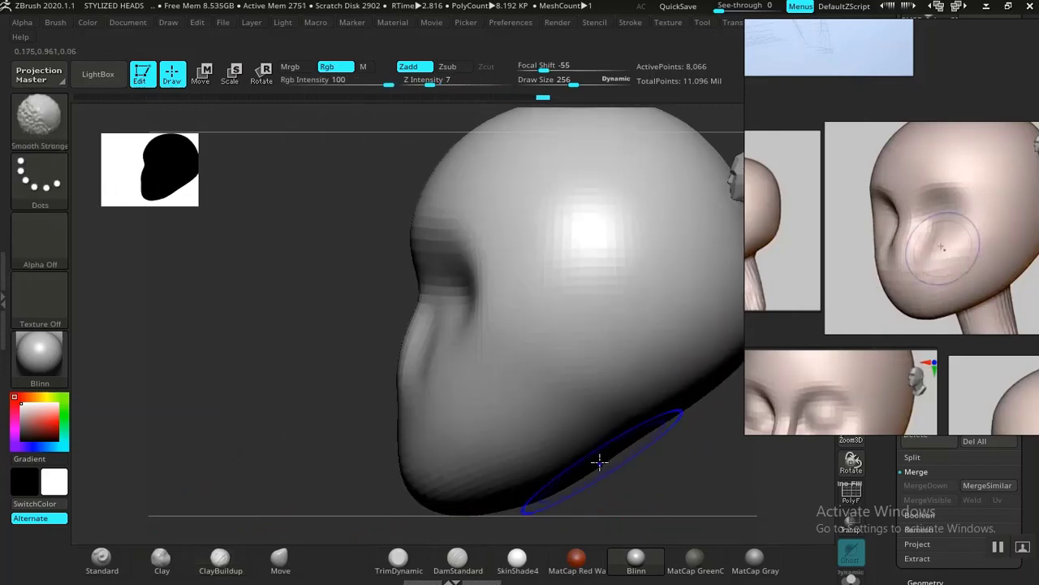
pyautogui.click(279, 559)
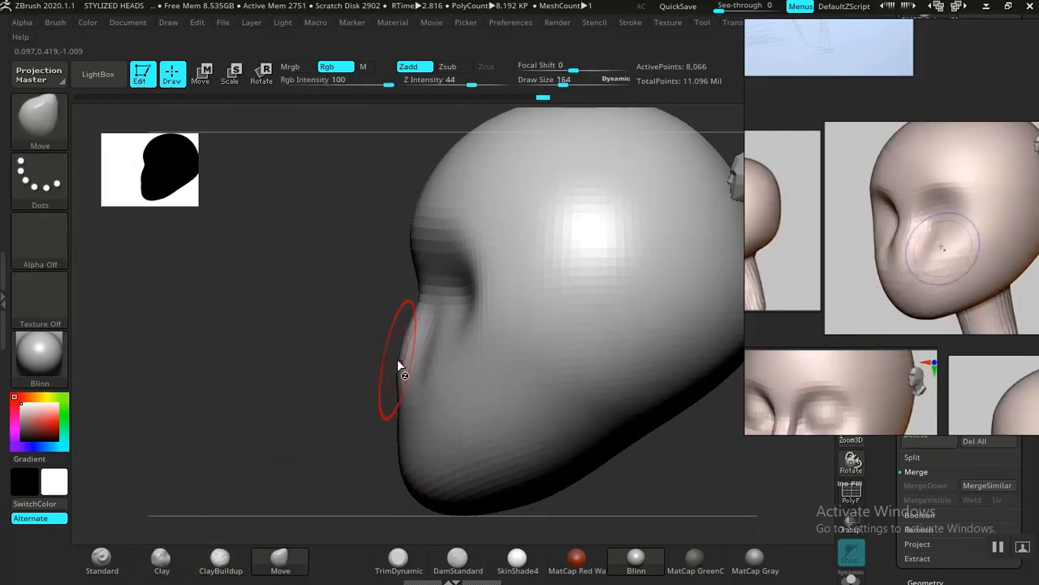
pyautogui.moveTo(401, 358); pyautogui.dragTo(398, 355)
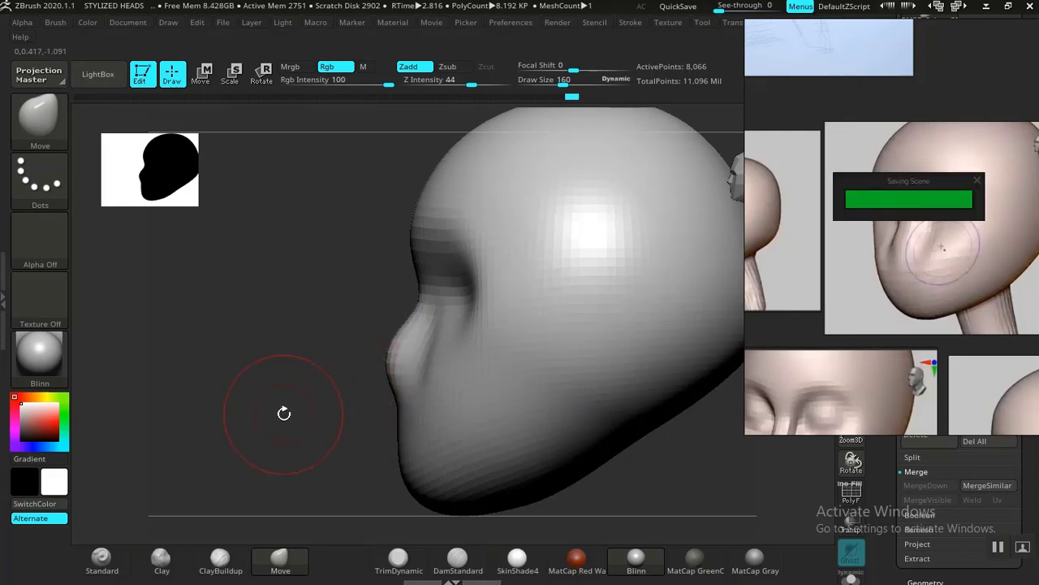
pyautogui.moveTo(281, 411); pyautogui.dragTo(564, 411)
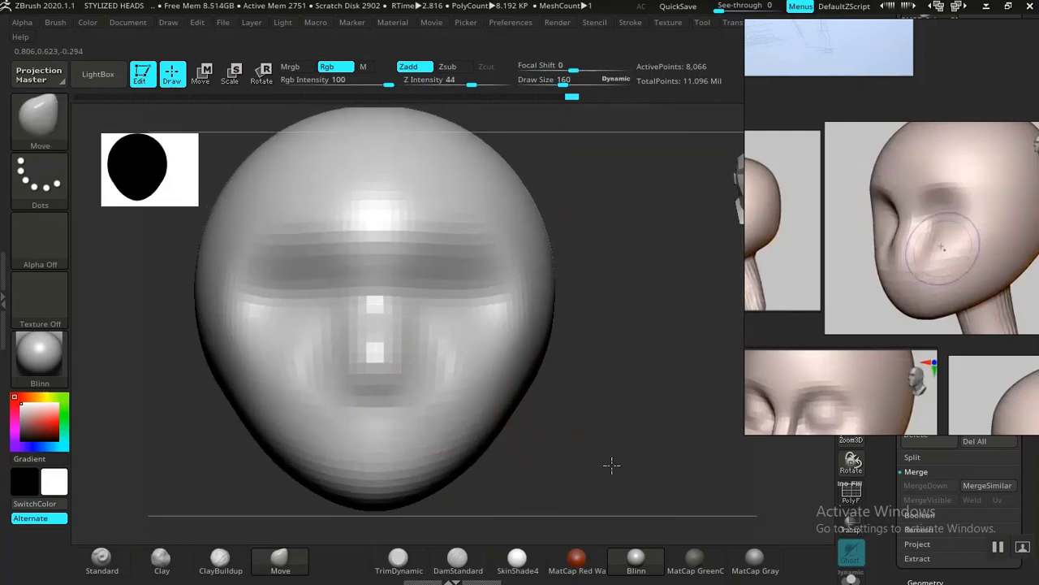
# Step: Try to carve the inner corners and lower rims of the eye sockets with the DamStandard brush at draw size 160
pyautogui.moveTo(649, 424); pyautogui.dragTo(492, 434)
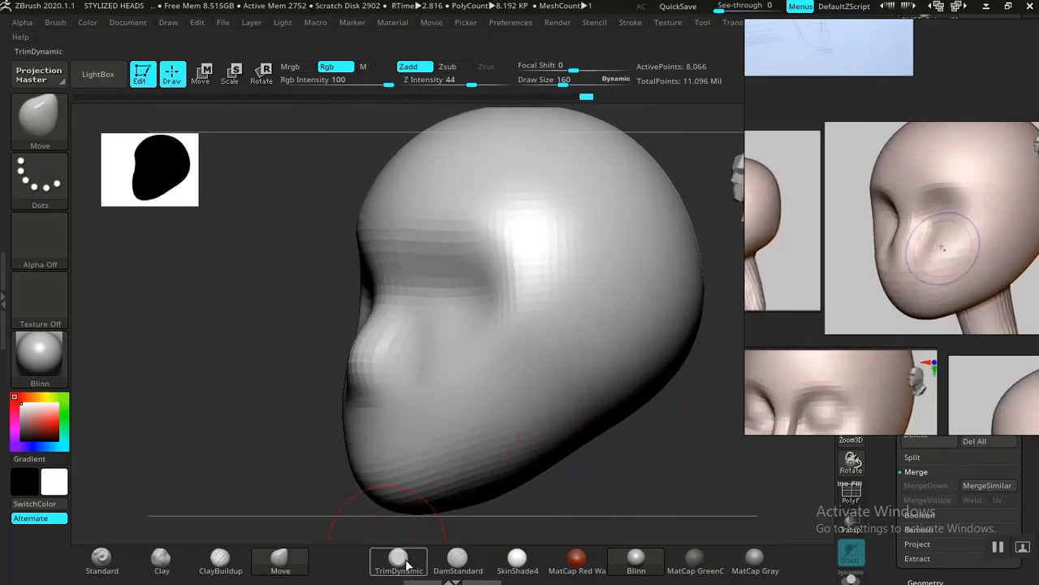
pyautogui.click(458, 559)
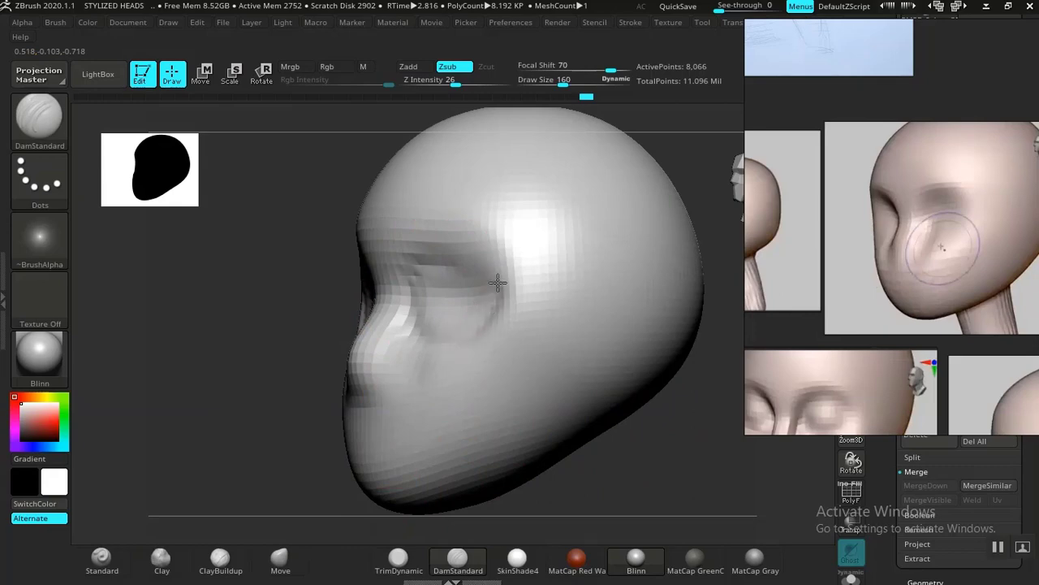
pyautogui.moveTo(498, 282); pyautogui.dragTo(496, 268)
pyautogui.moveTo(434, 309)
pyautogui.keyDown('shift'); pyautogui.mouseDown()
pyautogui.moveTo(430, 330)
pyautogui.moveTo(499, 325)
pyautogui.mouseUp(); pyautogui.keyUp('shift')
pyautogui.keyDown('shift'); pyautogui.moveTo(650, 466); pyautogui.dragTo(709, 480); pyautogui.keyUp('shift')
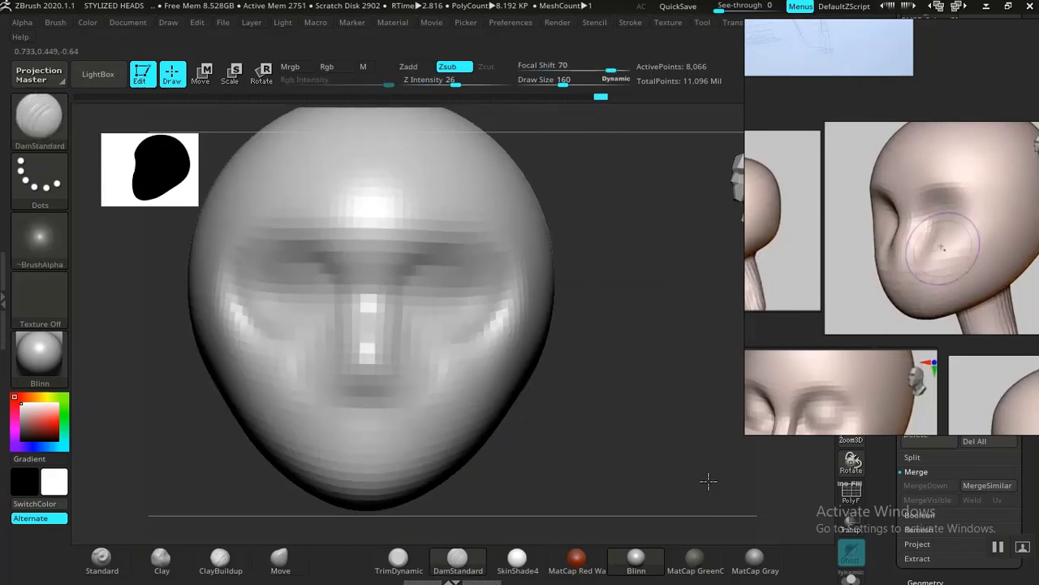
pyautogui.press('ctrl')
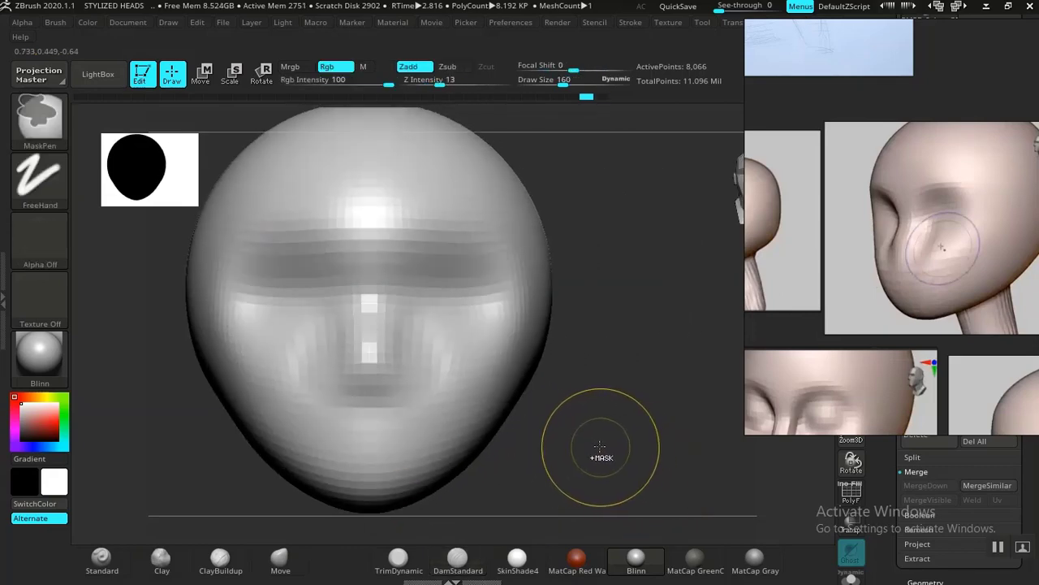
# Step: Deepen the inner corners of the eye sockets beside the nose bridge with the DamStandard brush at draw size 160
pyautogui.moveTo(599, 446); pyautogui.dragTo(561, 436)
pyautogui.moveTo(420, 265)
pyautogui.mouseDown()
pyautogui.moveTo(408, 298)
pyautogui.moveTo(430, 252)
pyautogui.moveTo(457, 255)
pyautogui.moveTo(425, 318)
pyautogui.moveTo(429, 278)
pyautogui.mouseUp()
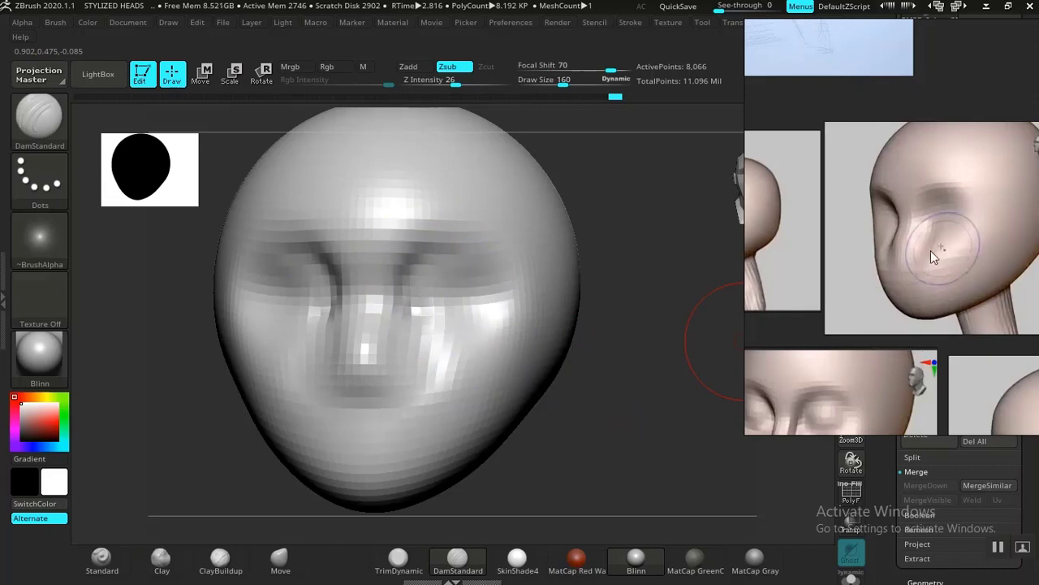
pyautogui.moveTo(614, 447)
pyautogui.mouseDown()
pyautogui.moveTo(603, 344)
pyautogui.moveTo(608, 427)
pyautogui.moveTo(599, 395)
pyautogui.moveTo(615, 413)
pyautogui.moveTo(571, 378)
pyautogui.moveTo(610, 433)
pyautogui.moveTo(576, 414)
pyautogui.mouseUp()
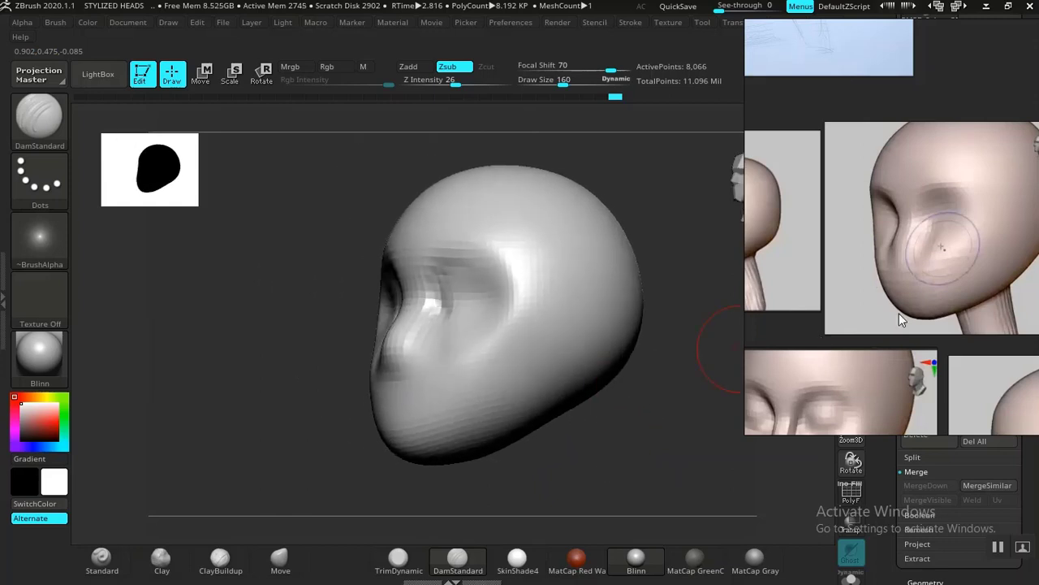
# Step: Carve a vertical groove on the side of the head below the ear position, following the drawn-over side-profile reference, with the DamStandard brush
pyautogui.moveTo(839, 299); pyautogui.dragTo(810, 290, button='middle')
pyautogui.moveTo(561, 478); pyautogui.dragTo(543, 461)
pyautogui.moveTo(969, 284); pyautogui.dragTo(909, 294, button='middle')
pyautogui.moveTo(473, 445); pyautogui.dragTo(473, 451)
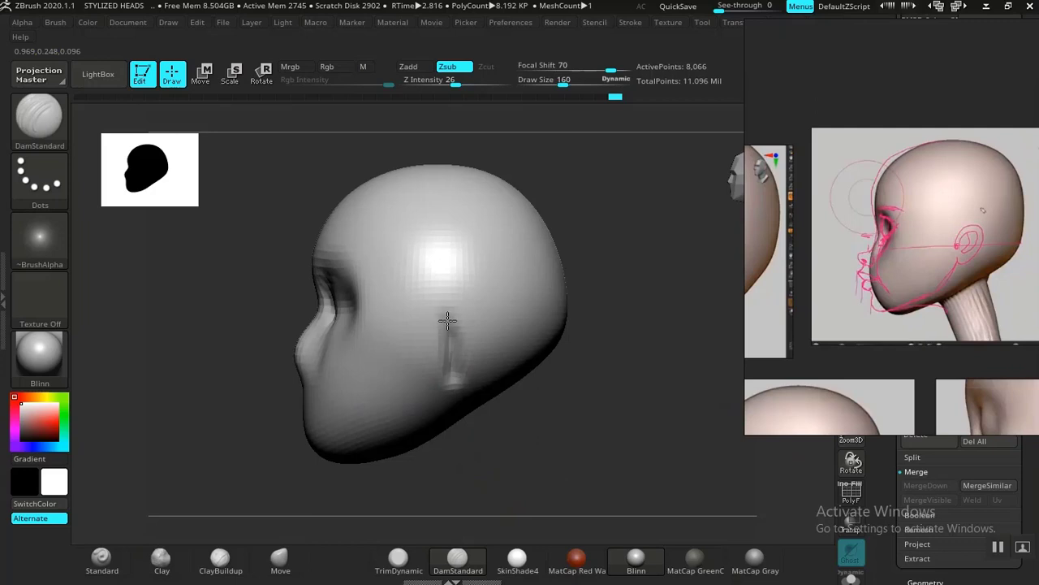
pyautogui.press('shift')
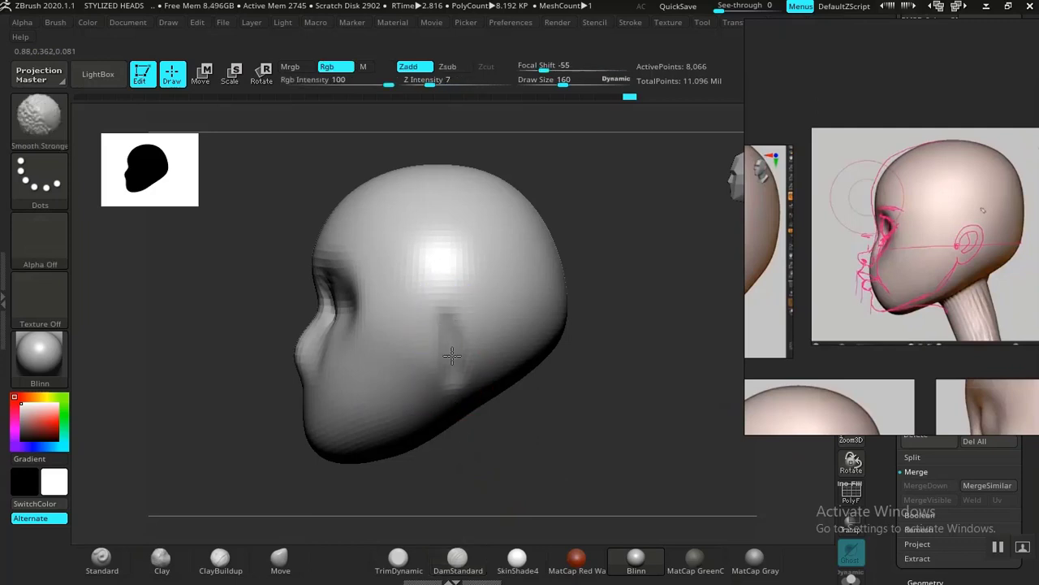
pyautogui.moveTo(507, 451)
pyautogui.mouseDown()
pyautogui.moveTo(539, 436)
pyautogui.moveTo(522, 440)
pyautogui.mouseUp()
pyautogui.press('ctrl')
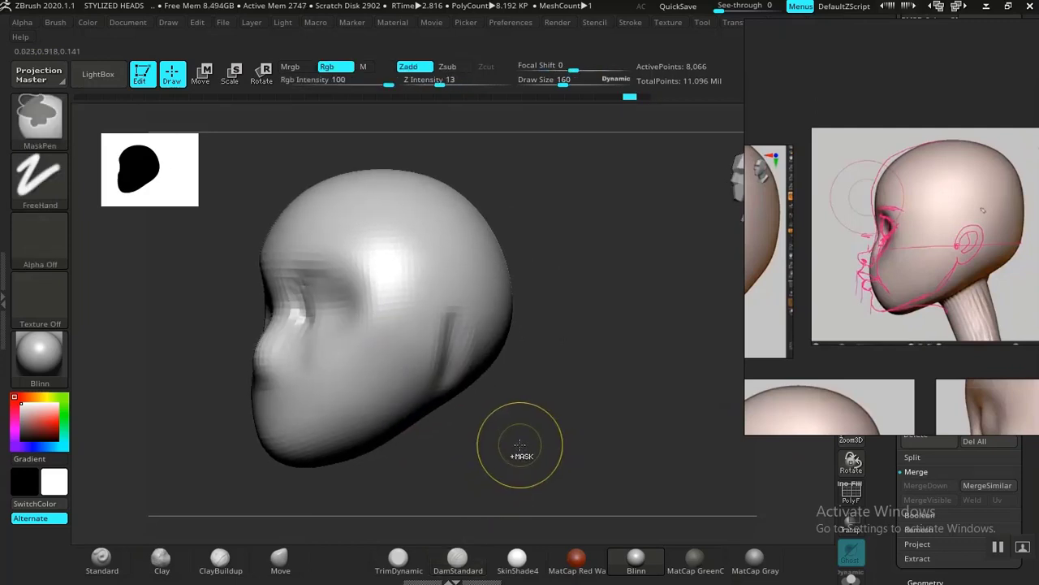
pyautogui.hotkey('ctrl', 'z')
pyautogui.hotkey('ctrl', 'z')
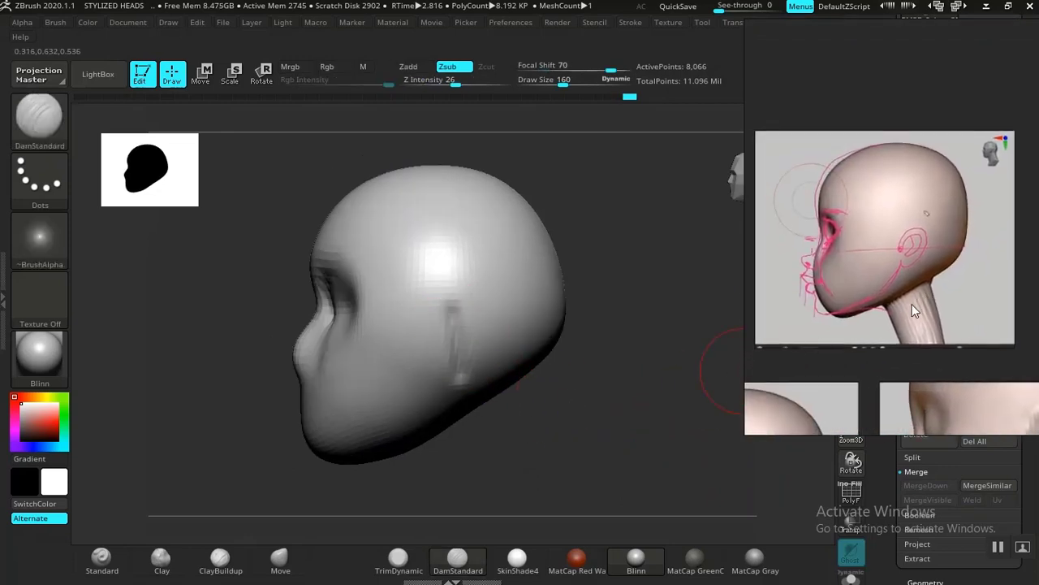
# Step: Move the reference board clear of the subtool list, append a Cylinder3D subtool to the head and make it active
pyautogui.moveTo(926, 294); pyautogui.dragTo(244, 320)
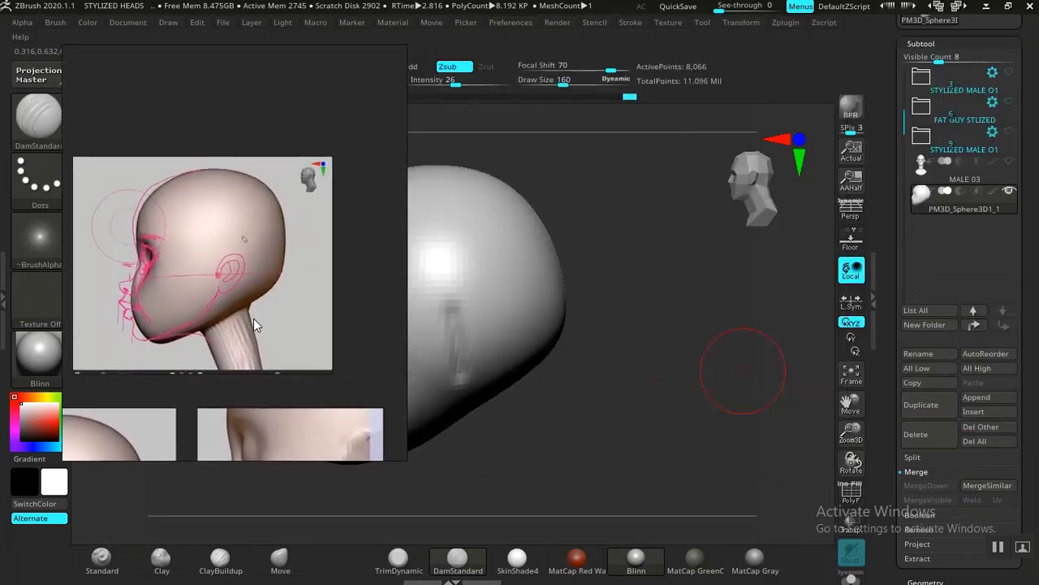
pyautogui.scroll(-3, 901, 243)
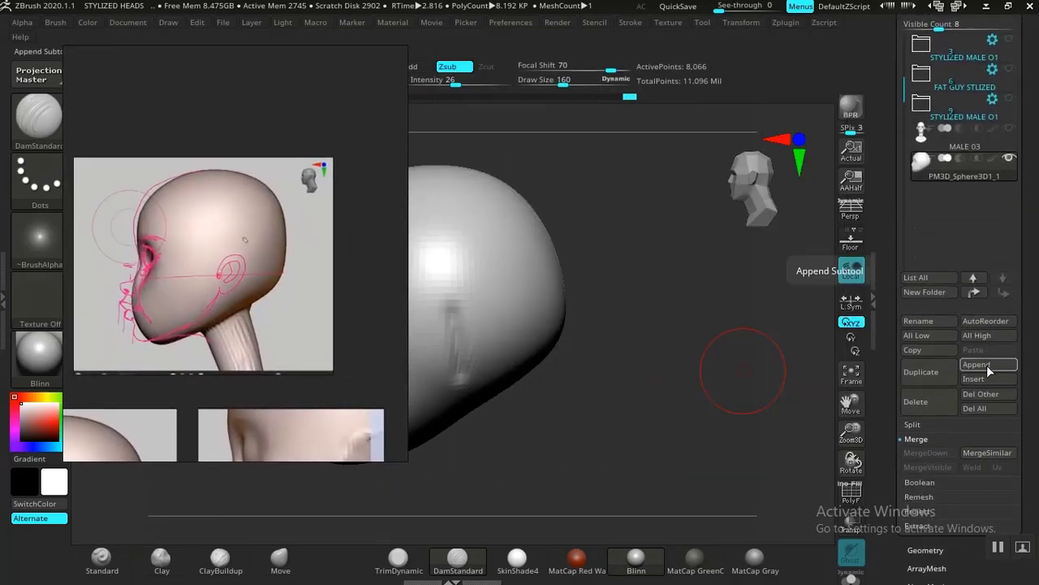
pyautogui.click(987, 365)
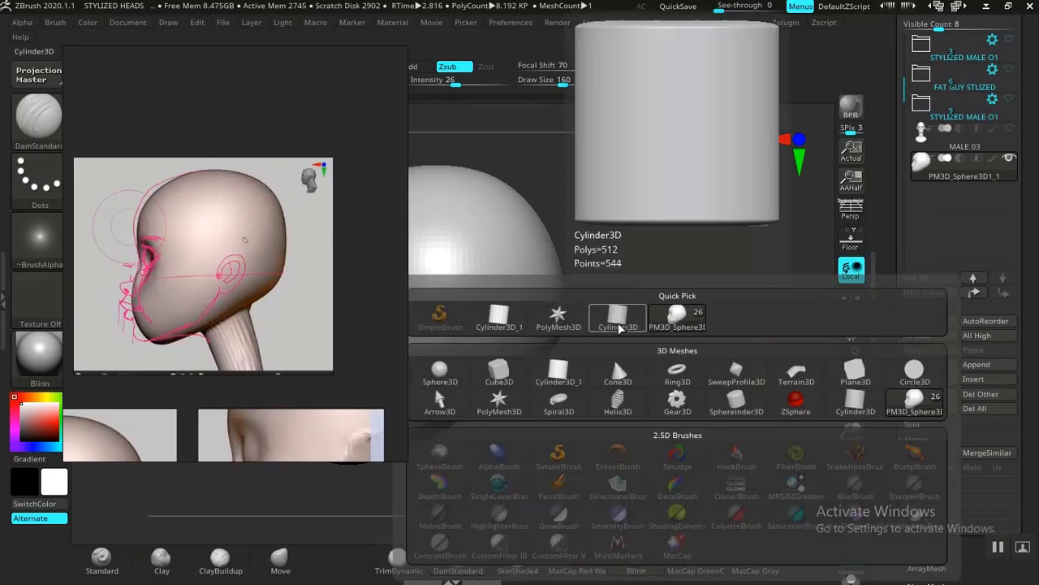
pyautogui.click(611, 329)
pyautogui.moveTo(682, 367); pyautogui.dragTo(689, 337)
pyautogui.keyDown('alt'); pyautogui.click(559, 271); pyautogui.keyUp('alt')
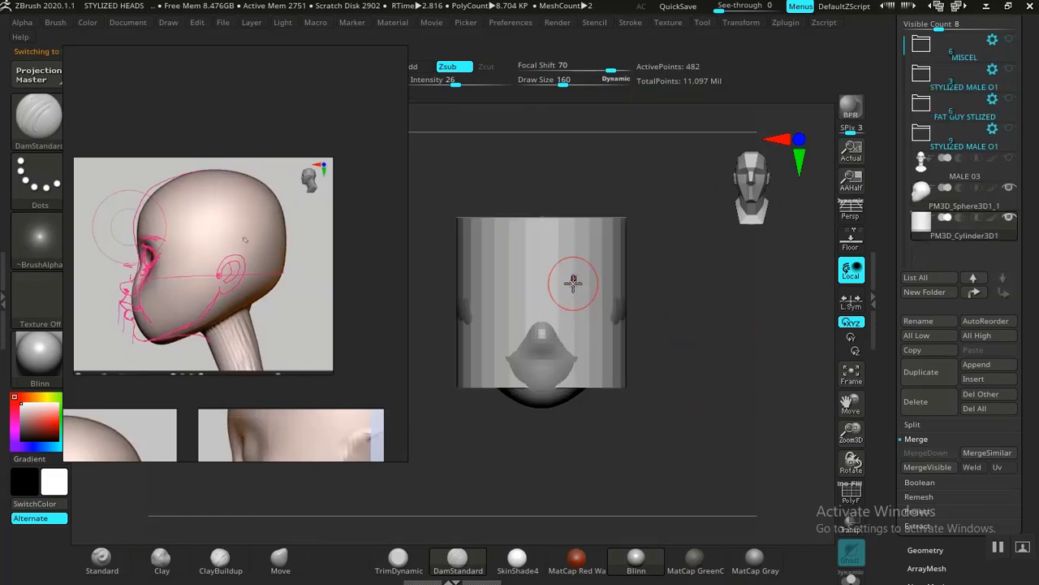
# Step: Scale the cylinder down to neck thickness, lower it beneath the head and stretch it lengthwise
pyautogui.press('w')
pyautogui.moveTo(556, 291); pyautogui.dragTo(482, 280)
pyautogui.keyDown('shift'); pyautogui.moveTo(688, 309); pyautogui.dragTo(631, 313); pyautogui.keyUp('shift')
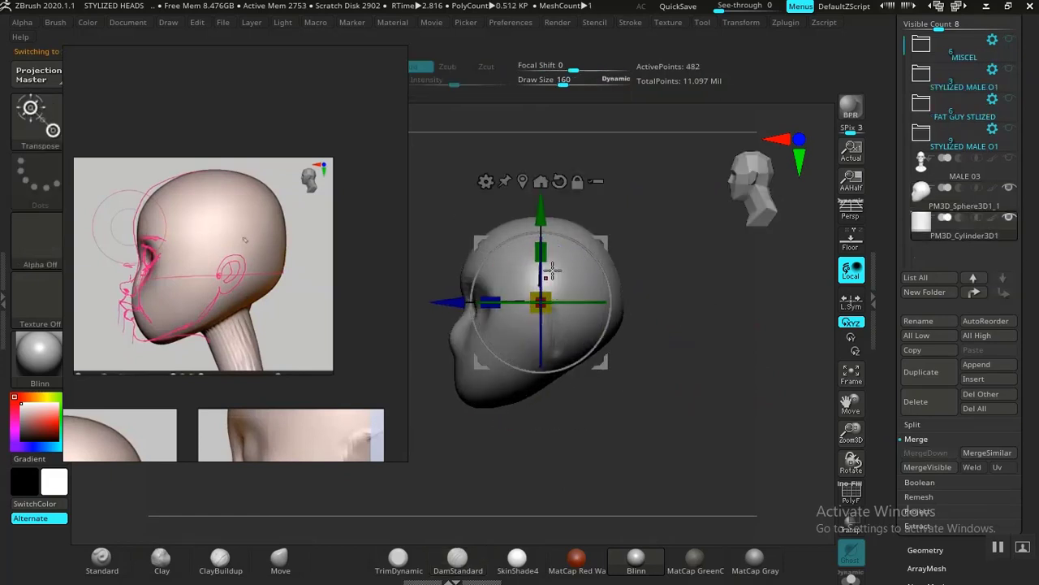
pyautogui.moveTo(543, 209); pyautogui.dragTo(561, 291)
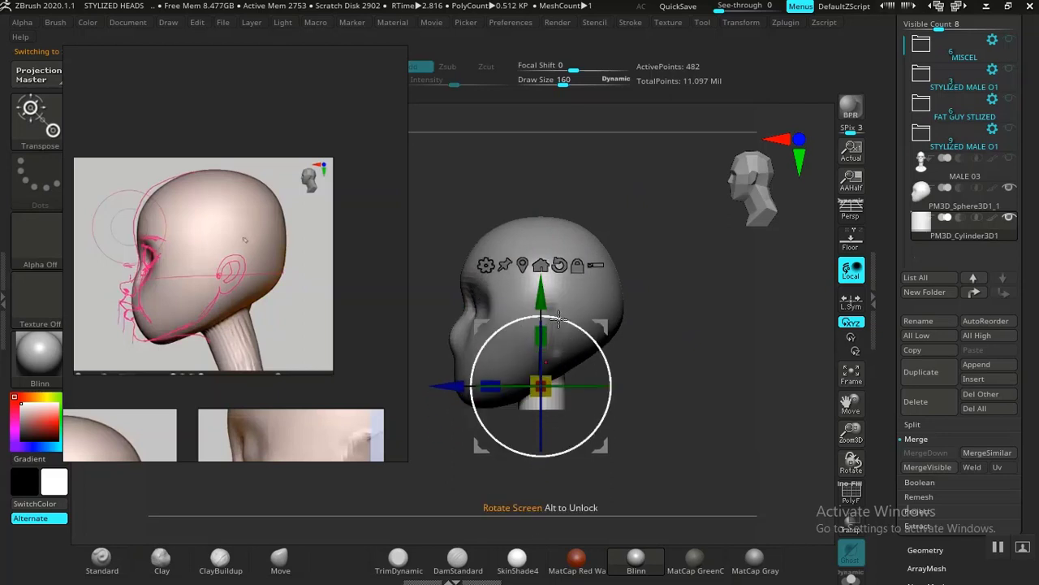
pyautogui.moveTo(542, 334); pyautogui.dragTo(549, 287)
pyautogui.keyDown('alt'); pyautogui.moveTo(669, 378); pyautogui.dragTo(680, 332); pyautogui.keyUp('alt')
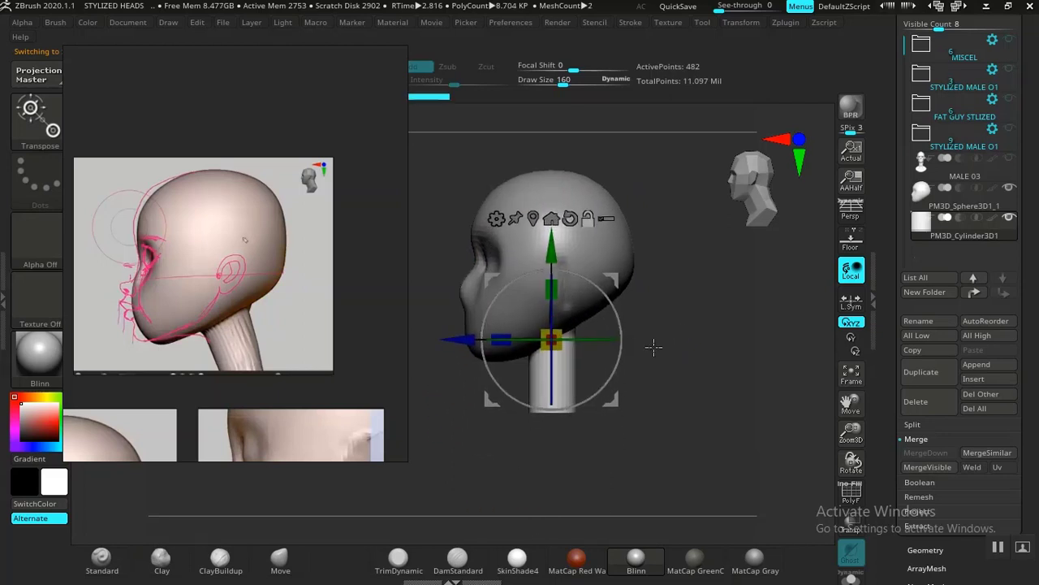
# Step: Tilt and reposition the neck cylinder under the back of the skull to match the neck angle in the reference
pyautogui.moveTo(619, 316); pyautogui.dragTo(610, 298)
pyautogui.moveTo(521, 334)
pyautogui.mouseDown()
pyautogui.moveTo(625, 368)
pyautogui.moveTo(594, 360)
pyautogui.mouseUp()
pyautogui.keyDown('shift'); pyautogui.moveTo(722, 327); pyautogui.dragTo(657, 319); pyautogui.keyUp('shift')
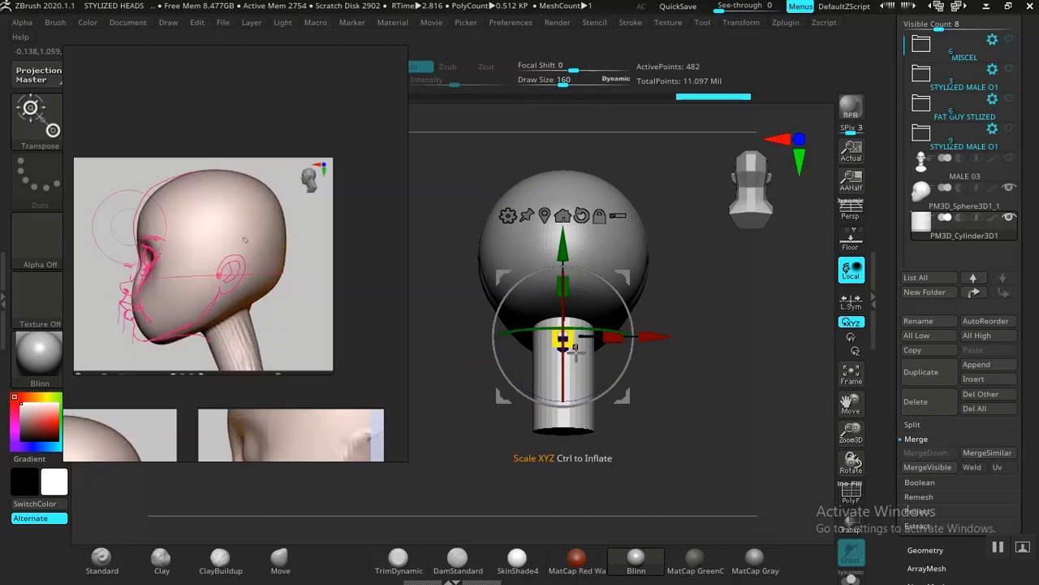
pyautogui.moveTo(578, 349); pyautogui.dragTo(578, 348)
pyautogui.moveTo(708, 294); pyautogui.dragTo(781, 313)
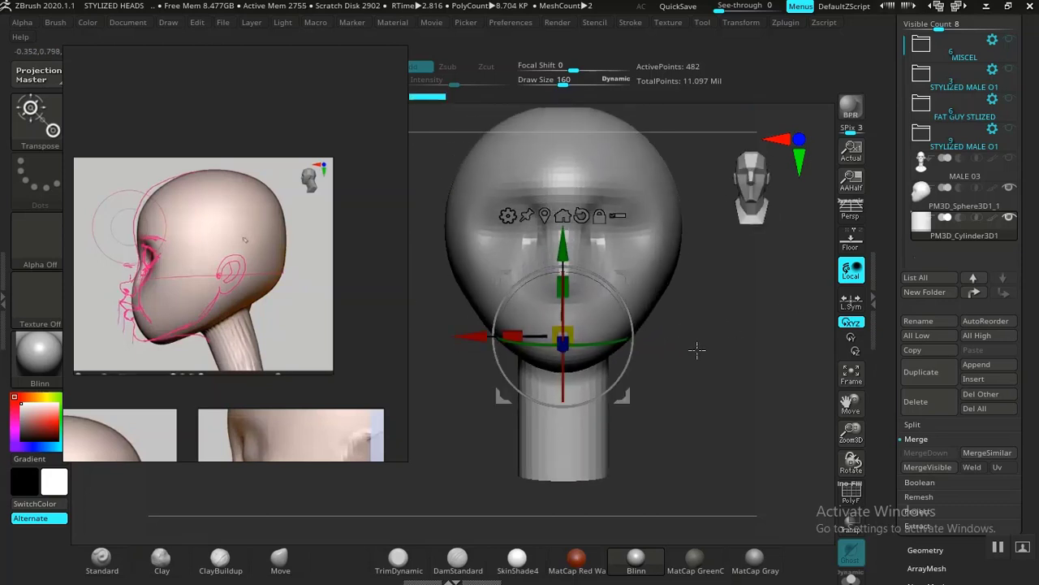
# Step: Raise the neck cylinder along its length and nudge it slightly backward under the skull
pyautogui.moveTo(562, 249); pyautogui.dragTo(562, 233)
pyautogui.moveTo(726, 331)
pyautogui.mouseDown()
pyautogui.moveTo(661, 365)
pyautogui.moveTo(731, 366)
pyautogui.moveTo(643, 363)
pyautogui.moveTo(712, 385)
pyautogui.mouseUp()
pyautogui.press('q')
pyautogui.moveTo(700, 350)
pyautogui.mouseDown()
pyautogui.moveTo(661, 320)
pyautogui.moveTo(708, 360)
pyautogui.moveTo(692, 362)
pyautogui.mouseUp()
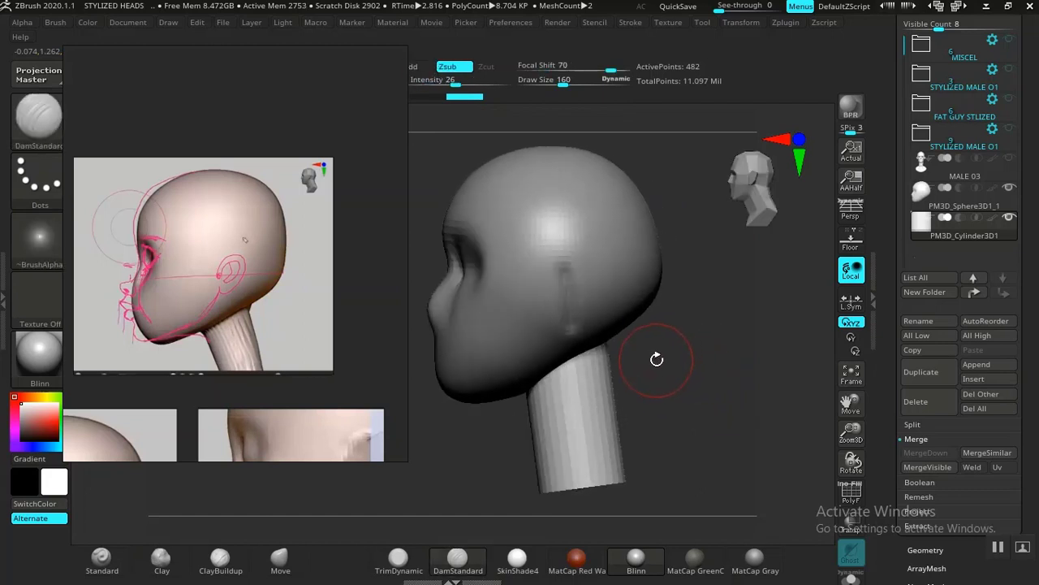
pyautogui.press('w')
pyautogui.moveTo(472, 365); pyautogui.dragTo(479, 365)
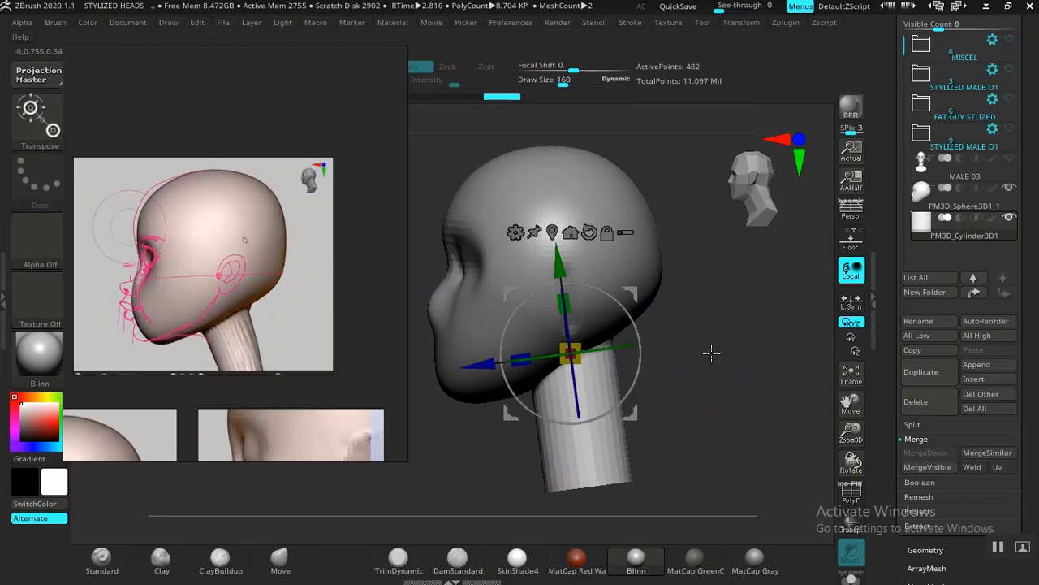
pyautogui.press('q')
pyautogui.moveTo(690, 356)
pyautogui.keyDown('alt'); pyautogui.mouseDown()
pyautogui.moveTo(661, 366)
pyautogui.moveTo(671, 360)
pyautogui.mouseUp(); pyautogui.keyUp('alt')
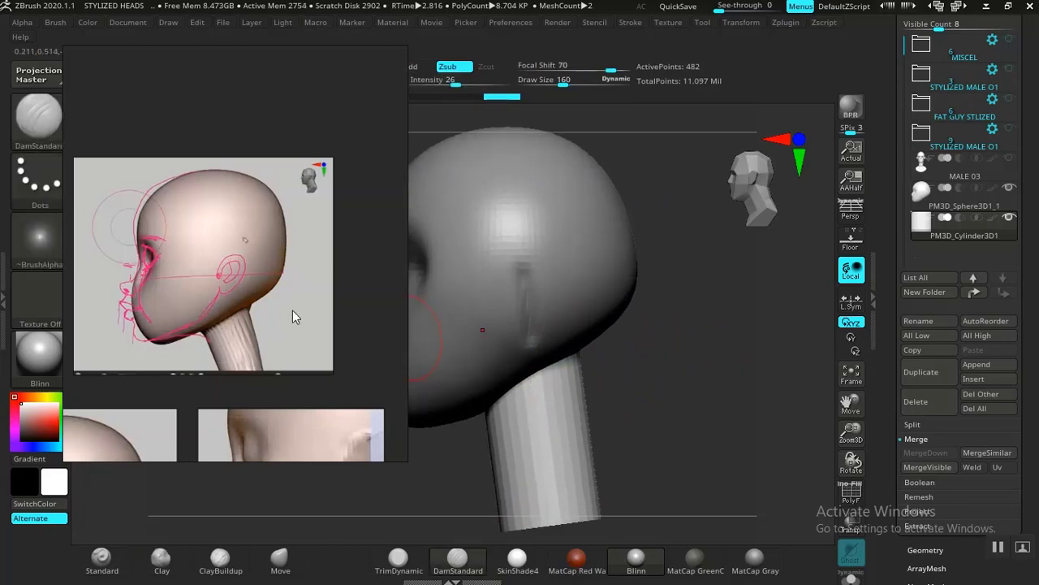
# Step: Make the head sphere the active subtool and bring the face blockout stages into view on the reference board
pyautogui.keyDown('alt'); pyautogui.click(525, 237); pyautogui.keyUp('alt')
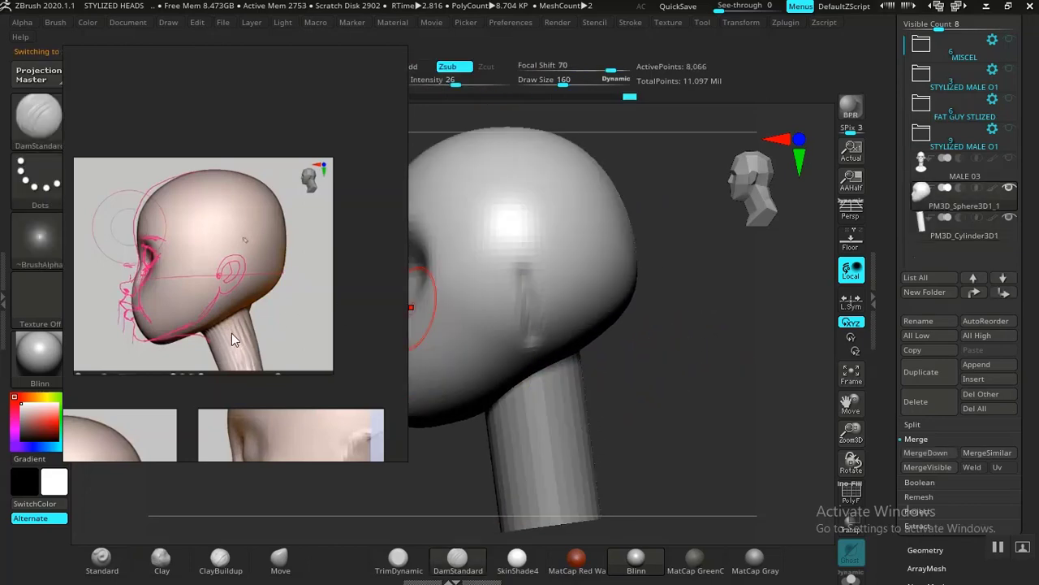
pyautogui.scroll(-8, 233, 335)
pyautogui.moveTo(162, 335); pyautogui.dragTo(374, 242, button='middle')
pyautogui.moveTo(238, 271); pyautogui.dragTo(235, 303, button='middle')
pyautogui.scroll(6, 263, 280)
pyautogui.scroll(-2, 259, 285)
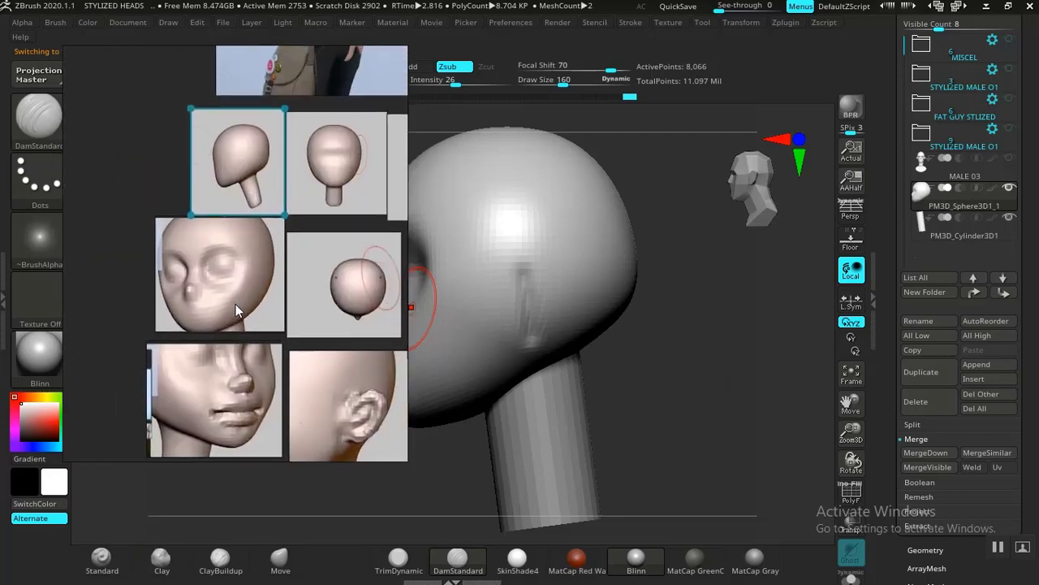
# Step: Carve the lower and upper rims of the eye sockets from the front view with the DamStandard brush
pyautogui.moveTo(651, 377)
pyautogui.mouseDown()
pyautogui.moveTo(677, 374)
pyautogui.moveTo(703, 417)
pyautogui.moveTo(761, 417)
pyautogui.moveTo(728, 444)
pyautogui.moveTo(704, 422)
pyautogui.moveTo(715, 414)
pyautogui.moveTo(723, 436)
pyautogui.moveTo(608, 376)
pyautogui.mouseUp()
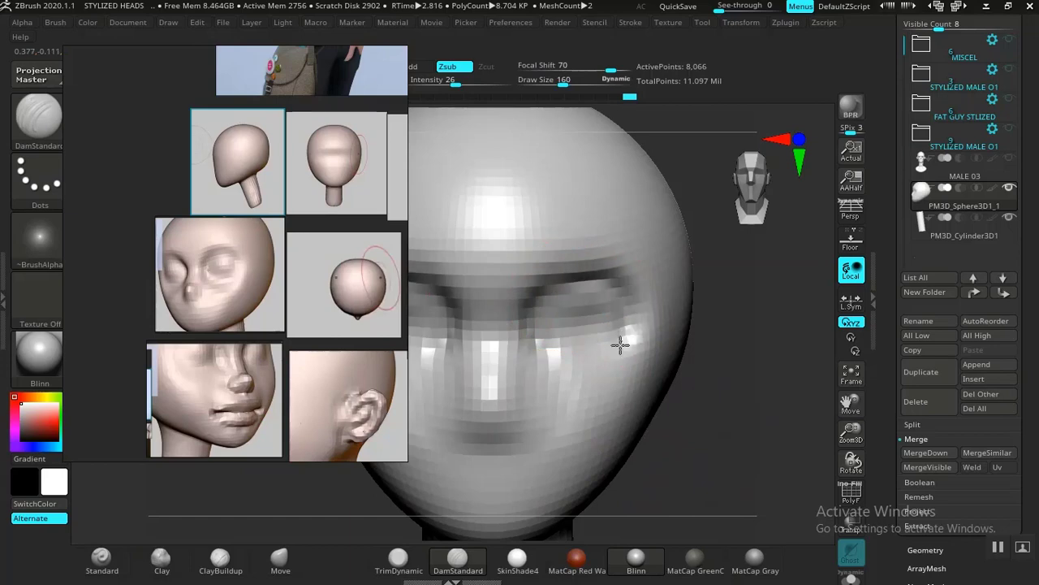
pyautogui.moveTo(620, 345)
pyautogui.mouseDown()
pyautogui.moveTo(576, 369)
pyautogui.moveTo(544, 365)
pyautogui.mouseUp()
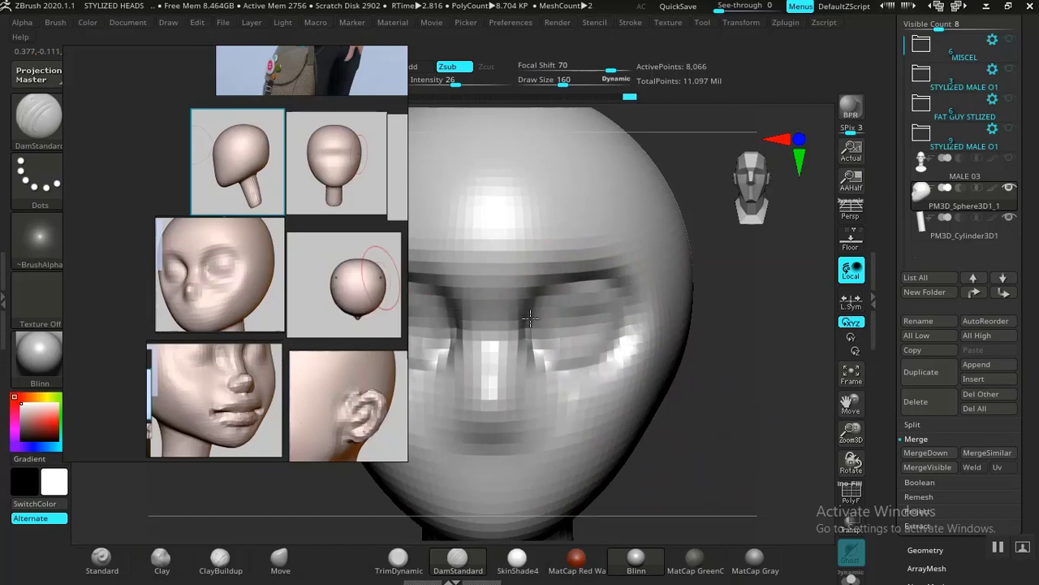
pyautogui.moveTo(534, 294); pyautogui.dragTo(589, 282)
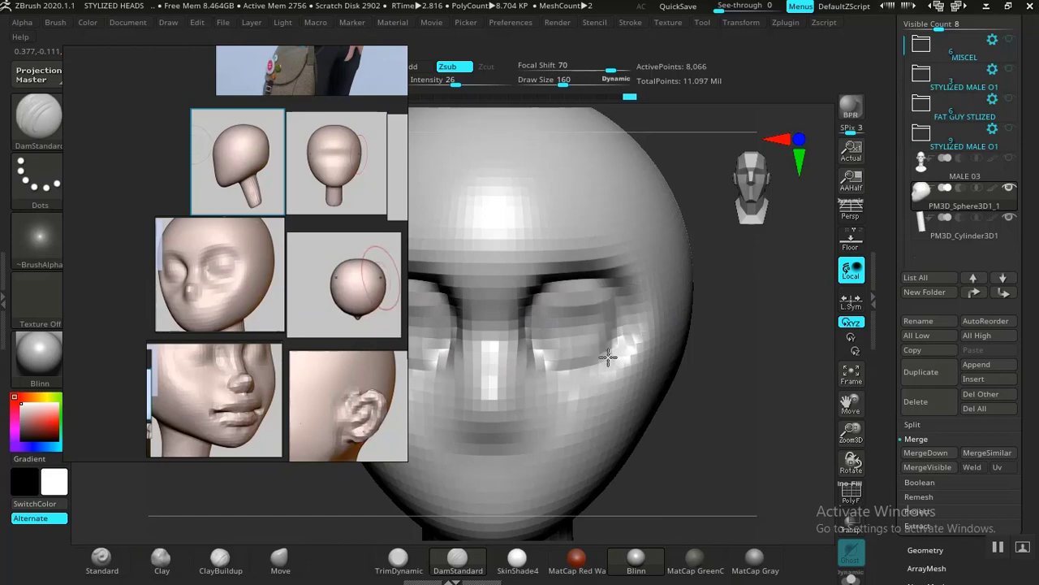
# Step: Build up the cheek area beneath the eye sockets with the Clay brush
pyautogui.moveTo(673, 467)
pyautogui.mouseDown()
pyautogui.moveTo(671, 441)
pyautogui.moveTo(677, 480)
pyautogui.moveTo(669, 414)
pyautogui.moveTo(666, 444)
pyautogui.moveTo(690, 431)
pyautogui.moveTo(582, 398)
pyautogui.mouseUp()
pyautogui.click(171, 567)
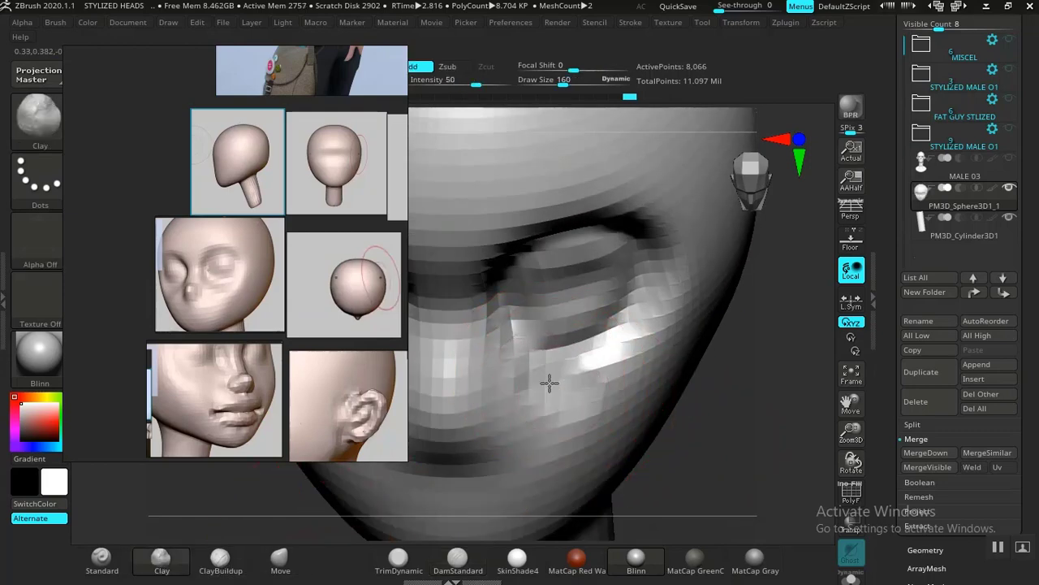
pyautogui.moveTo(550, 382); pyautogui.dragTo(598, 395)
pyautogui.moveTo(514, 362)
pyautogui.mouseDown()
pyautogui.moveTo(589, 388)
pyautogui.moveTo(626, 385)
pyautogui.moveTo(620, 362)
pyautogui.mouseUp()
pyautogui.moveTo(723, 450)
pyautogui.keyDown('alt'); pyautogui.mouseDown()
pyautogui.moveTo(689, 439)
pyautogui.moveTo(692, 405)
pyautogui.moveTo(700, 448)
pyautogui.moveTo(745, 441)
pyautogui.moveTo(726, 471)
pyautogui.moveTo(726, 420)
pyautogui.moveTo(728, 448)
pyautogui.moveTo(619, 431)
pyautogui.mouseUp(); pyautogui.keyUp('alt')
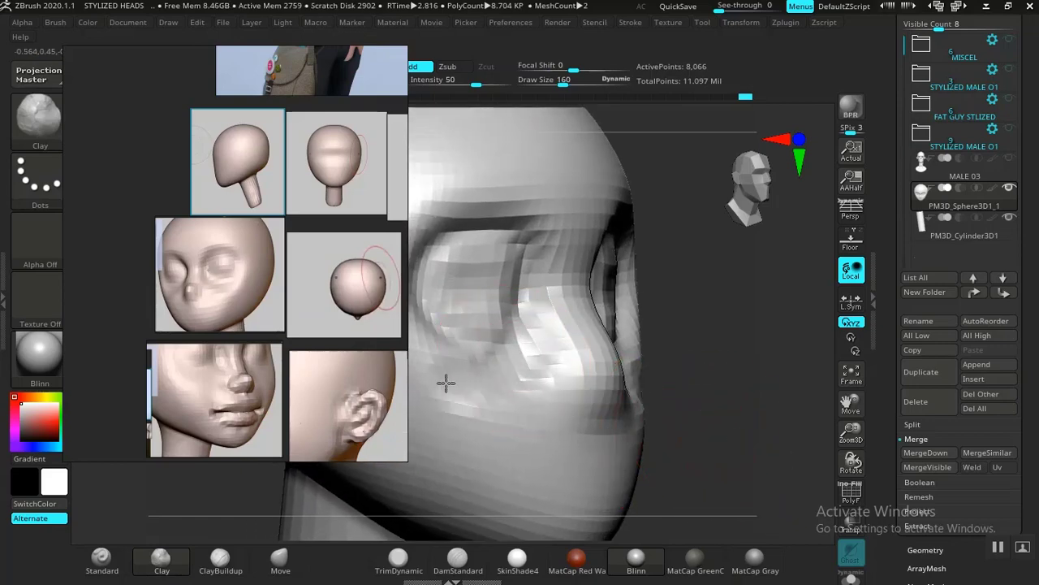
# Step: Smooth the clay strokes on the cheeks below the eyes and beside the nose
pyautogui.press('shift')
pyautogui.keyDown('shift'); pyautogui.moveTo(502, 385); pyautogui.dragTo(487, 380); pyautogui.keyUp('shift')
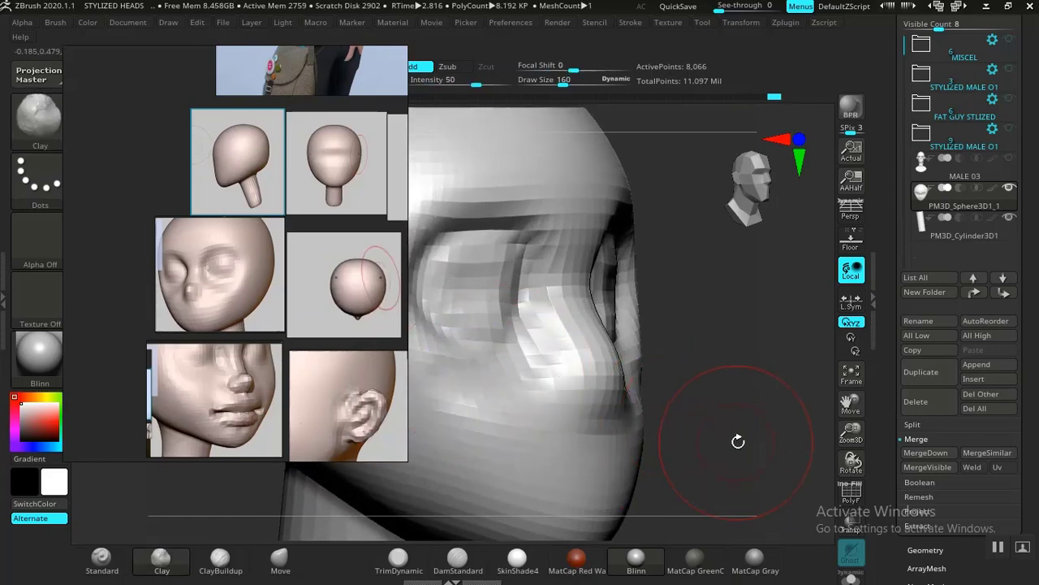
pyautogui.press('f')
pyautogui.moveTo(739, 441); pyautogui.dragTo(701, 435)
pyautogui.keyDown('shift'); pyautogui.moveTo(486, 424); pyautogui.dragTo(466, 395); pyautogui.keyUp('shift')
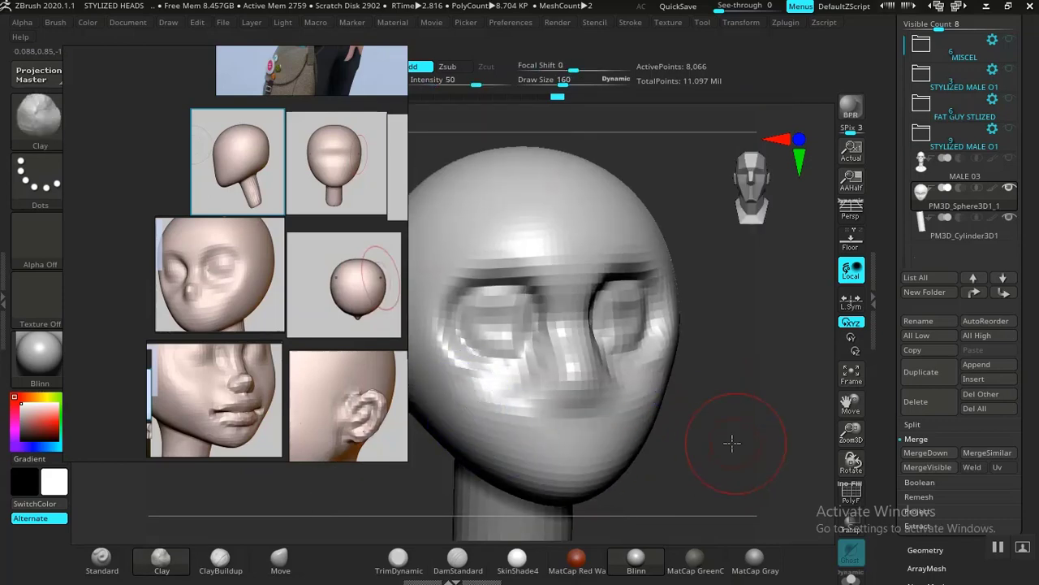
# Step: Build up rounded eyeball forms inside the sockets with the Clay brush, and smooth them and the cheeks below
pyautogui.moveTo(731, 443)
pyautogui.mouseDown()
pyautogui.moveTo(703, 447)
pyautogui.moveTo(722, 463)
pyautogui.moveTo(755, 437)
pyautogui.mouseUp()
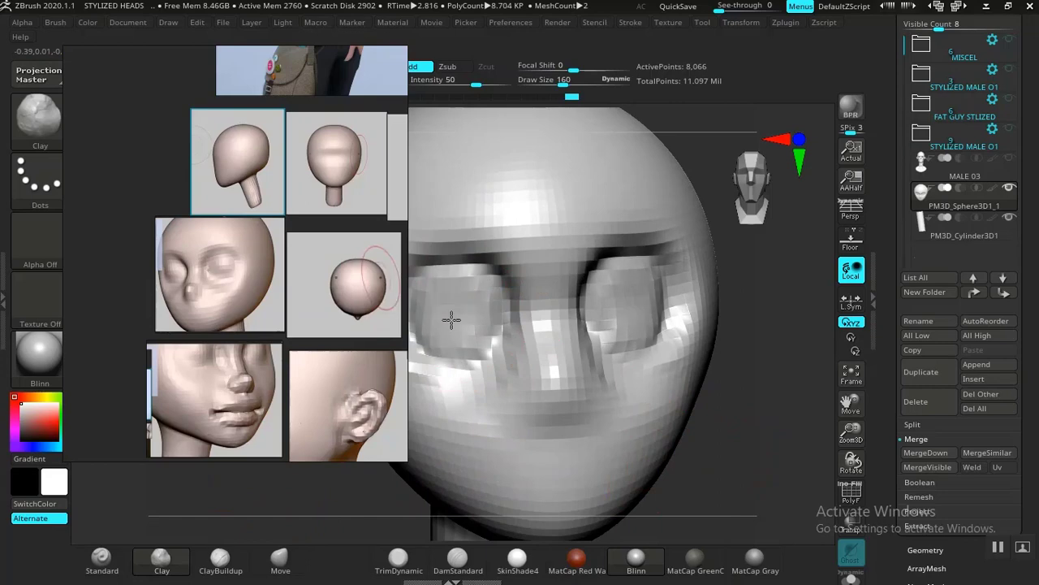
pyautogui.moveTo(454, 314)
pyautogui.keyDown('shift'); pyautogui.mouseDown()
pyautogui.moveTo(460, 301)
pyautogui.moveTo(458, 342)
pyautogui.mouseUp(); pyautogui.keyUp('shift')
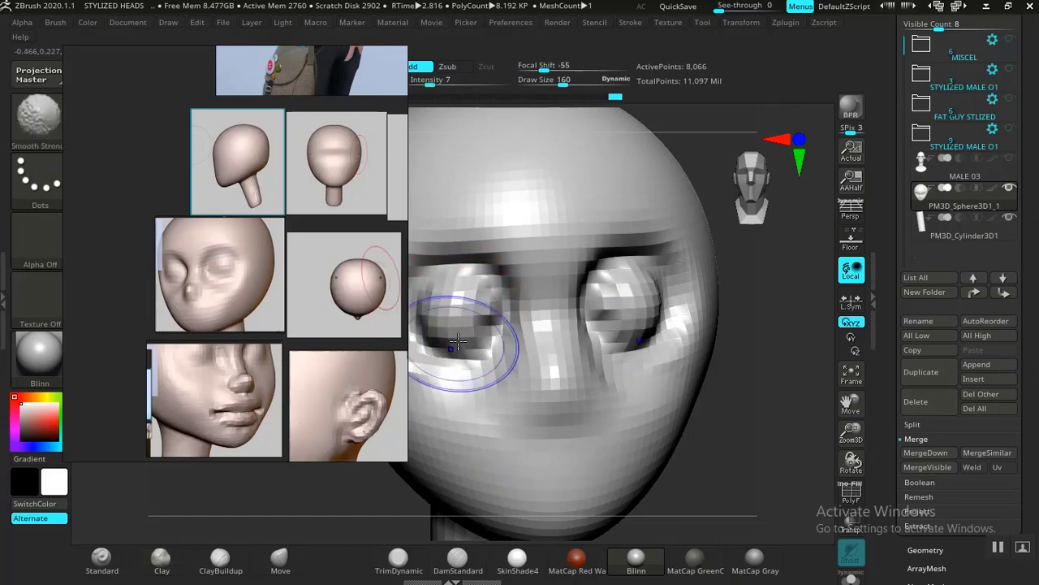
pyautogui.moveTo(753, 469)
pyautogui.keyDown('alt'); pyautogui.mouseDown()
pyautogui.moveTo(623, 463)
pyautogui.moveTo(636, 411)
pyautogui.moveTo(689, 450)
pyautogui.moveTo(661, 395)
pyautogui.mouseUp(); pyautogui.keyUp('alt')
pyautogui.press('shift')
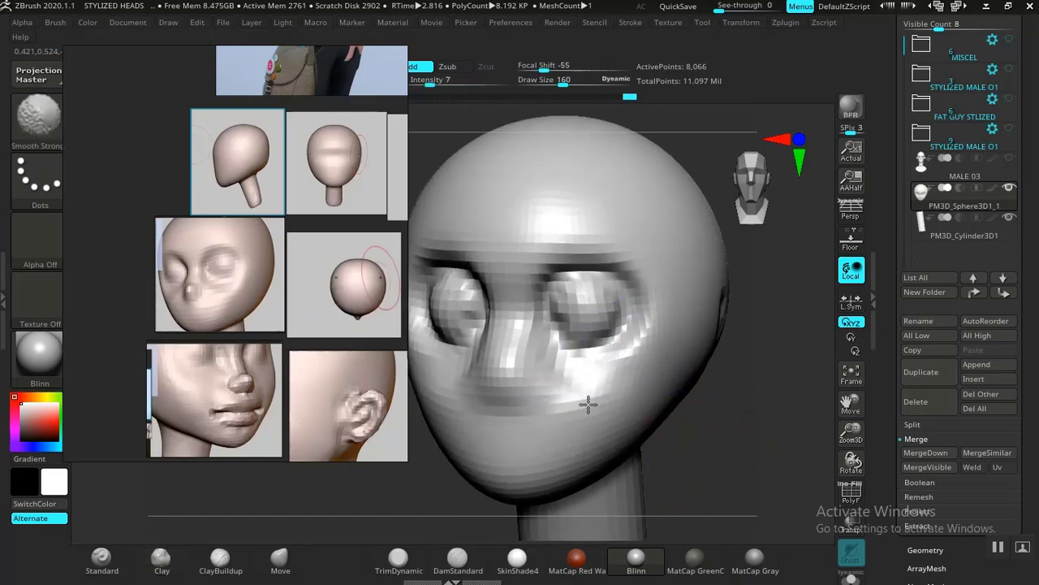
pyautogui.moveTo(584, 381)
pyautogui.keyDown('shift'); pyautogui.mouseDown()
pyautogui.moveTo(593, 409)
pyautogui.moveTo(575, 402)
pyautogui.mouseUp(); pyautogui.keyUp('shift')
pyautogui.keyDown('shift'); pyautogui.moveTo(578, 398); pyautogui.dragTo(609, 410); pyautogui.keyUp('shift')
# Step: Reshape the side of the nose and the inner eye area with the Move brush
pyautogui.moveTo(688, 444); pyautogui.dragTo(715, 446)
pyautogui.click(282, 560)
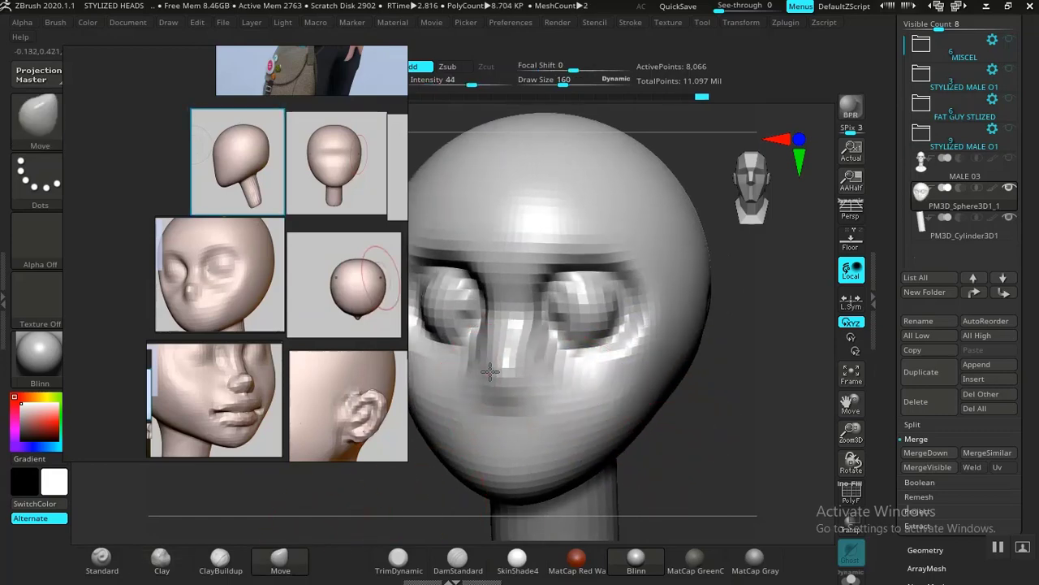
pyautogui.moveTo(486, 373); pyautogui.dragTo(491, 367)
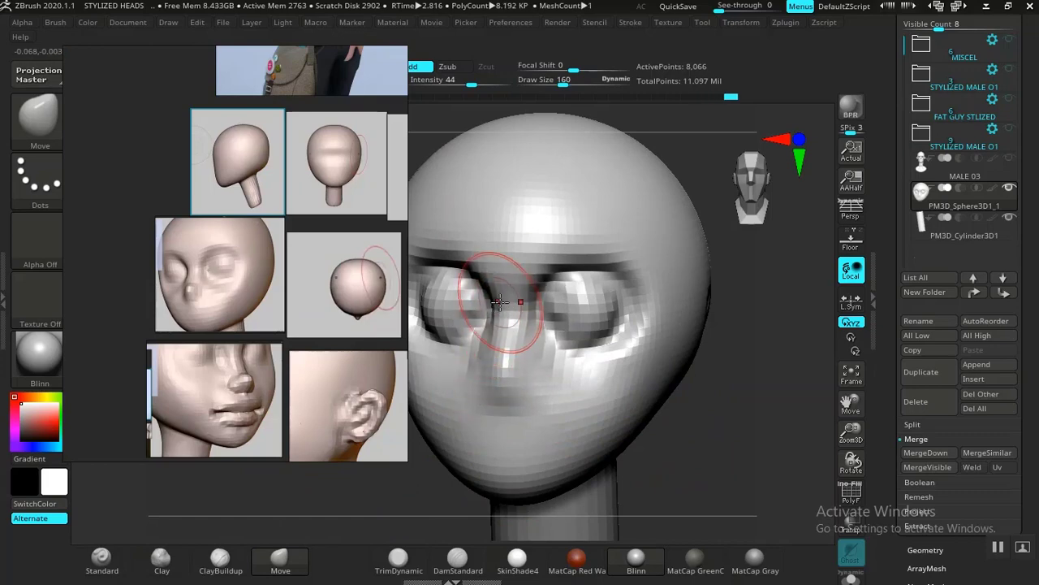
# Step: Adjust the mouth and chin contour with the Move brush, checking the shape in side profile
pyautogui.moveTo(727, 438); pyautogui.dragTo(615, 424)
pyautogui.moveTo(737, 431)
pyautogui.mouseDown()
pyautogui.moveTo(772, 430)
pyautogui.moveTo(726, 425)
pyautogui.moveTo(736, 439)
pyautogui.moveTo(709, 436)
pyautogui.mouseUp()
pyautogui.moveTo(456, 475)
pyautogui.keyDown('alt'); pyautogui.mouseDown()
pyautogui.moveTo(459, 457)
pyautogui.moveTo(442, 478)
pyautogui.mouseUp(); pyautogui.keyUp('alt')
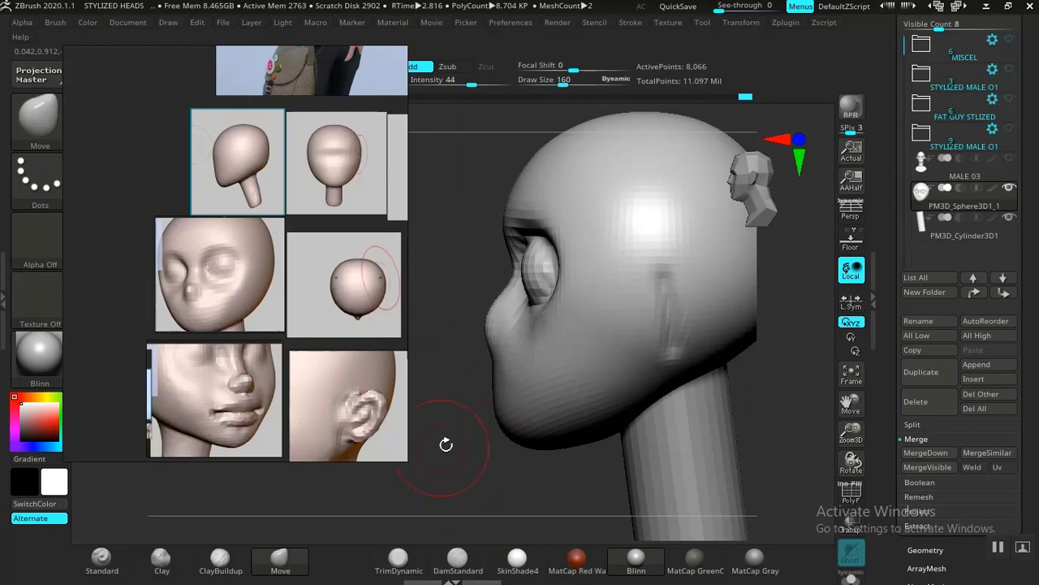
pyautogui.moveTo(466, 479); pyautogui.dragTo(487, 478)
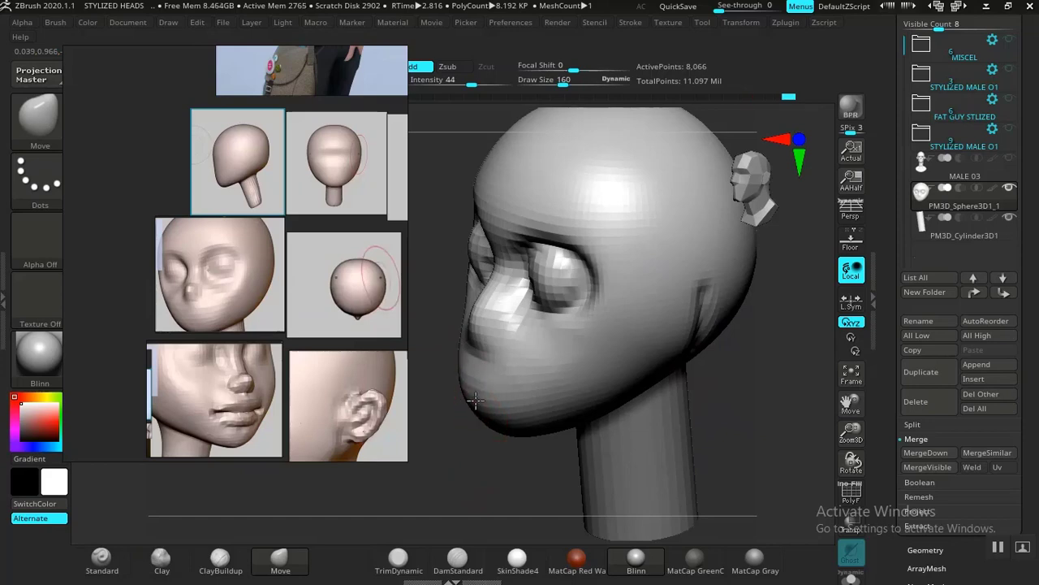
pyautogui.moveTo(476, 400); pyautogui.dragTo(475, 401)
pyautogui.moveTo(478, 439)
pyautogui.mouseDown()
pyautogui.moveTo(462, 434)
pyautogui.moveTo(480, 463)
pyautogui.mouseUp()
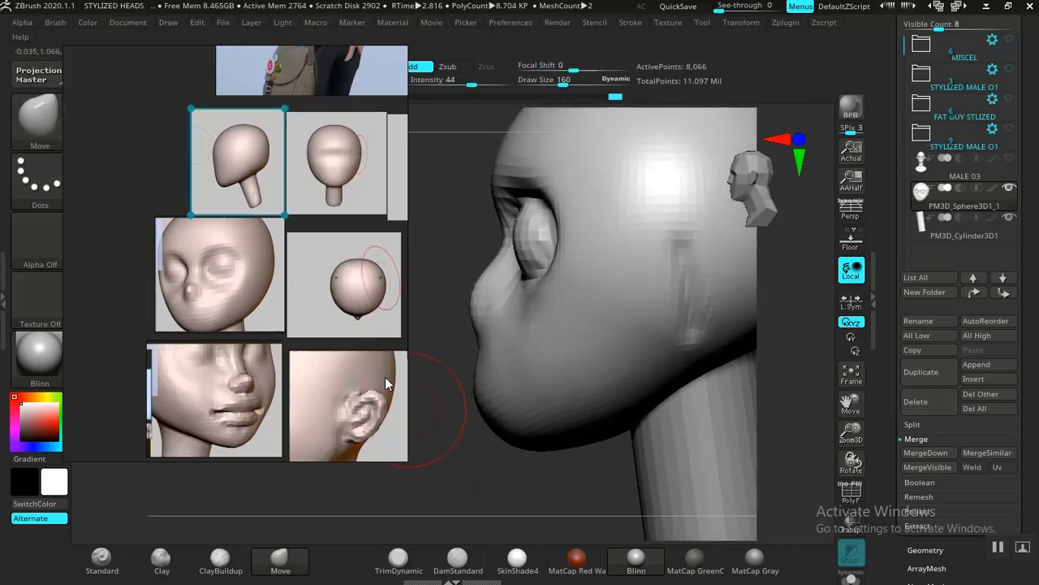
# Step: Enlarge the Move brush to a draw size of 558 and reshape the sides of the skull, comparing with the top-view reference
pyautogui.scroll(-5, 291, 367)
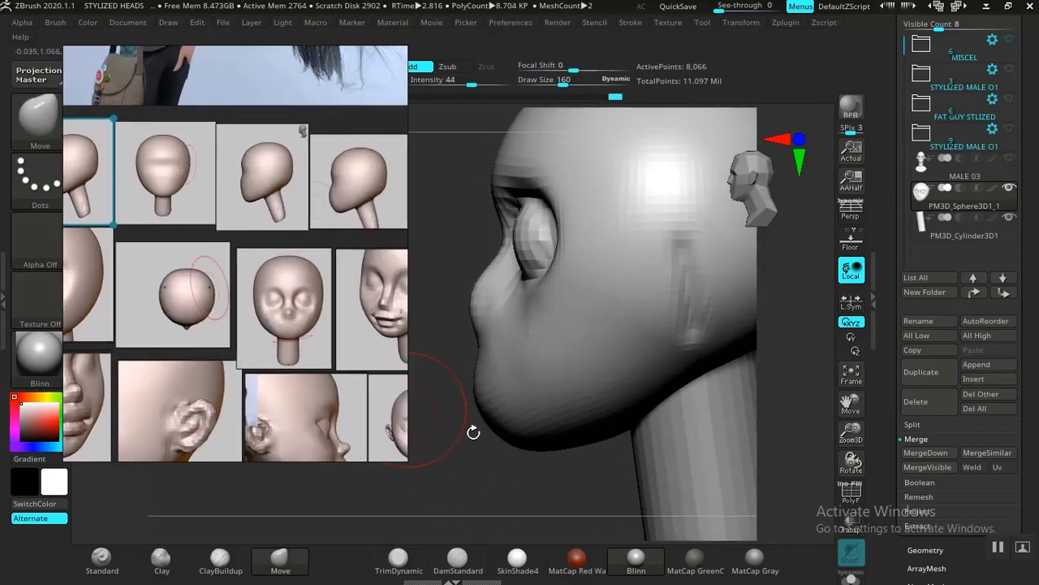
pyautogui.moveTo(486, 488)
pyautogui.mouseDown()
pyautogui.moveTo(482, 476)
pyautogui.moveTo(687, 417)
pyautogui.moveTo(630, 398)
pyautogui.moveTo(674, 356)
pyautogui.moveTo(688, 401)
pyautogui.moveTo(671, 418)
pyautogui.mouseUp()
pyautogui.keyDown('alt'); pyautogui.moveTo(675, 341); pyautogui.dragTo(681, 412); pyautogui.keyUp('alt')
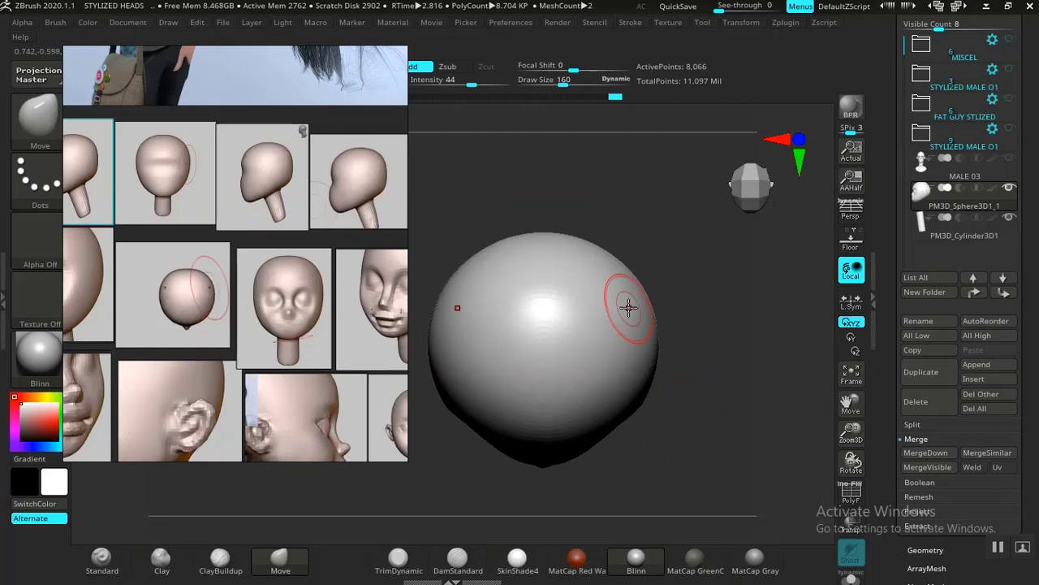
pyautogui.press(']')
pyautogui.press(']')
pyautogui.press(']')
pyautogui.press(']')
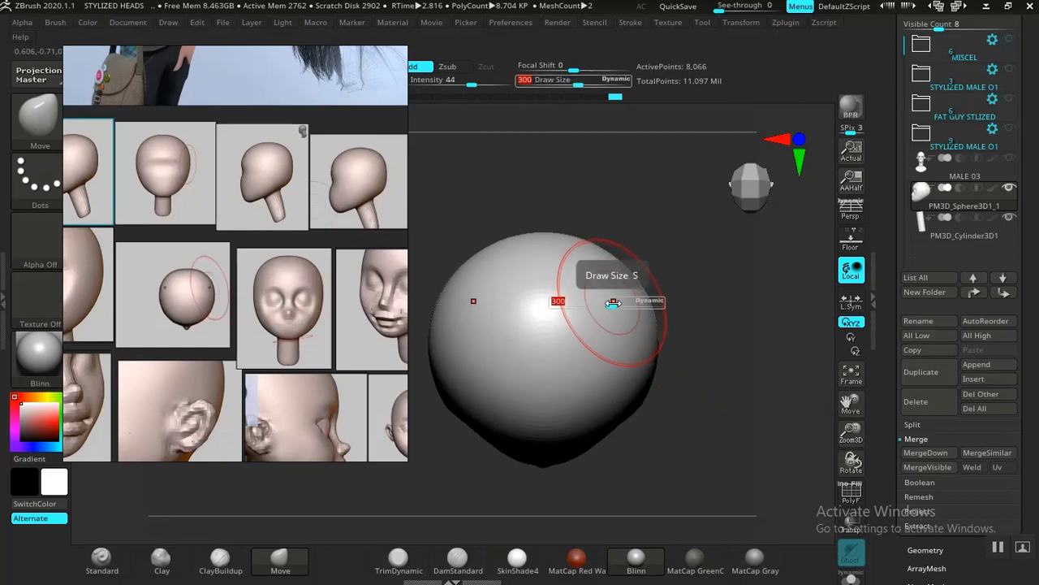
pyautogui.moveTo(612, 303)
pyautogui.mouseDown()
pyautogui.moveTo(633, 303)
pyautogui.moveTo(610, 251)
pyautogui.mouseUp()
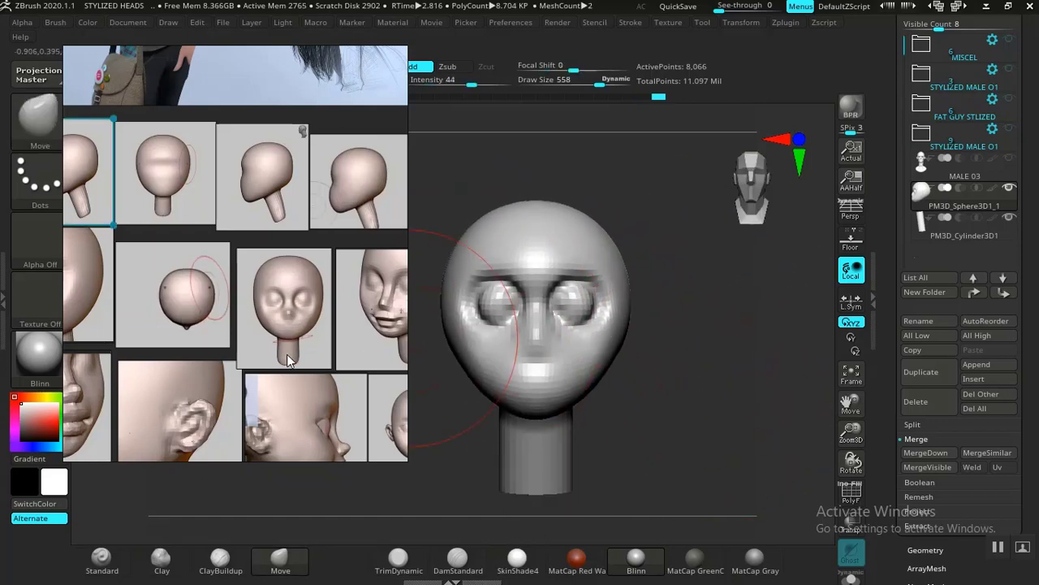
# Step: Consult the mouth-stage references and switch to the DamStandard brush with a draw size of 117
pyautogui.moveTo(292, 361); pyautogui.dragTo(225, 352, button='right')
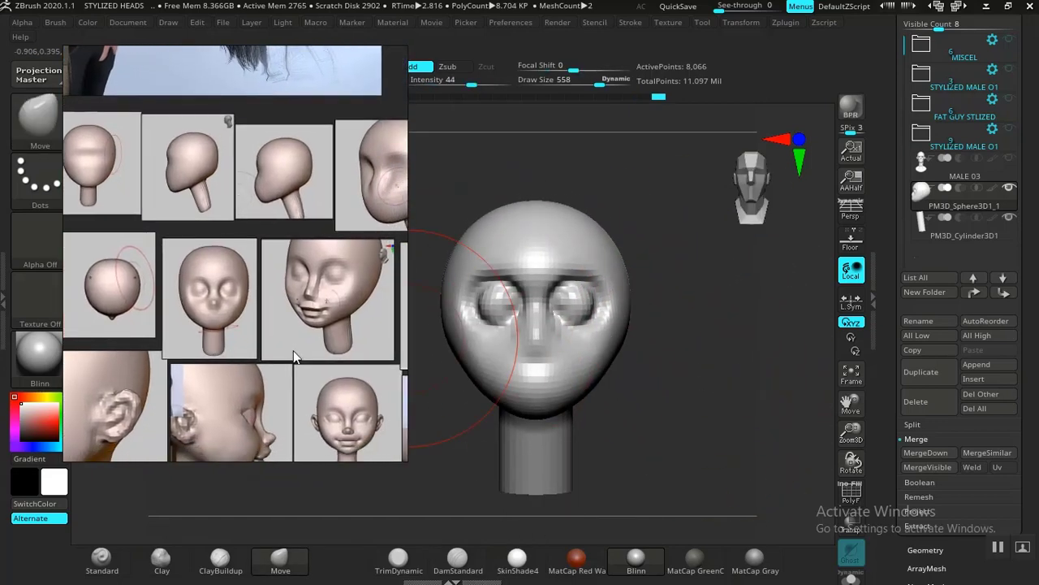
pyautogui.moveTo(321, 339); pyautogui.dragTo(254, 332, button='middle')
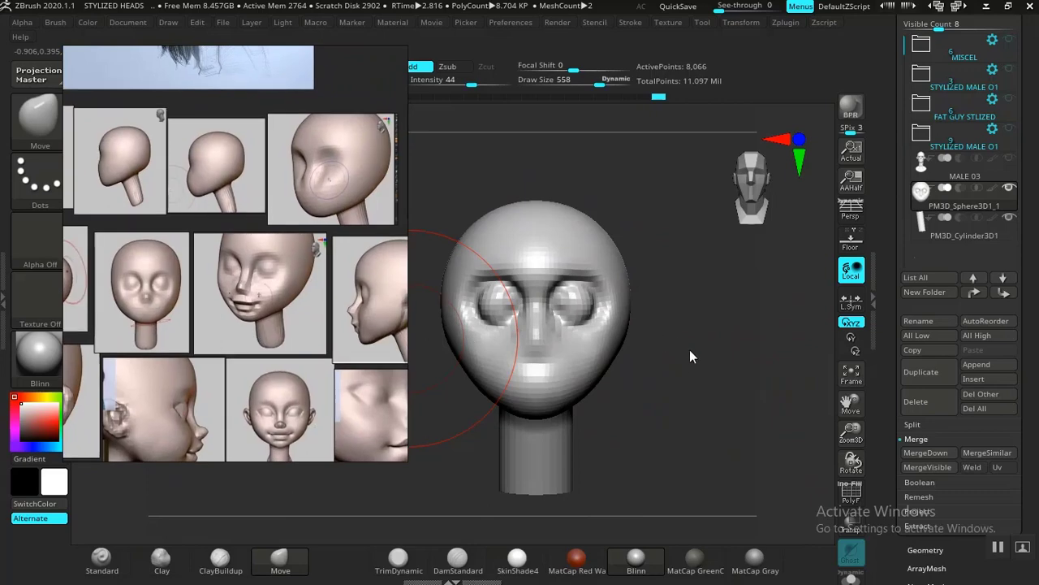
pyautogui.moveTo(689, 351); pyautogui.dragTo(698, 372)
pyautogui.keyDown('alt'); pyautogui.moveTo(776, 396); pyautogui.dragTo(752, 383); pyautogui.keyUp('alt')
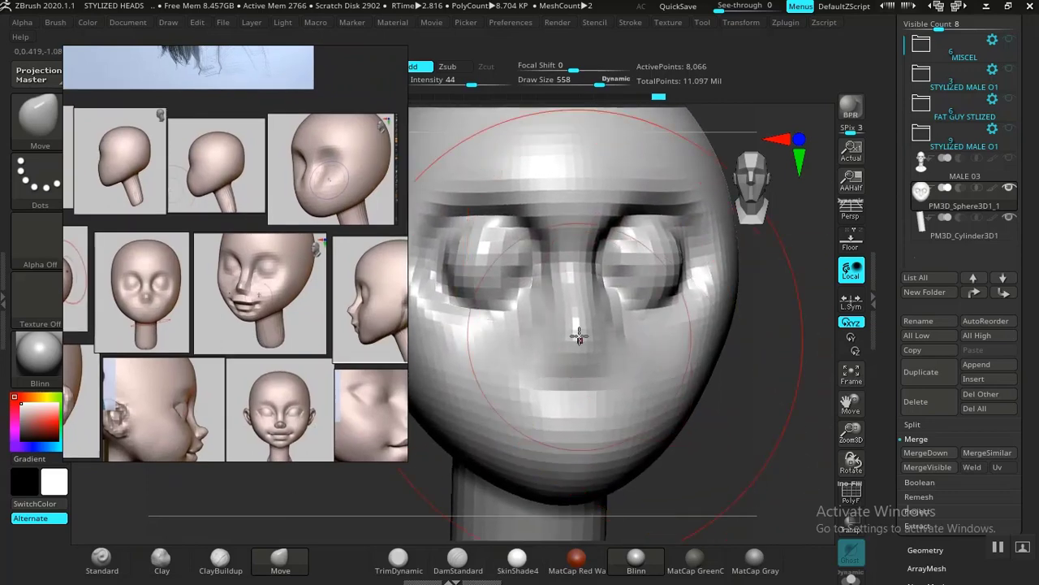
pyautogui.click(161, 557)
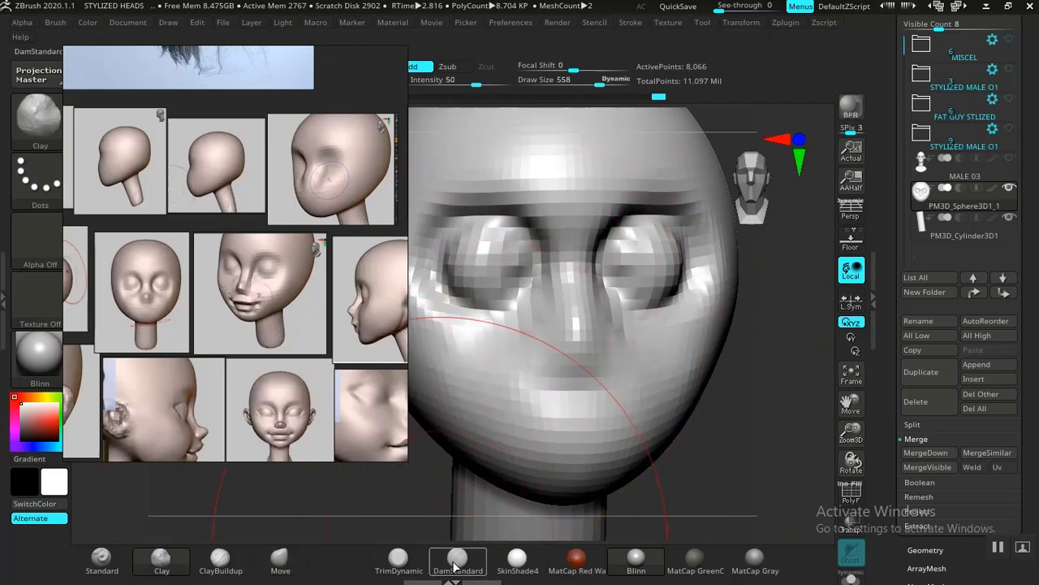
pyautogui.click(456, 561)
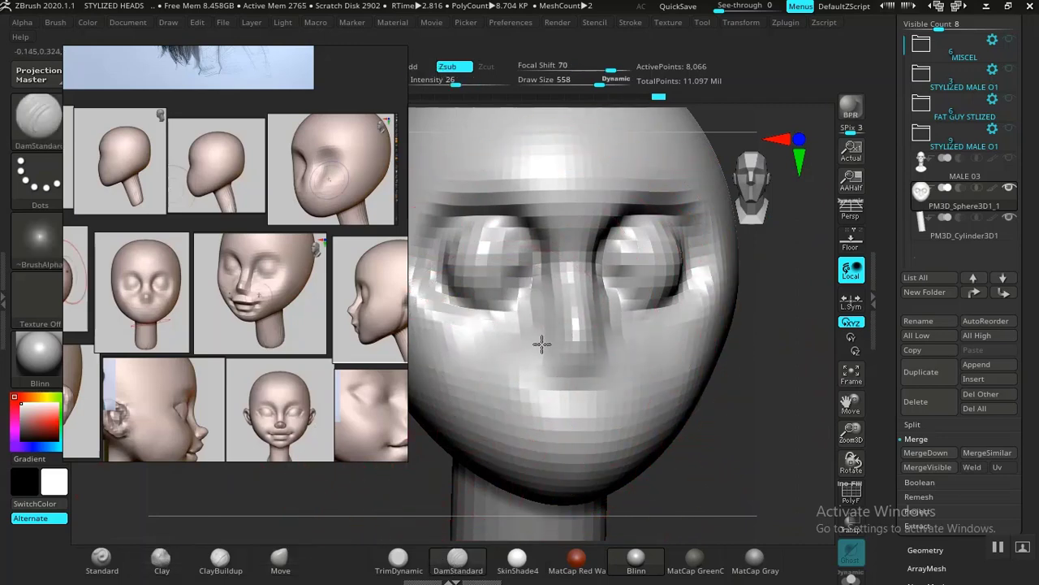
pyautogui.keyDown('alt'); pyautogui.moveTo(715, 434); pyautogui.dragTo(687, 447); pyautogui.keyUp('alt')
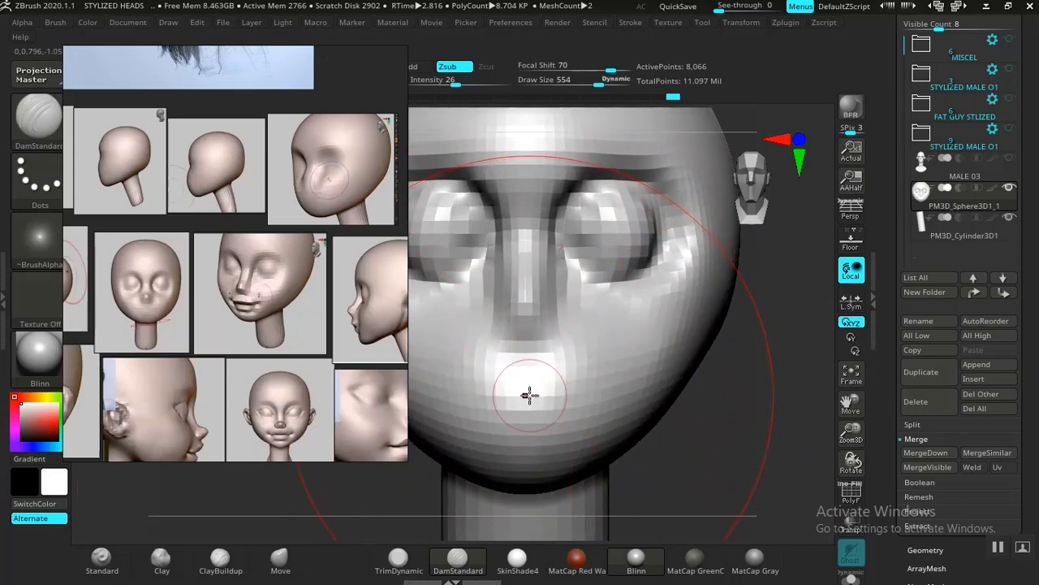
pyautogui.press('s')
pyautogui.moveTo(522, 394); pyautogui.dragTo(484, 397)
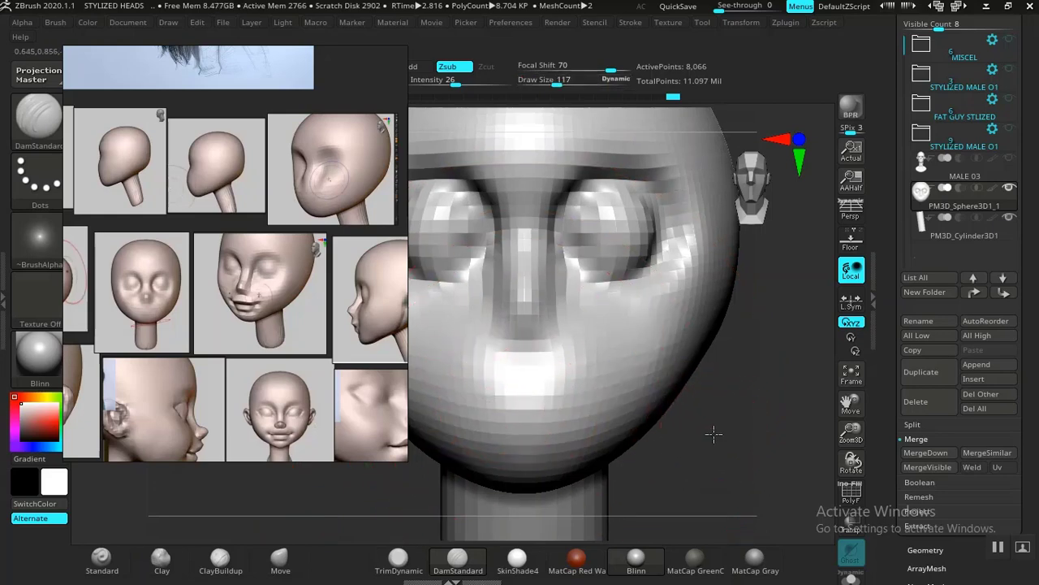
# Step: Examine the mouth placement and shape in the front, three-quarter and side views on the reference board
pyautogui.moveTo(715, 431)
pyautogui.mouseDown()
pyautogui.moveTo(685, 399)
pyautogui.moveTo(733, 431)
pyautogui.mouseUp()
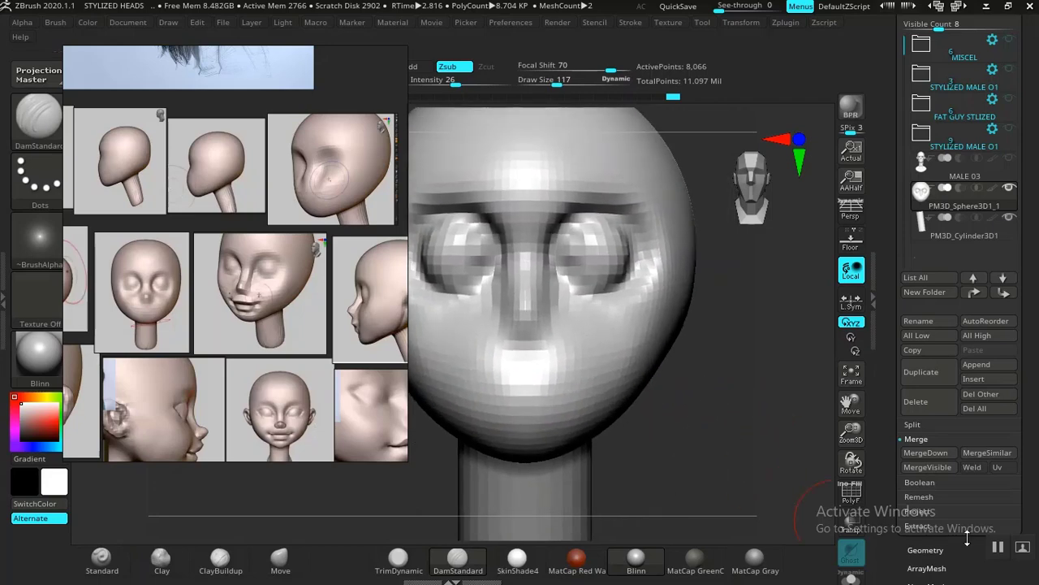
pyautogui.moveTo(190, 363); pyautogui.dragTo(168, 336, button='middle')
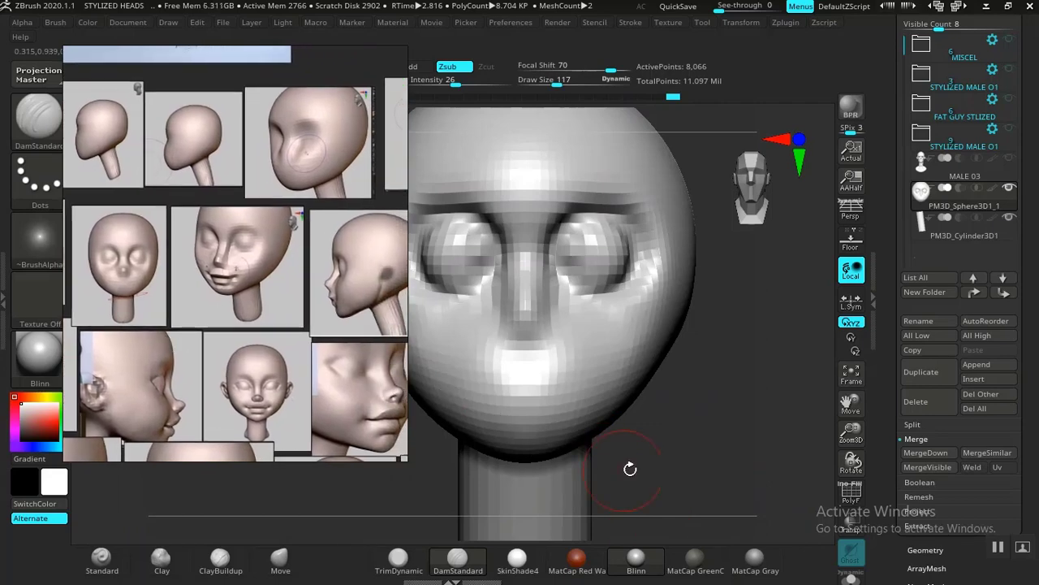
pyautogui.moveTo(677, 479)
pyautogui.keyDown('alt'); pyautogui.mouseDown()
pyautogui.moveTo(678, 448)
pyautogui.moveTo(684, 462)
pyautogui.mouseUp(); pyautogui.keyUp('alt')
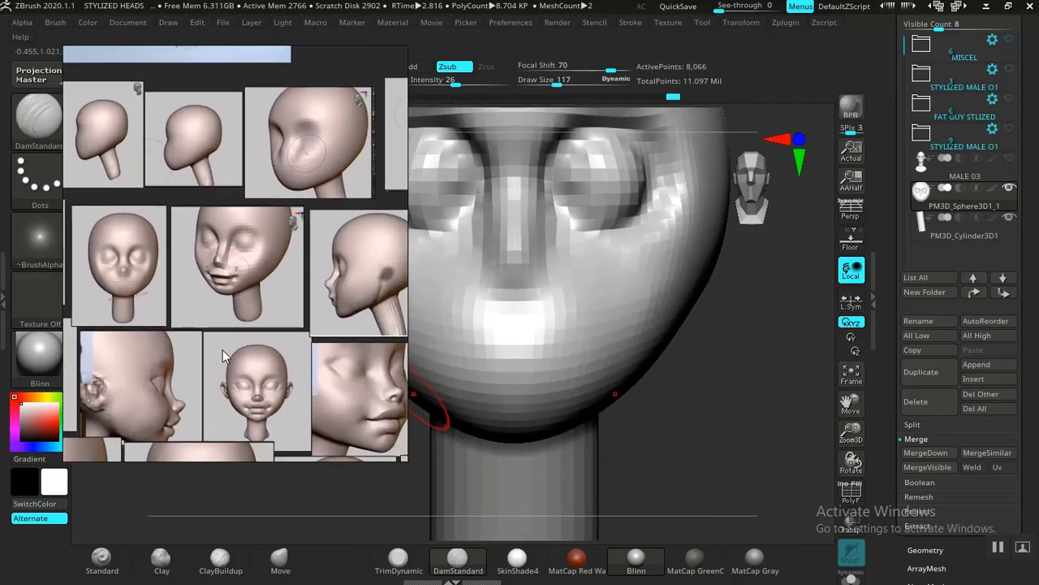
pyautogui.moveTo(223, 350); pyautogui.dragTo(287, 339, button='middle')
pyautogui.moveTo(158, 362); pyautogui.dragTo(240, 342, button='middle')
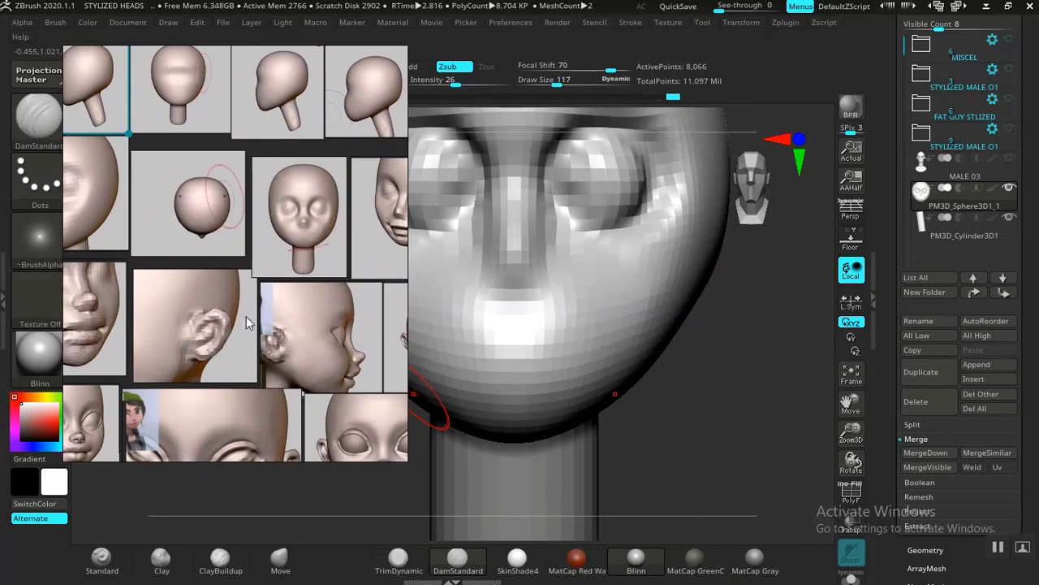
pyautogui.moveTo(277, 327); pyautogui.dragTo(320, 317, button='middle')
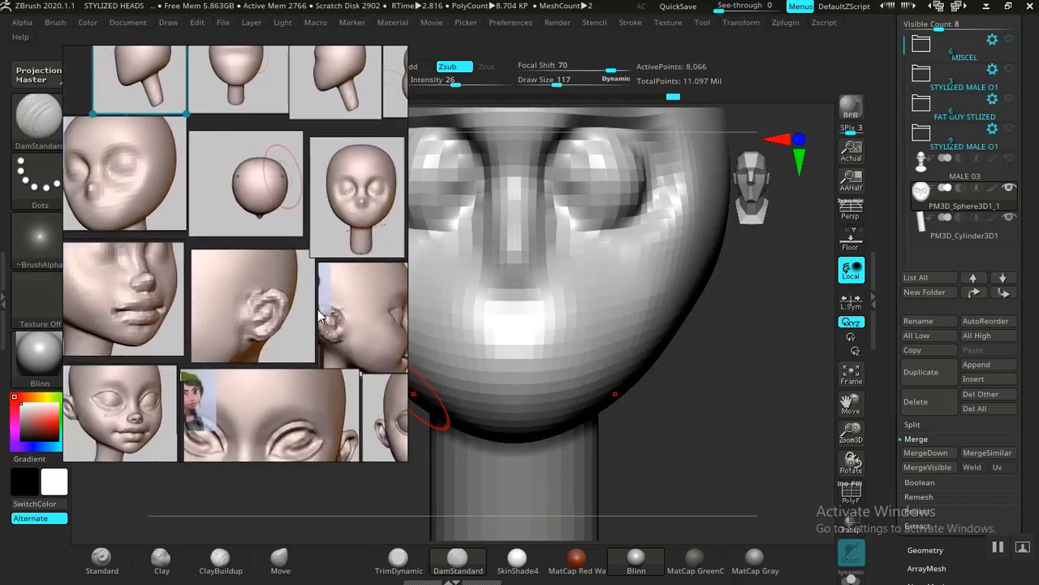
pyautogui.moveTo(173, 300); pyautogui.dragTo(184, 342, button='middle')
pyautogui.moveTo(317, 324); pyautogui.dragTo(160, 321, button='middle')
pyautogui.moveTo(253, 322)
pyautogui.mouseDown(button='middle')
pyautogui.moveTo(128, 337)
pyautogui.moveTo(290, 300)
pyautogui.mouseUp(button='middle')
pyautogui.moveTo(145, 302); pyautogui.dragTo(179, 308, button='middle')
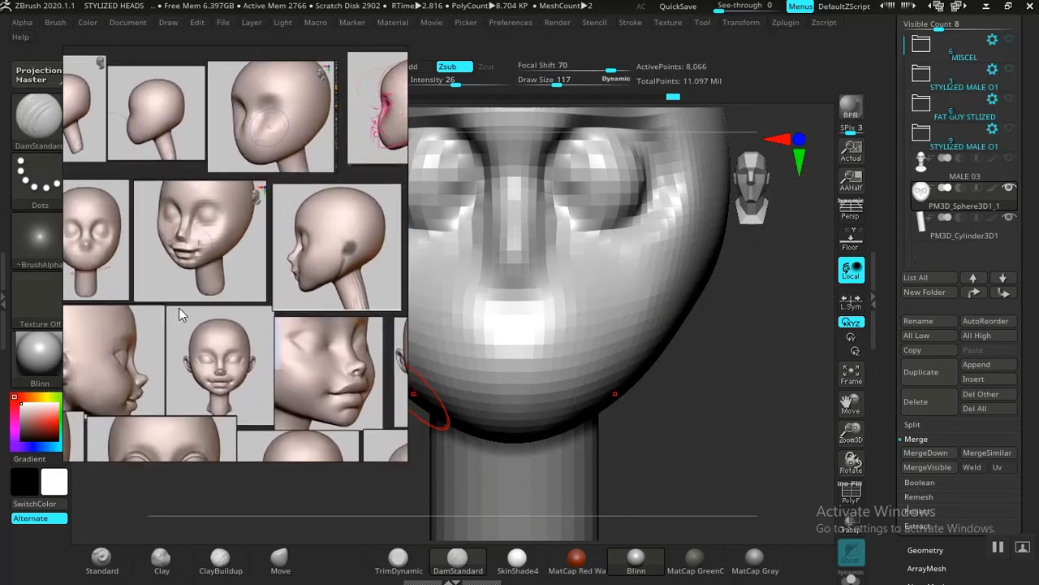
# Step: Carve a horizontal mouth line between the nose and chin with the DamStandard brush
pyautogui.moveTo(706, 402)
pyautogui.keyDown('alt'); pyautogui.mouseDown()
pyautogui.moveTo(723, 397)
pyautogui.moveTo(722, 410)
pyautogui.mouseUp(); pyautogui.keyUp('alt')
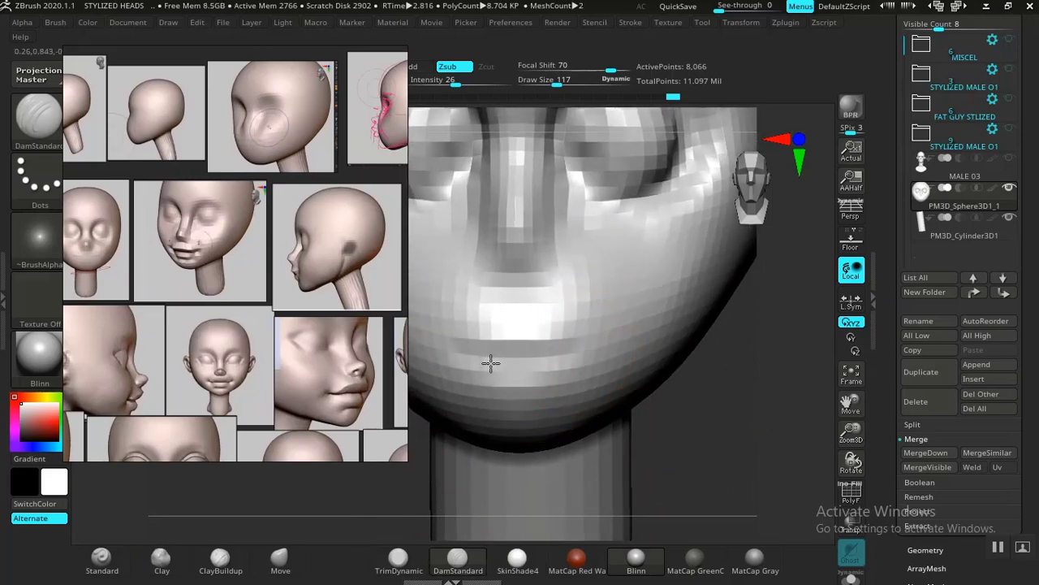
# Step: Define the lower lip edge and deepen the mouth opening under the upper lip with the DamStandard brush
pyautogui.moveTo(490, 363)
pyautogui.mouseDown()
pyautogui.moveTo(561, 352)
pyautogui.moveTo(471, 359)
pyautogui.moveTo(570, 363)
pyautogui.mouseUp()
pyautogui.moveTo(735, 409)
pyautogui.keyDown('alt'); pyautogui.mouseDown()
pyautogui.moveTo(663, 336)
pyautogui.moveTo(655, 344)
pyautogui.moveTo(719, 437)
pyautogui.moveTo(726, 388)
pyautogui.moveTo(739, 411)
pyautogui.moveTo(733, 404)
pyautogui.moveTo(754, 413)
pyautogui.moveTo(699, 390)
pyautogui.mouseUp(); pyautogui.keyUp('alt')
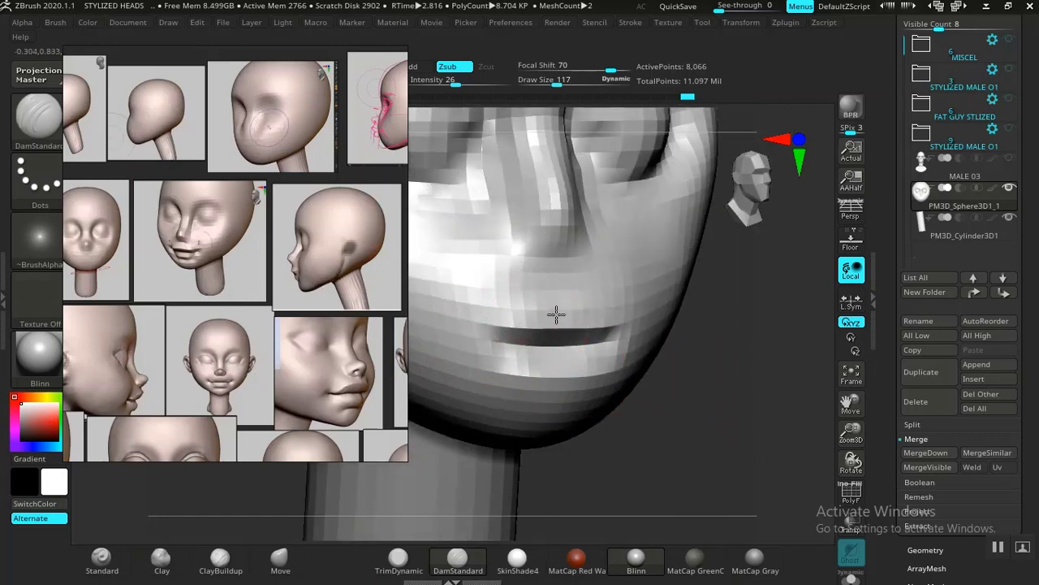
pyautogui.moveTo(513, 335)
pyautogui.keyDown('shift'); pyautogui.mouseDown()
pyautogui.moveTo(510, 323)
pyautogui.moveTo(539, 322)
pyautogui.mouseUp(); pyautogui.keyUp('shift')
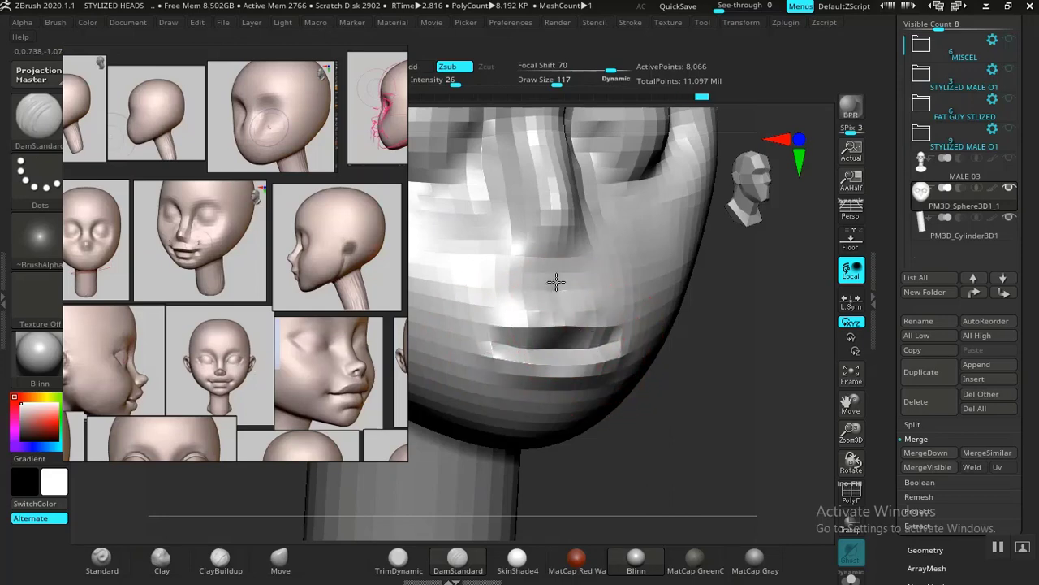
# Step: Compare the lips with the side and three-quarter references, and smooth the cheek surface beside the mouth corner
pyautogui.keyDown('alt'); pyautogui.moveTo(690, 365); pyautogui.dragTo(687, 399); pyautogui.keyUp('alt')
pyautogui.moveTo(686, 400)
pyautogui.mouseDown()
pyautogui.moveTo(559, 422)
pyautogui.moveTo(578, 432)
pyautogui.moveTo(643, 408)
pyautogui.moveTo(650, 395)
pyautogui.moveTo(674, 422)
pyautogui.moveTo(687, 417)
pyautogui.moveTo(652, 411)
pyautogui.moveTo(625, 388)
pyautogui.moveTo(513, 433)
pyautogui.moveTo(517, 423)
pyautogui.moveTo(539, 461)
pyautogui.moveTo(492, 448)
pyautogui.mouseUp()
pyautogui.moveTo(275, 307); pyautogui.dragTo(140, 283, button='middle')
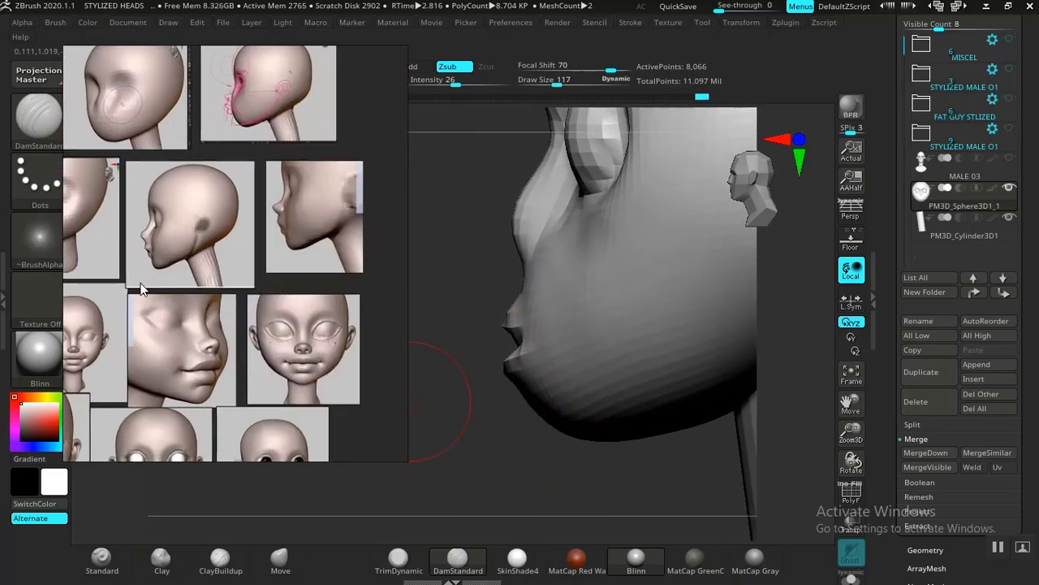
pyautogui.moveTo(255, 289); pyautogui.dragTo(318, 320, button='middle')
pyautogui.moveTo(559, 451)
pyautogui.mouseDown()
pyautogui.moveTo(478, 452)
pyautogui.moveTo(540, 404)
pyautogui.mouseUp()
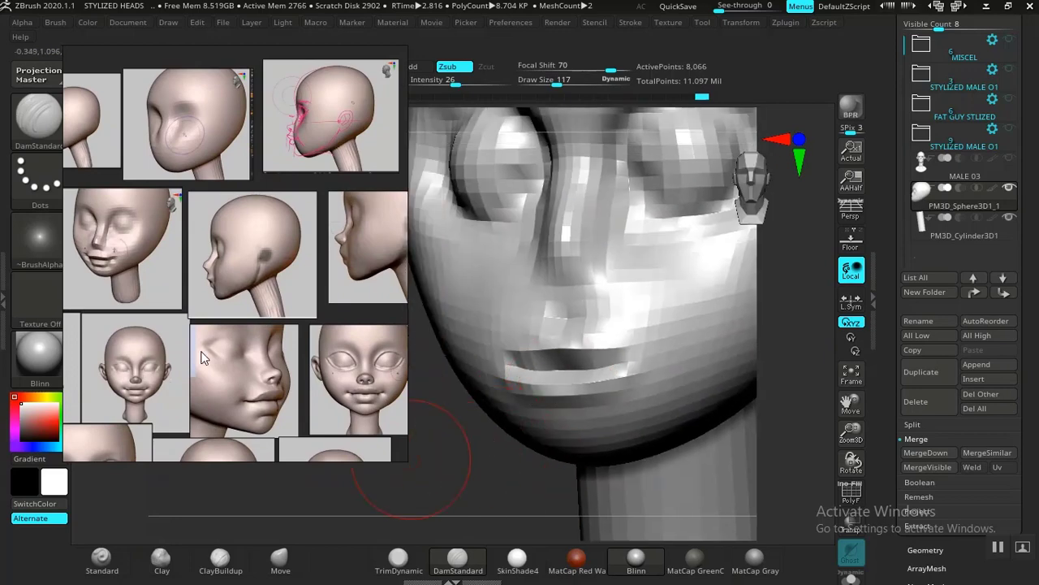
pyautogui.moveTo(191, 339); pyautogui.dragTo(267, 318, button='middle')
pyautogui.moveTo(527, 462)
pyautogui.mouseDown()
pyautogui.moveTo(558, 455)
pyautogui.moveTo(457, 487)
pyautogui.moveTo(460, 475)
pyautogui.mouseUp()
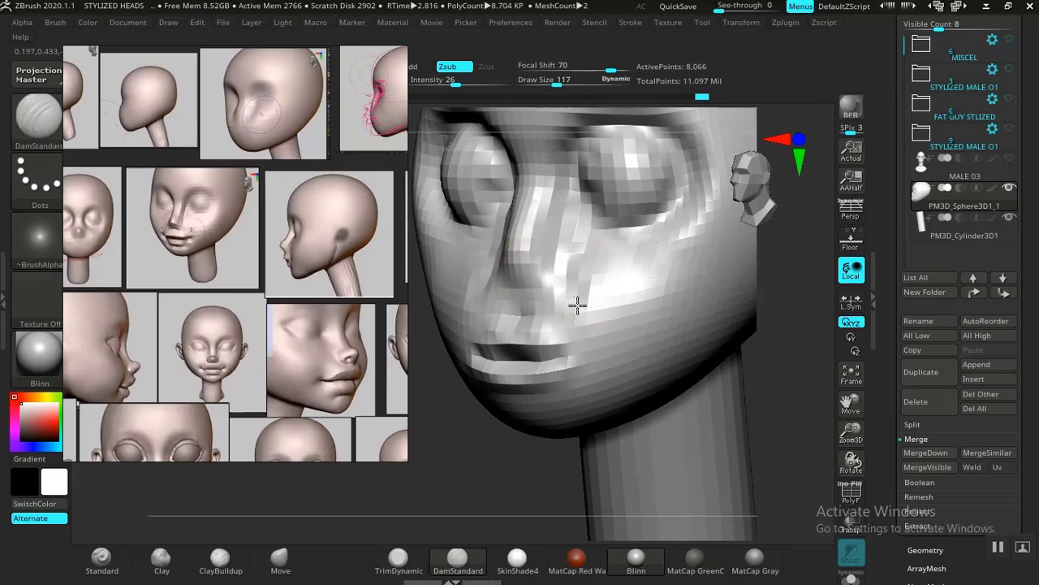
pyautogui.press('shift')
pyautogui.keyDown('shift'); pyautogui.moveTo(599, 313); pyautogui.dragTo(590, 310); pyautogui.keyUp('shift')
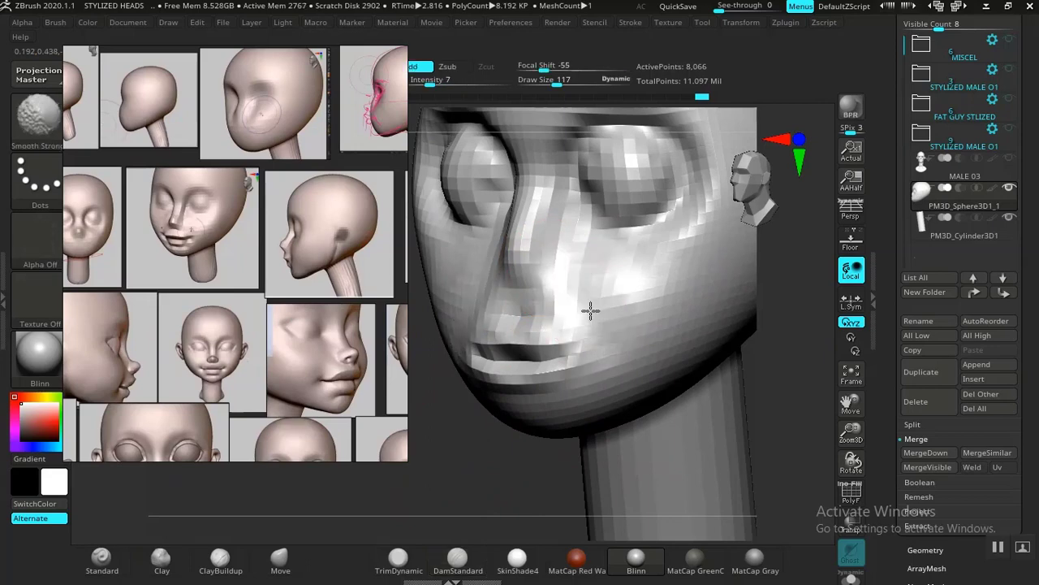
# Step: Build up the cheek beside the nose with the Clay brush at draw size 181 and smooth the added volume
pyautogui.moveTo(412, 480)
pyautogui.keyDown('alt'); pyautogui.mouseDown()
pyautogui.moveTo(461, 436)
pyautogui.moveTo(504, 431)
pyautogui.mouseUp(); pyautogui.keyUp('alt')
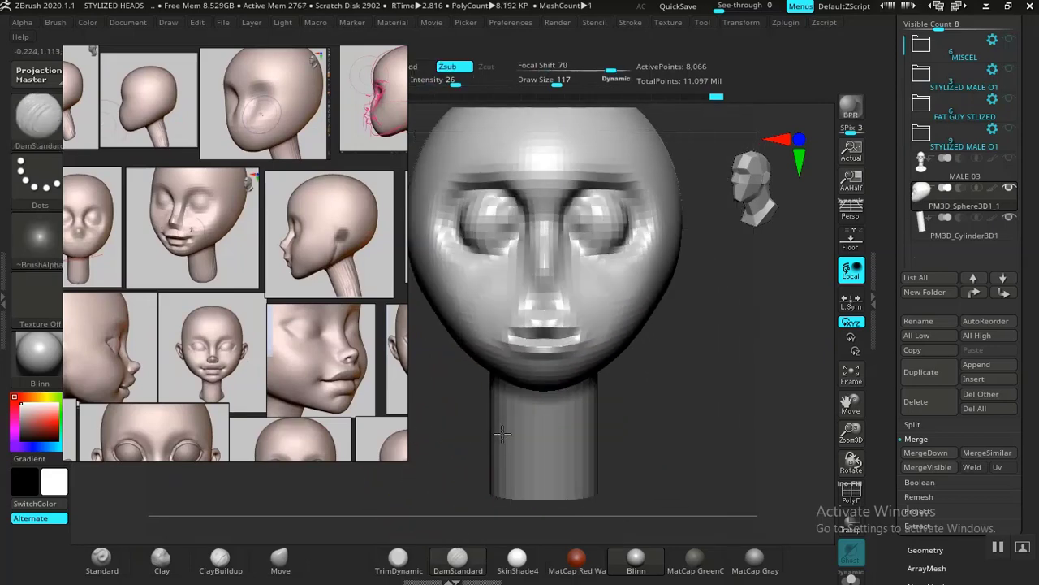
pyautogui.keyDown('alt'); pyautogui.moveTo(728, 389); pyautogui.dragTo(741, 429); pyautogui.keyUp('alt')
pyautogui.moveTo(741, 428); pyautogui.dragTo(652, 431)
pyautogui.keyDown('alt'); pyautogui.moveTo(515, 438); pyautogui.dragTo(536, 461); pyautogui.keyUp('alt')
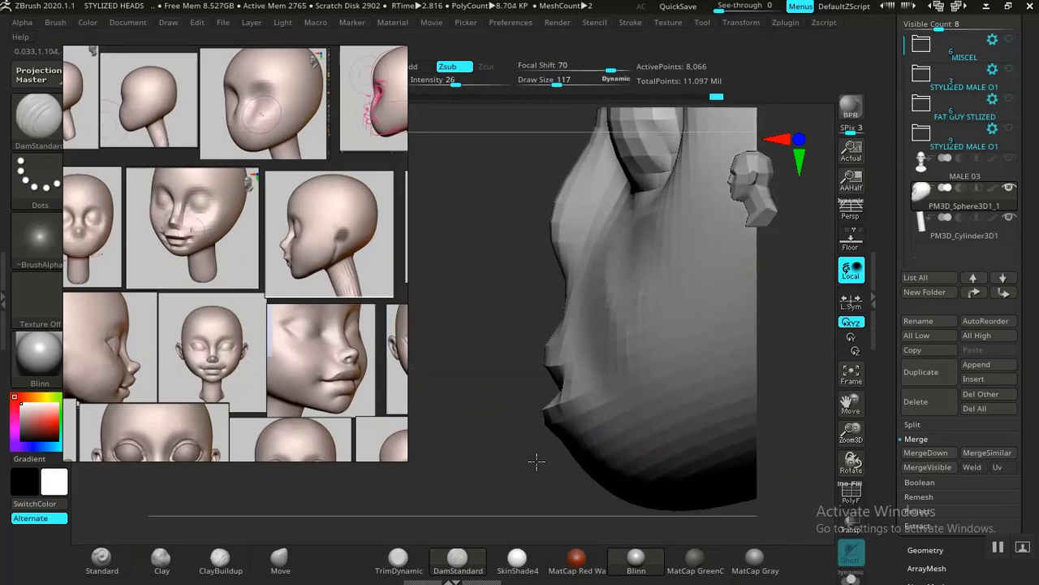
pyautogui.keyDown('shift'); pyautogui.moveTo(607, 306); pyautogui.dragTo(618, 328); pyautogui.keyUp('shift')
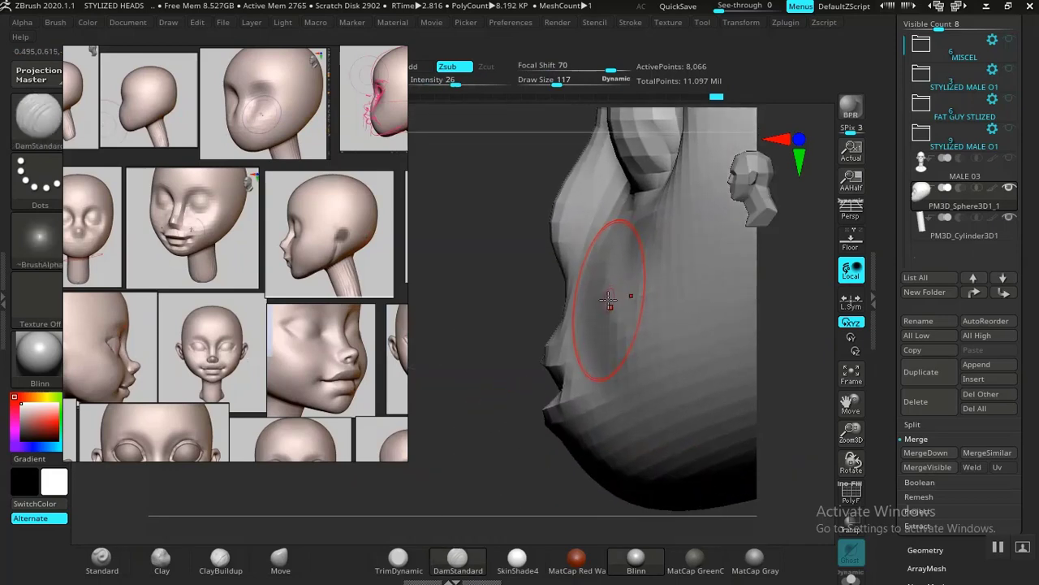
pyautogui.click(161, 557)
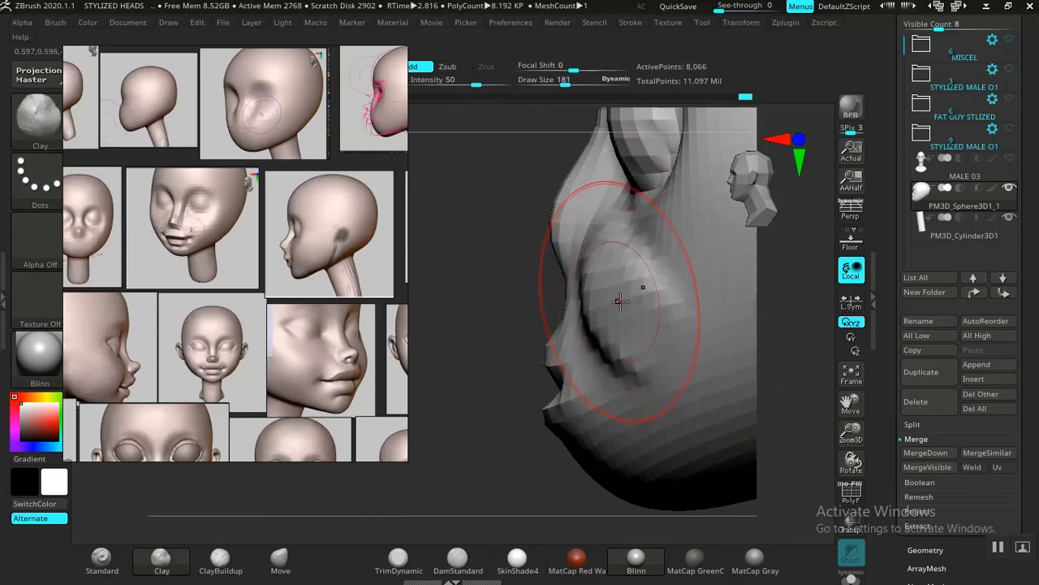
pyautogui.moveTo(626, 284)
pyautogui.keyDown('shift'); pyautogui.mouseDown()
pyautogui.moveTo(622, 302)
pyautogui.moveTo(638, 324)
pyautogui.mouseUp(); pyautogui.keyUp('shift')
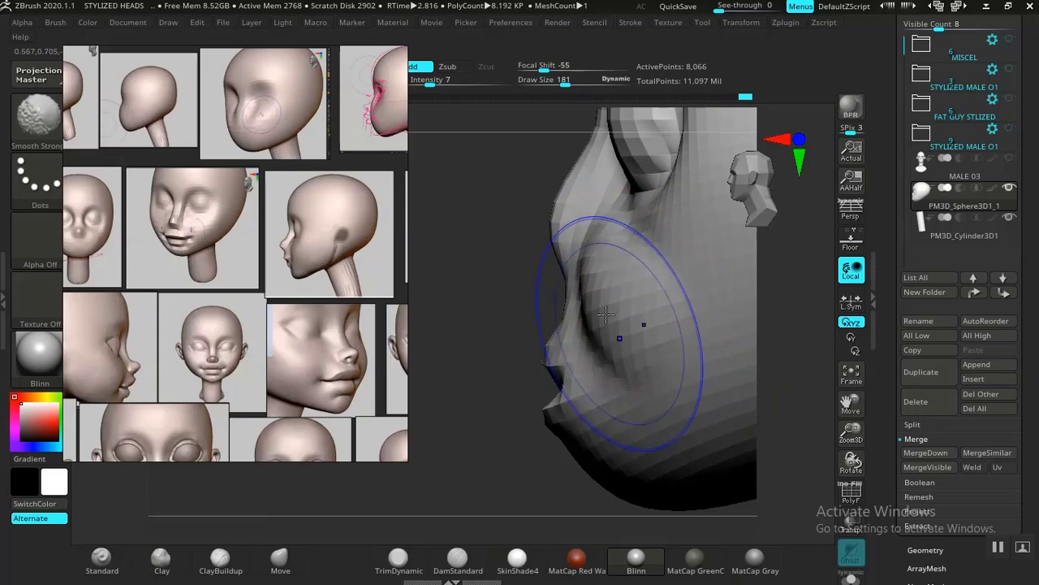
pyautogui.moveTo(487, 436)
pyautogui.keyDown('alt'); pyautogui.mouseDown()
pyautogui.moveTo(476, 431)
pyautogui.moveTo(568, 402)
pyautogui.mouseUp(); pyautogui.keyUp('alt')
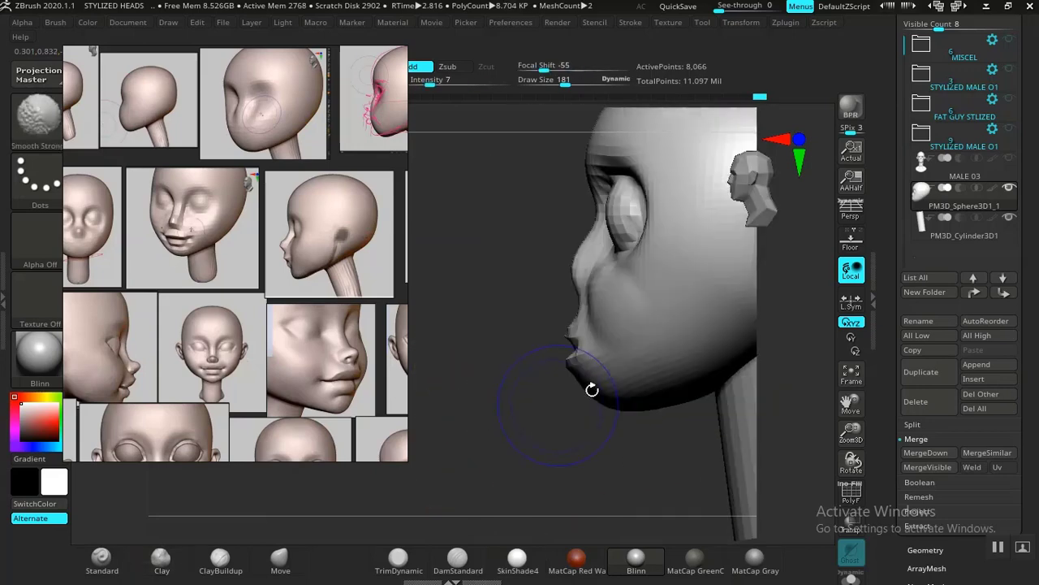
# Step: Fill out the front of the cheek below the eye and blend it into the face with smoothing strokes
pyautogui.moveTo(520, 434)
pyautogui.mouseDown()
pyautogui.moveTo(691, 397)
pyautogui.moveTo(731, 419)
pyautogui.moveTo(695, 416)
pyautogui.mouseUp()
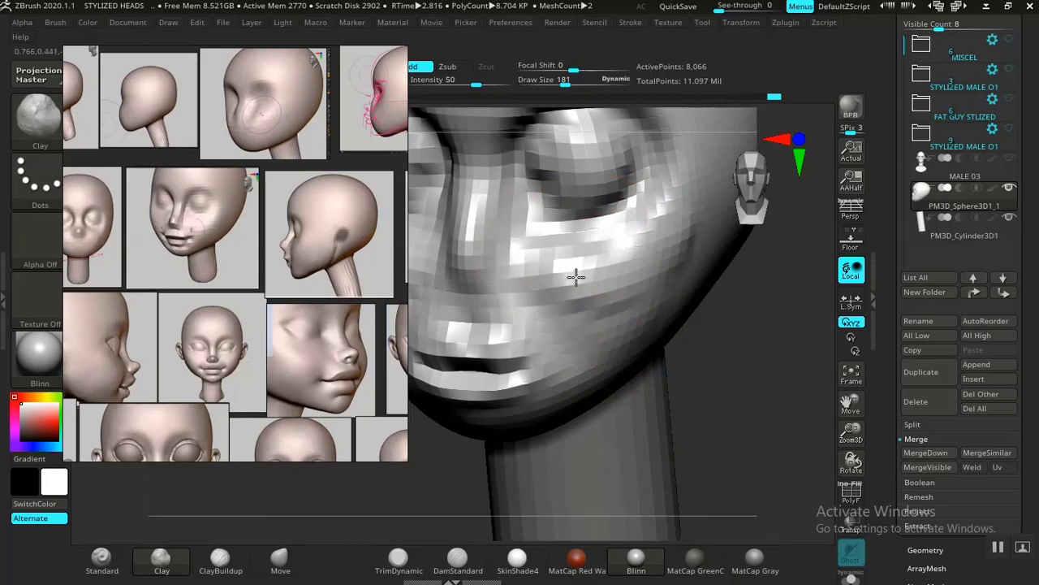
pyautogui.moveTo(605, 309); pyautogui.dragTo(560, 276)
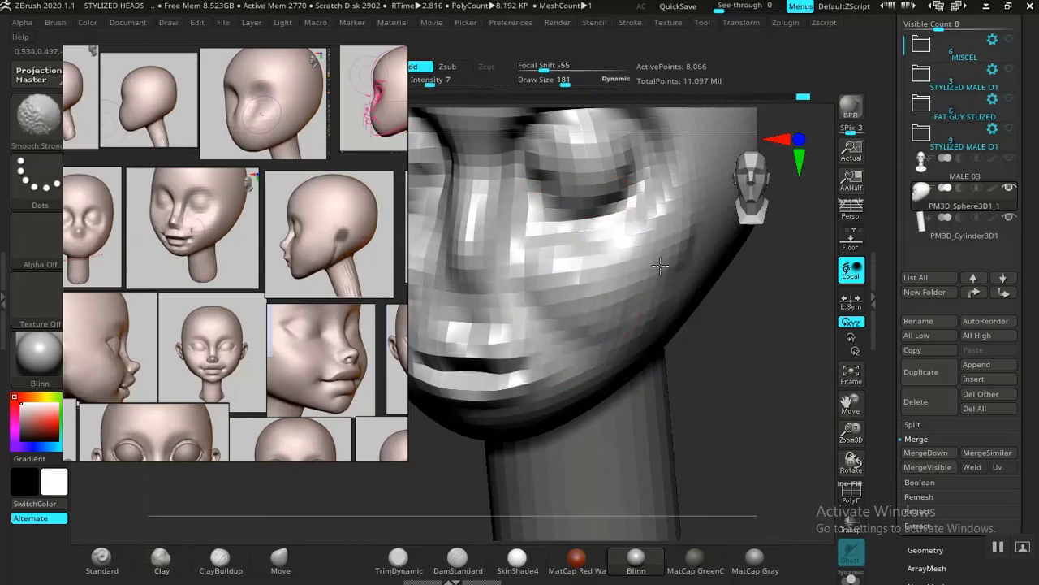
pyautogui.keyDown('shift'); pyautogui.moveTo(652, 270); pyautogui.dragTo(634, 280); pyautogui.keyUp('shift')
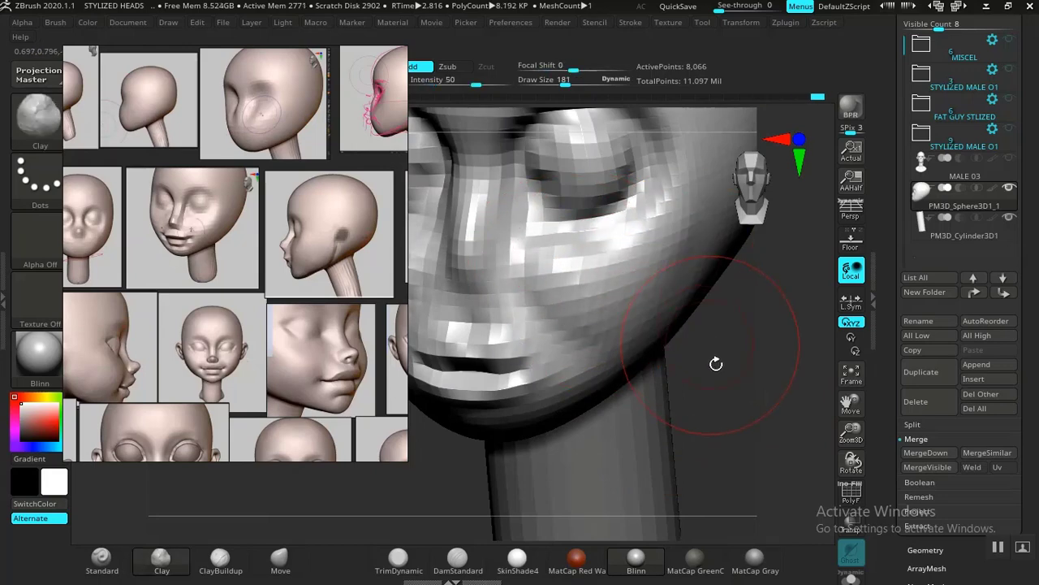
# Step: Reshape the lips and chin profile in side view with the Move brush, reducing its draw size from 281 to 205
pyautogui.moveTo(717, 363)
pyautogui.keyDown('alt'); pyautogui.mouseDown()
pyautogui.moveTo(685, 325)
pyautogui.moveTo(722, 429)
pyautogui.moveTo(759, 392)
pyautogui.moveTo(747, 376)
pyautogui.moveTo(764, 390)
pyautogui.moveTo(693, 348)
pyautogui.moveTo(722, 388)
pyautogui.moveTo(564, 419)
pyautogui.moveTo(577, 427)
pyautogui.moveTo(562, 434)
pyautogui.moveTo(557, 399)
pyautogui.moveTo(584, 380)
pyautogui.moveTo(523, 390)
pyautogui.moveTo(539, 390)
pyautogui.moveTo(560, 432)
pyautogui.moveTo(484, 400)
pyautogui.moveTo(472, 412)
pyautogui.mouseUp(); pyautogui.keyUp('alt')
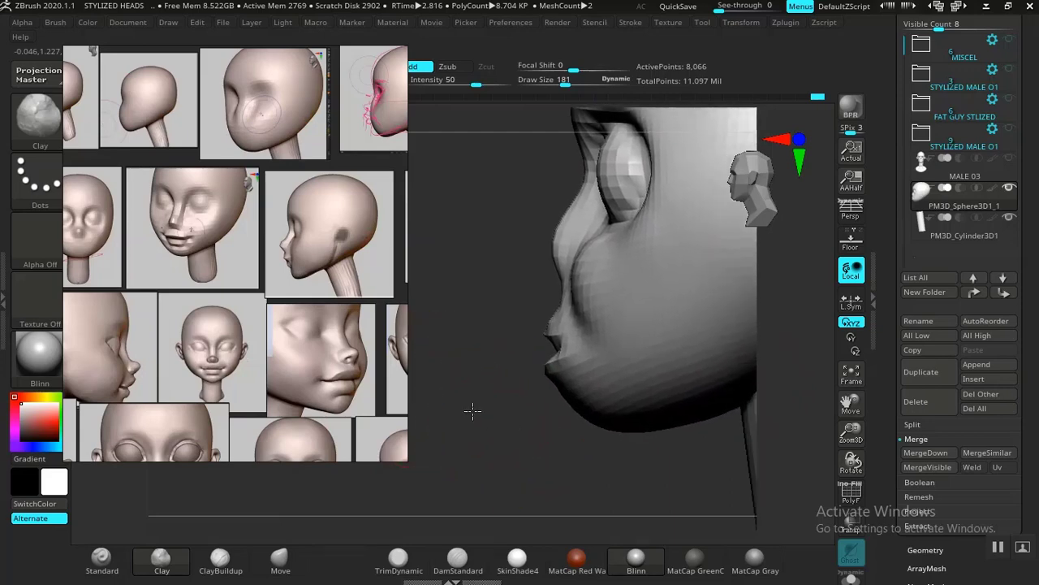
pyautogui.press('b')
pyautogui.press('m')
pyautogui.press('v')
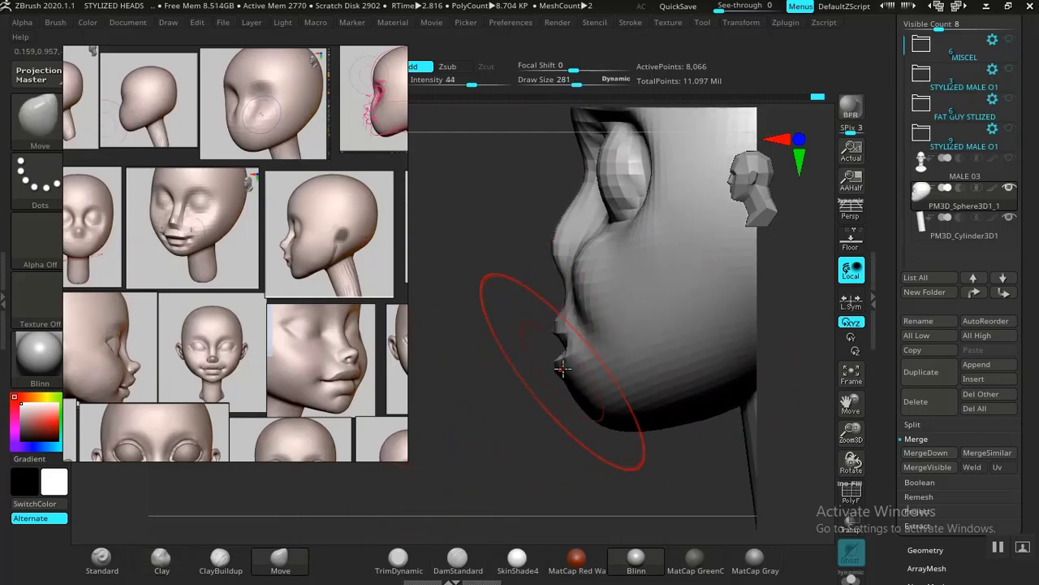
pyautogui.moveTo(554, 416)
pyautogui.mouseDown()
pyautogui.moveTo(519, 406)
pyautogui.moveTo(525, 413)
pyautogui.moveTo(542, 390)
pyautogui.moveTo(549, 400)
pyautogui.mouseUp()
pyautogui.moveTo(521, 447)
pyautogui.keyDown('alt'); pyautogui.mouseDown()
pyautogui.moveTo(517, 430)
pyautogui.moveTo(563, 416)
pyautogui.moveTo(561, 431)
pyautogui.mouseUp(); pyautogui.keyUp('alt')
pyautogui.press('[')
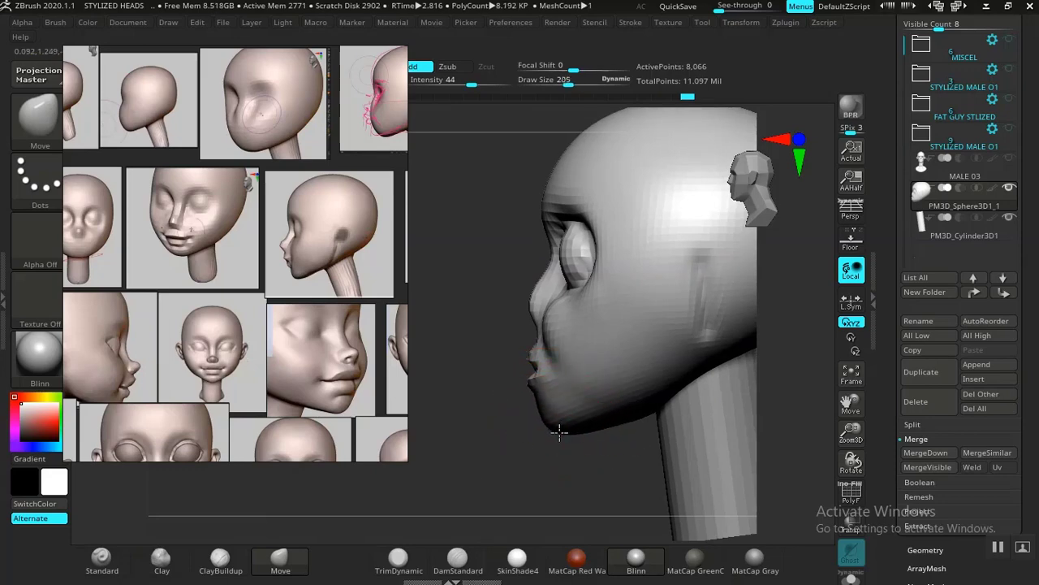
pyautogui.moveTo(550, 432); pyautogui.dragTo(596, 431)
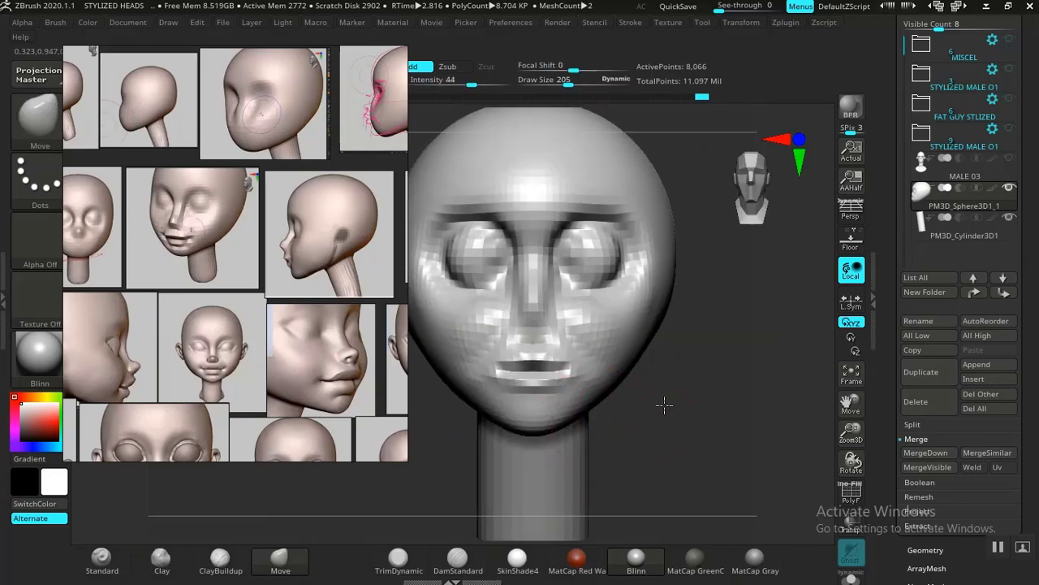
# Step: Consult the face references and build up the nose tip with the Clay brush at draw size 109
pyautogui.keyDown('alt'); pyautogui.moveTo(662, 419); pyautogui.dragTo(660, 440); pyautogui.keyUp('alt')
pyautogui.moveTo(281, 305); pyautogui.dragTo(314, 324, button='middle')
pyautogui.moveTo(180, 333); pyautogui.dragTo(319, 328, button='middle')
pyautogui.moveTo(232, 342); pyautogui.dragTo(291, 336, button='middle')
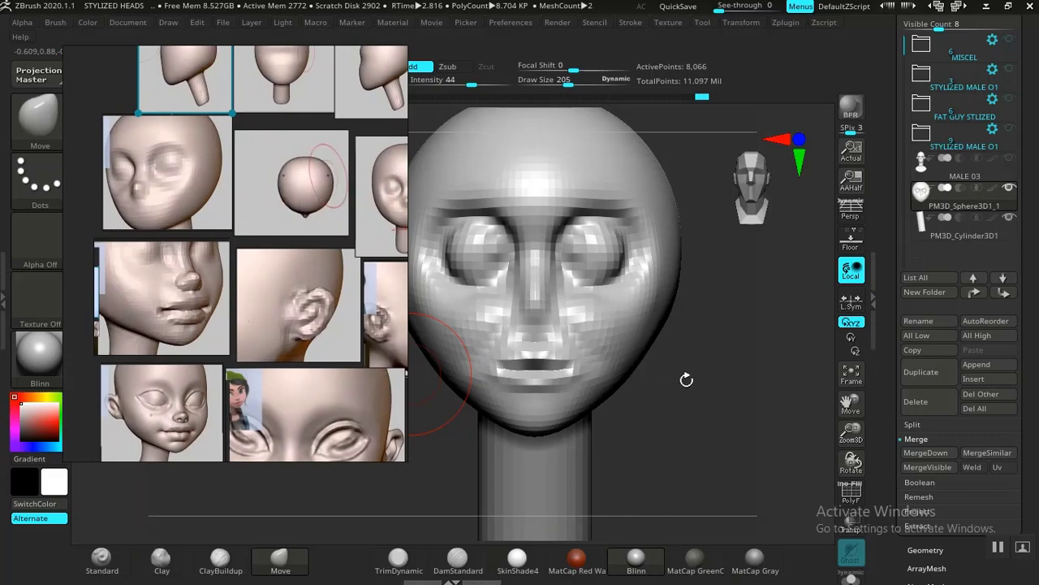
pyautogui.moveTo(707, 386); pyautogui.dragTo(714, 436)
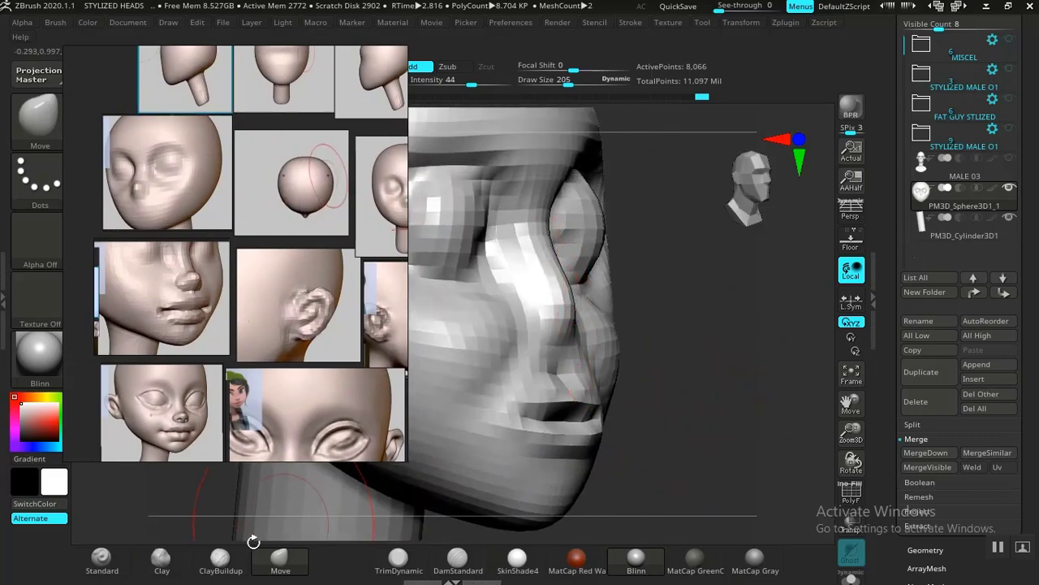
pyautogui.click(161, 559)
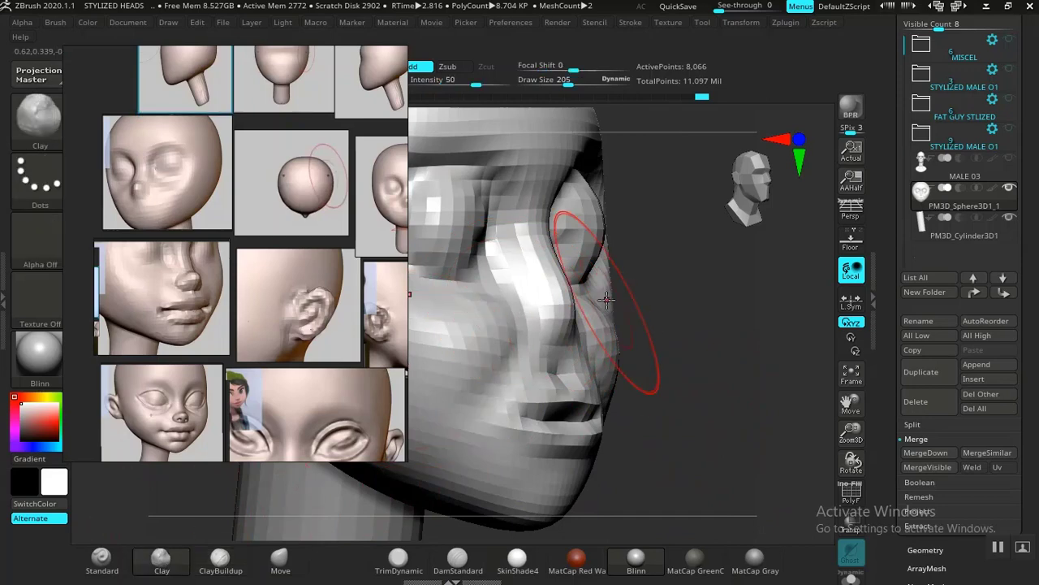
pyautogui.press('[')
pyautogui.press('[')
pyautogui.press('[')
pyautogui.press('[')
pyautogui.press('[')
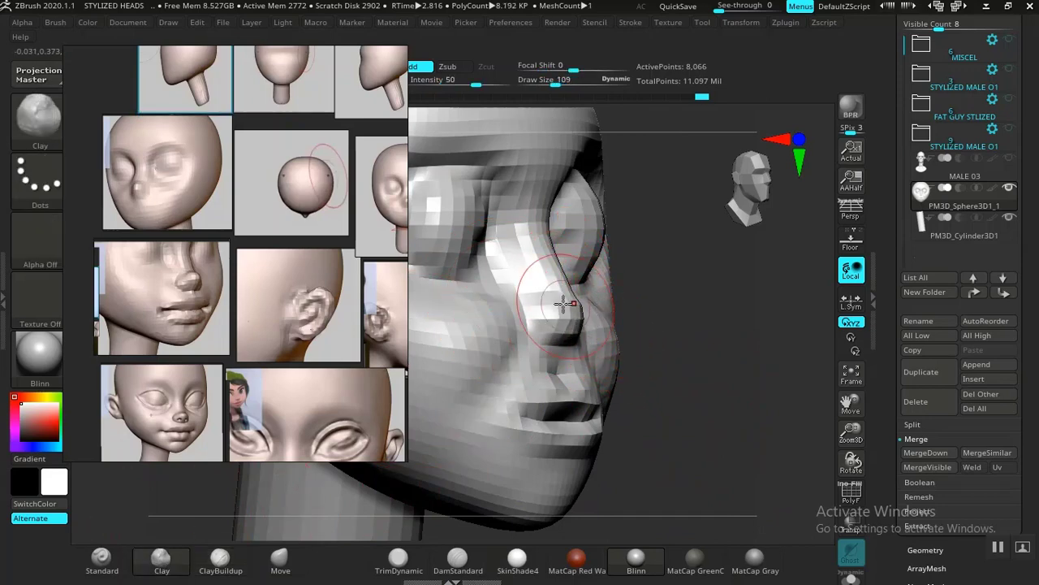
pyautogui.moveTo(784, 350); pyautogui.dragTo(741, 347)
pyautogui.moveTo(740, 456)
pyautogui.mouseDown()
pyautogui.moveTo(713, 458)
pyautogui.moveTo(623, 325)
pyautogui.mouseUp()
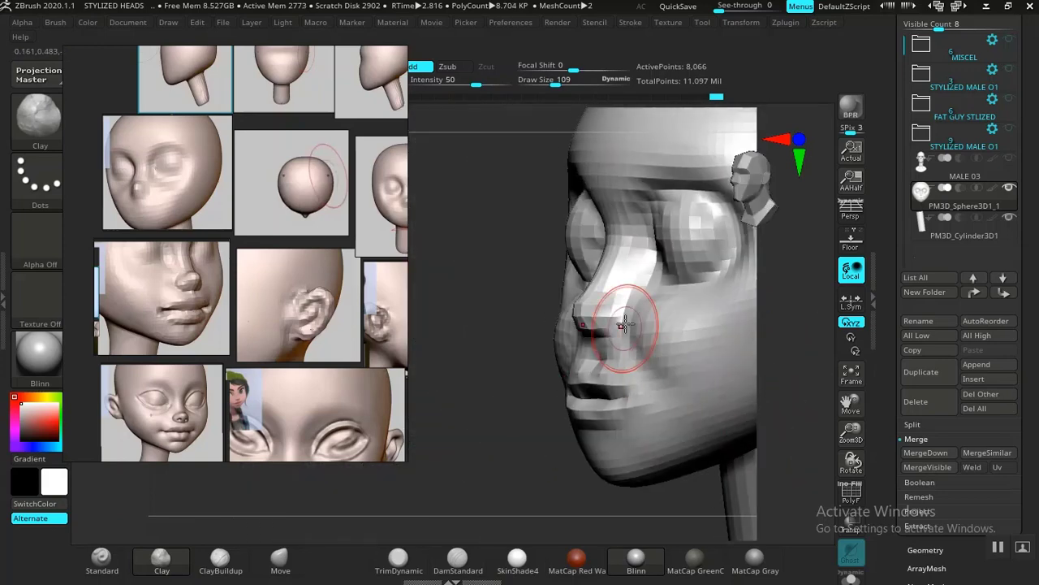
# Step: Merge the head sphere down with the neck cylinder into a single subtool, confirming the operation
pyautogui.keyDown('alt'); pyautogui.moveTo(517, 431); pyautogui.dragTo(541, 397); pyautogui.keyUp('alt')
pyautogui.moveTo(689, 385)
pyautogui.keyDown('alt'); pyautogui.mouseDown()
pyautogui.moveTo(641, 417)
pyautogui.moveTo(628, 368)
pyautogui.moveTo(680, 417)
pyautogui.moveTo(698, 397)
pyautogui.moveTo(710, 419)
pyautogui.moveTo(682, 413)
pyautogui.moveTo(745, 415)
pyautogui.moveTo(739, 426)
pyautogui.moveTo(673, 378)
pyautogui.moveTo(633, 265)
pyautogui.moveTo(661, 398)
pyautogui.moveTo(642, 376)
pyautogui.moveTo(696, 464)
pyautogui.moveTo(707, 421)
pyautogui.mouseUp(); pyautogui.keyUp('alt')
pyautogui.moveTo(249, 314); pyautogui.dragTo(222, 318, button='middle')
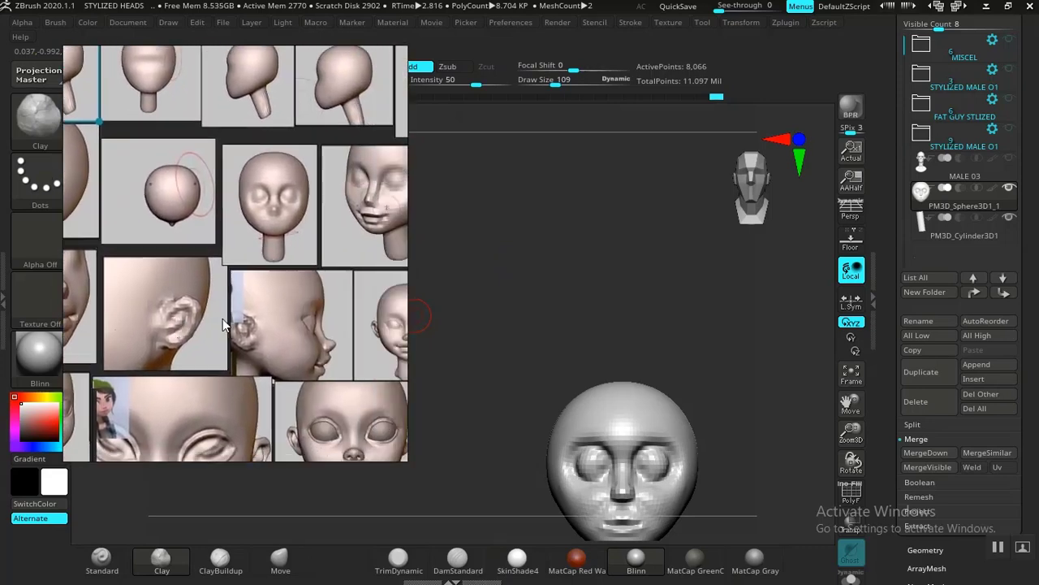
pyautogui.moveTo(629, 284); pyautogui.dragTo(652, 219)
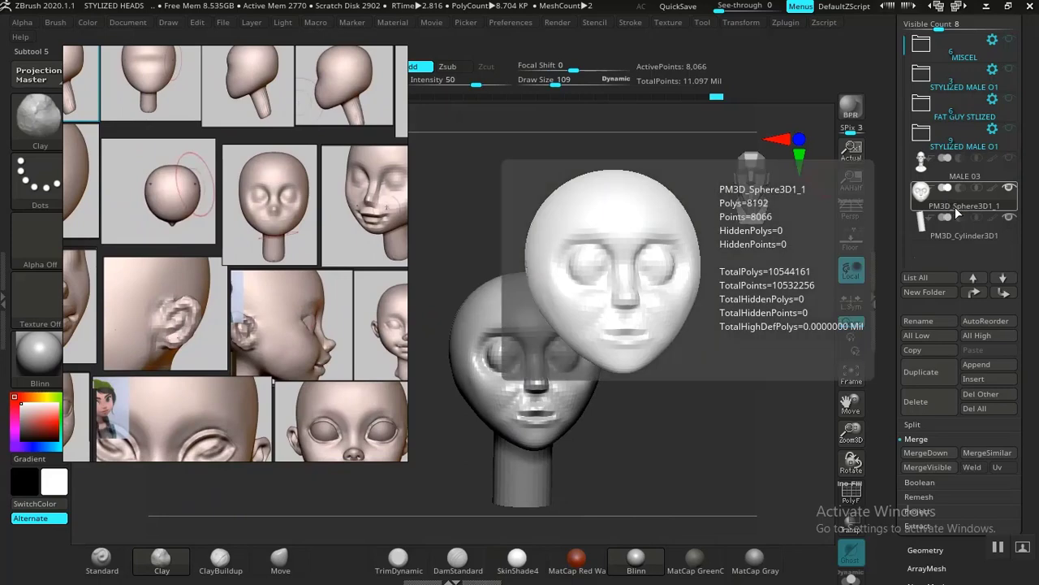
pyautogui.scroll(-1, 914, 341)
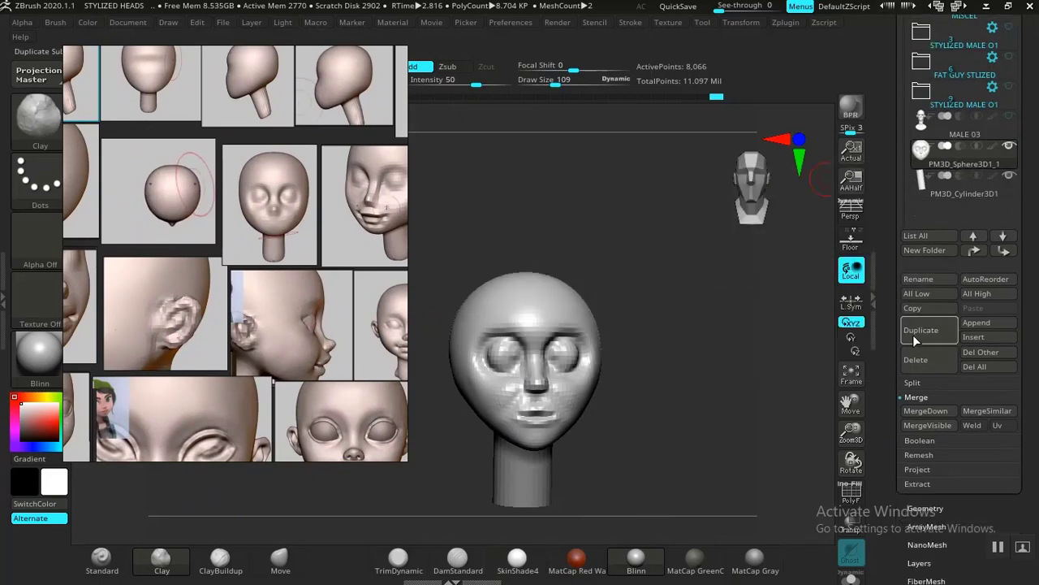
pyautogui.click(924, 411)
pyautogui.click(790, 446)
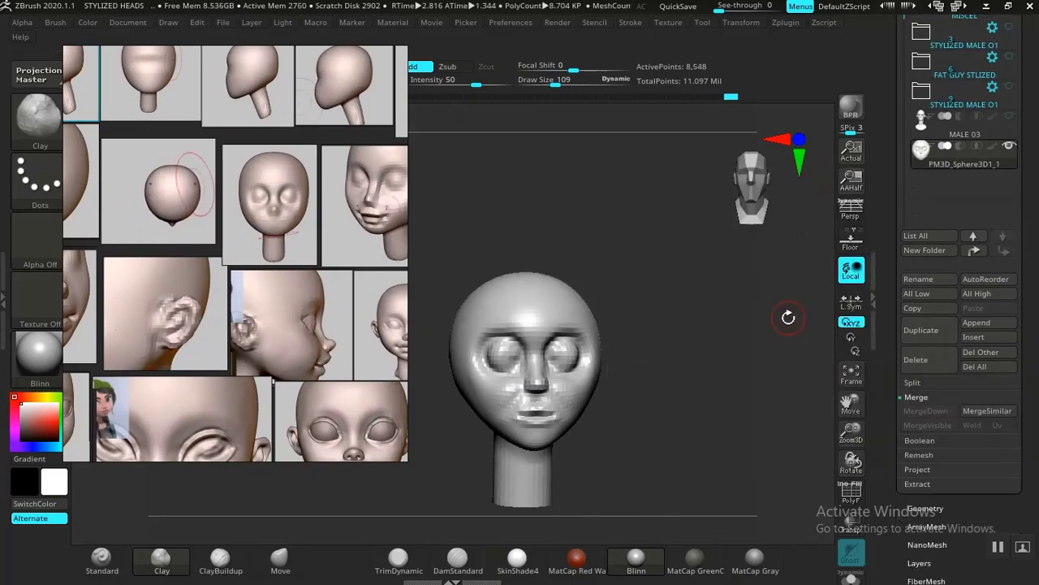
# Step: Apply DynaMesh at resolution 128 to the merged head and neck, and check the resulting topology
pyautogui.moveTo(701, 314); pyautogui.dragTo(694, 309)
pyautogui.moveTo(882, 216); pyautogui.dragTo(868, 114)
pyautogui.click(924, 288)
pyautogui.moveTo(895, 293); pyautogui.dragTo(888, 402)
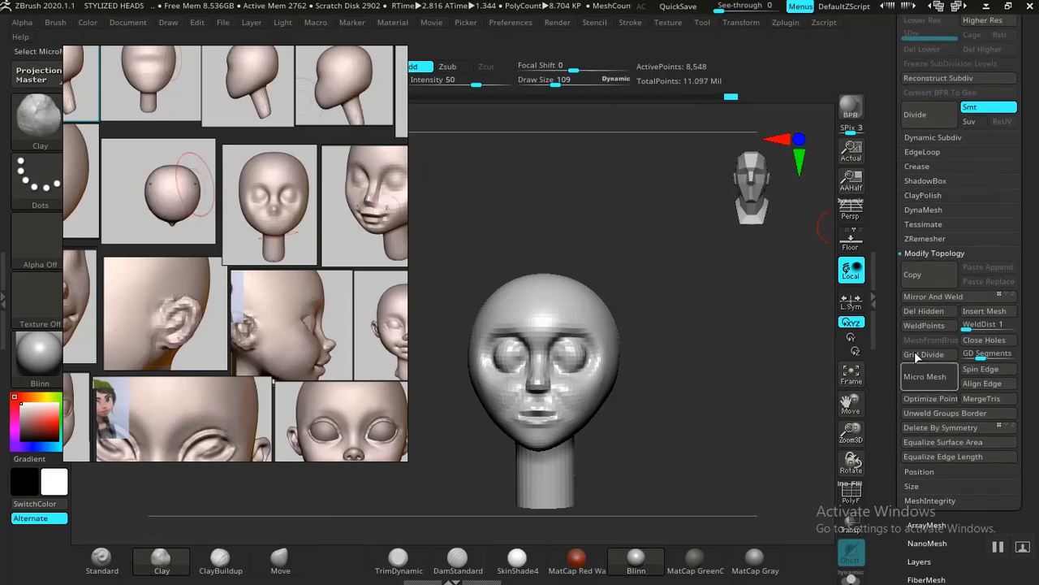
pyautogui.click(923, 210)
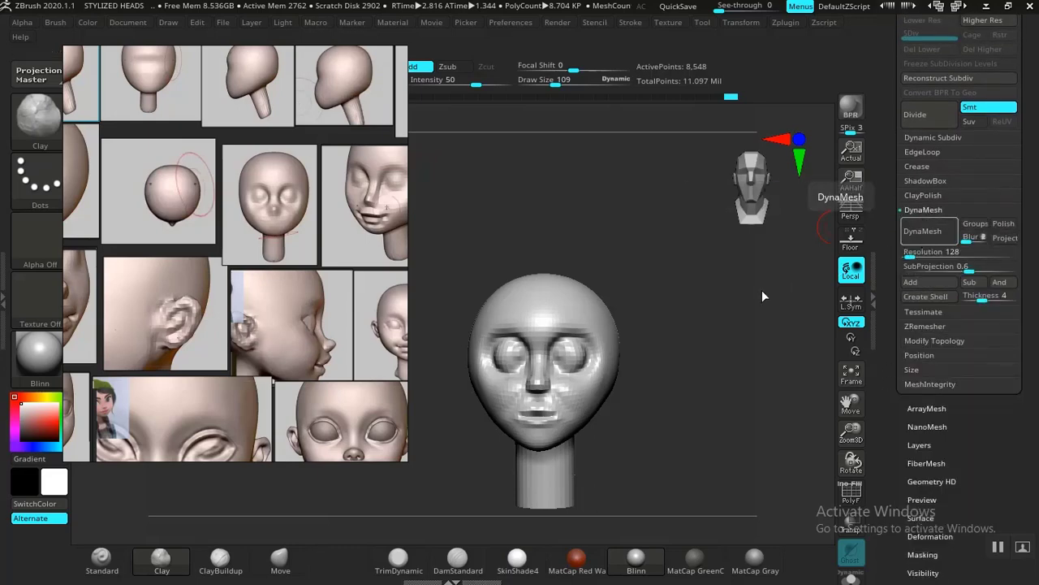
pyautogui.keyDown('alt'); pyautogui.moveTo(672, 404); pyautogui.dragTo(695, 455); pyautogui.keyUp('alt')
pyautogui.hotkey('shift', 'f')
pyautogui.hotkey('shift', 'f')
# Step: Smooth the eyes, brow ridges, nose and cheeks with the Smooth brush at draw size 193 and intensity 18
pyautogui.moveTo(619, 338)
pyautogui.keyDown('shift'); pyautogui.mouseDown()
pyautogui.moveTo(599, 323)
pyautogui.moveTo(578, 331)
pyautogui.mouseUp(); pyautogui.keyUp('shift')
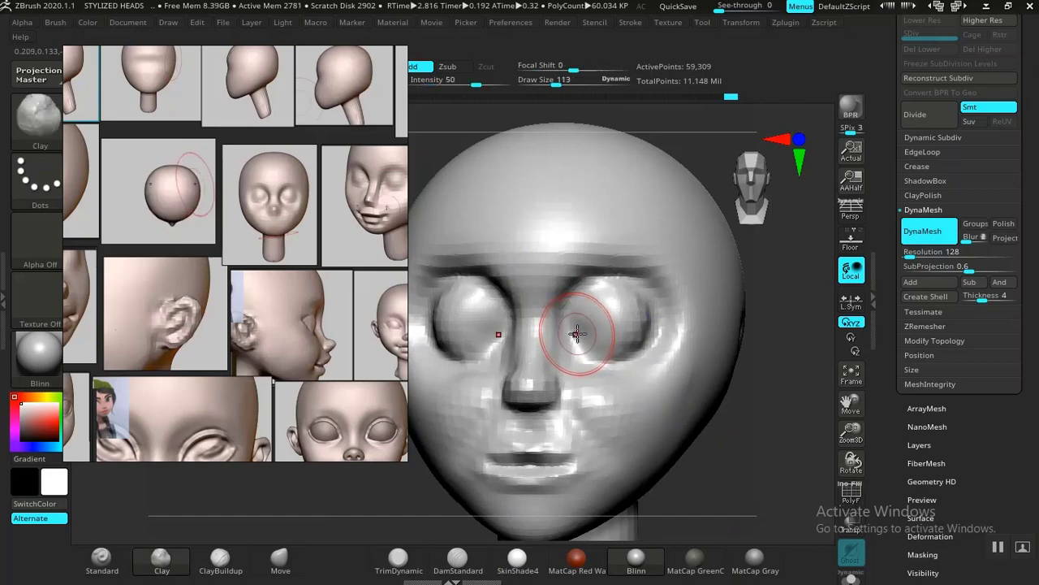
pyautogui.press(']')
pyautogui.press(']')
pyautogui.press(']')
pyautogui.press(']')
pyautogui.press(']')
pyautogui.press(']')
pyautogui.press(']')
pyautogui.press(']')
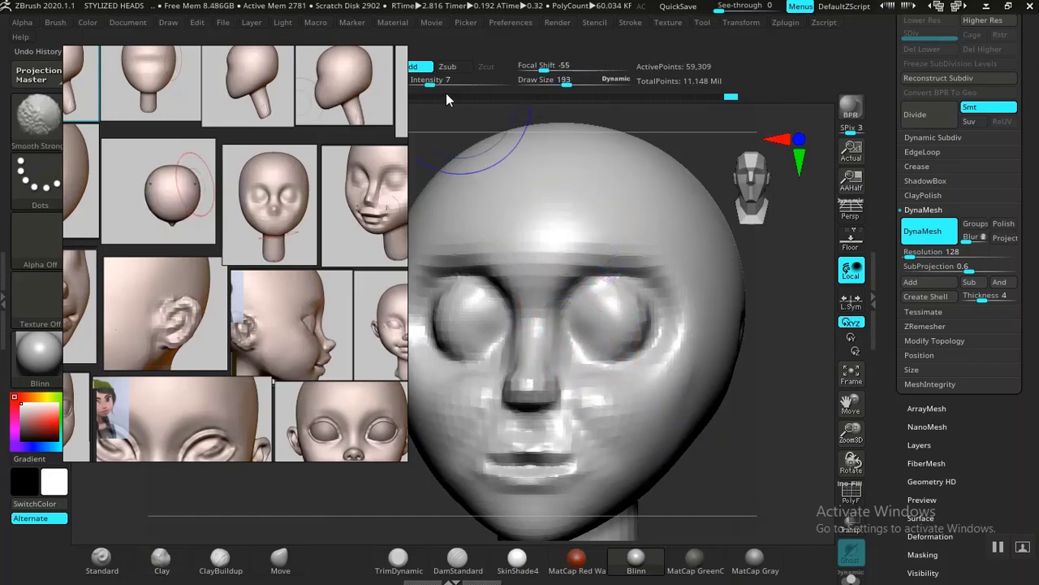
pyautogui.moveTo(615, 294)
pyautogui.keyDown('shift'); pyautogui.mouseDown()
pyautogui.moveTo(622, 255)
pyautogui.moveTo(605, 317)
pyautogui.mouseUp(); pyautogui.keyUp('shift')
pyautogui.hotkey('ctrl', 'z')
pyautogui.keyDown('shift'); pyautogui.moveTo(453, 84); pyautogui.dragTo(446, 85); pyautogui.keyUp('shift')
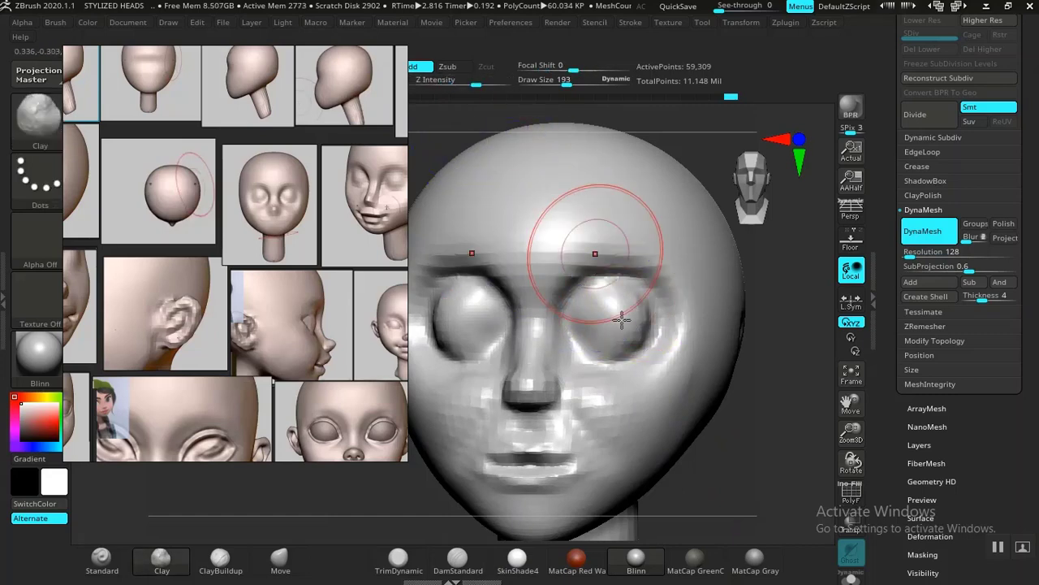
pyautogui.keyDown('shift'); pyautogui.moveTo(623, 319); pyautogui.dragTo(619, 318); pyautogui.keyUp('shift')
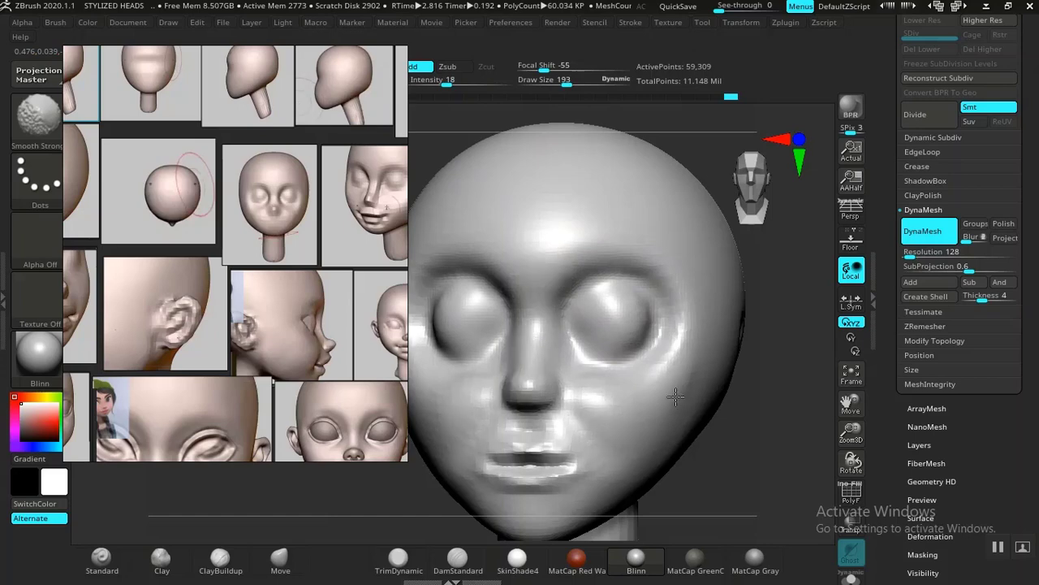
# Step: Smooth the sides of the nose and the mouth area, and inspect the lips up close
pyautogui.keyDown('alt'); pyautogui.moveTo(737, 465); pyautogui.dragTo(723, 376); pyautogui.keyUp('alt')
pyautogui.moveTo(506, 379)
pyautogui.keyDown('shift'); pyautogui.mouseDown()
pyautogui.moveTo(527, 390)
pyautogui.moveTo(513, 382)
pyautogui.mouseUp(); pyautogui.keyUp('shift')
pyautogui.moveTo(714, 399)
pyautogui.keyDown('alt'); pyautogui.mouseDown()
pyautogui.moveTo(724, 414)
pyautogui.moveTo(715, 431)
pyautogui.moveTo(734, 468)
pyautogui.moveTo(726, 414)
pyautogui.moveTo(728, 442)
pyautogui.mouseUp(); pyautogui.keyUp('alt')
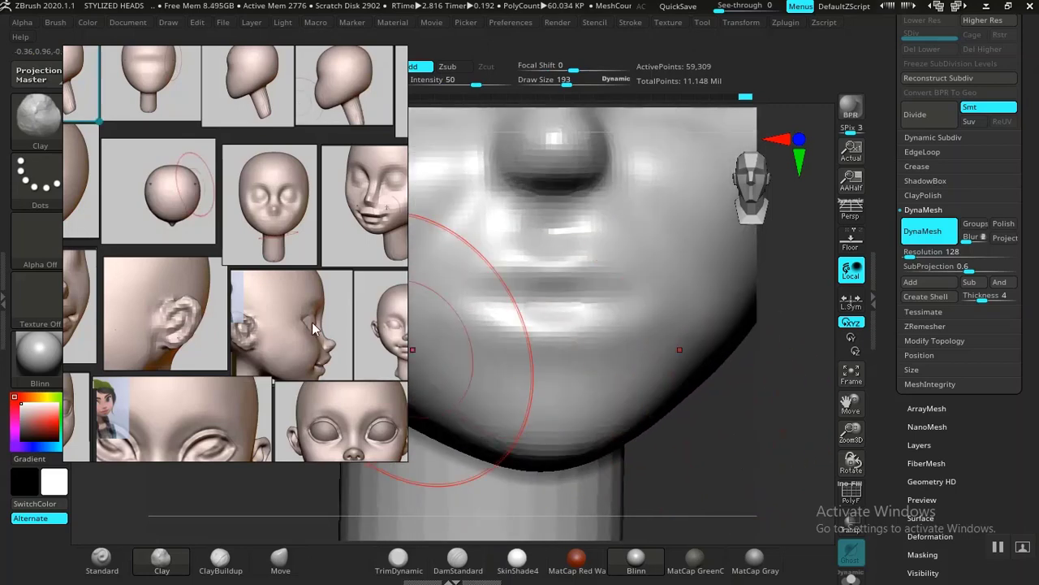
pyautogui.moveTo(280, 378); pyautogui.dragTo(267, 352, button='middle')
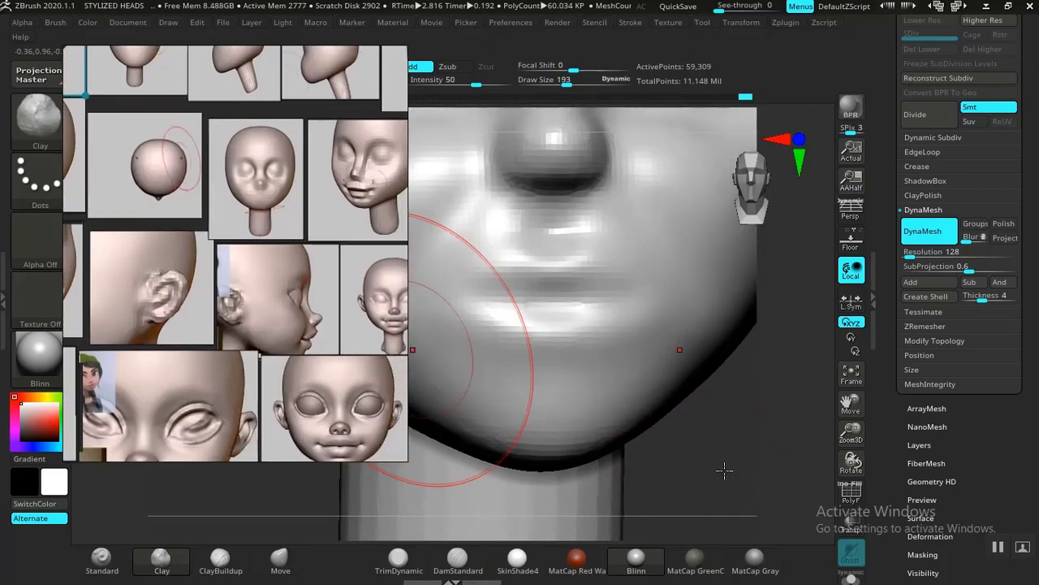
pyautogui.keyDown('alt'); pyautogui.moveTo(725, 470); pyautogui.dragTo(729, 486); pyautogui.keyUp('alt')
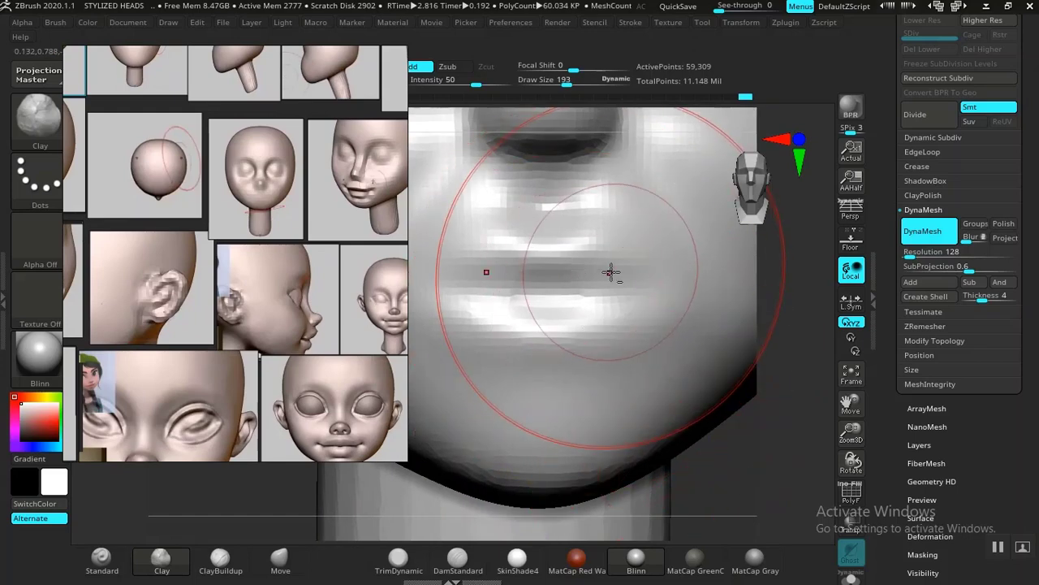
pyautogui.moveTo(611, 272)
pyautogui.keyDown('alt'); pyautogui.mouseDown()
pyautogui.moveTo(614, 262)
pyautogui.moveTo(612, 270)
pyautogui.mouseUp(); pyautogui.keyUp('alt')
pyautogui.hotkey('ctrl', 'z')
pyautogui.hotkey('ctrl', 'z')
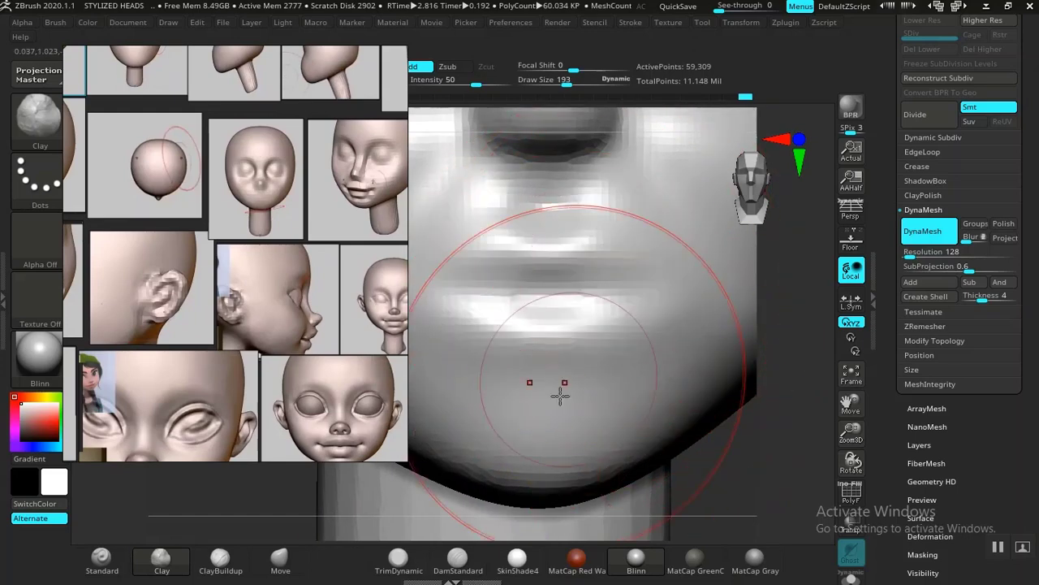
# Step: Outline the upper and lower lips with the Standard brush at draw size 33 and intensity 23
pyautogui.click(458, 560)
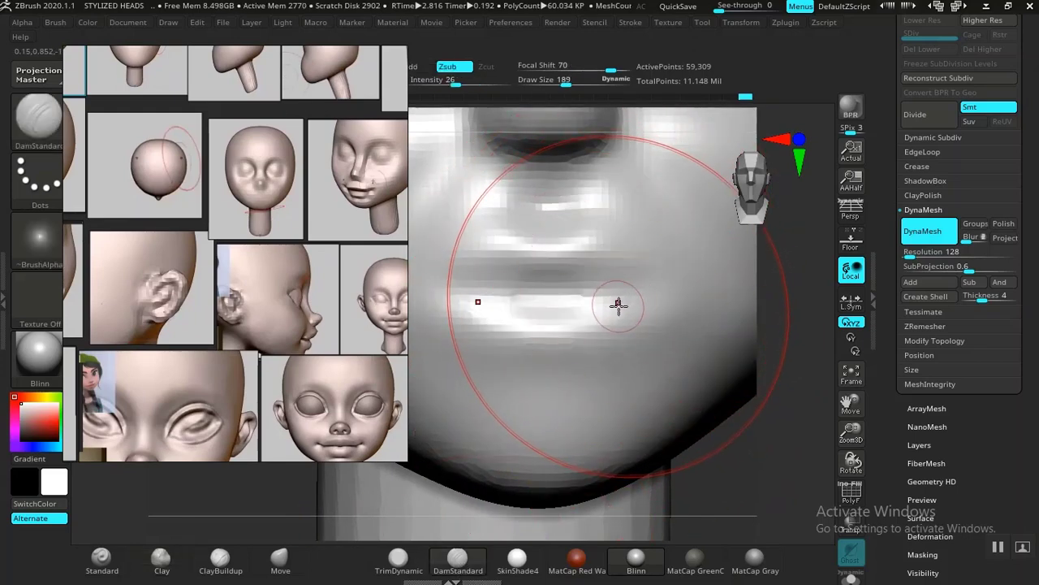
pyautogui.press('[')
pyautogui.press('[')
pyautogui.press('[')
pyautogui.press('[')
pyautogui.press('[')
pyautogui.press('[')
pyautogui.press('[')
pyautogui.press('[')
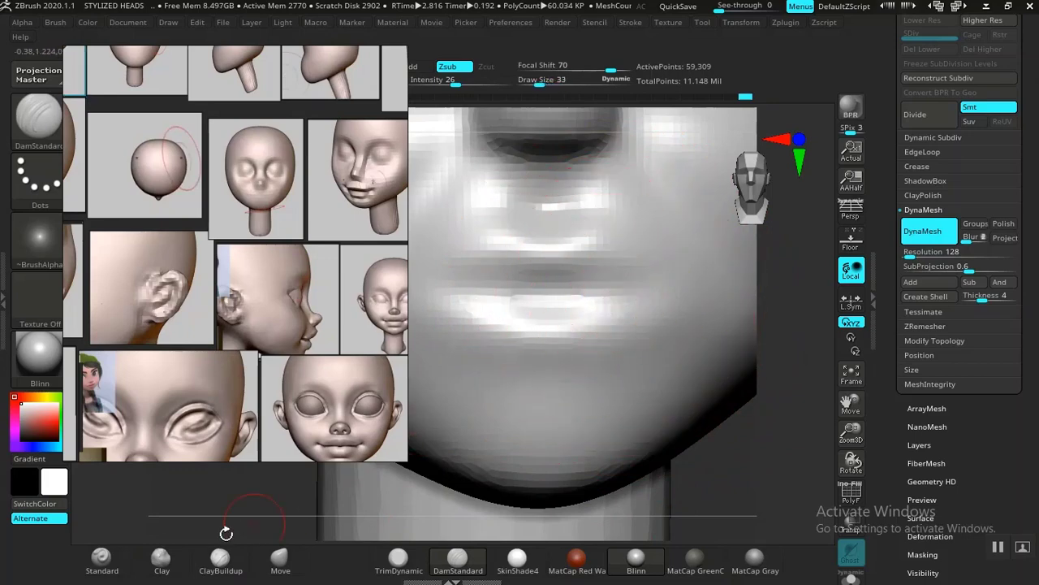
pyautogui.click(109, 569)
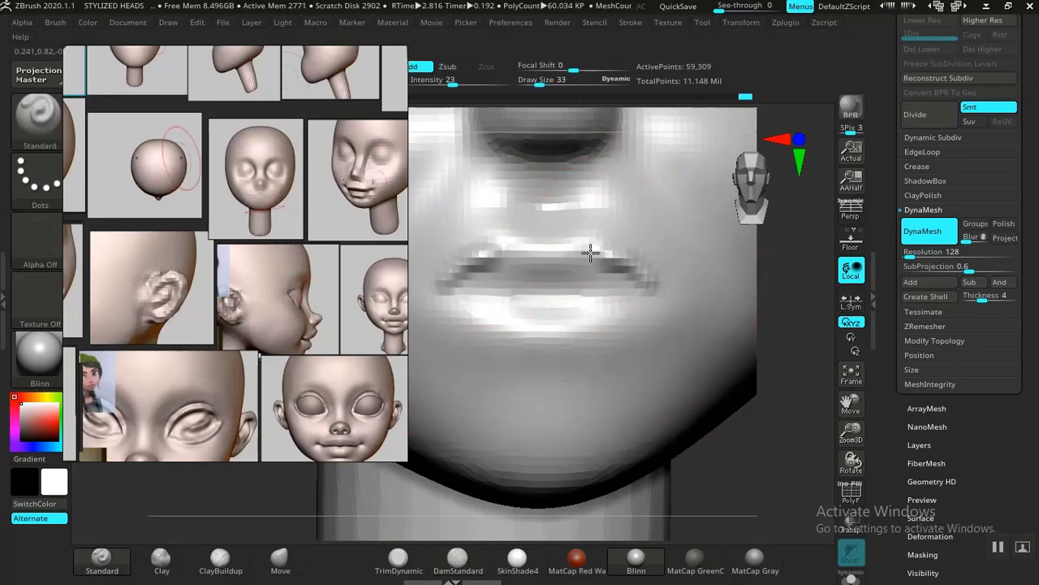
pyautogui.moveTo(590, 253); pyautogui.dragTo(547, 266)
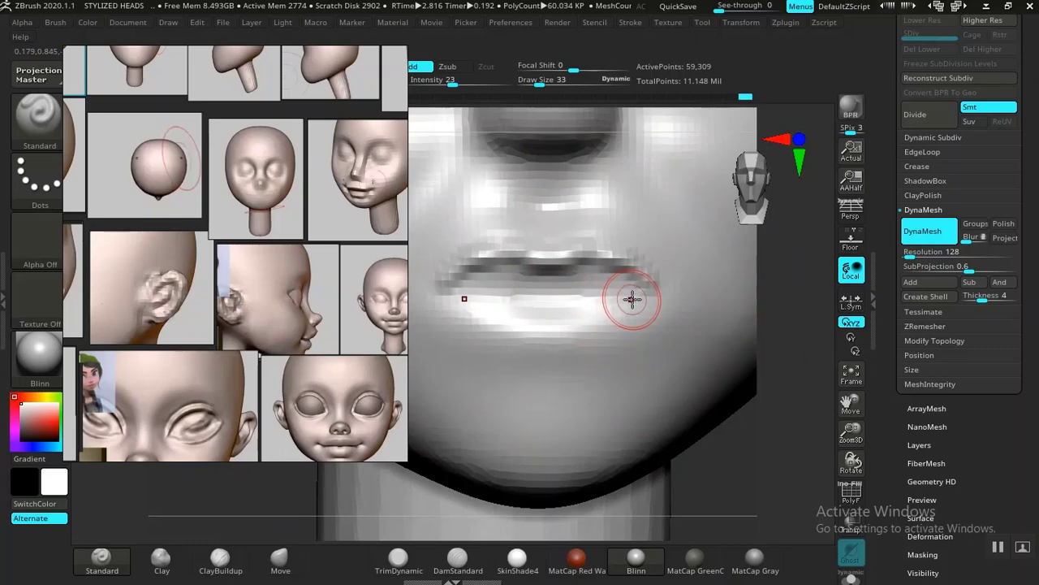
pyautogui.moveTo(638, 294)
pyautogui.mouseDown()
pyautogui.moveTo(590, 325)
pyautogui.moveTo(512, 336)
pyautogui.mouseUp()
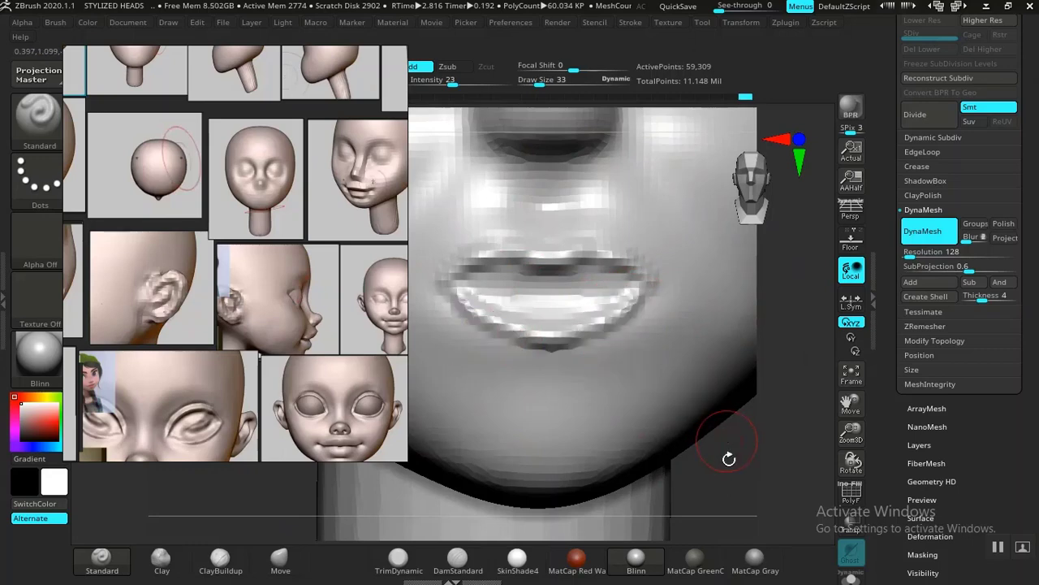
# Step: Carve the parting line between the lips with the DamStandard brush at draw size 33
pyautogui.keyDown('alt'); pyautogui.moveTo(674, 422); pyautogui.dragTo(700, 504); pyautogui.keyUp('alt')
pyautogui.moveTo(700, 479)
pyautogui.mouseDown()
pyautogui.moveTo(752, 450)
pyautogui.moveTo(728, 428)
pyautogui.moveTo(715, 466)
pyautogui.moveTo(700, 463)
pyautogui.mouseUp()
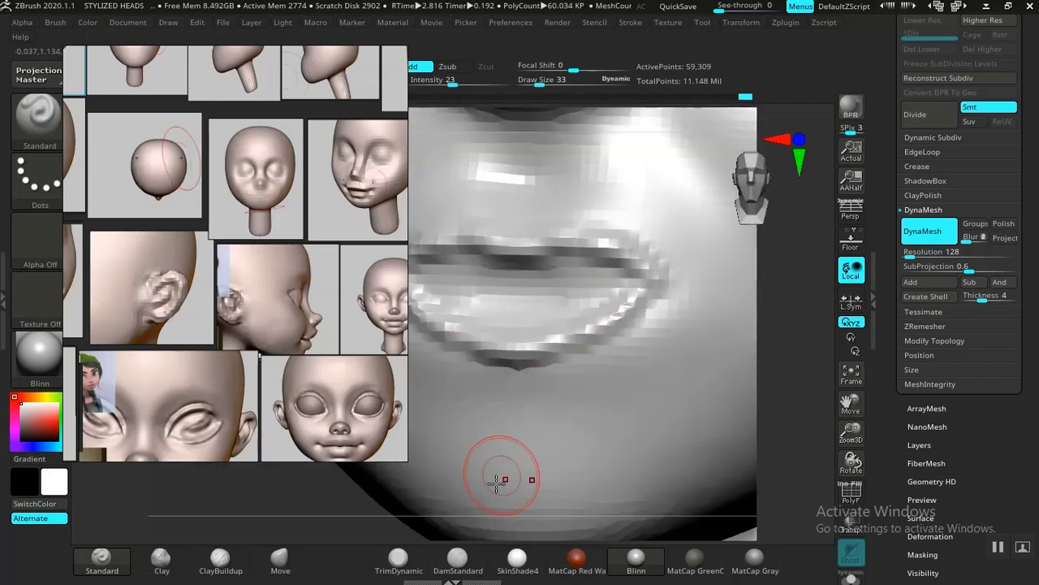
pyautogui.click(459, 569)
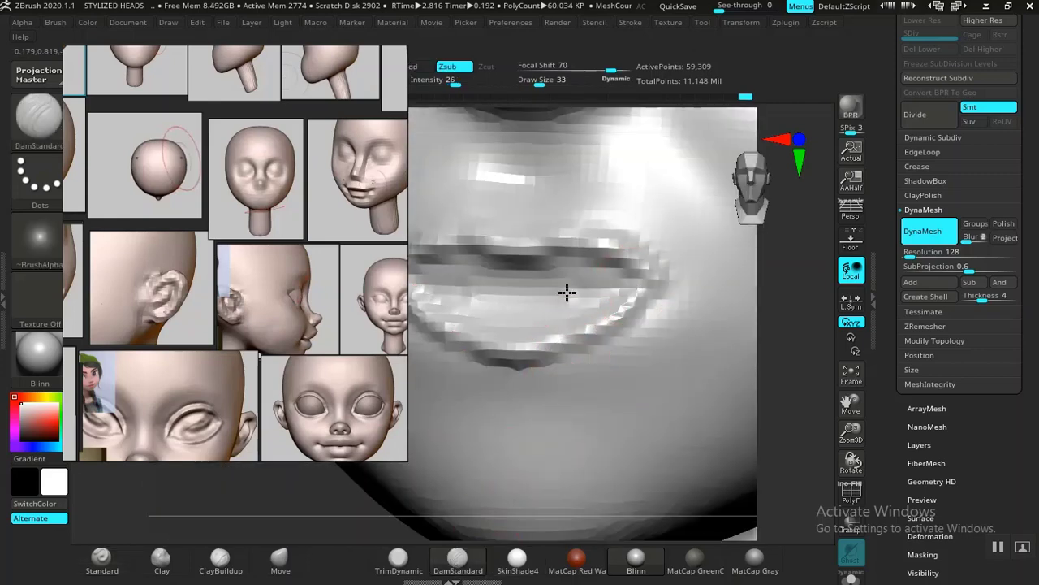
pyautogui.moveTo(567, 292)
pyautogui.mouseDown()
pyautogui.moveTo(477, 290)
pyautogui.moveTo(587, 283)
pyautogui.mouseUp()
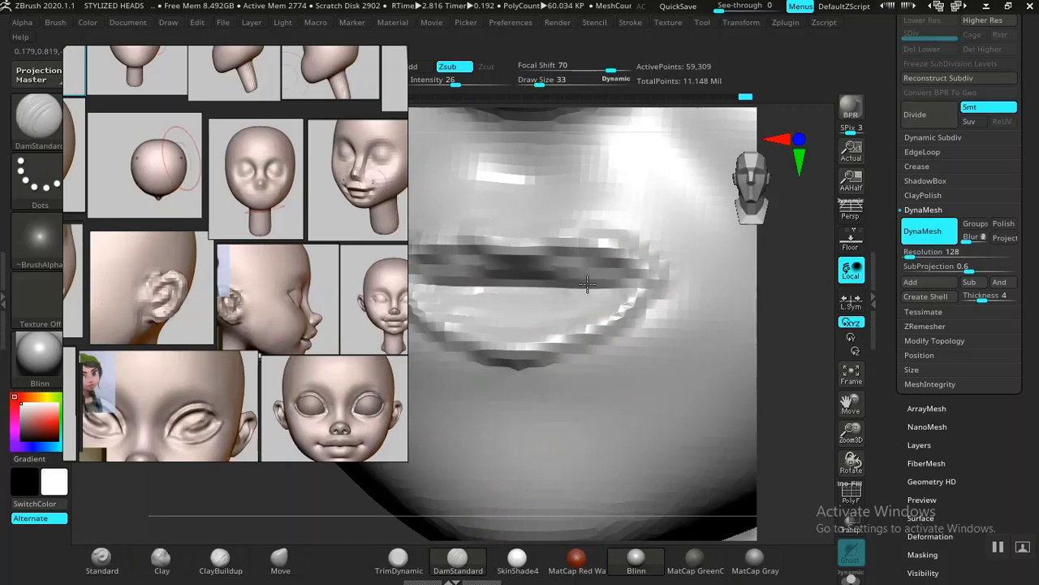
# Step: Build up the upper lip with the Clay brush at draw size 65 and intensity 50
pyautogui.moveTo(768, 369)
pyautogui.keyDown('alt'); pyautogui.mouseDown()
pyautogui.moveTo(727, 304)
pyautogui.moveTo(765, 384)
pyautogui.moveTo(680, 393)
pyautogui.moveTo(726, 387)
pyautogui.moveTo(719, 417)
pyautogui.moveTo(585, 425)
pyautogui.moveTo(698, 447)
pyautogui.moveTo(723, 471)
pyautogui.moveTo(676, 524)
pyautogui.moveTo(611, 557)
pyautogui.mouseUp(); pyautogui.keyUp('alt')
pyautogui.click(160, 559)
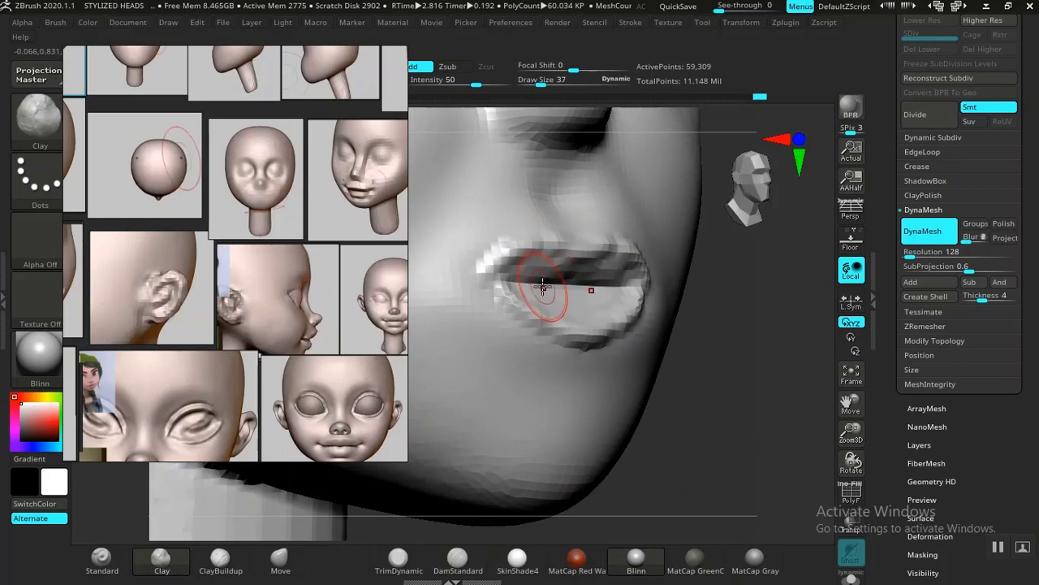
pyautogui.press(']')
pyautogui.moveTo(543, 280); pyautogui.dragTo(535, 270)
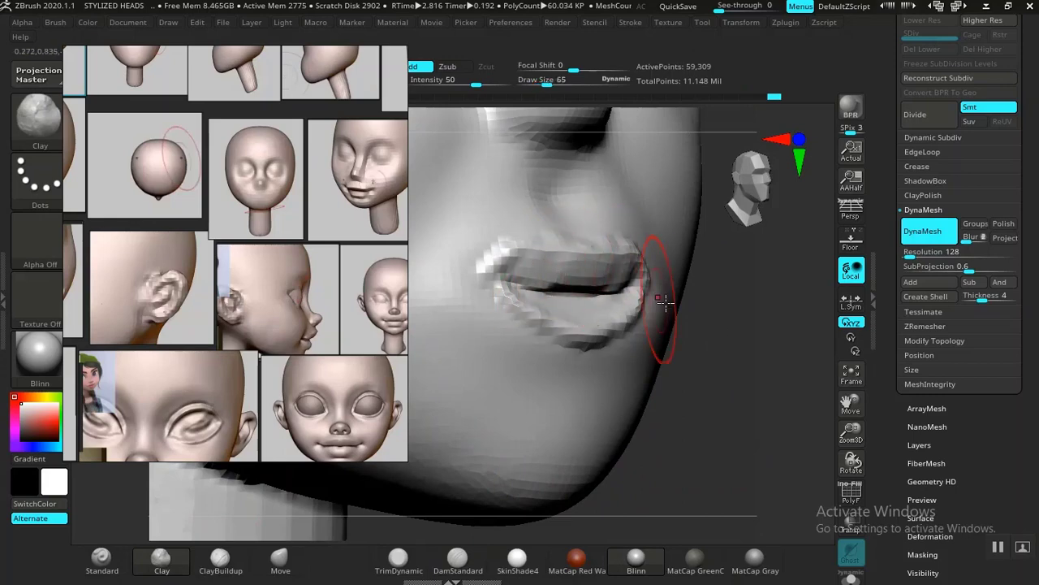
# Step: Add volume to the lower lip with the ClayBuildup and Clay brushes at draw size 65
pyautogui.moveTo(730, 349)
pyautogui.keyDown('alt'); pyautogui.mouseDown()
pyautogui.moveTo(736, 429)
pyautogui.moveTo(692, 422)
pyautogui.mouseUp(); pyautogui.keyUp('alt')
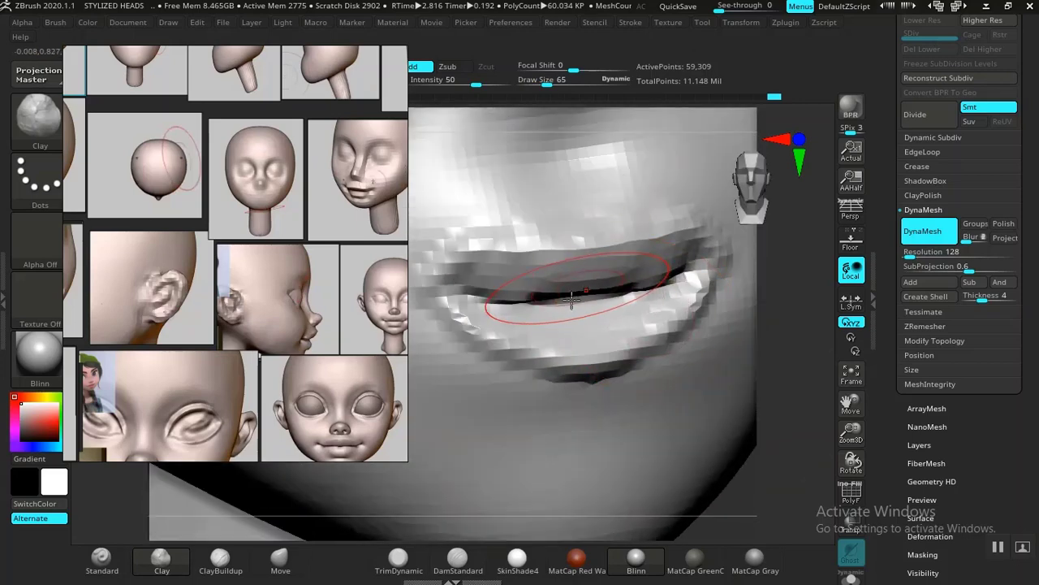
pyautogui.moveTo(610, 322); pyautogui.dragTo(569, 325)
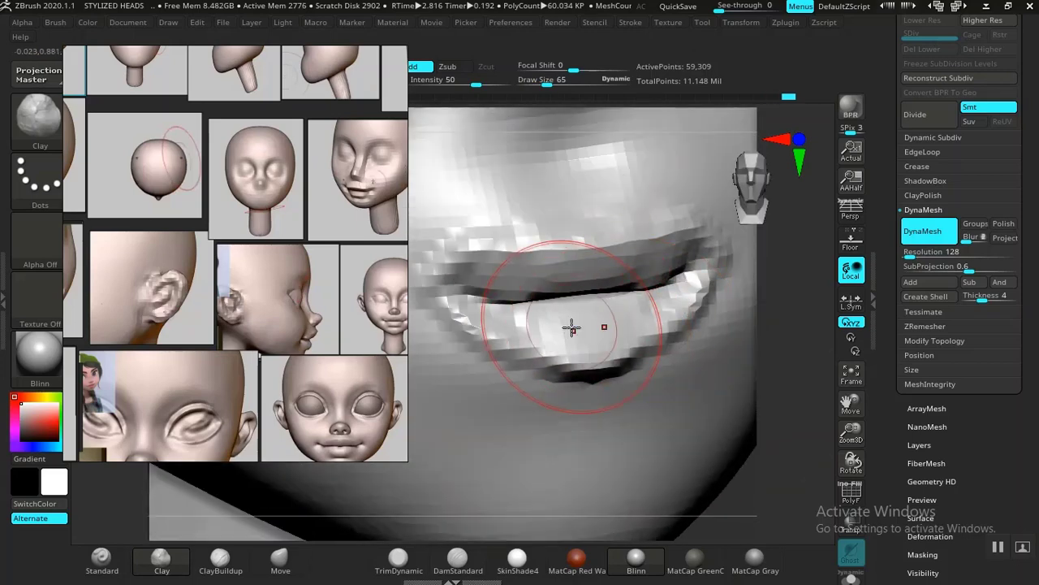
pyautogui.press('ctrl')
pyautogui.click(220, 558)
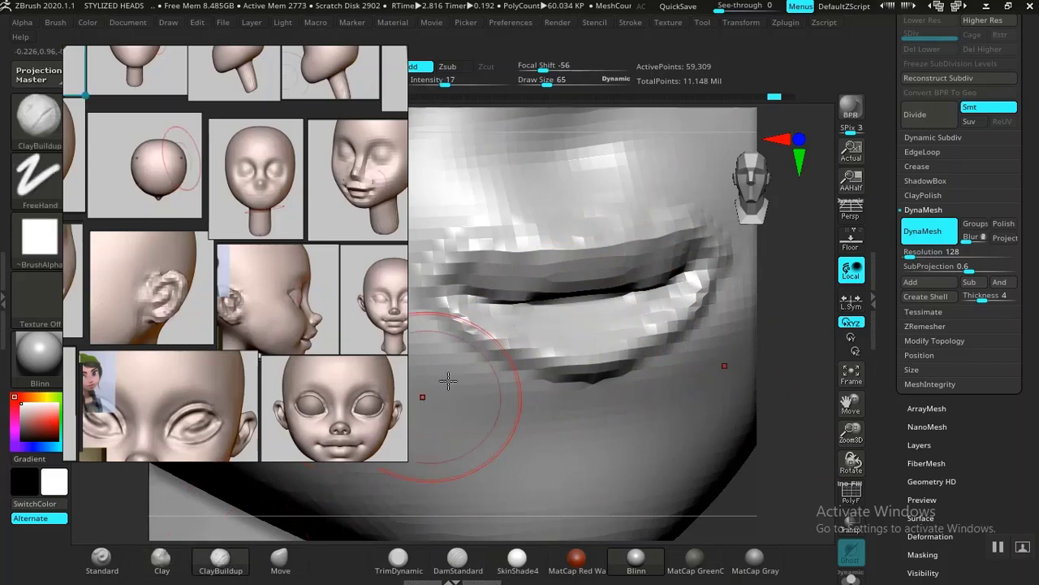
pyautogui.moveTo(588, 317)
pyautogui.mouseDown()
pyautogui.moveTo(615, 321)
pyautogui.moveTo(562, 324)
pyautogui.moveTo(604, 322)
pyautogui.moveTo(574, 324)
pyautogui.mouseUp()
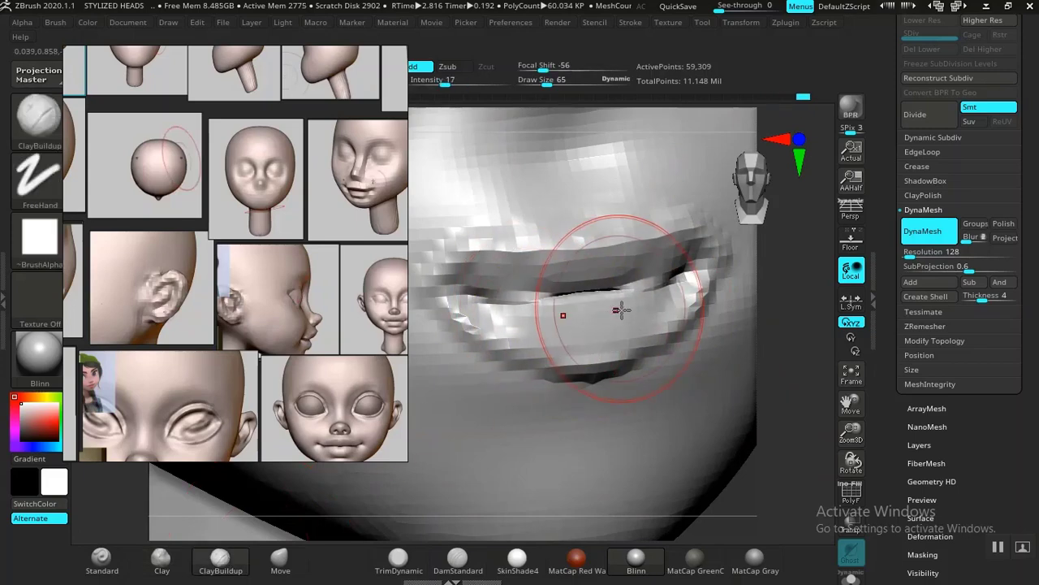
pyautogui.click(162, 559)
pyautogui.moveTo(538, 301)
pyautogui.mouseDown()
pyautogui.moveTo(557, 328)
pyautogui.moveTo(490, 309)
pyautogui.moveTo(609, 316)
pyautogui.moveTo(633, 304)
pyautogui.moveTo(649, 318)
pyautogui.moveTo(538, 336)
pyautogui.moveTo(665, 328)
pyautogui.mouseUp()
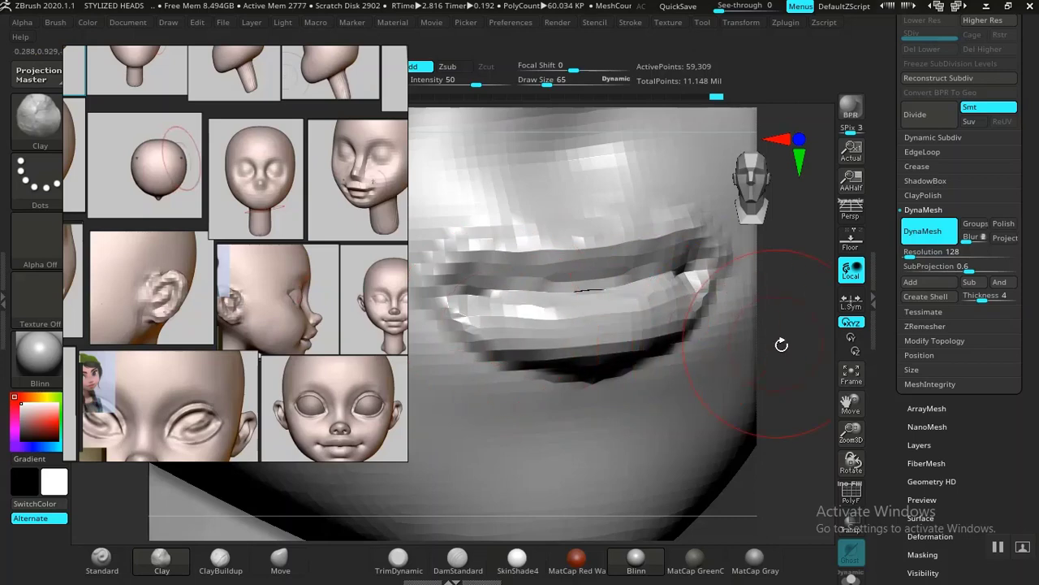
# Step: Refine the lips and mouth corners at draw size 65, checking the mouth against the whole face
pyautogui.keyDown('alt'); pyautogui.moveTo(798, 350); pyautogui.dragTo(712, 326); pyautogui.keyUp('alt')
pyautogui.keyDown('alt'); pyautogui.moveTo(711, 387); pyautogui.dragTo(702, 371); pyautogui.keyUp('alt')
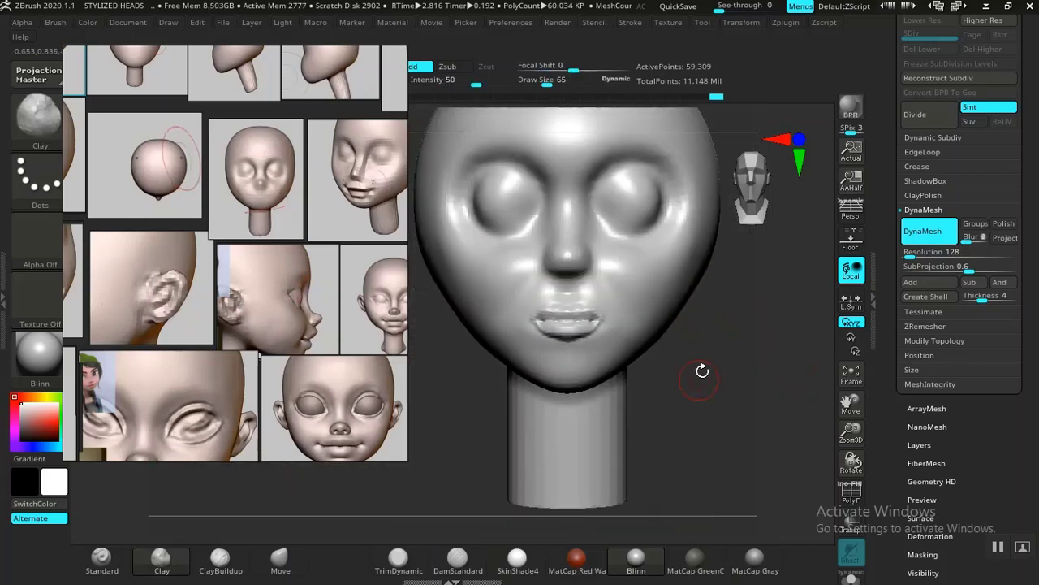
pyautogui.keyDown('alt'); pyautogui.moveTo(722, 412); pyautogui.dragTo(777, 546); pyautogui.keyUp('alt')
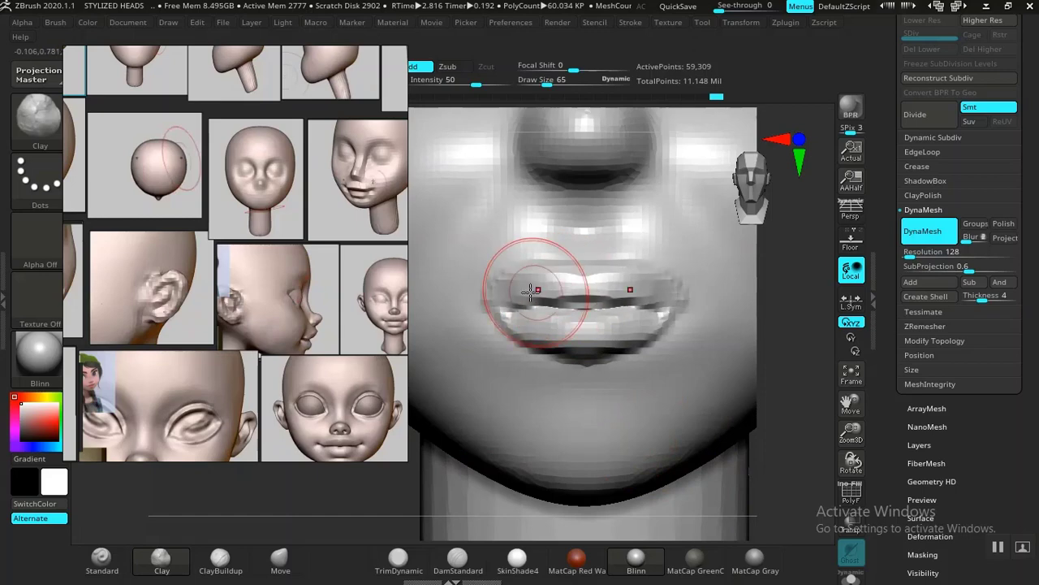
pyautogui.moveTo(767, 375)
pyautogui.mouseDown()
pyautogui.moveTo(712, 359)
pyautogui.moveTo(682, 398)
pyautogui.moveTo(541, 383)
pyautogui.moveTo(537, 459)
pyautogui.moveTo(501, 450)
pyautogui.moveTo(520, 507)
pyautogui.mouseUp()
pyautogui.moveTo(638, 274)
pyautogui.mouseDown()
pyautogui.moveTo(692, 299)
pyautogui.moveTo(703, 249)
pyautogui.moveTo(696, 225)
pyautogui.moveTo(728, 306)
pyautogui.moveTo(691, 293)
pyautogui.moveTo(724, 289)
pyautogui.moveTo(727, 302)
pyautogui.mouseUp()
pyautogui.moveTo(496, 441)
pyautogui.keyDown('alt'); pyautogui.mouseDown()
pyautogui.moveTo(457, 394)
pyautogui.moveTo(514, 413)
pyautogui.moveTo(522, 397)
pyautogui.moveTo(436, 415)
pyautogui.moveTo(425, 382)
pyautogui.mouseUp(); pyautogui.keyUp('alt')
pyautogui.keyDown('alt'); pyautogui.moveTo(783, 406); pyautogui.dragTo(539, 397); pyautogui.keyUp('alt')
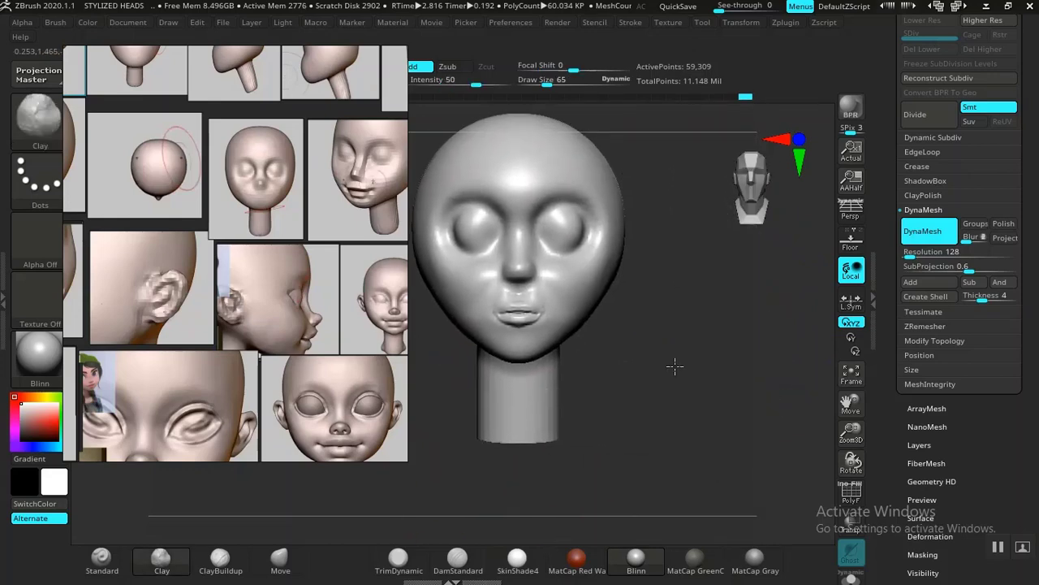
# Step: Deepen the mouth line out to its corners with the DamStandard brush at draw size 65, undoing the last stroke
pyautogui.keyDown('alt'); pyautogui.moveTo(675, 366); pyautogui.dragTo(821, 331); pyautogui.keyUp('alt')
pyautogui.moveTo(459, 411)
pyautogui.keyDown('alt'); pyautogui.mouseDown()
pyautogui.moveTo(469, 409)
pyautogui.moveTo(479, 438)
pyautogui.moveTo(464, 417)
pyautogui.moveTo(470, 451)
pyautogui.mouseUp(); pyautogui.keyUp('alt')
pyautogui.click(471, 565)
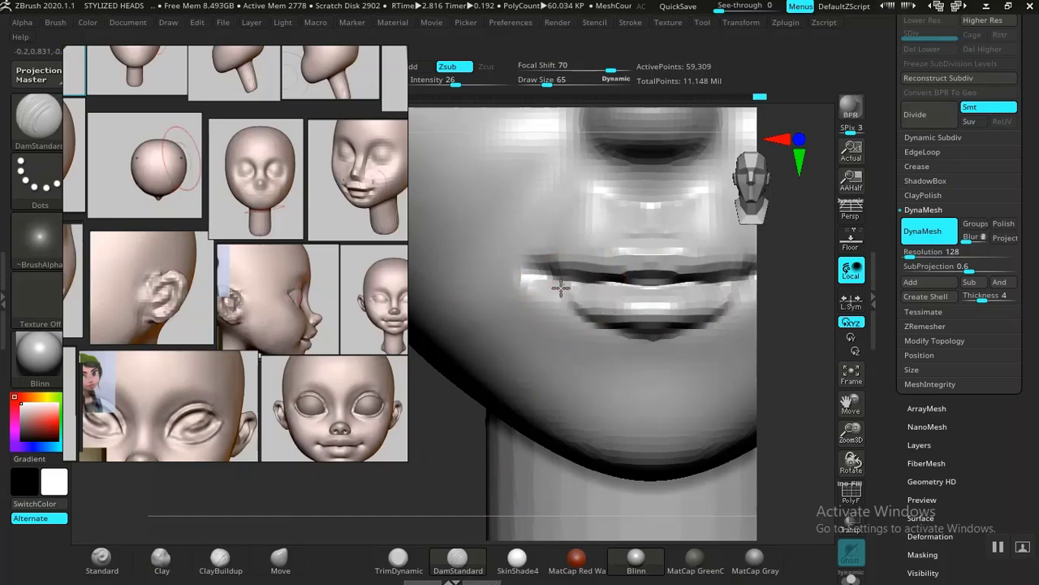
pyautogui.keyDown('alt'); pyautogui.moveTo(413, 475); pyautogui.dragTo(380, 544); pyautogui.keyUp('alt')
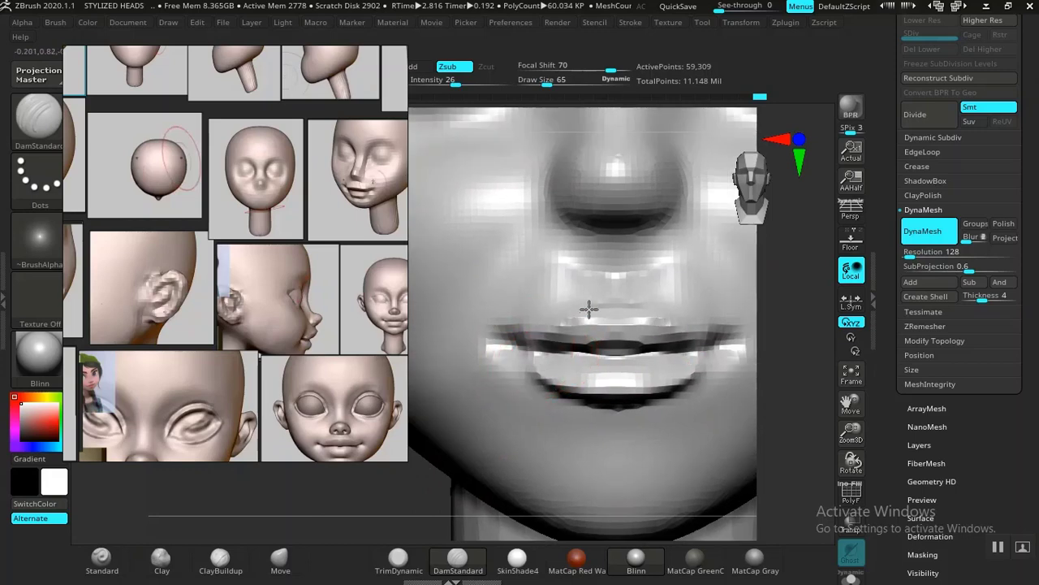
pyautogui.hotkey('ctrl', 'z')
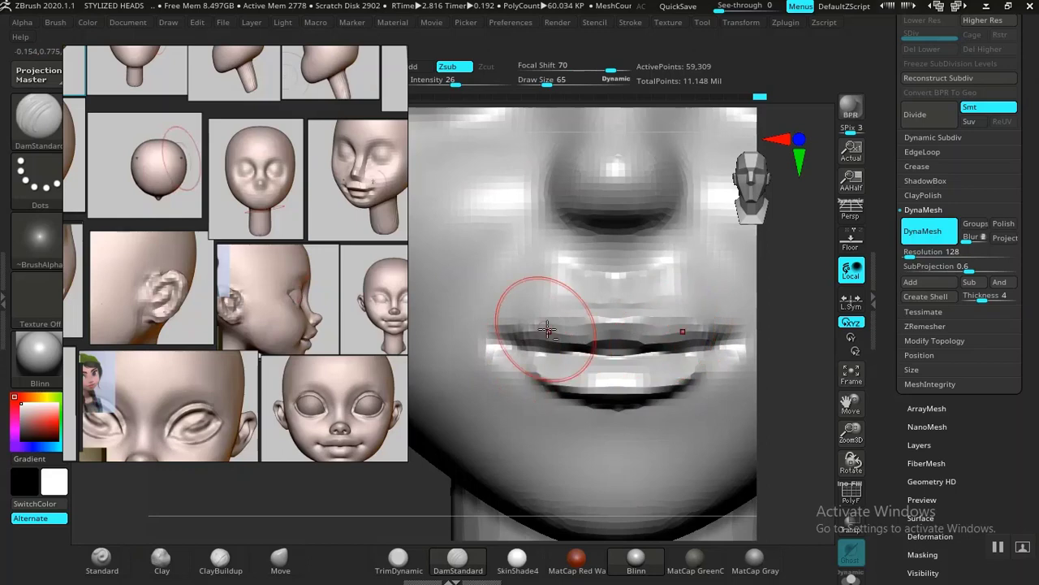
# Step: Pull the mouth corners outward with the Move brush at draw size 65, working from below, and smooth the middle of the lower lip
pyautogui.keyDown('alt'); pyautogui.moveTo(792, 393); pyautogui.dragTo(638, 262); pyautogui.keyUp('alt')
pyautogui.keyDown('alt'); pyautogui.moveTo(709, 346); pyautogui.dragTo(728, 437); pyautogui.keyUp('alt')
pyautogui.keyDown('alt'); pyautogui.moveTo(708, 399); pyautogui.dragTo(760, 435); pyautogui.keyUp('alt')
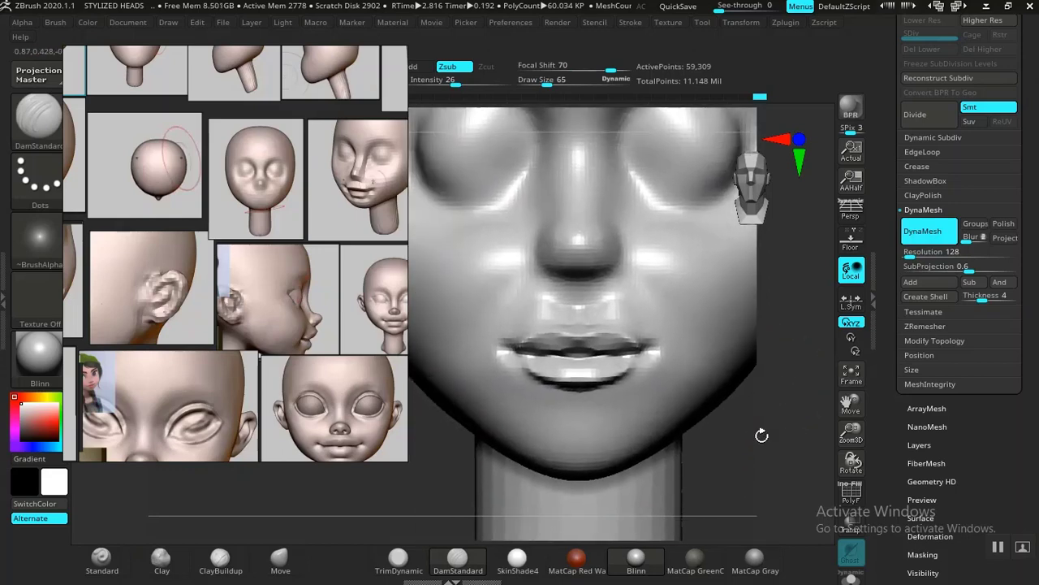
pyautogui.moveTo(440, 475); pyautogui.dragTo(367, 493)
pyautogui.moveTo(476, 433)
pyautogui.mouseDown()
pyautogui.moveTo(487, 474)
pyautogui.moveTo(462, 450)
pyautogui.moveTo(478, 436)
pyautogui.moveTo(484, 464)
pyautogui.moveTo(580, 315)
pyautogui.mouseUp()
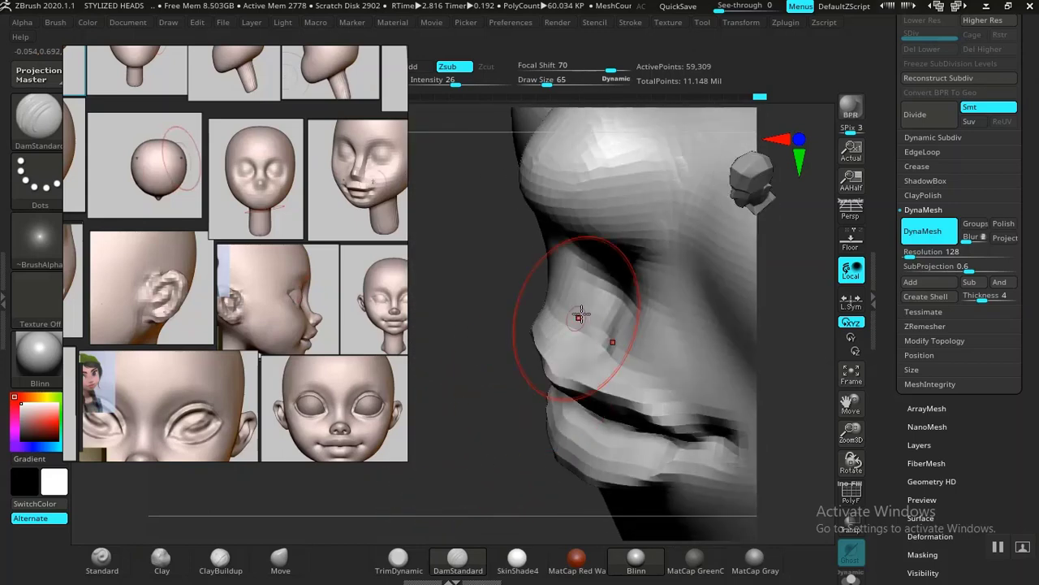
pyautogui.moveTo(504, 469)
pyautogui.mouseDown()
pyautogui.moveTo(474, 269)
pyautogui.moveTo(541, 243)
pyautogui.moveTo(631, 267)
pyautogui.moveTo(640, 238)
pyautogui.moveTo(647, 271)
pyautogui.moveTo(664, 233)
pyautogui.moveTo(618, 202)
pyautogui.mouseUp()
pyautogui.moveTo(664, 163)
pyautogui.mouseDown()
pyautogui.moveTo(736, 179)
pyautogui.moveTo(654, 279)
pyautogui.moveTo(636, 195)
pyautogui.moveTo(613, 214)
pyautogui.moveTo(631, 241)
pyautogui.moveTo(657, 234)
pyautogui.moveTo(641, 290)
pyautogui.mouseUp()
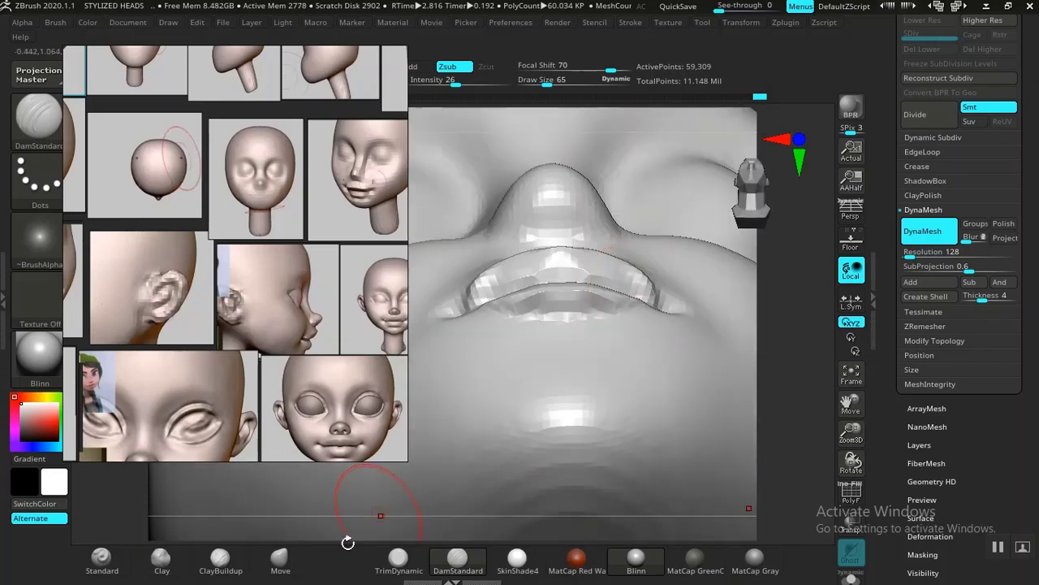
pyautogui.click(302, 564)
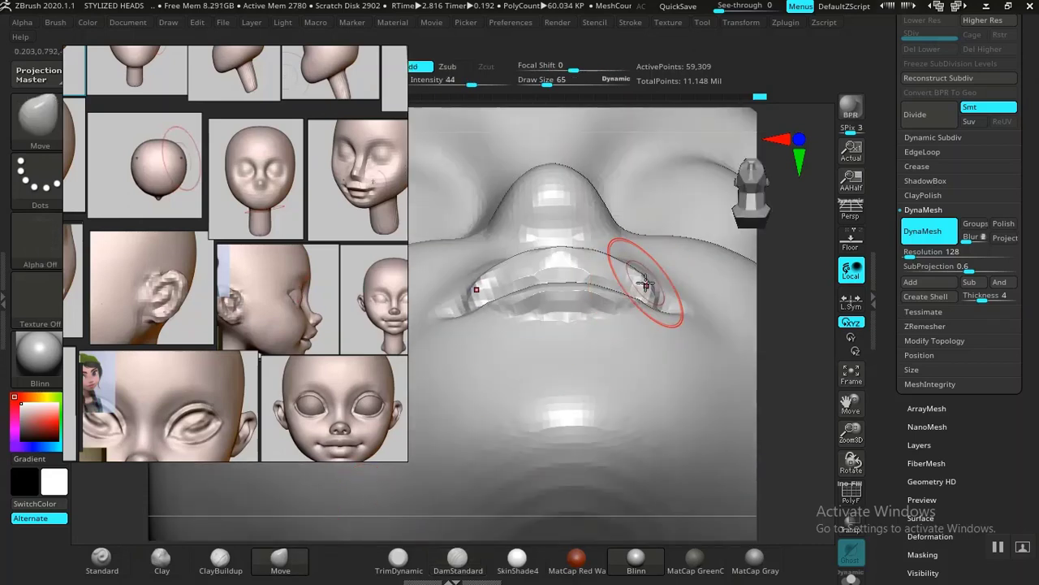
pyautogui.moveTo(471, 320)
pyautogui.mouseDown()
pyautogui.moveTo(446, 323)
pyautogui.moveTo(483, 279)
pyautogui.moveTo(470, 286)
pyautogui.mouseUp()
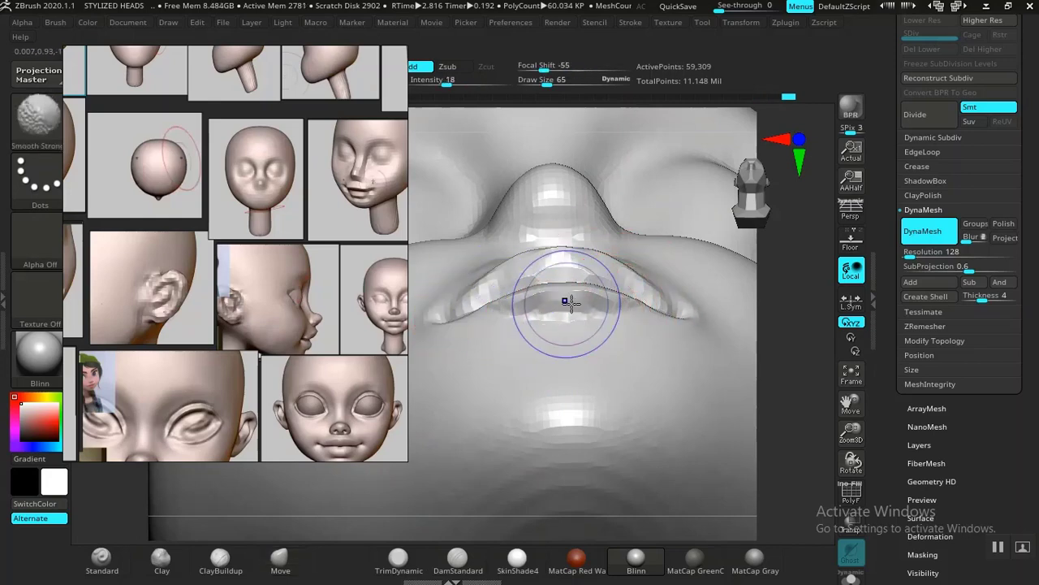
pyautogui.keyDown('shift'); pyautogui.moveTo(566, 300); pyautogui.dragTo(589, 317); pyautogui.keyUp('shift')
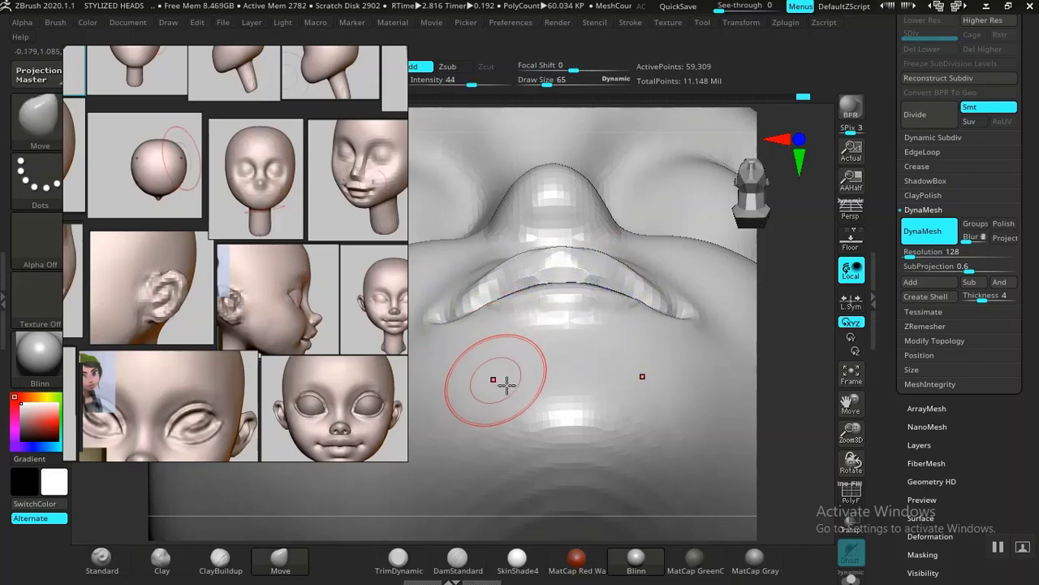
# Step: Compare the mouth with the reference faces and carve its corners deeper with the DamStandard brush at draw size 65
pyautogui.moveTo(300, 366); pyautogui.dragTo(285, 297, button='middle')
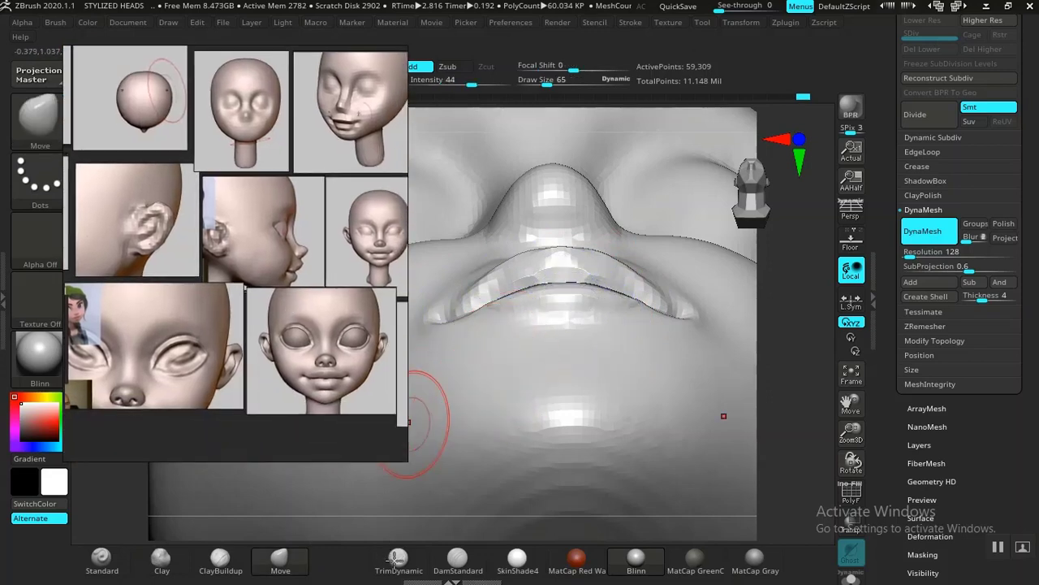
pyautogui.click(458, 557)
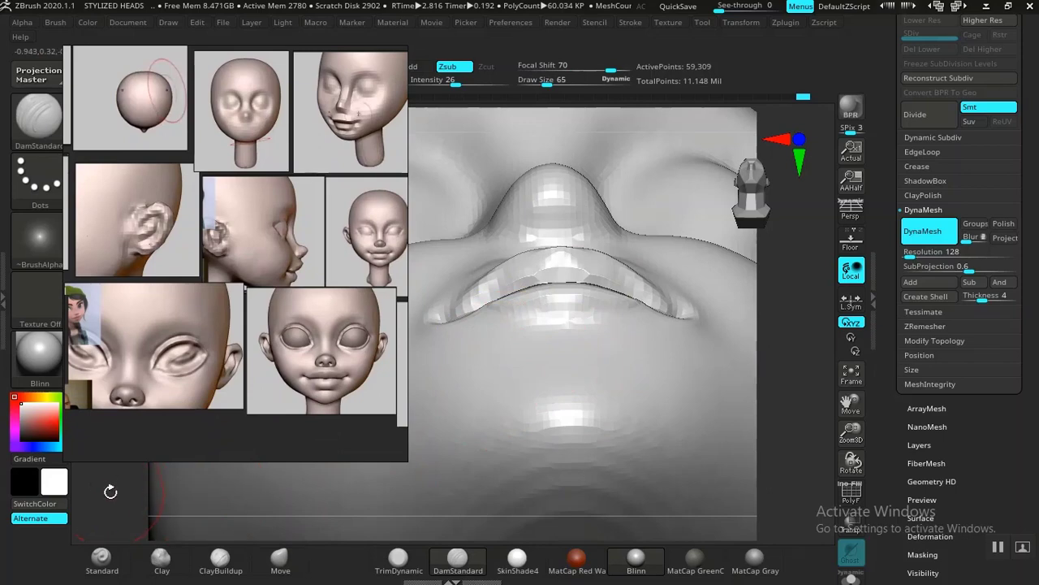
pyautogui.keyDown('alt'); pyautogui.moveTo(110, 491); pyautogui.dragTo(209, 295); pyautogui.keyUp('alt')
pyautogui.moveTo(708, 294); pyautogui.dragTo(705, 390)
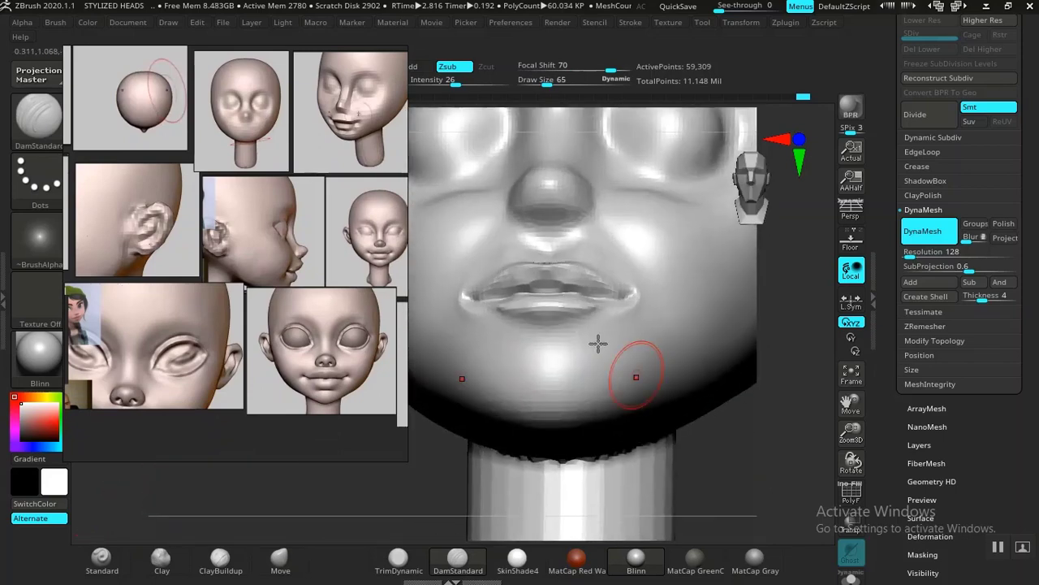
pyautogui.keyDown('shift'); pyautogui.moveTo(641, 314); pyautogui.dragTo(645, 311); pyautogui.keyUp('shift')
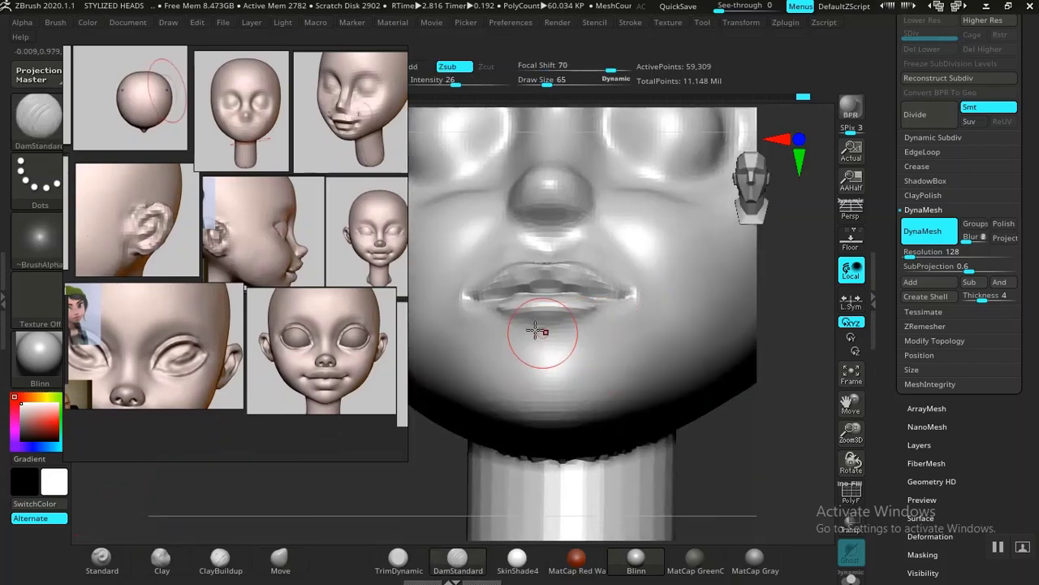
# Step: Fill out the lower lip and the area just beneath it with the Standard brush at draw size 65
pyautogui.click(102, 559)
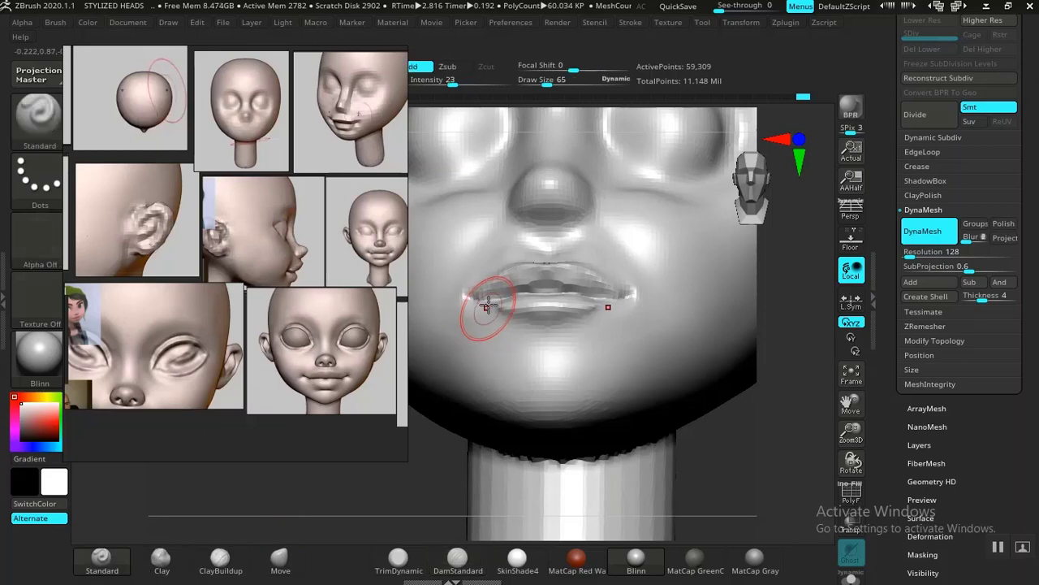
pyautogui.moveTo(572, 319); pyautogui.dragTo(558, 330)
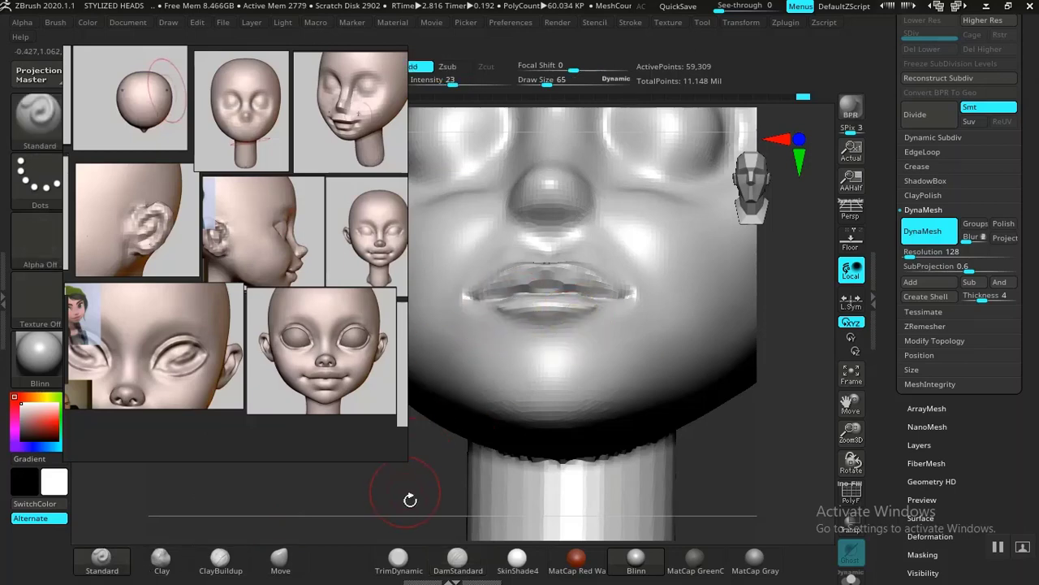
pyautogui.moveTo(492, 307)
pyautogui.keyDown('shift'); pyautogui.mouseDown()
pyautogui.moveTo(521, 307)
pyautogui.moveTo(530, 348)
pyautogui.mouseUp(); pyautogui.keyUp('shift')
pyautogui.click(455, 554)
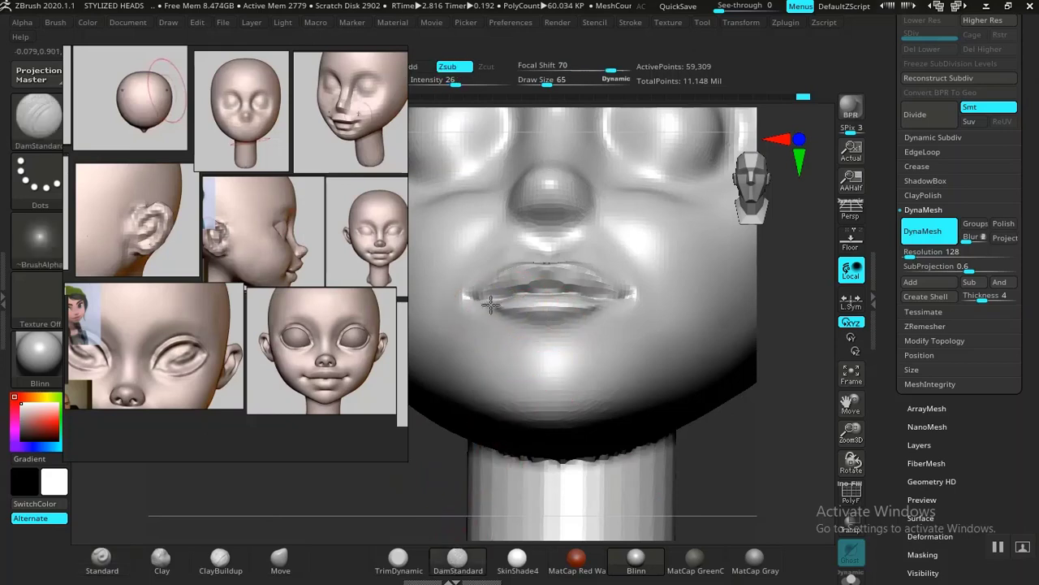
pyautogui.moveTo(748, 439); pyautogui.dragTo(700, 449)
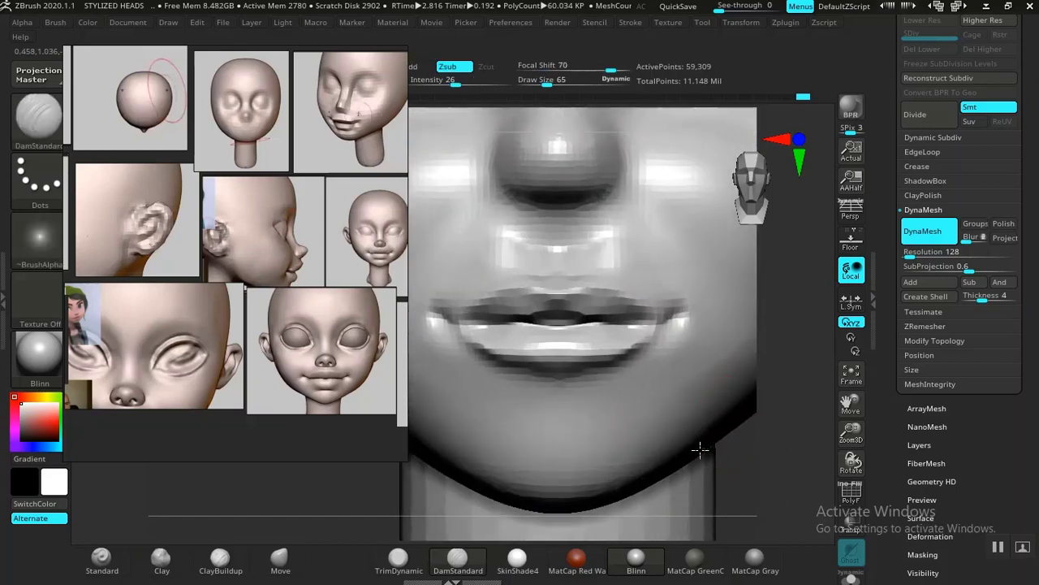
pyautogui.press('f')
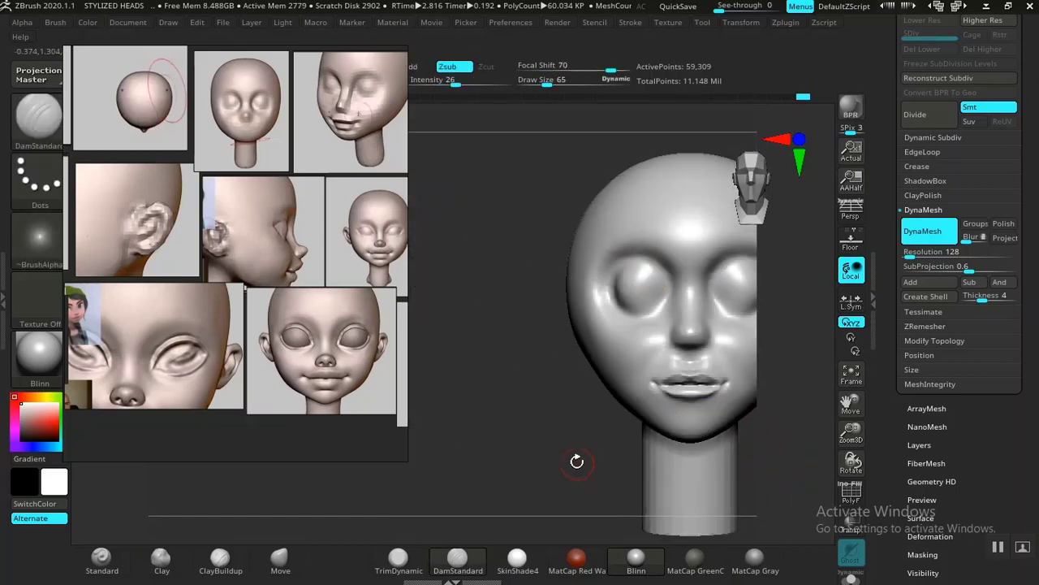
# Step: Build up the area between nose and upper lip with the ClayBuildup brush at draw size 65 and smooth it
pyautogui.moveTo(576, 461); pyautogui.dragTo(651, 342)
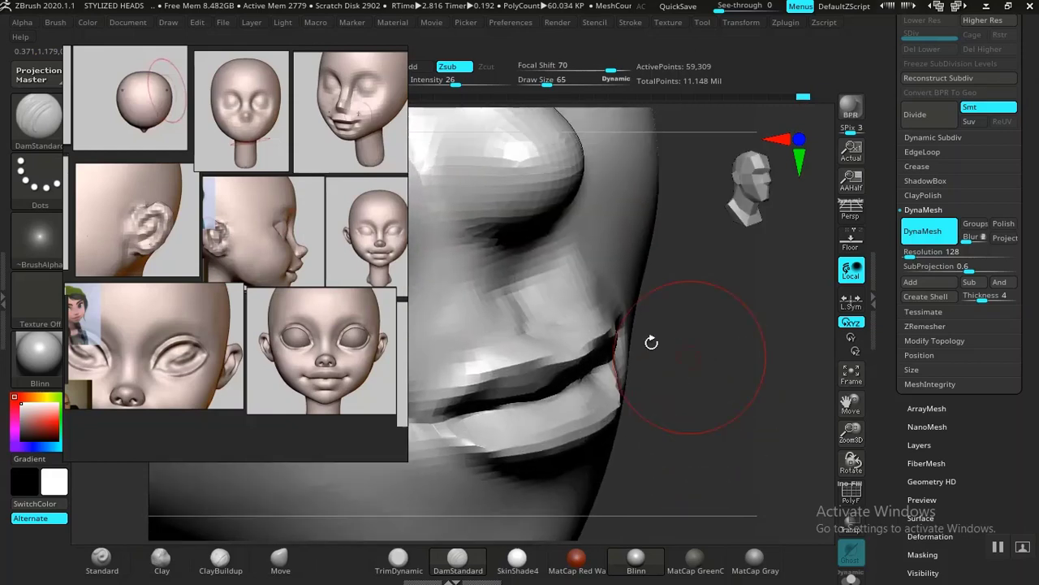
pyautogui.click(211, 571)
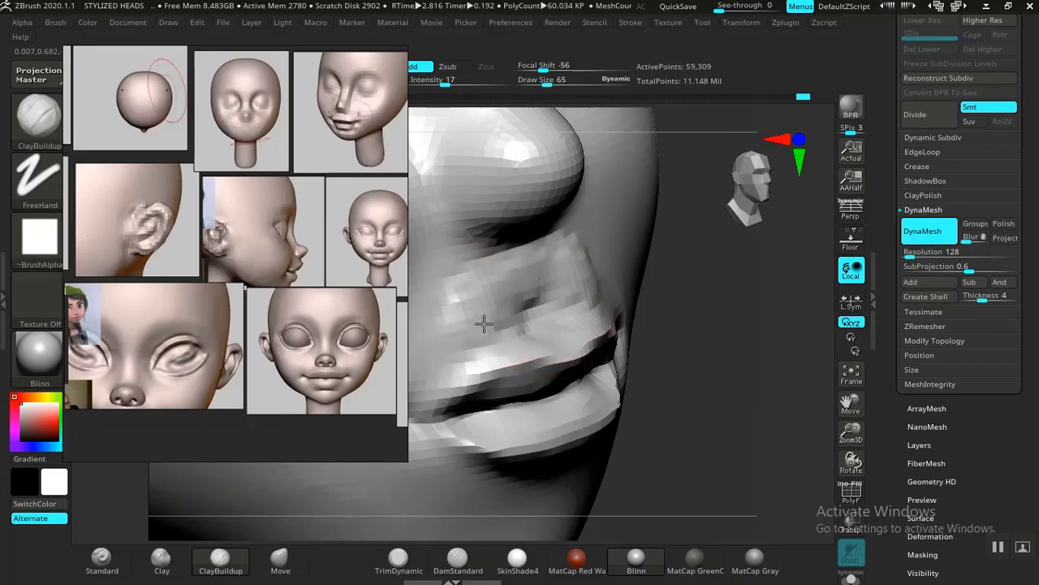
pyautogui.moveTo(555, 297)
pyautogui.mouseDown()
pyautogui.moveTo(450, 339)
pyautogui.moveTo(498, 286)
pyautogui.mouseUp()
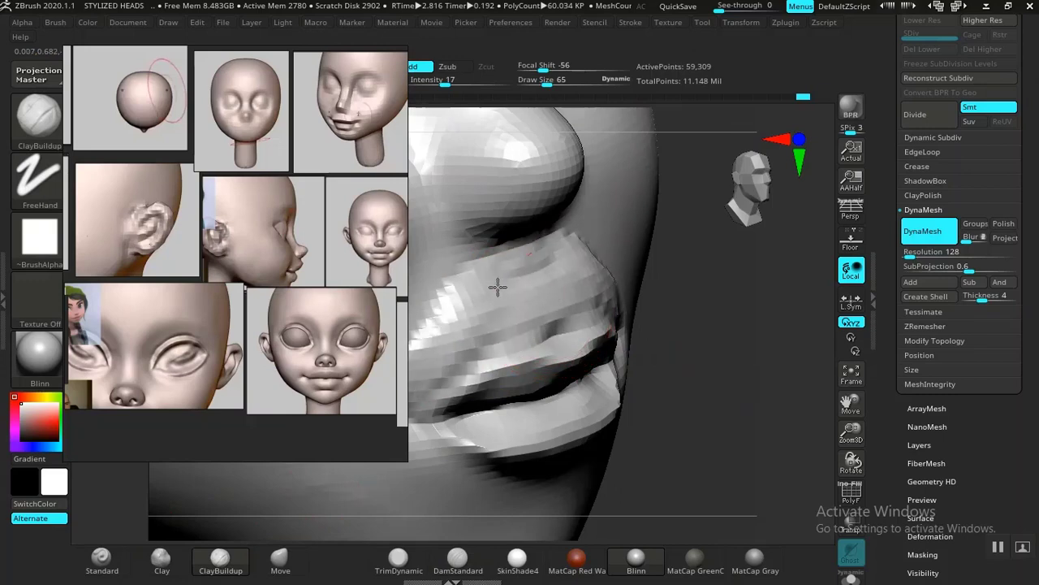
pyautogui.moveTo(430, 348)
pyautogui.keyDown('shift'); pyautogui.mouseDown()
pyautogui.moveTo(441, 328)
pyautogui.moveTo(491, 303)
pyautogui.mouseUp(); pyautogui.keyUp('shift')
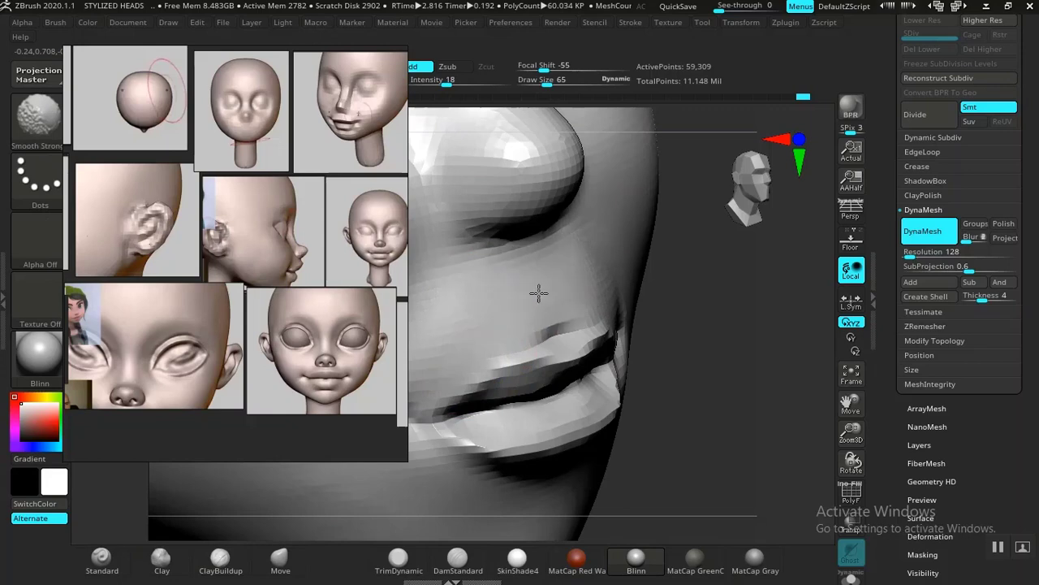
pyautogui.keyDown('shift'); pyautogui.moveTo(531, 344); pyautogui.dragTo(605, 350); pyautogui.keyUp('shift')
# Step: Recut the mouth line out to both corners with the DamStandard brush at draw size 65
pyautogui.moveTo(696, 313)
pyautogui.mouseDown()
pyautogui.moveTo(682, 262)
pyautogui.moveTo(736, 320)
pyautogui.moveTo(768, 471)
pyautogui.moveTo(765, 463)
pyautogui.moveTo(776, 468)
pyautogui.moveTo(680, 404)
pyautogui.moveTo(663, 338)
pyautogui.moveTo(731, 471)
pyautogui.mouseUp()
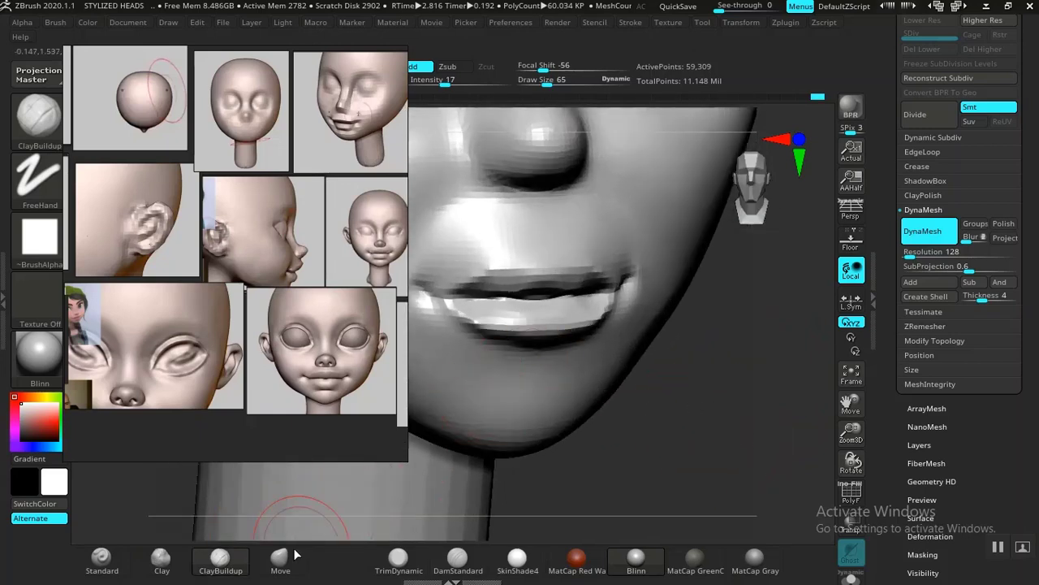
pyautogui.click(458, 560)
pyautogui.moveTo(596, 493); pyautogui.dragTo(511, 349)
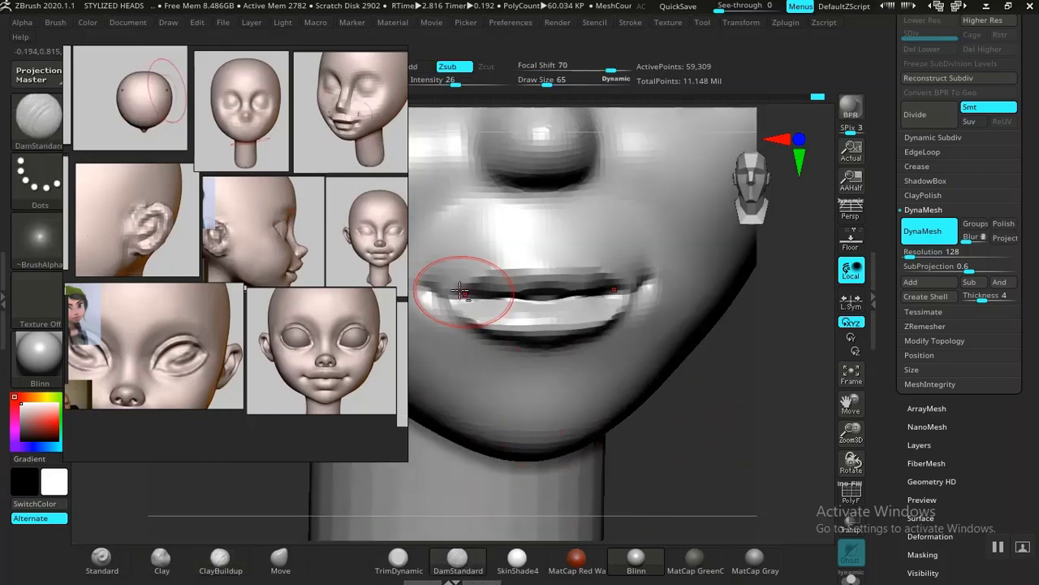
pyautogui.moveTo(471, 299); pyautogui.dragTo(456, 300)
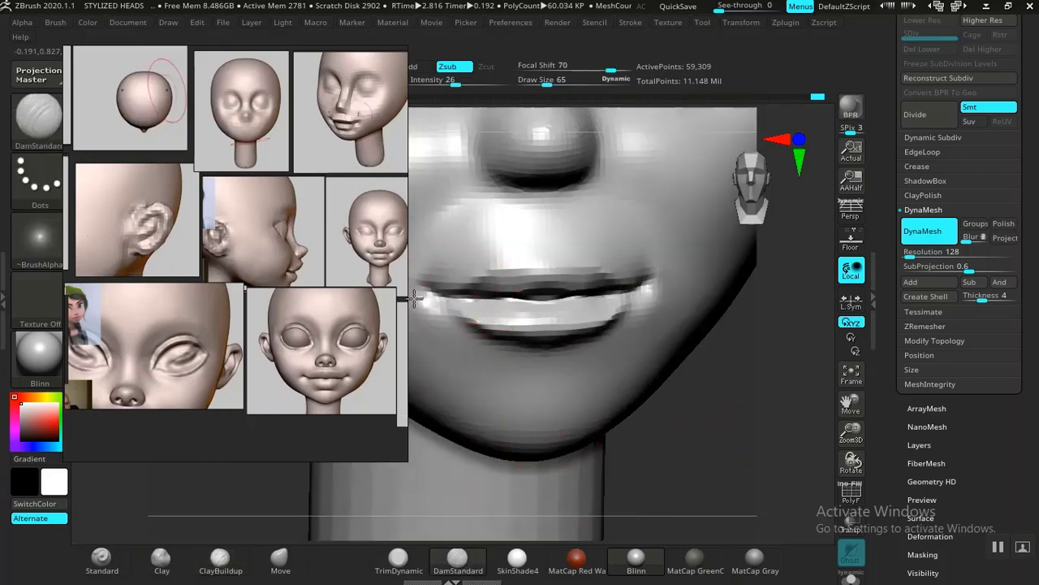
pyautogui.moveTo(487, 266)
pyautogui.mouseDown()
pyautogui.moveTo(545, 271)
pyautogui.moveTo(431, 294)
pyautogui.mouseUp()
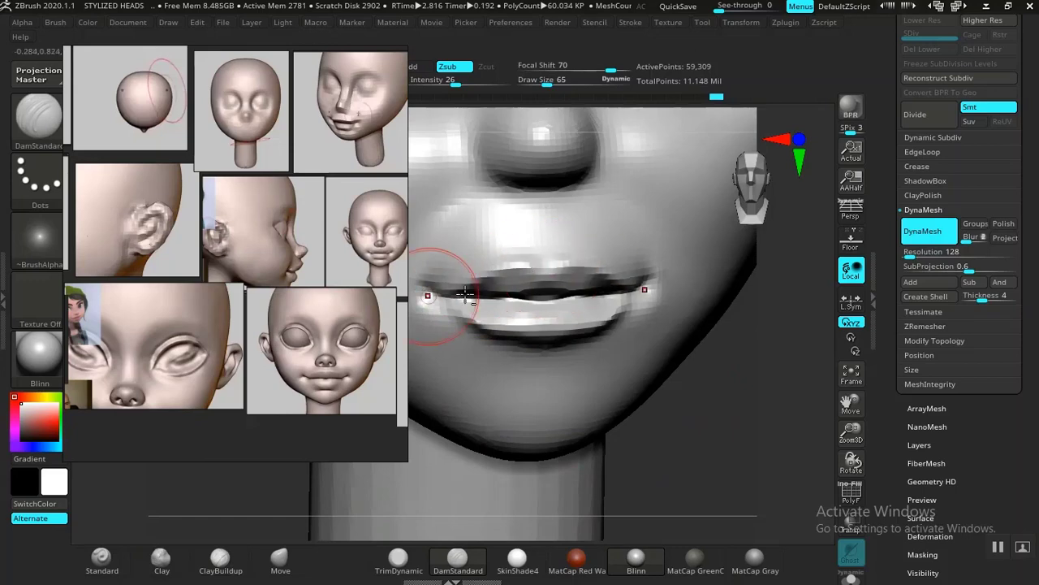
# Step: Carve a crease under the lower lip with the DamStandard brush, undo the excess stroke and smooth the transition into the chin
pyautogui.moveTo(699, 415); pyautogui.dragTo(506, 462)
pyautogui.moveTo(513, 408)
pyautogui.mouseDown()
pyautogui.moveTo(577, 337)
pyautogui.moveTo(495, 368)
pyautogui.moveTo(579, 345)
pyautogui.moveTo(463, 389)
pyautogui.moveTo(604, 347)
pyautogui.mouseUp()
pyautogui.hotkey('ctrl', 'z')
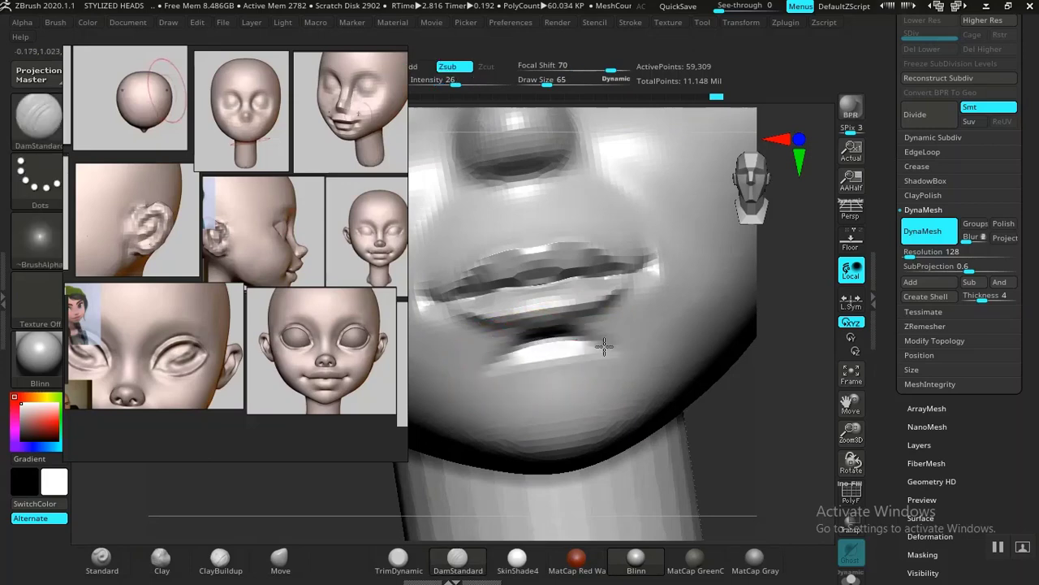
pyautogui.keyDown('shift'); pyautogui.moveTo(533, 346); pyautogui.dragTo(432, 404); pyautogui.keyUp('shift')
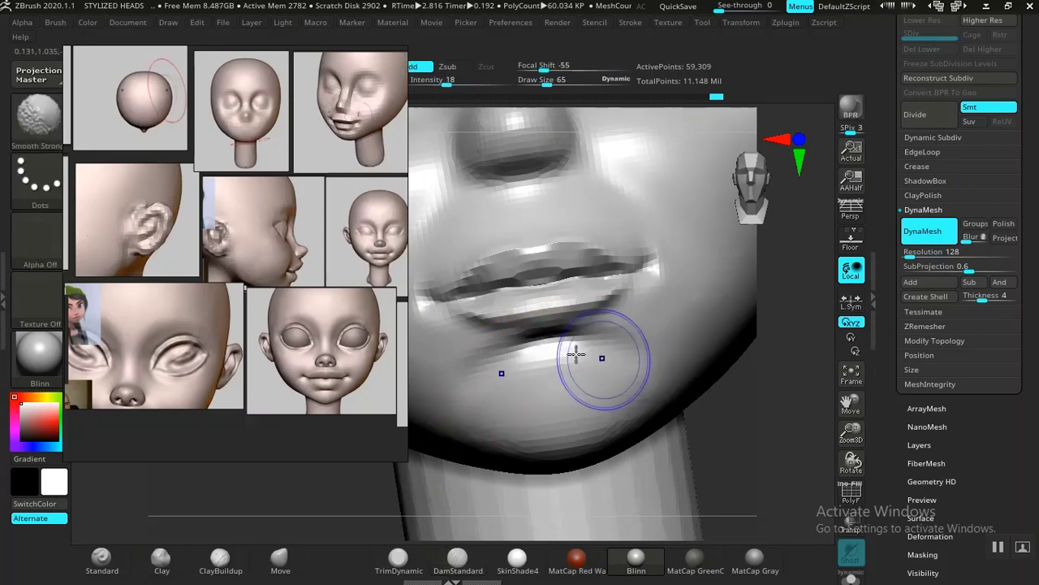
pyautogui.moveTo(740, 420)
pyautogui.keyDown('alt'); pyautogui.mouseDown()
pyautogui.moveTo(733, 388)
pyautogui.moveTo(720, 399)
pyautogui.moveTo(698, 379)
pyautogui.moveTo(726, 452)
pyautogui.moveTo(701, 378)
pyautogui.moveTo(729, 410)
pyautogui.mouseUp(); pyautogui.keyUp('alt')
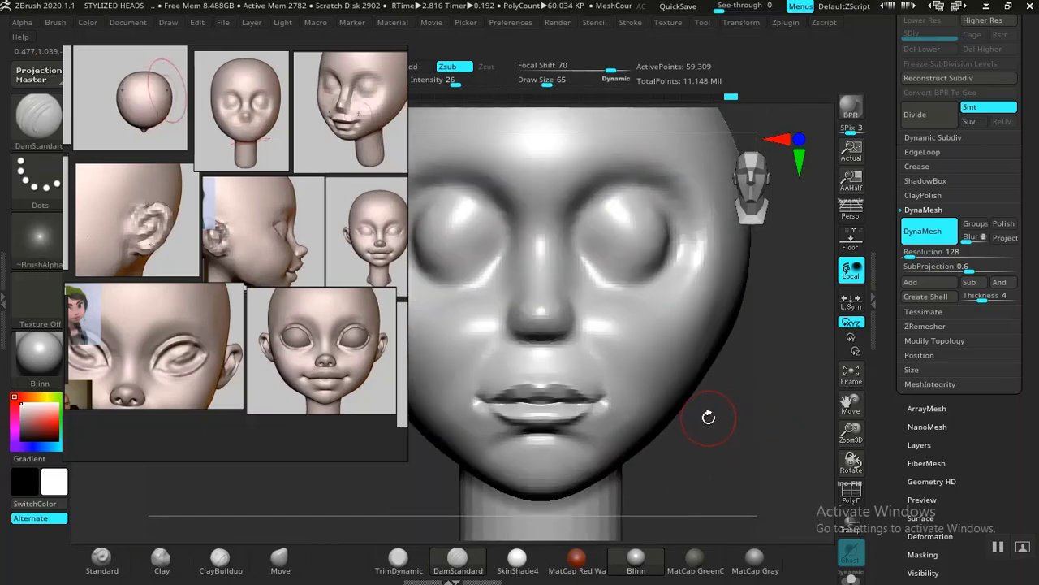
# Step: Add volume along the lower lip with the Clay brush at draw size 65 and intensity 50
pyautogui.moveTo(706, 447)
pyautogui.keyDown('alt'); pyautogui.mouseDown()
pyautogui.moveTo(707, 371)
pyautogui.moveTo(733, 464)
pyautogui.moveTo(756, 401)
pyautogui.moveTo(724, 465)
pyautogui.moveTo(627, 365)
pyautogui.mouseUp(); pyautogui.keyUp('alt')
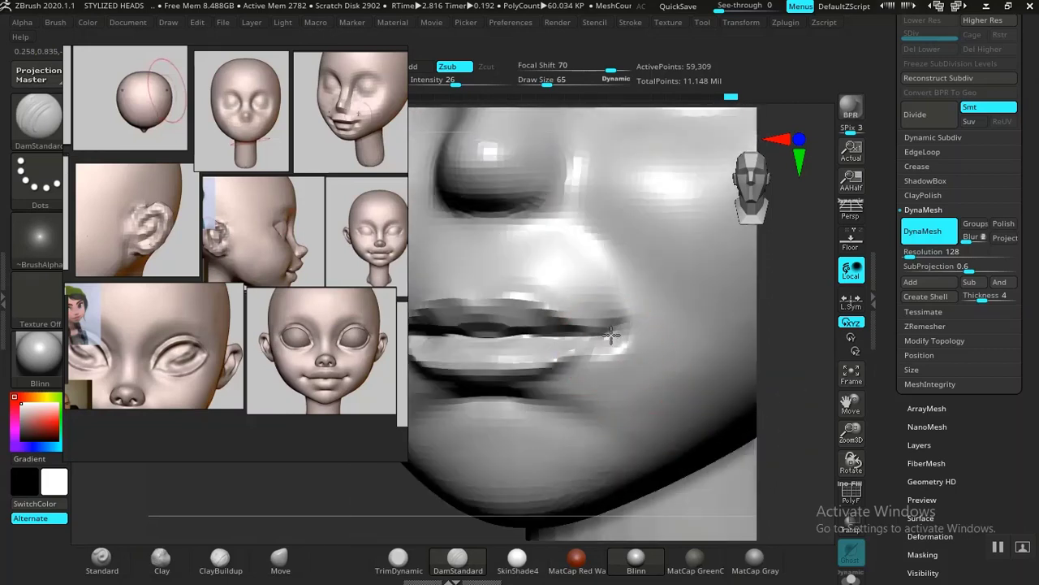
pyautogui.click(172, 564)
pyautogui.moveTo(332, 467)
pyautogui.mouseDown()
pyautogui.moveTo(438, 458)
pyautogui.moveTo(401, 482)
pyautogui.moveTo(586, 347)
pyautogui.mouseUp()
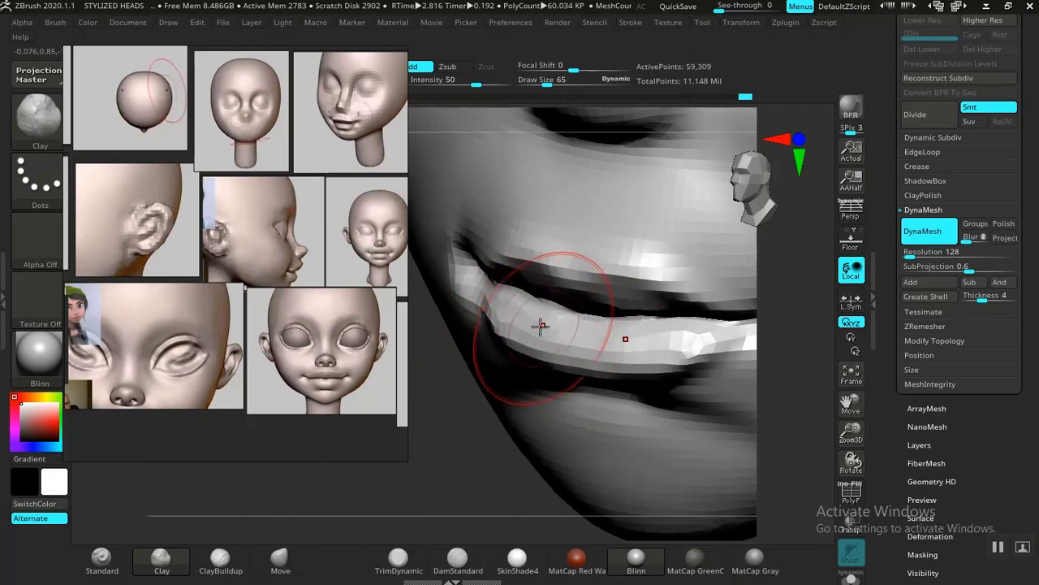
pyautogui.moveTo(563, 324); pyautogui.dragTo(687, 336)
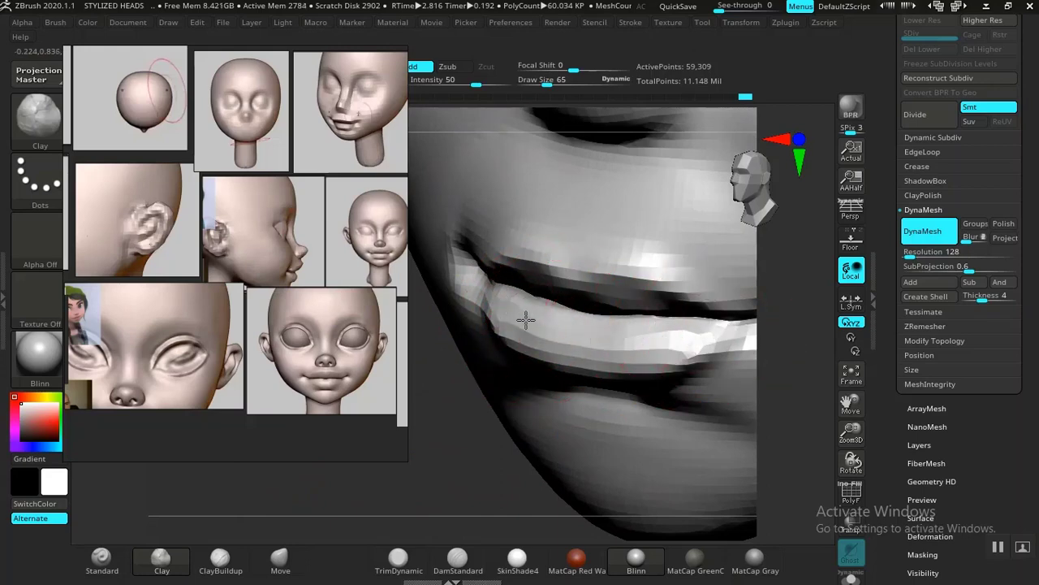
pyautogui.moveTo(492, 306); pyautogui.dragTo(700, 339)
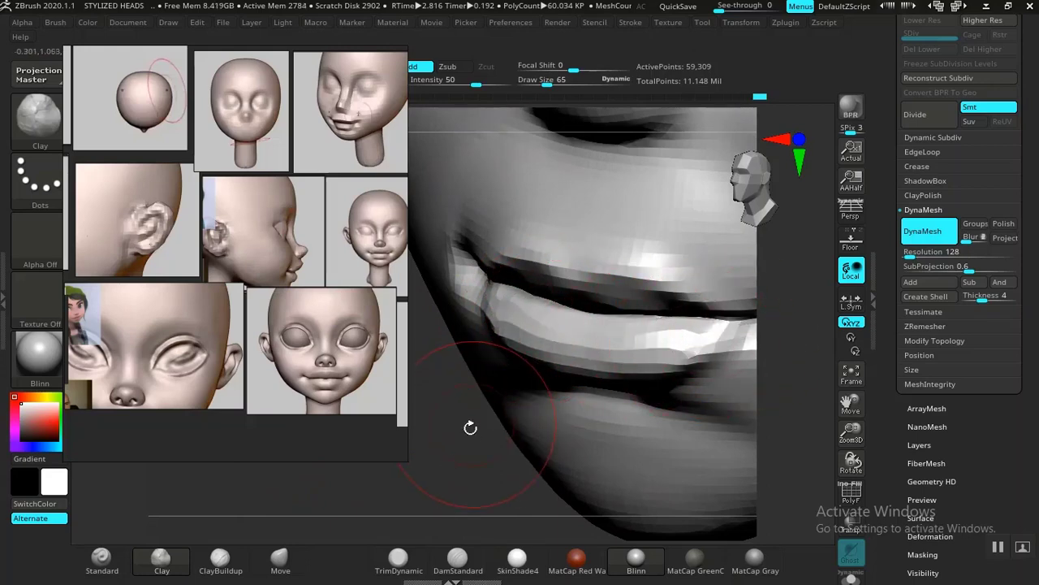
# Step: Build up the upper lip from its middle out to the corner with the Clay brush at draw size 65
pyautogui.moveTo(471, 427); pyautogui.dragTo(623, 317)
pyautogui.moveTo(598, 262); pyautogui.dragTo(682, 275)
pyautogui.moveTo(563, 253)
pyautogui.mouseDown()
pyautogui.moveTo(695, 275)
pyautogui.moveTo(582, 249)
pyautogui.moveTo(508, 271)
pyautogui.mouseUp()
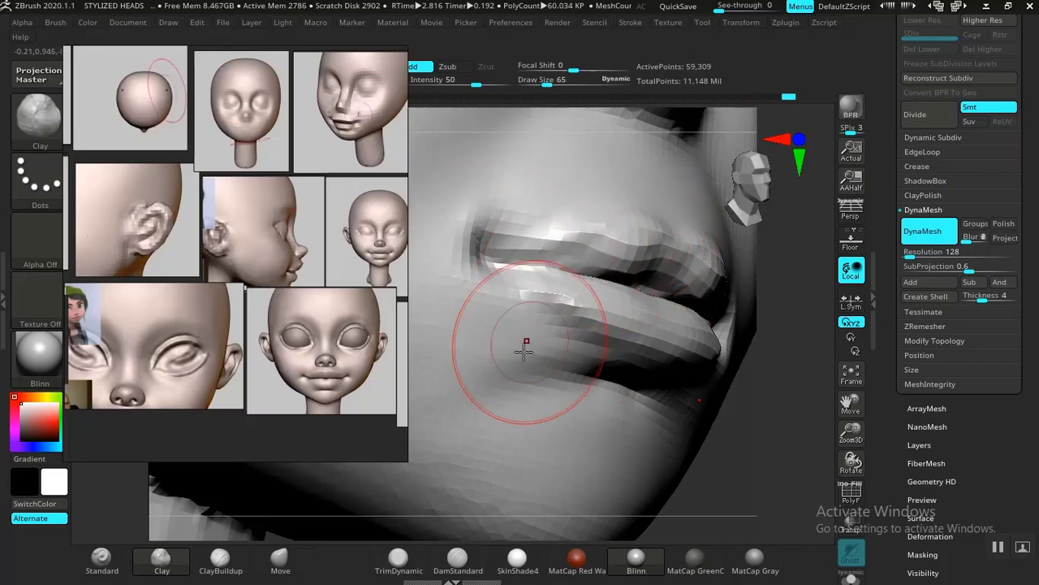
# Step: Sharpen the upper lip near the mouth corner with the DamStandard brush at draw size 65 and check it from several angles
pyautogui.click(457, 559)
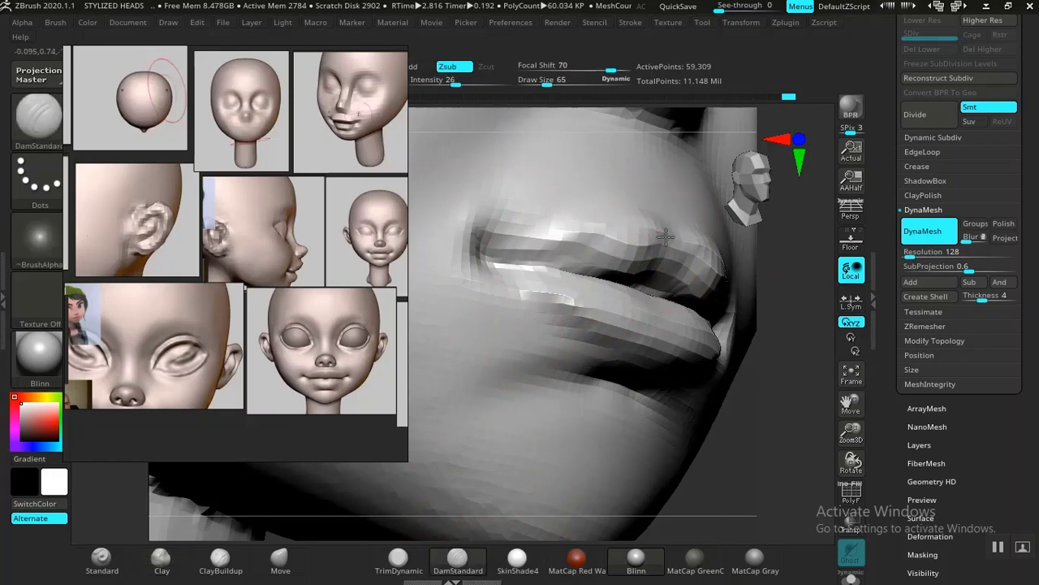
pyautogui.moveTo(532, 247); pyautogui.dragTo(499, 246)
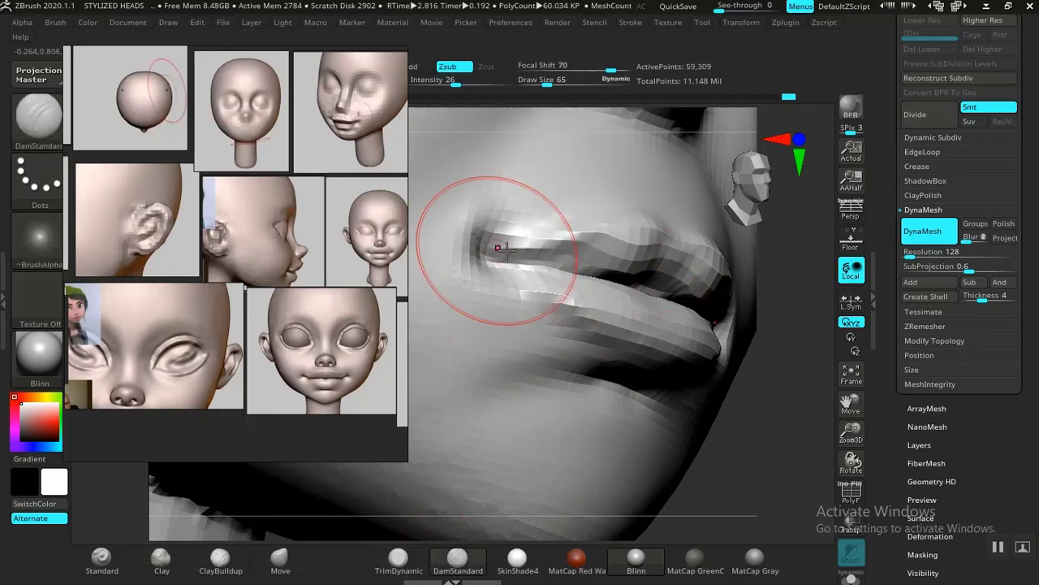
pyautogui.moveTo(766, 461)
pyautogui.keyDown('alt'); pyautogui.mouseDown()
pyautogui.moveTo(759, 381)
pyautogui.moveTo(707, 354)
pyautogui.mouseUp(); pyautogui.keyUp('alt')
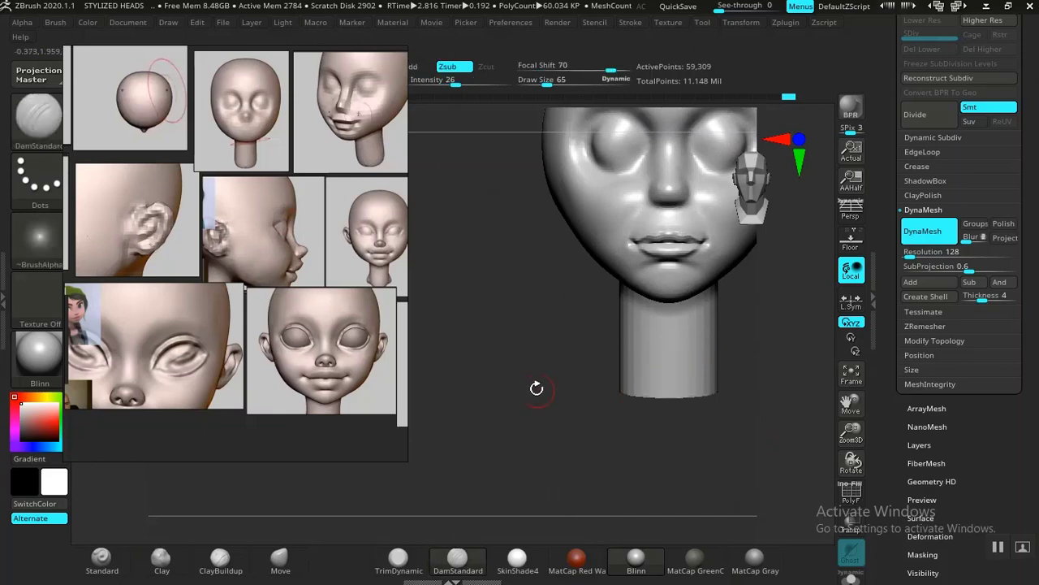
pyautogui.keyDown('alt'); pyautogui.moveTo(536, 388); pyautogui.dragTo(383, 451); pyautogui.keyUp('alt')
pyautogui.moveTo(663, 357)
pyautogui.keyDown('alt'); pyautogui.mouseDown()
pyautogui.moveTo(707, 452)
pyautogui.moveTo(742, 468)
pyautogui.moveTo(763, 464)
pyautogui.moveTo(717, 446)
pyautogui.mouseUp(); pyautogui.keyUp('alt')
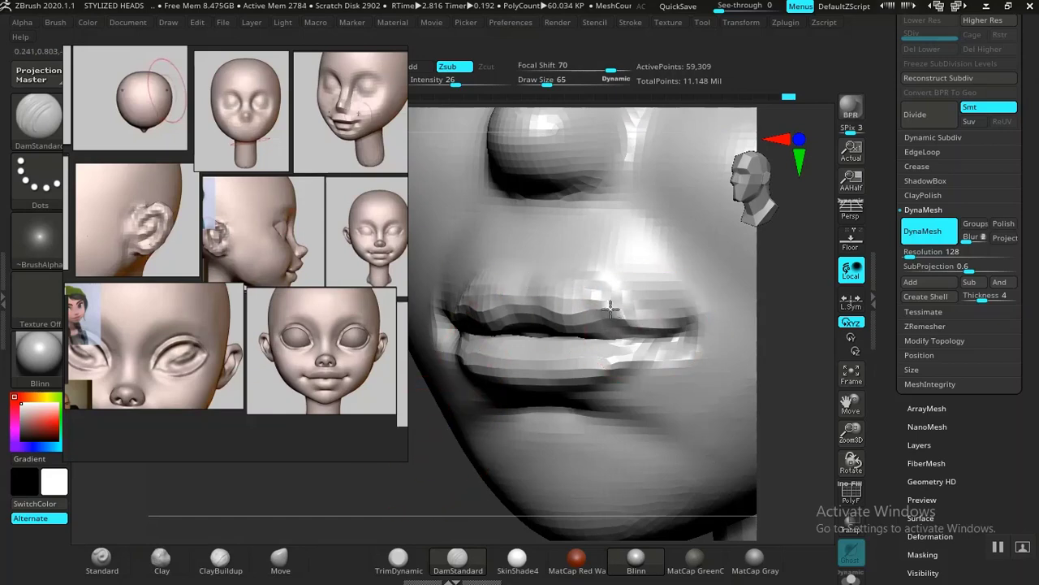
pyautogui.keyDown('alt'); pyautogui.moveTo(436, 423); pyautogui.dragTo(476, 218); pyautogui.keyUp('alt')
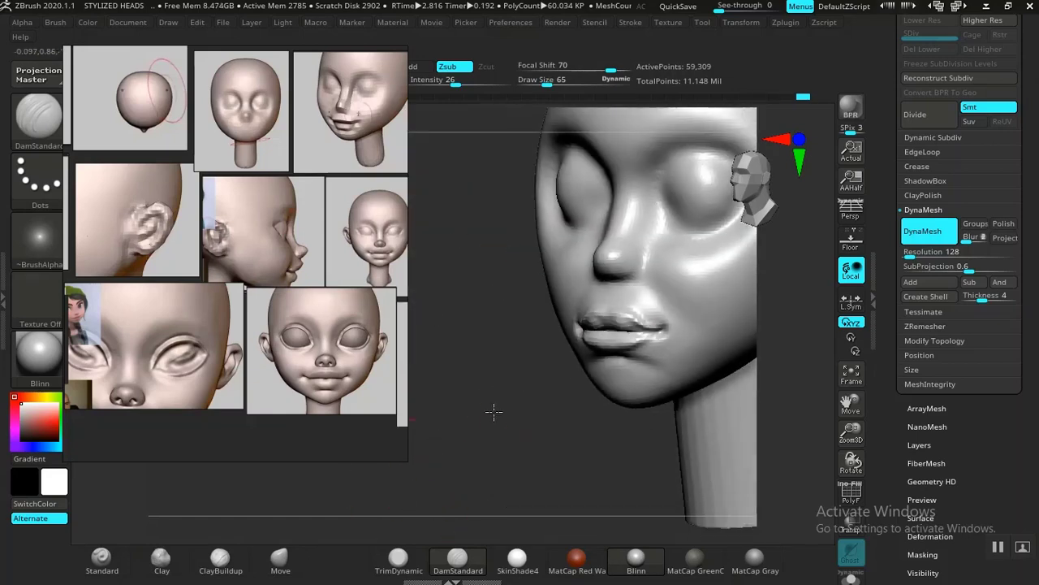
# Step: Try small strokes on the cheek beside the mouth corner and undo them
pyautogui.keyDown('shift'); pyautogui.moveTo(494, 412); pyautogui.dragTo(584, 406); pyautogui.keyUp('shift')
pyautogui.moveTo(677, 386)
pyautogui.keyDown('alt'); pyautogui.mouseDown()
pyautogui.moveTo(691, 380)
pyautogui.moveTo(642, 393)
pyautogui.moveTo(710, 398)
pyautogui.moveTo(667, 366)
pyautogui.moveTo(642, 418)
pyautogui.moveTo(712, 436)
pyautogui.moveTo(706, 399)
pyautogui.moveTo(729, 456)
pyautogui.moveTo(731, 376)
pyautogui.moveTo(722, 371)
pyautogui.moveTo(731, 463)
pyautogui.moveTo(728, 445)
pyautogui.moveTo(583, 387)
pyautogui.mouseUp(); pyautogui.keyUp('alt')
pyautogui.moveTo(630, 418); pyautogui.dragTo(634, 420)
pyautogui.keyDown('shift'); pyautogui.moveTo(619, 392); pyautogui.dragTo(616, 406); pyautogui.keyUp('shift')
pyautogui.hotkey('ctrl', 'z')
pyautogui.hotkey('ctrl', 'z')
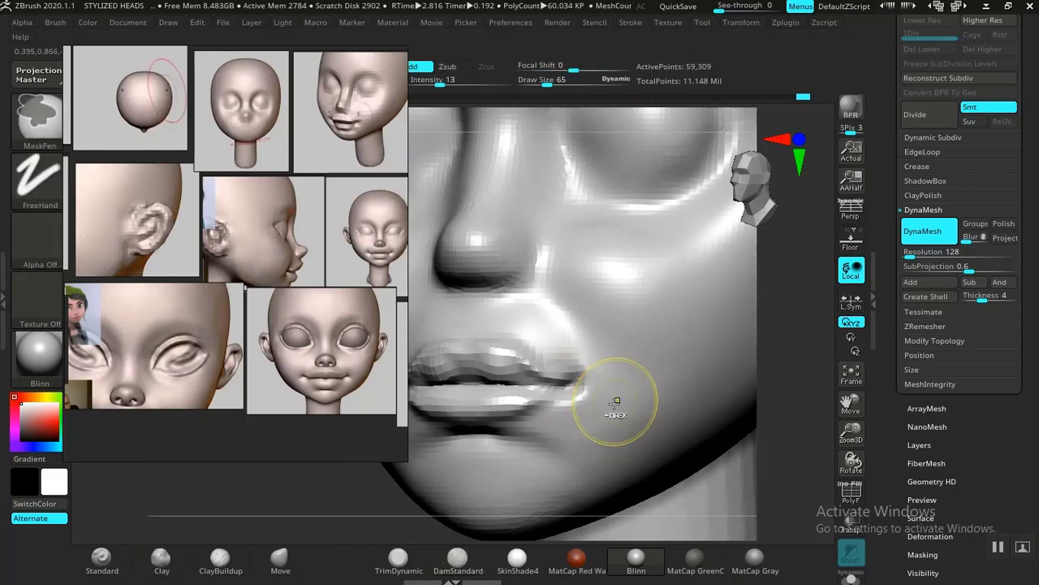
# Step: Compare the sculpted face with the three-quarter reference head, examining its eye, nose and mouth forms up close
pyautogui.moveTo(757, 429); pyautogui.dragTo(674, 350)
pyautogui.moveTo(696, 400); pyautogui.dragTo(738, 462)
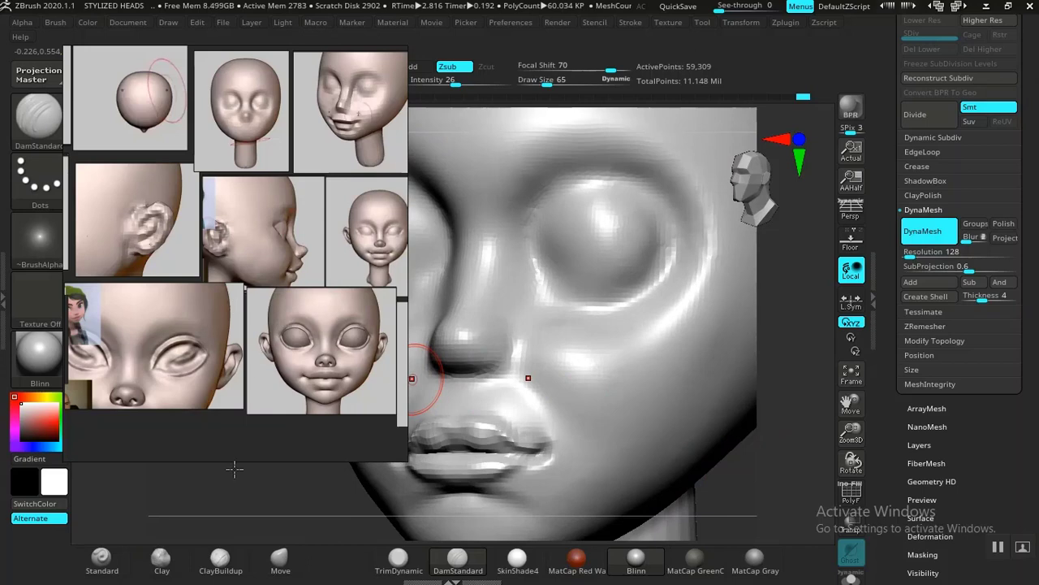
pyautogui.moveTo(237, 459); pyautogui.dragTo(670, 364)
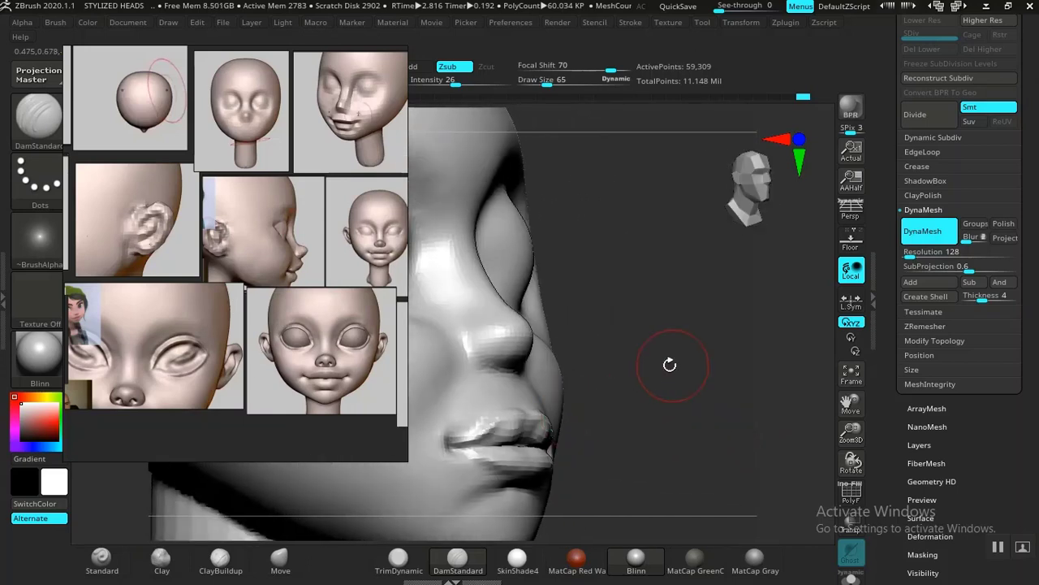
pyautogui.moveTo(174, 339); pyautogui.dragTo(293, 293, button='middle')
pyautogui.moveTo(161, 250); pyautogui.dragTo(272, 309, button='middle')
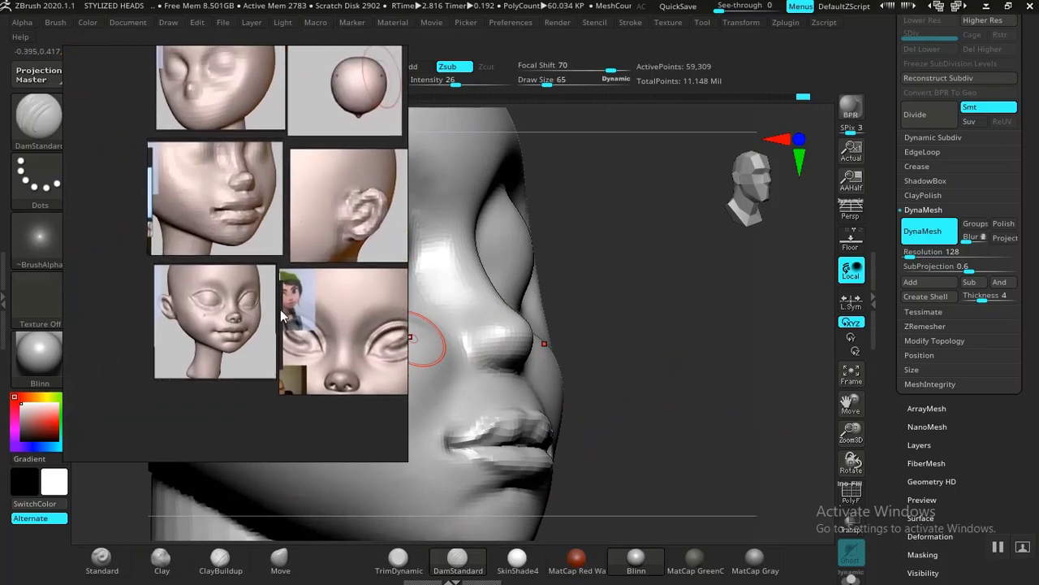
pyautogui.scroll(6, 281, 310)
pyautogui.scroll(2, 288, 261)
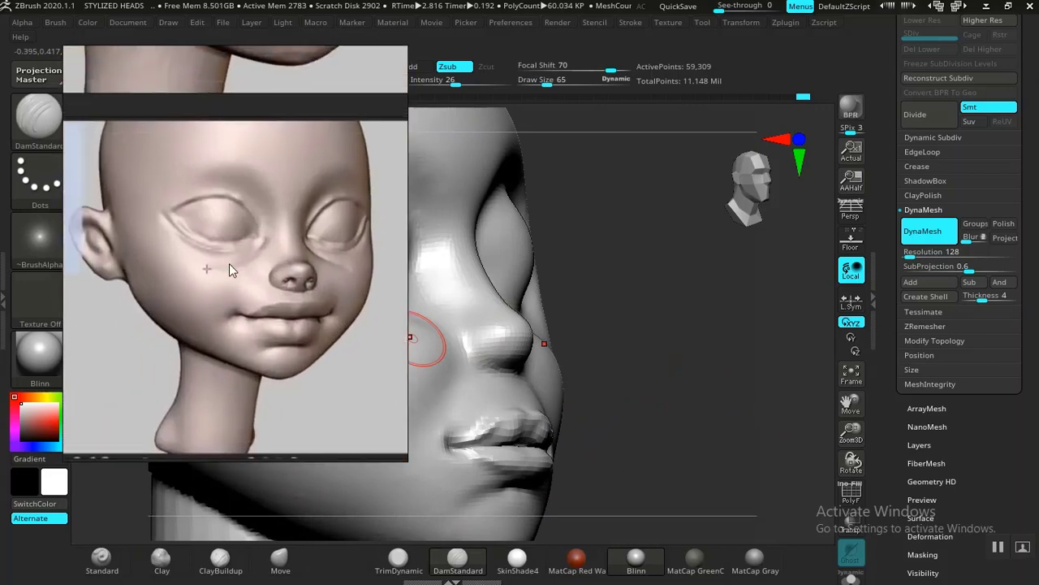
# Step: Define the area between the inner eye socket and the side of the nose with the DamStandard brush at draw size 65
pyautogui.moveTo(677, 394)
pyautogui.mouseDown()
pyautogui.moveTo(704, 382)
pyautogui.moveTo(696, 378)
pyautogui.moveTo(727, 413)
pyautogui.mouseUp()
pyautogui.moveTo(725, 406)
pyautogui.mouseDown()
pyautogui.moveTo(733, 376)
pyautogui.moveTo(736, 390)
pyautogui.moveTo(775, 385)
pyautogui.mouseUp()
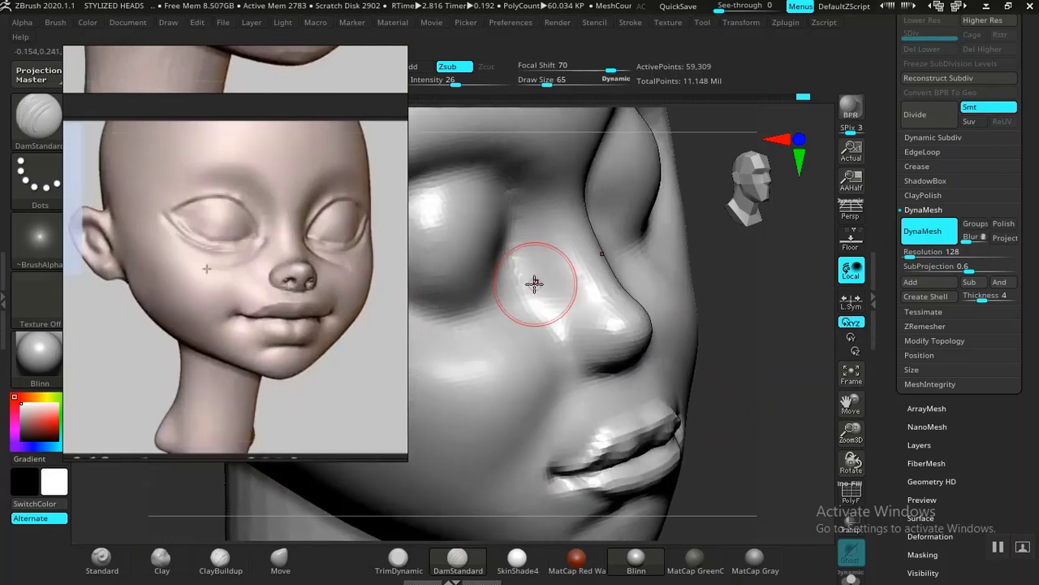
pyautogui.keyDown('shift'); pyautogui.moveTo(526, 328); pyautogui.dragTo(535, 255); pyautogui.keyUp('shift')
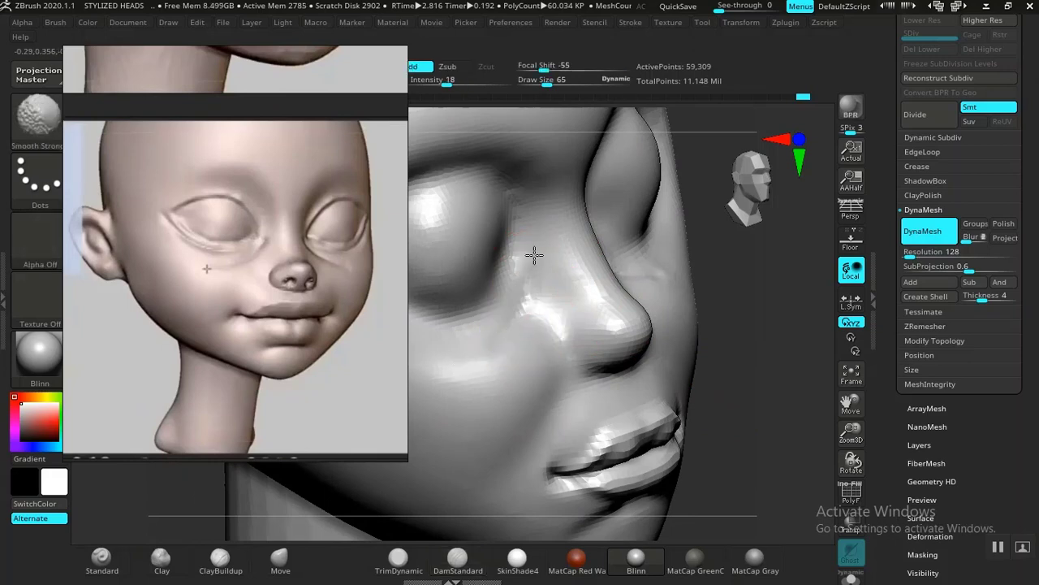
# Step: Build up the inner cheek between the eye and nose with the Clay brush at draw size 97 and intensity 50
pyautogui.click(162, 561)
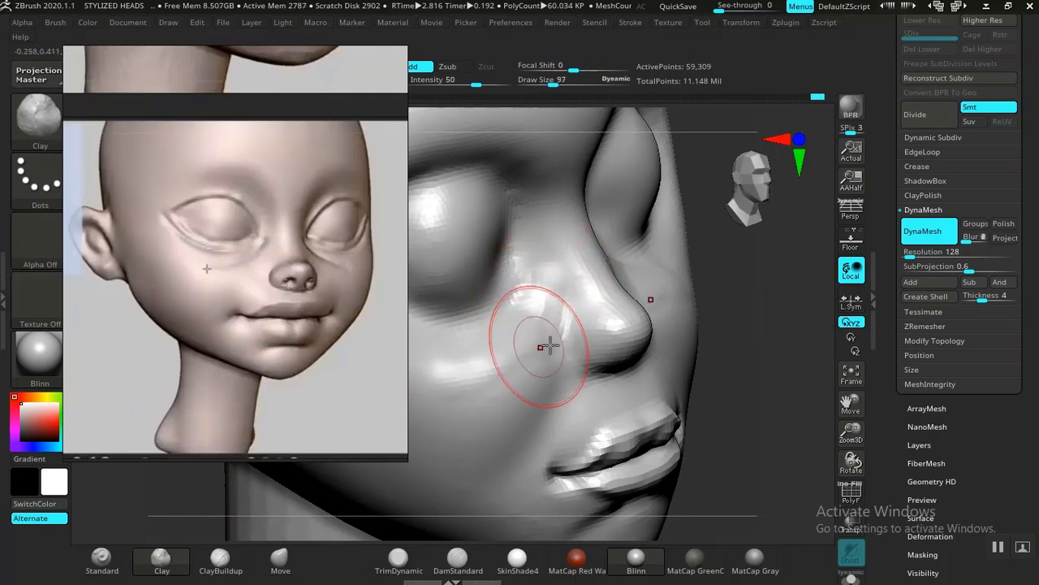
pyautogui.keyDown('alt'); pyautogui.moveTo(787, 422); pyautogui.dragTo(857, 420); pyautogui.keyUp('alt')
pyautogui.moveTo(621, 284); pyautogui.dragTo(616, 301)
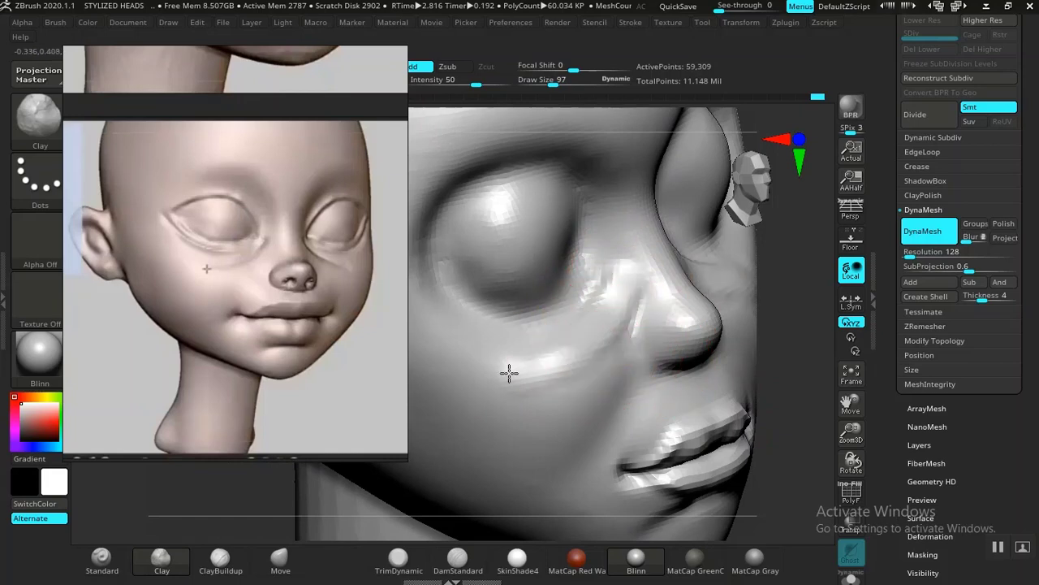
# Step: Build up the cheek ridge below the eye and the side of the nose with the Clay brush at intensity 50, smoothing the strokes
pyautogui.moveTo(509, 372)
pyautogui.mouseDown()
pyautogui.moveTo(466, 363)
pyautogui.moveTo(449, 411)
pyautogui.mouseUp()
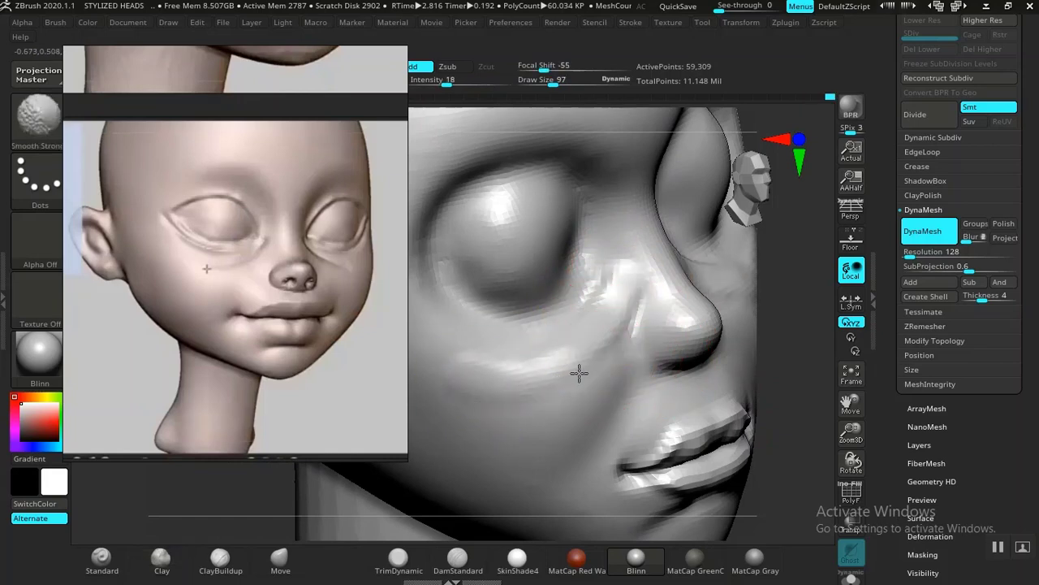
pyautogui.keyDown('shift'); pyautogui.moveTo(614, 332); pyautogui.dragTo(639, 284); pyautogui.keyUp('shift')
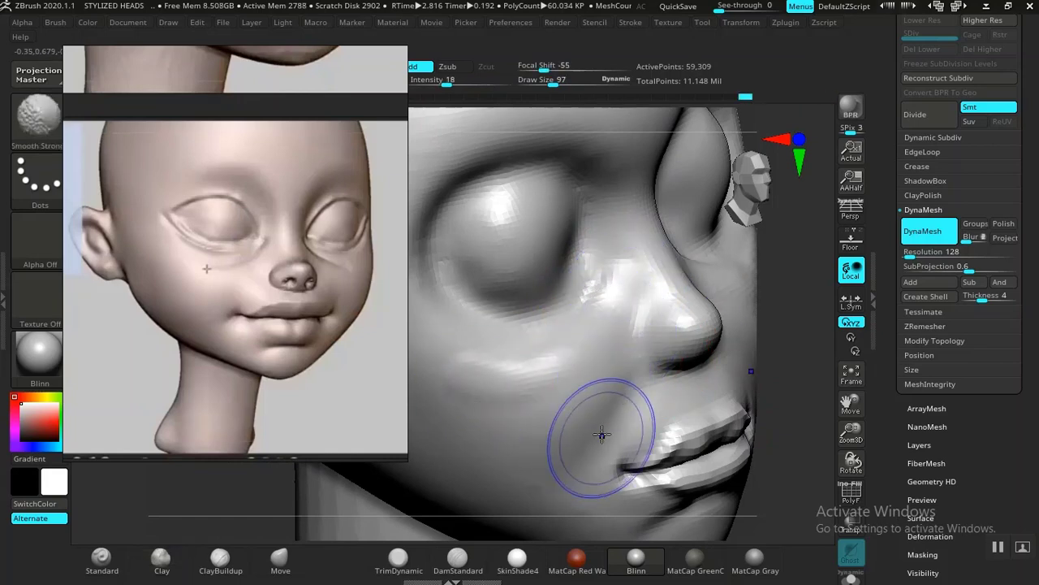
pyautogui.moveTo(781, 366); pyautogui.dragTo(565, 352)
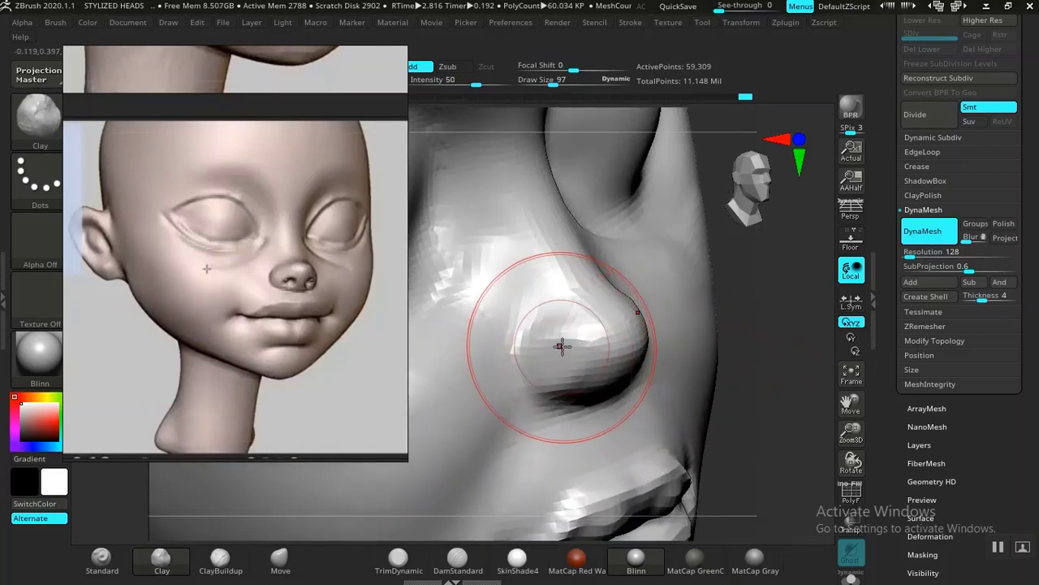
pyautogui.moveTo(556, 347)
pyautogui.mouseDown()
pyautogui.moveTo(541, 374)
pyautogui.moveTo(537, 354)
pyautogui.moveTo(636, 311)
pyautogui.moveTo(512, 357)
pyautogui.moveTo(557, 332)
pyautogui.moveTo(625, 325)
pyautogui.mouseUp()
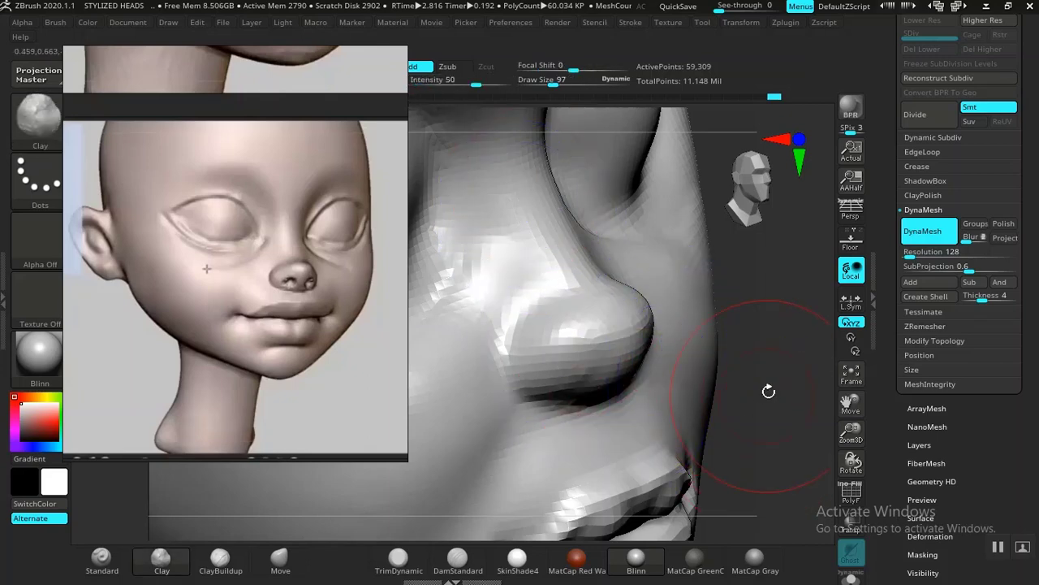
# Step: Pull the tip of the nose slightly forward in profile with the Move brush at draw size 57
pyautogui.moveTo(766, 325)
pyautogui.mouseDown()
pyautogui.moveTo(766, 304)
pyautogui.moveTo(770, 380)
pyautogui.moveTo(761, 333)
pyautogui.moveTo(771, 343)
pyautogui.moveTo(760, 341)
pyautogui.mouseUp()
pyautogui.moveTo(656, 336); pyautogui.dragTo(677, 344)
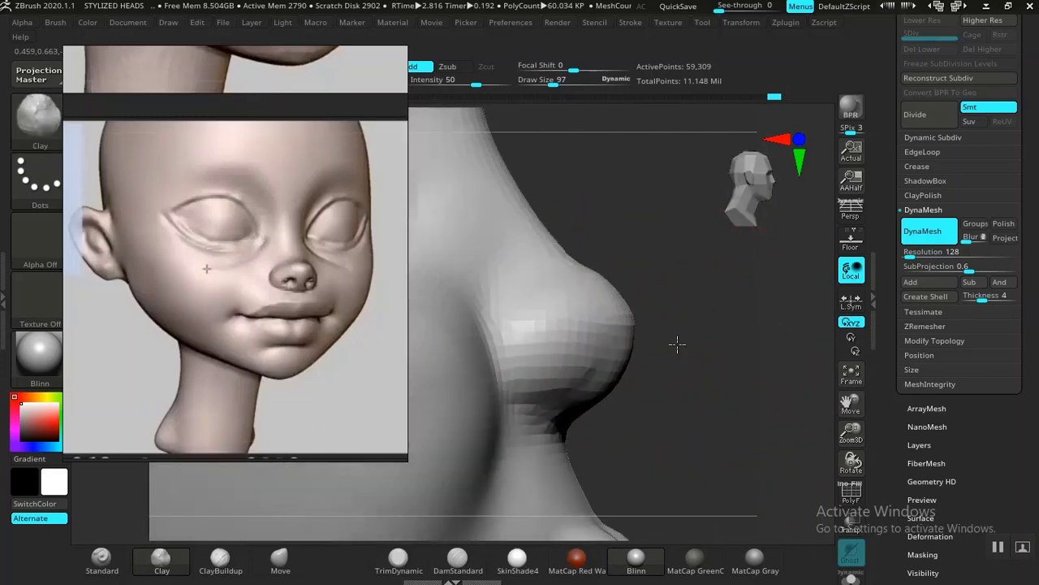
pyautogui.click(279, 558)
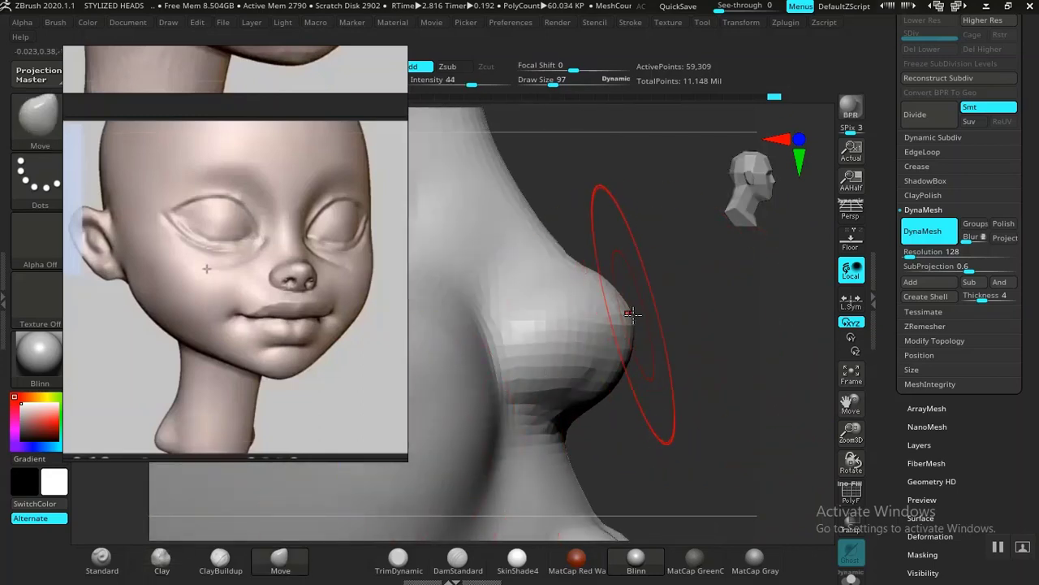
pyautogui.press('[')
pyautogui.press('[')
pyautogui.press('[')
pyautogui.moveTo(627, 315); pyautogui.dragTo(636, 314)
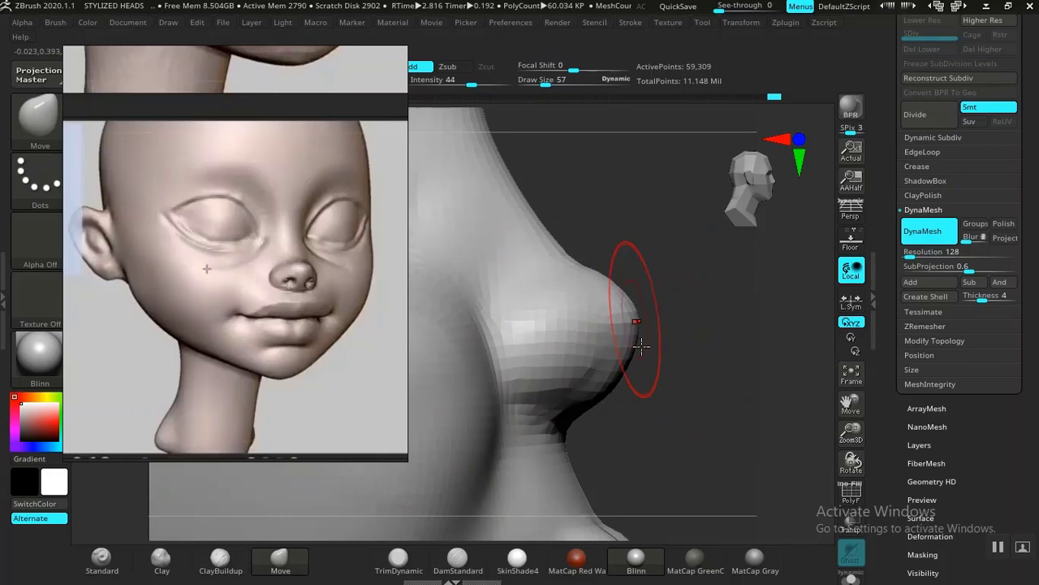
# Step: Carve the nostril cavity into the underside of the nose with the Standard brush at draw size 57 and intensity 23
pyautogui.moveTo(648, 359); pyautogui.dragTo(692, 374)
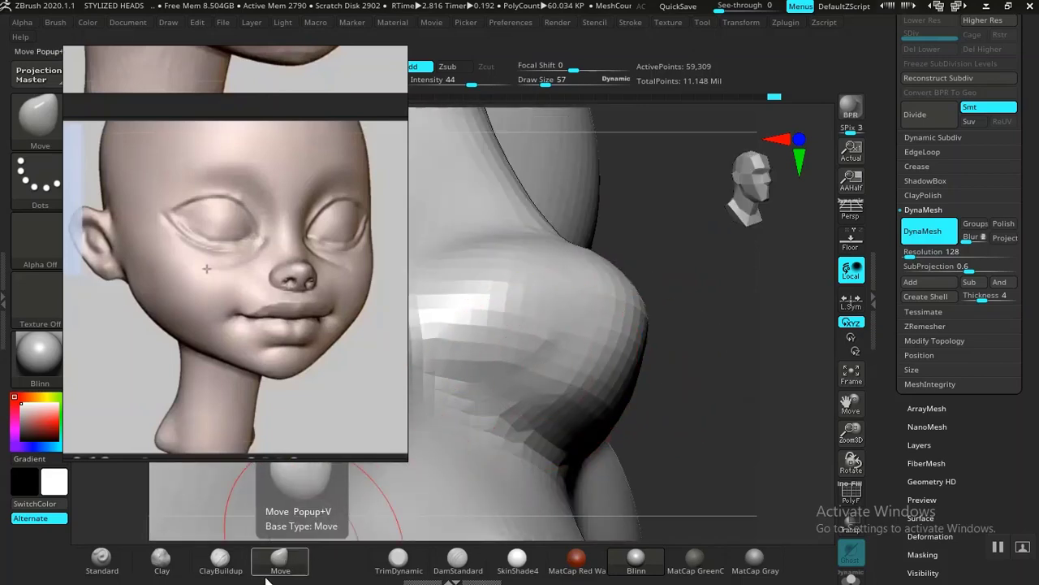
pyautogui.click(101, 558)
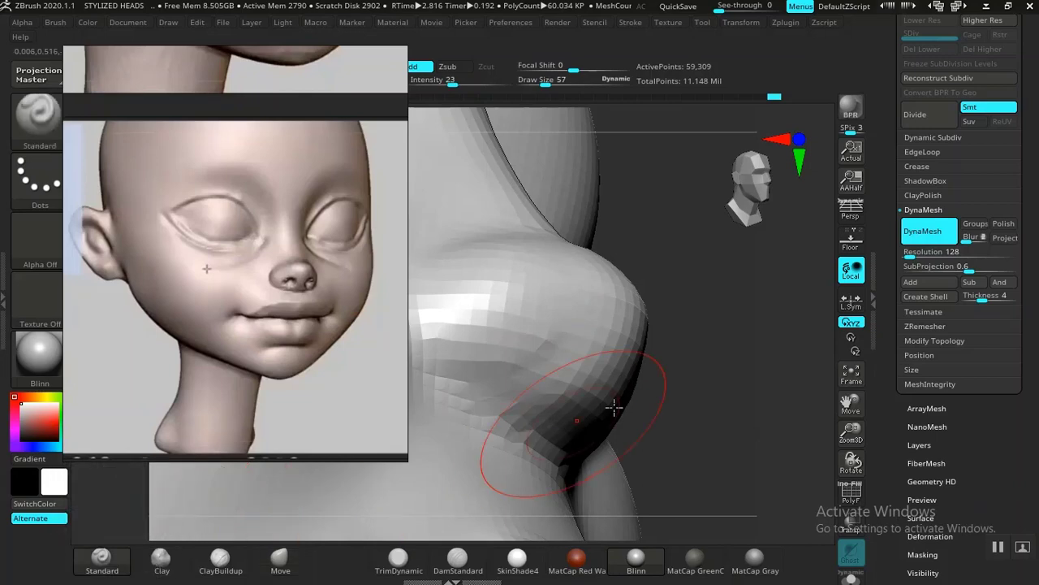
pyautogui.moveTo(511, 360)
pyautogui.mouseDown()
pyautogui.moveTo(507, 370)
pyautogui.moveTo(503, 357)
pyautogui.mouseUp()
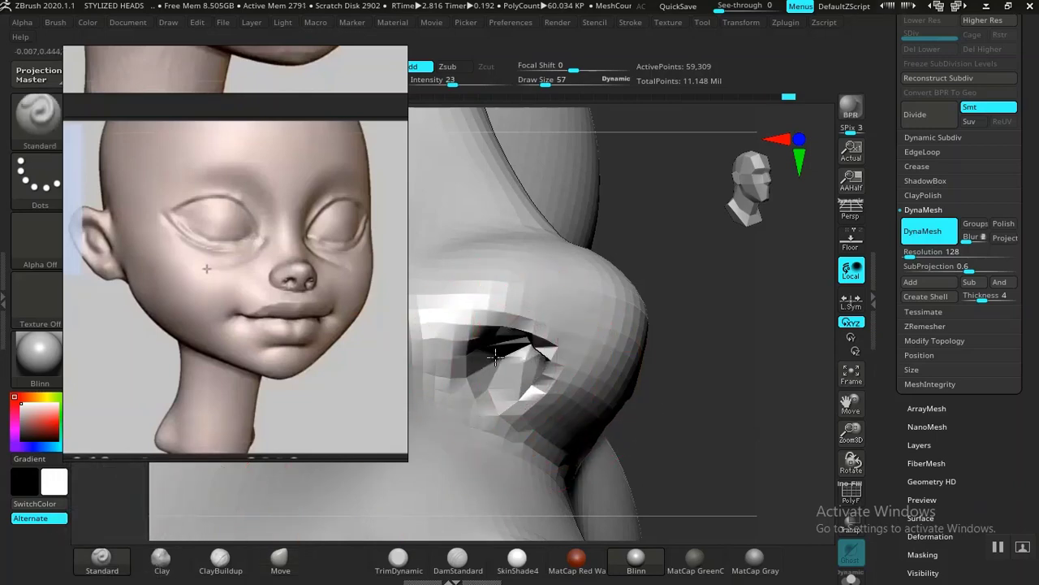
# Step: Smooth the rough surface around the outer side of the eye socket and the upper cheek
pyautogui.keyDown('alt'); pyautogui.moveTo(780, 399); pyautogui.dragTo(715, 374); pyautogui.keyUp('alt')
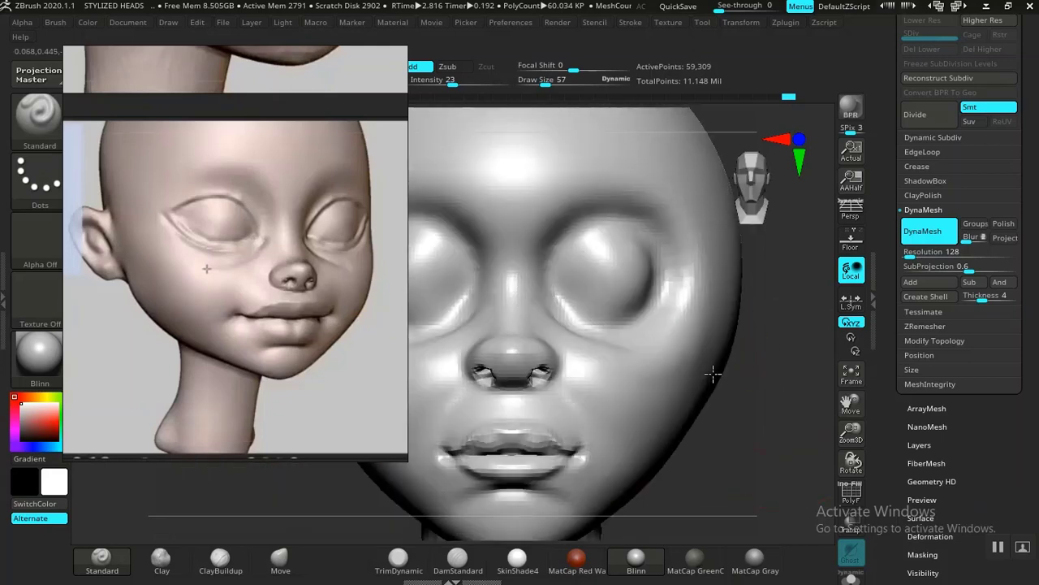
pyautogui.keyDown('alt'); pyautogui.moveTo(752, 455); pyautogui.dragTo(652, 366); pyautogui.keyUp('alt')
pyautogui.keyDown('alt'); pyautogui.moveTo(655, 411); pyautogui.dragTo(557, 309); pyautogui.keyUp('alt')
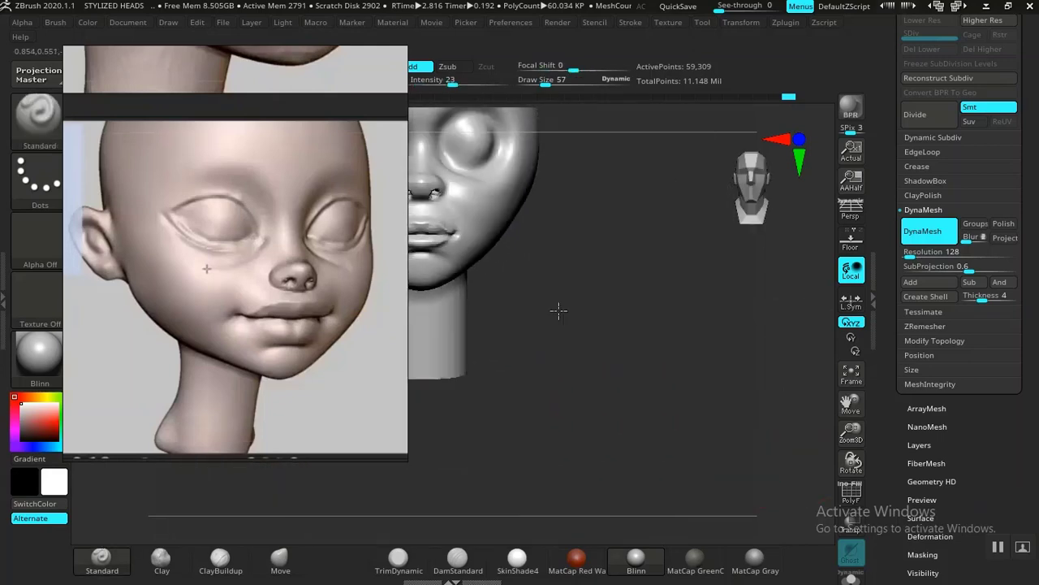
pyautogui.keyDown('alt'); pyautogui.moveTo(622, 336); pyautogui.dragTo(734, 426); pyautogui.keyUp('alt')
pyautogui.keyDown('alt'); pyautogui.moveTo(733, 427); pyautogui.dragTo(659, 374); pyautogui.keyUp('alt')
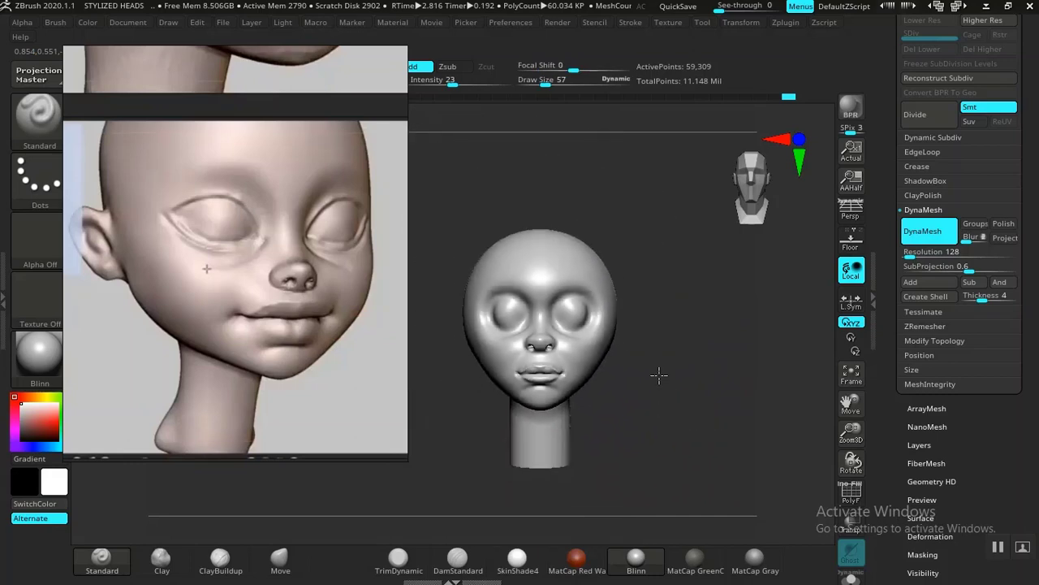
pyautogui.keyDown('alt'); pyautogui.moveTo(674, 418); pyautogui.dragTo(789, 480); pyautogui.keyUp('alt')
pyautogui.keyDown('alt'); pyautogui.moveTo(500, 491); pyautogui.dragTo(551, 523); pyautogui.keyUp('alt')
pyautogui.keyDown('shift'); pyautogui.moveTo(572, 279); pyautogui.dragTo(542, 298); pyautogui.keyUp('shift')
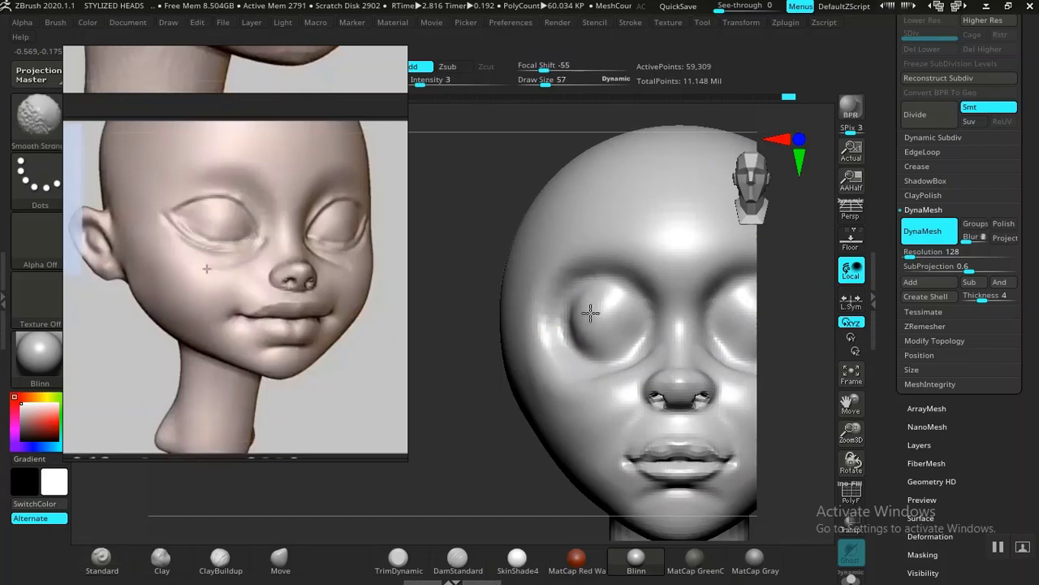
pyautogui.moveTo(442, 438)
pyautogui.mouseDown()
pyautogui.moveTo(433, 436)
pyautogui.moveTo(424, 476)
pyautogui.moveTo(420, 458)
pyautogui.moveTo(392, 444)
pyautogui.moveTo(422, 447)
pyautogui.moveTo(455, 434)
pyautogui.moveTo(466, 464)
pyautogui.moveTo(448, 480)
pyautogui.moveTo(452, 492)
pyautogui.moveTo(455, 479)
pyautogui.mouseUp()
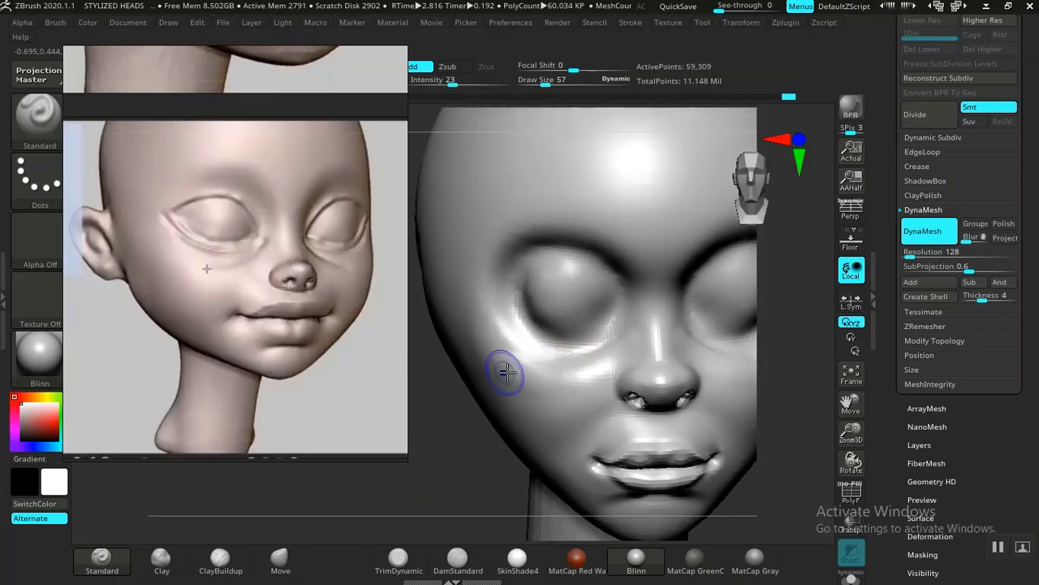
pyautogui.press('shift')
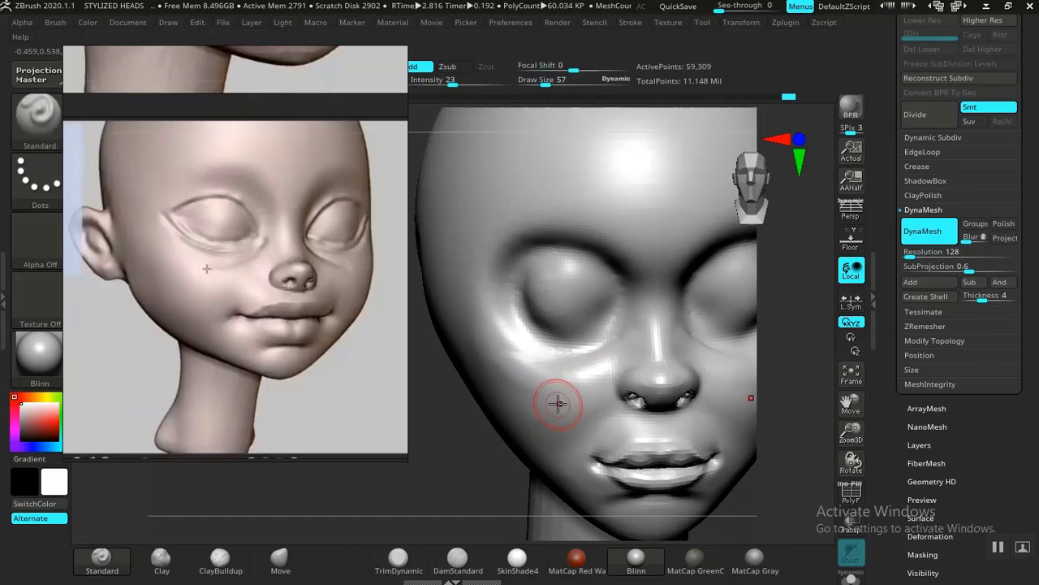
# Step: Soften the outer edge of the eye with the Standard brush at draw size 165 and intensity 23
pyautogui.press(']')
pyautogui.press(']')
pyautogui.press(']')
pyautogui.press(']')
pyautogui.press(']')
pyautogui.press(']')
pyautogui.press(']')
pyautogui.press(']')
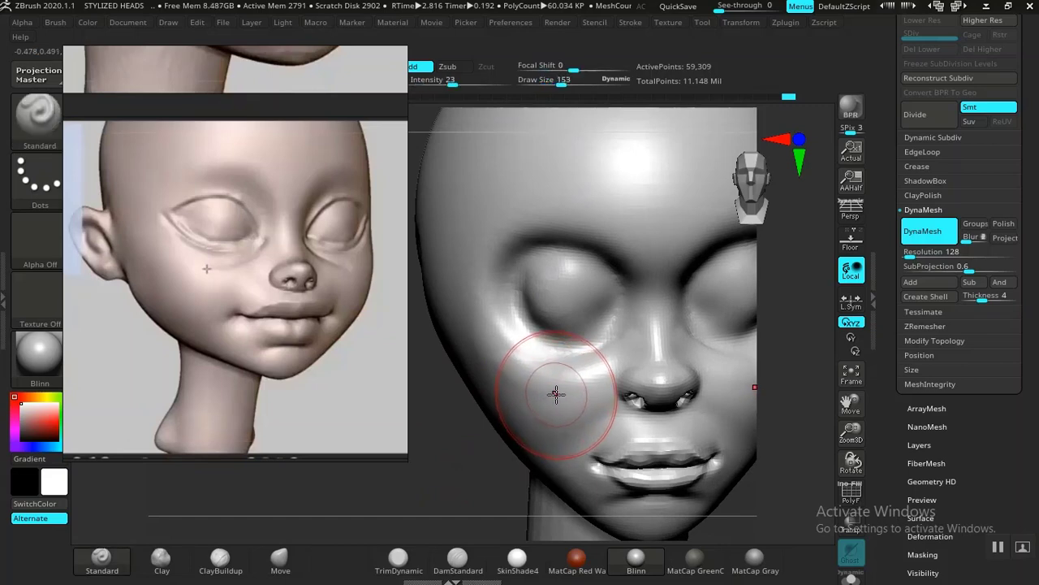
pyautogui.moveTo(495, 425); pyautogui.dragTo(464, 441)
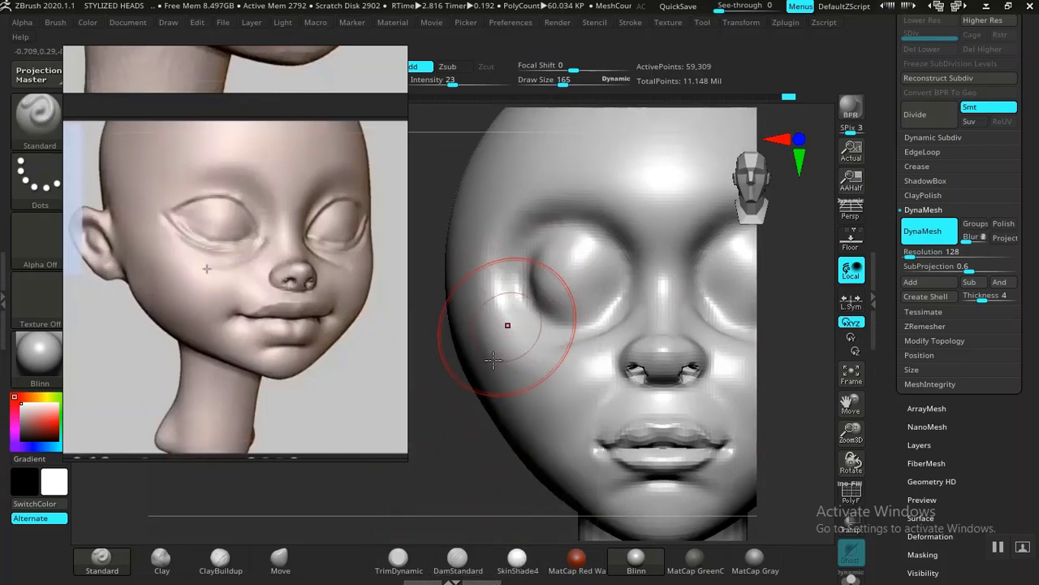
pyautogui.moveTo(566, 277)
pyautogui.keyDown('shift'); pyautogui.mouseDown()
pyautogui.moveTo(551, 278)
pyautogui.moveTo(576, 294)
pyautogui.moveTo(564, 292)
pyautogui.mouseUp(); pyautogui.keyUp('shift')
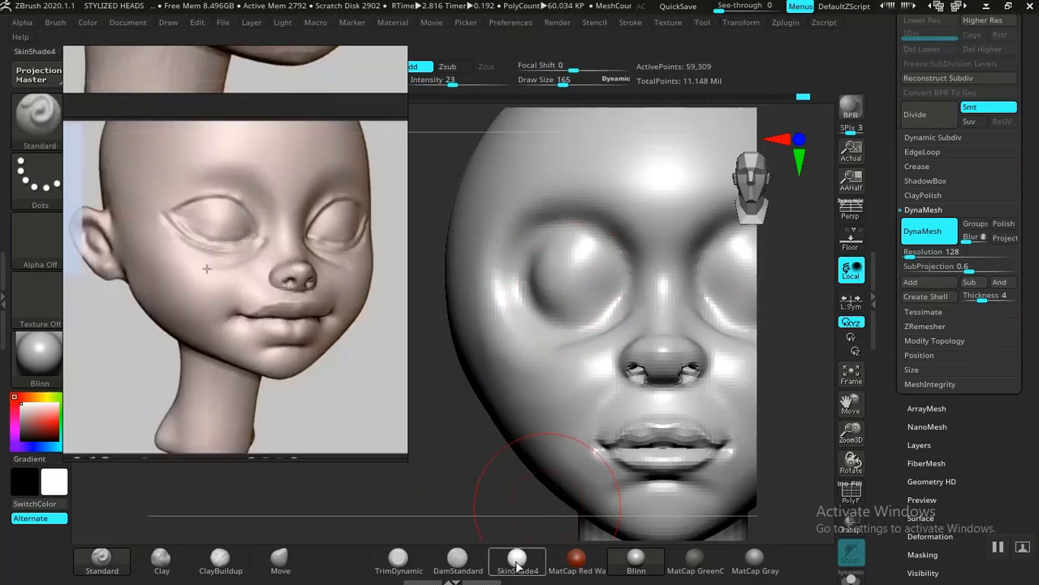
# Step: Carve the upper eyelid crease, outer eye corner and lower eyelid line with the DamStandard brush at draw size 165 and intensity 26
pyautogui.click(457, 559)
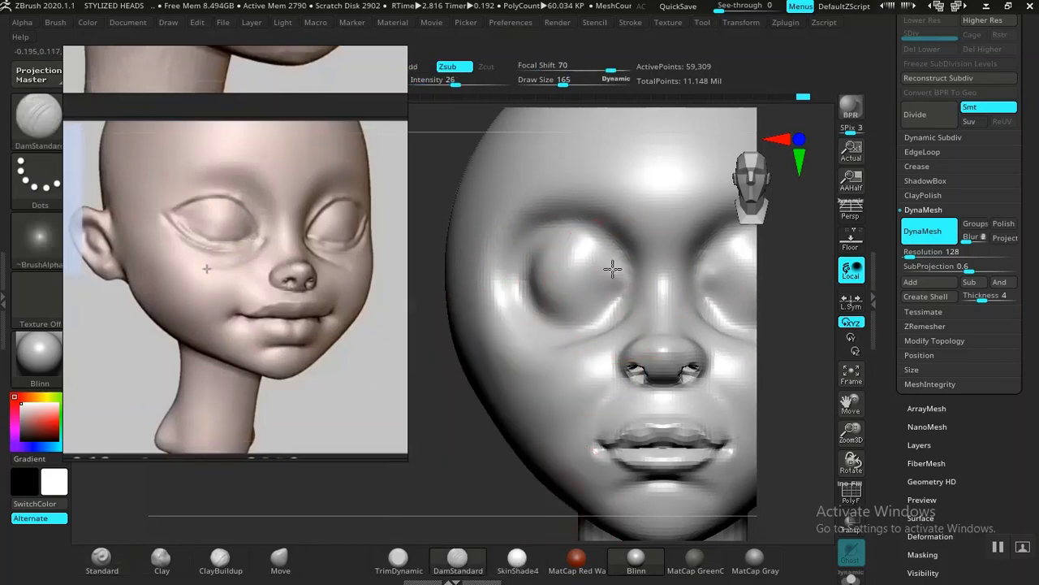
pyautogui.press('ctrl')
pyautogui.press('ctrl')
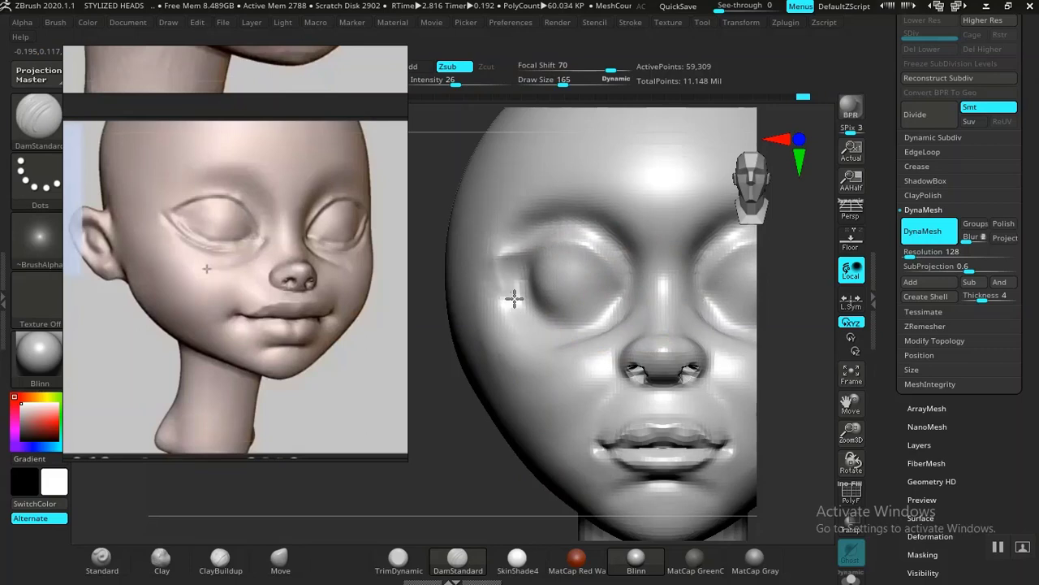
pyautogui.moveTo(556, 328)
pyautogui.mouseDown()
pyautogui.moveTo(607, 317)
pyautogui.moveTo(633, 293)
pyautogui.mouseUp()
# Step: Detail the inner corner of the eye with the DamStandard brush at draw size 121
pyautogui.press('f')
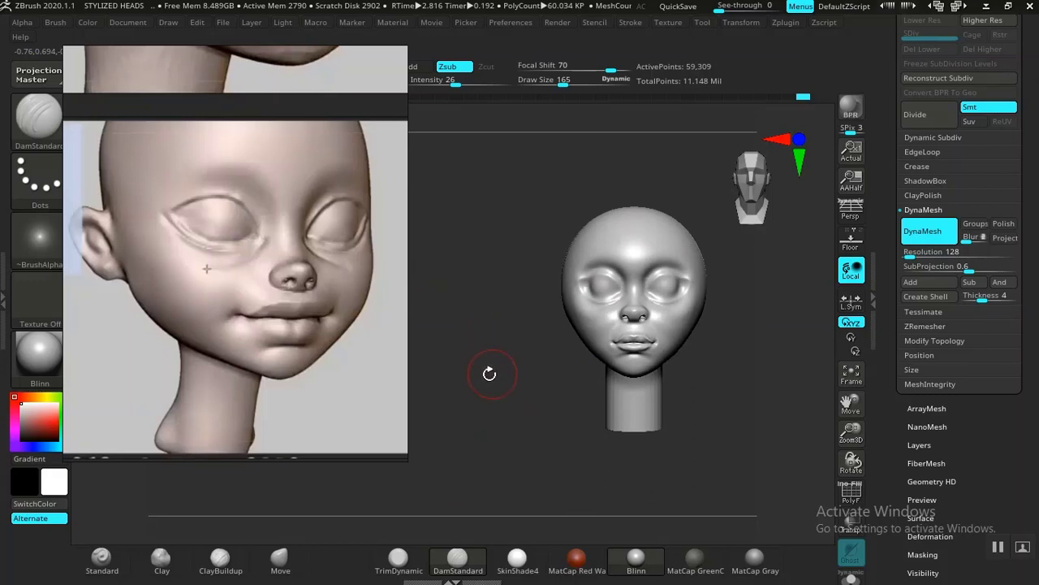
pyautogui.keyDown('alt'); pyautogui.moveTo(490, 374); pyautogui.dragTo(526, 476); pyautogui.keyUp('alt')
pyautogui.moveTo(446, 443)
pyautogui.keyDown('alt'); pyautogui.mouseDown()
pyautogui.moveTo(468, 420)
pyautogui.moveTo(477, 473)
pyautogui.moveTo(460, 485)
pyautogui.mouseUp(); pyautogui.keyUp('alt')
pyautogui.press('f')
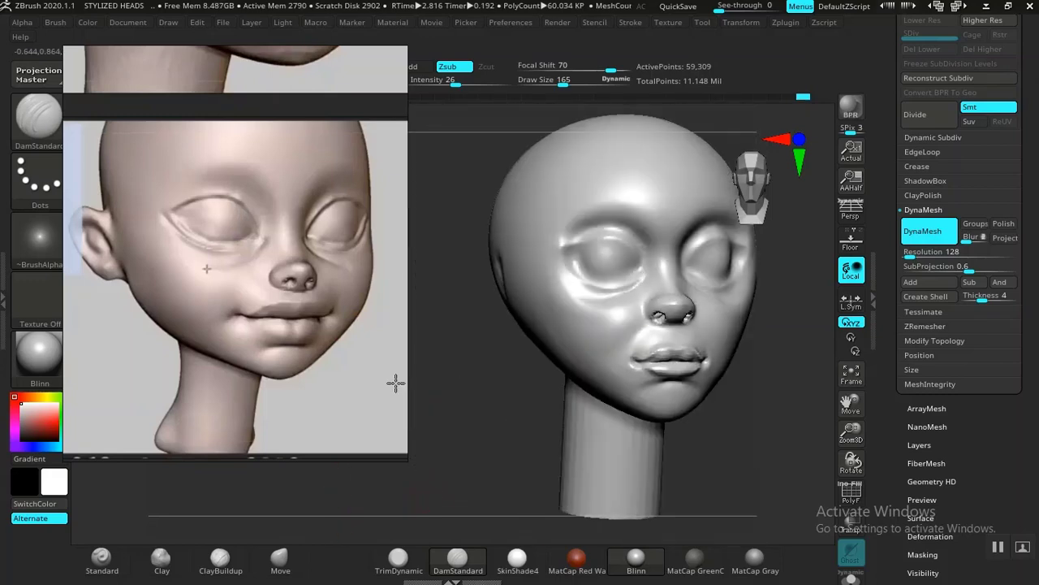
pyautogui.keyDown('alt'); pyautogui.moveTo(395, 382); pyautogui.dragTo(433, 494); pyautogui.keyUp('alt')
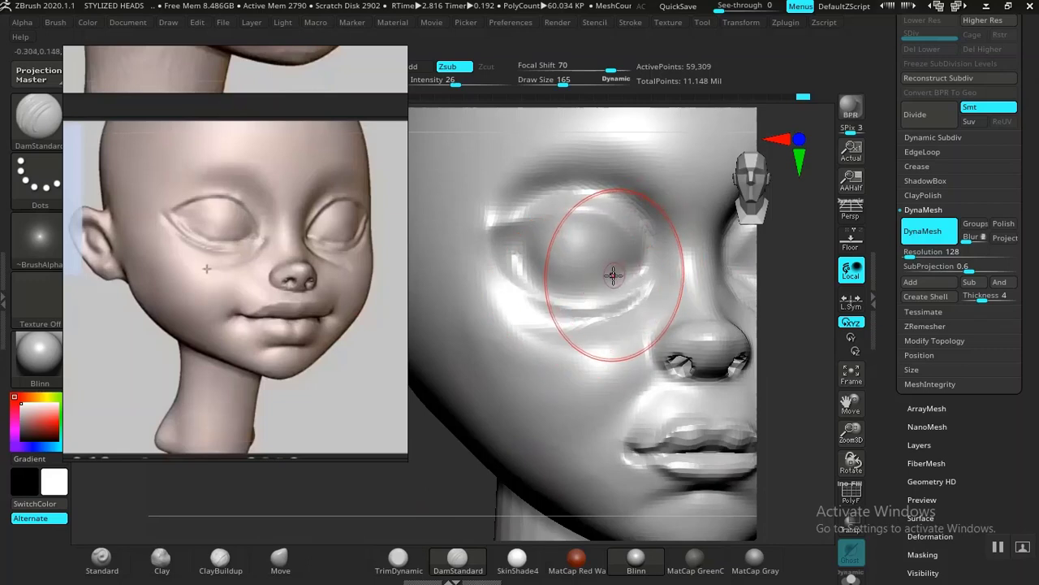
pyautogui.press('s')
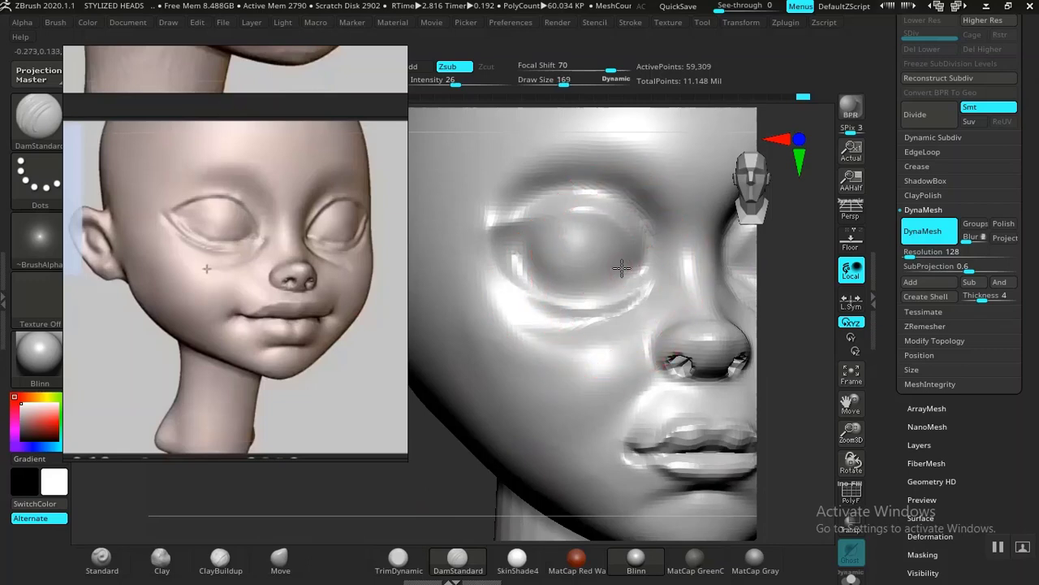
pyautogui.moveTo(622, 268); pyautogui.dragTo(616, 269)
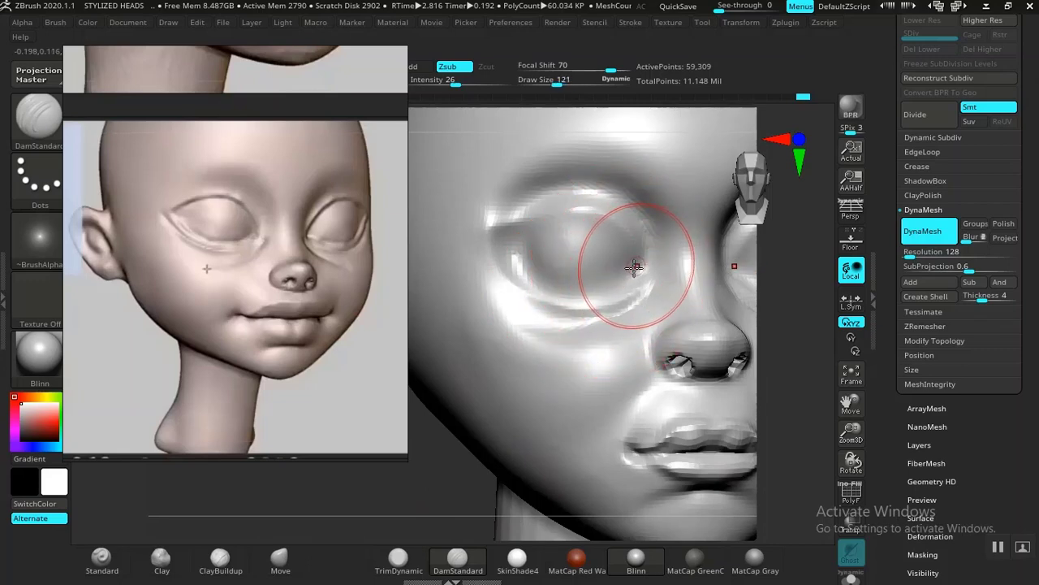
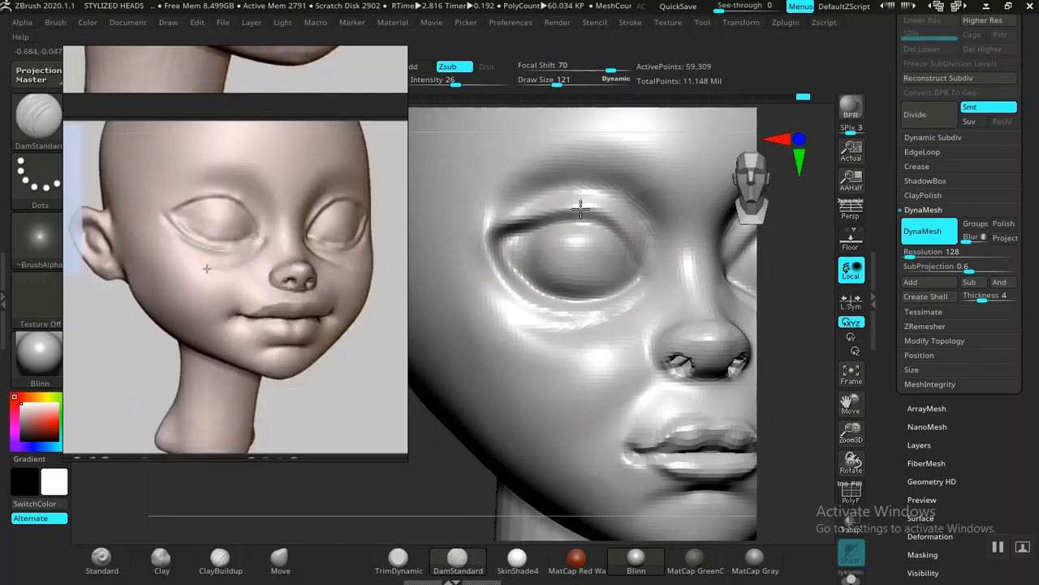
# Step: Carve the inner end of the upper eyelid crease with the DamStandard brush at draw size 121 and intensity 26
pyautogui.moveTo(613, 221); pyautogui.dragTo(644, 273)
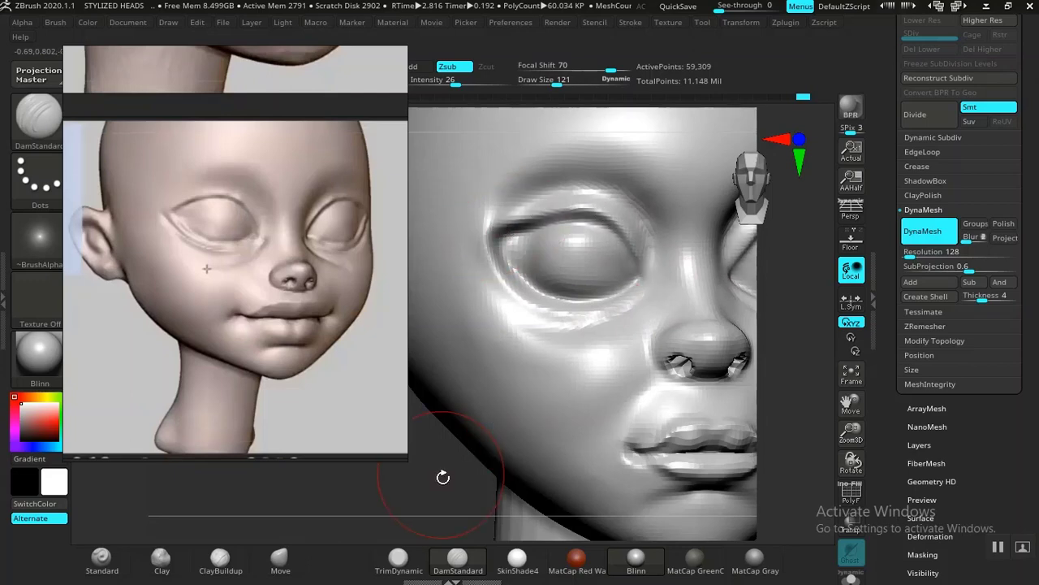
pyautogui.keyDown('alt'); pyautogui.moveTo(441, 476); pyautogui.dragTo(410, 210); pyautogui.keyUp('alt')
pyautogui.moveTo(668, 368); pyautogui.dragTo(674, 411)
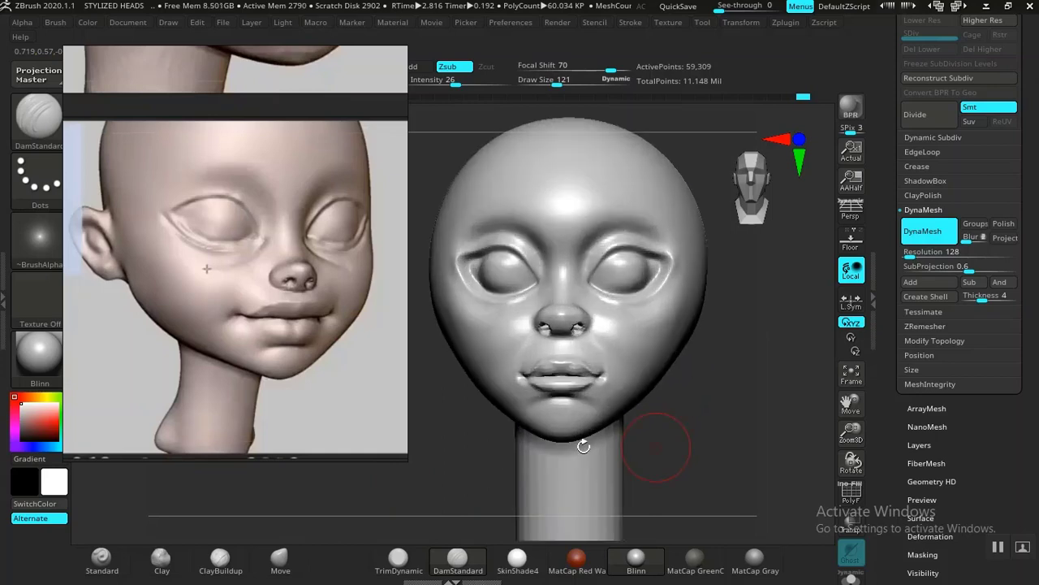
pyautogui.moveTo(449, 466)
pyautogui.keyDown('alt'); pyautogui.mouseDown()
pyautogui.moveTo(500, 453)
pyautogui.moveTo(490, 436)
pyautogui.moveTo(471, 471)
pyautogui.moveTo(485, 490)
pyautogui.moveTo(455, 469)
pyautogui.mouseUp(); pyautogui.keyUp('alt')
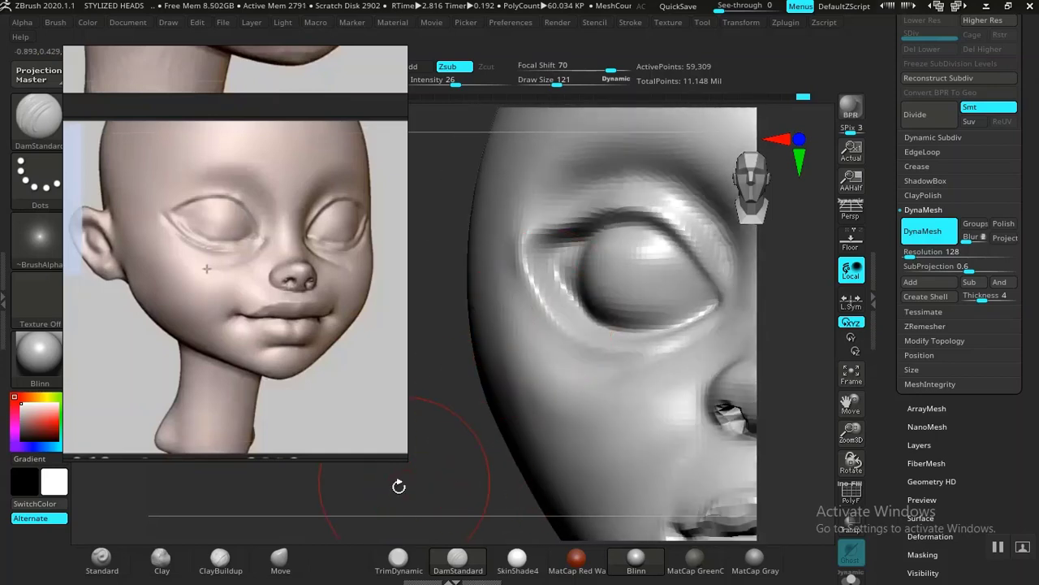
# Step: Adjust the shape around the eyes and the sides of the head with the Move brush at draw size 121 and intensity 44
pyautogui.click(280, 561)
pyautogui.moveTo(548, 315); pyautogui.dragTo(558, 311)
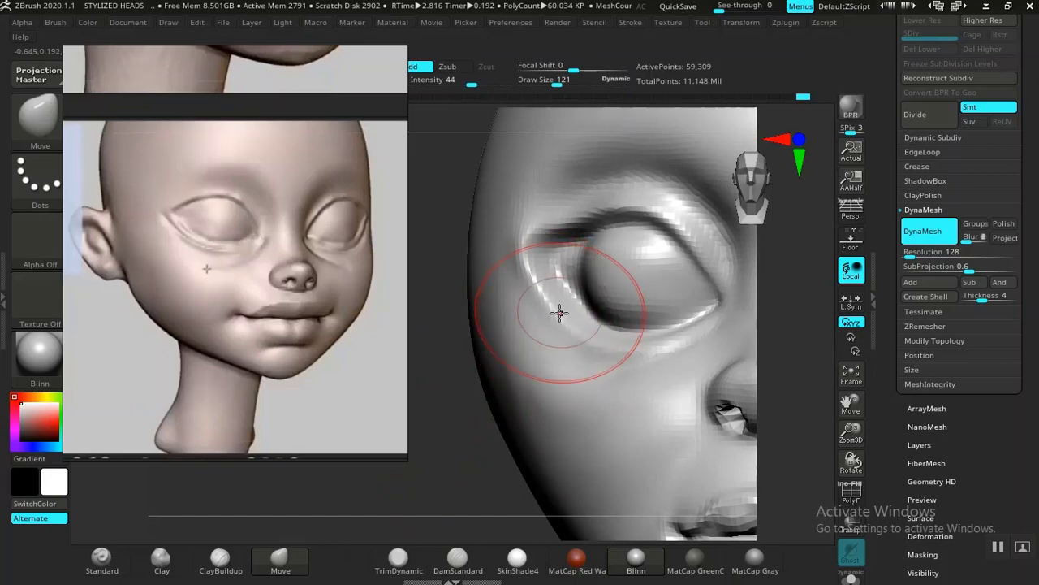
pyautogui.keyDown('alt'); pyautogui.moveTo(455, 461); pyautogui.dragTo(457, 381); pyautogui.keyUp('alt')
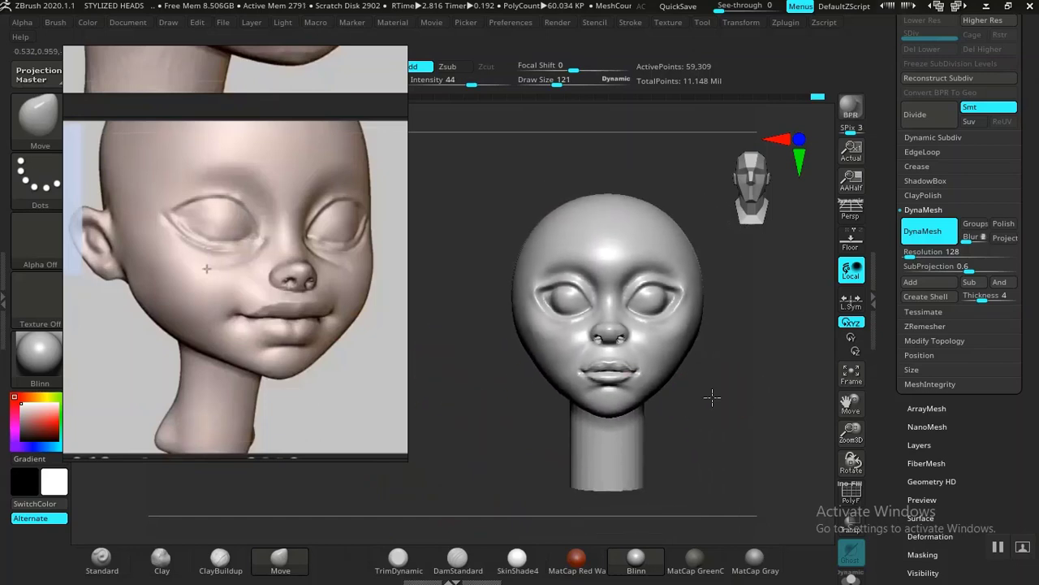
pyautogui.keyDown('alt'); pyautogui.moveTo(712, 397); pyautogui.dragTo(686, 403); pyautogui.keyUp('alt')
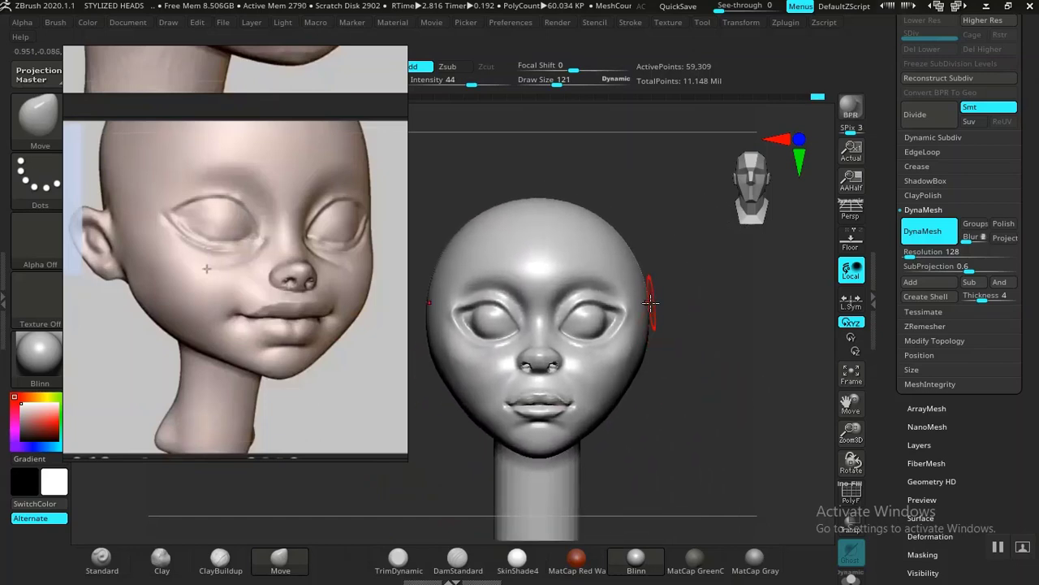
pyautogui.moveTo(687, 329); pyautogui.dragTo(651, 335)
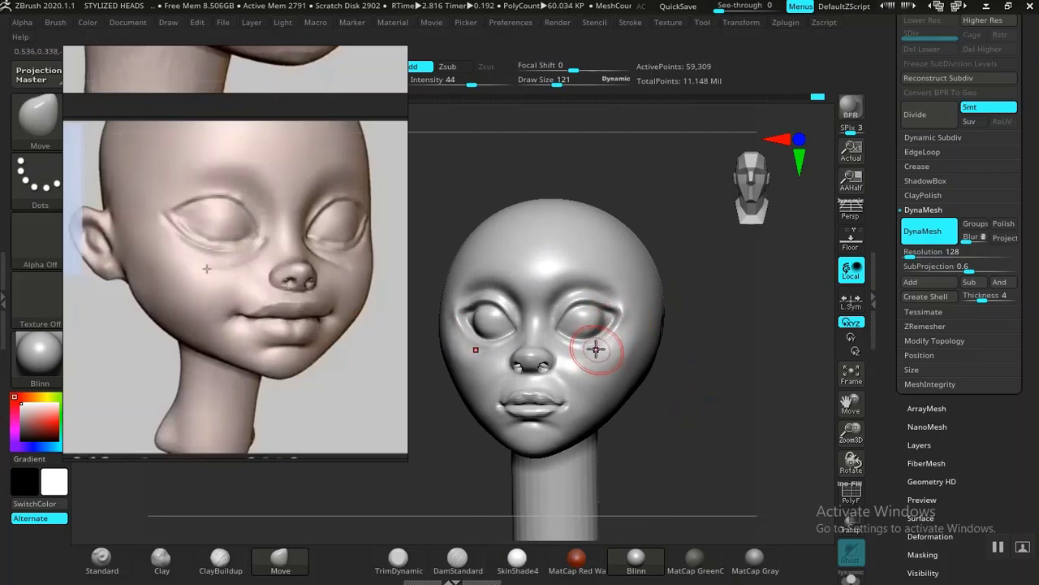
pyautogui.keyDown('alt'); pyautogui.moveTo(685, 417); pyautogui.dragTo(626, 403); pyautogui.keyUp('alt')
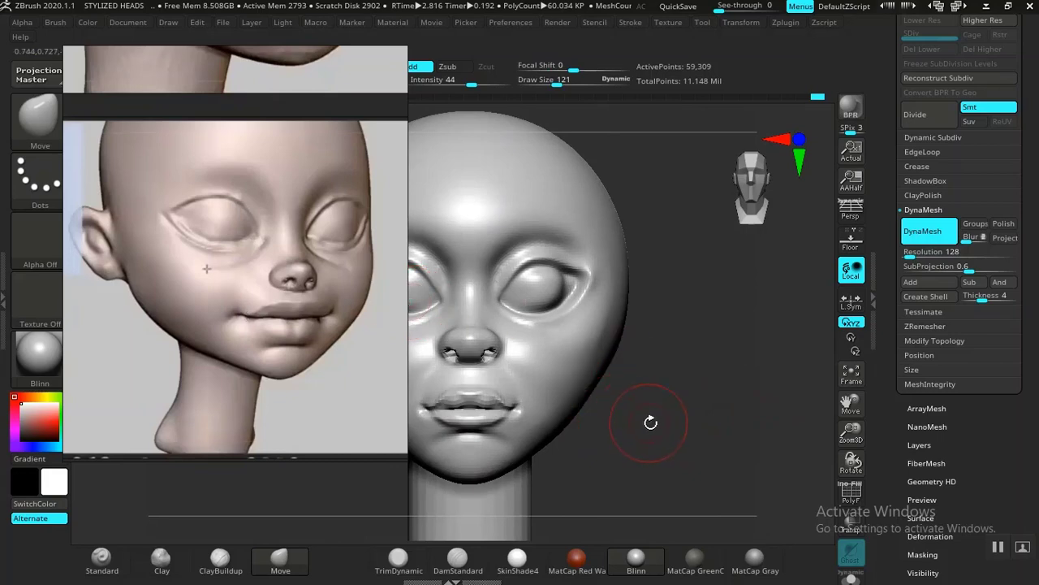
pyautogui.moveTo(651, 422)
pyautogui.keyDown('alt'); pyautogui.mouseDown()
pyautogui.moveTo(642, 446)
pyautogui.moveTo(691, 420)
pyautogui.moveTo(733, 427)
pyautogui.moveTo(715, 430)
pyautogui.moveTo(766, 399)
pyautogui.moveTo(764, 426)
pyautogui.mouseUp(); pyautogui.keyUp('alt')
pyautogui.moveTo(590, 333)
pyautogui.mouseDown()
pyautogui.moveTo(769, 439)
pyautogui.moveTo(600, 335)
pyautogui.mouseUp()
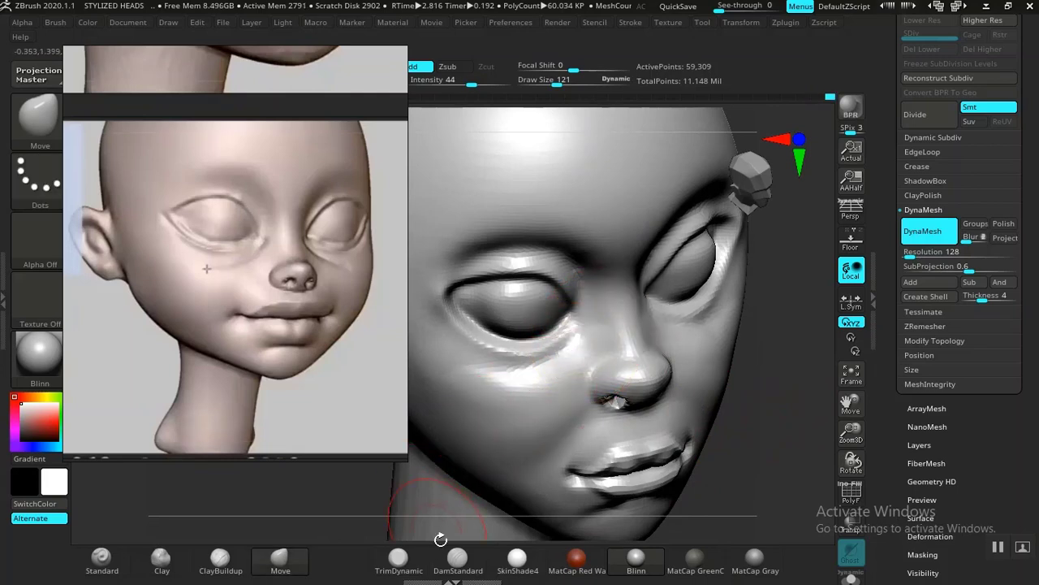
# Step: Carve a fold under the eye, running from beside the nose onto the upper cheek, with the DamStandard brush at draw size 121
pyautogui.click(458, 558)
pyautogui.keyDown('alt'); pyautogui.moveTo(777, 464); pyautogui.dragTo(780, 486); pyautogui.keyUp('alt')
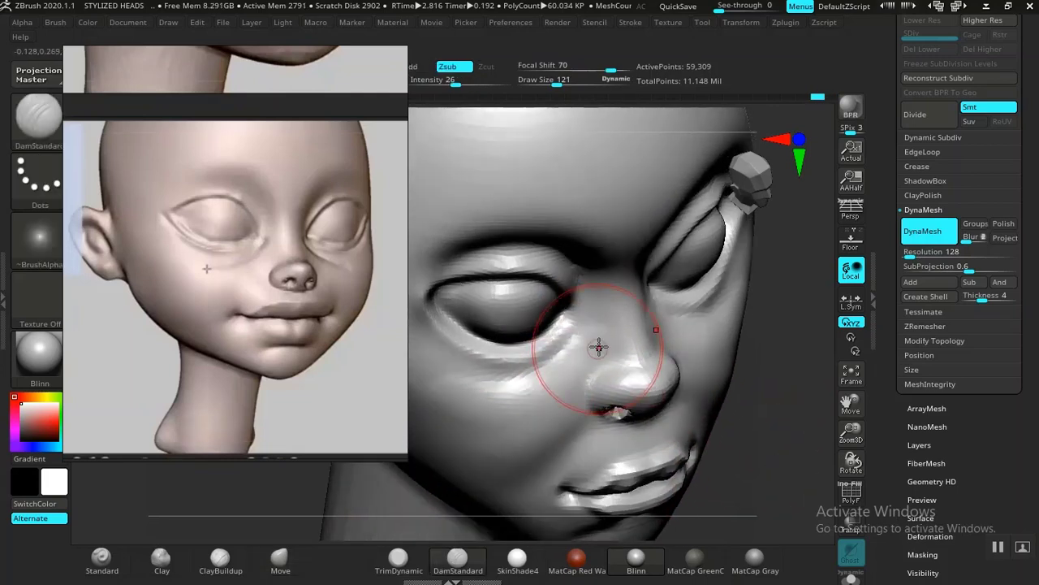
pyautogui.moveTo(592, 329); pyautogui.dragTo(588, 339)
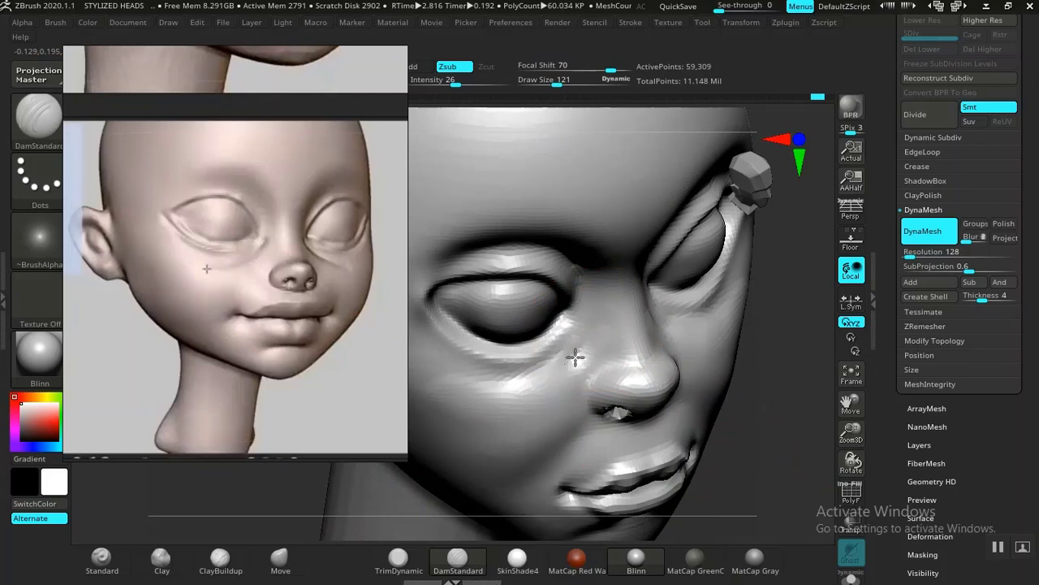
pyautogui.hotkey('ctrl', 'z')
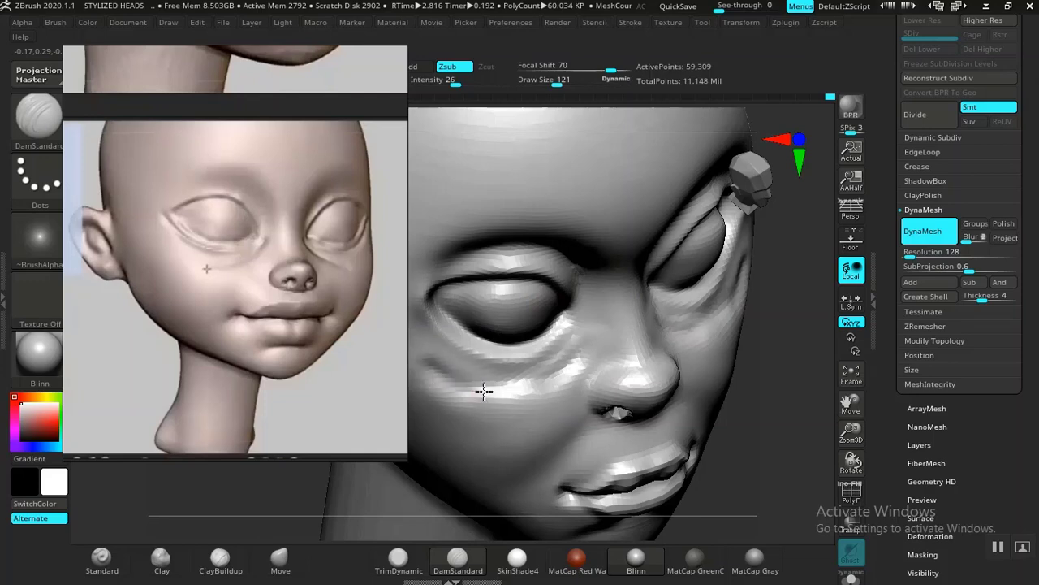
pyautogui.moveTo(484, 392)
pyautogui.mouseDown()
pyautogui.moveTo(543, 375)
pyautogui.moveTo(585, 346)
pyautogui.moveTo(570, 361)
pyautogui.mouseUp()
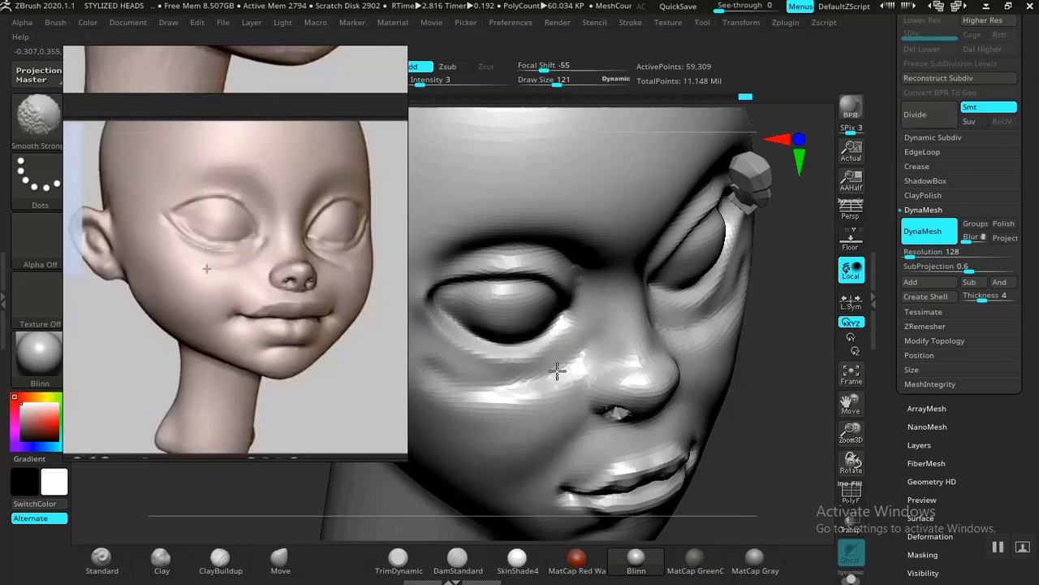
# Step: Refine and smooth the under-eye fold where it meets the side of the nose
pyautogui.press('f')
pyautogui.keyDown('shift'); pyautogui.moveTo(684, 311); pyautogui.dragTo(733, 378); pyautogui.keyUp('shift')
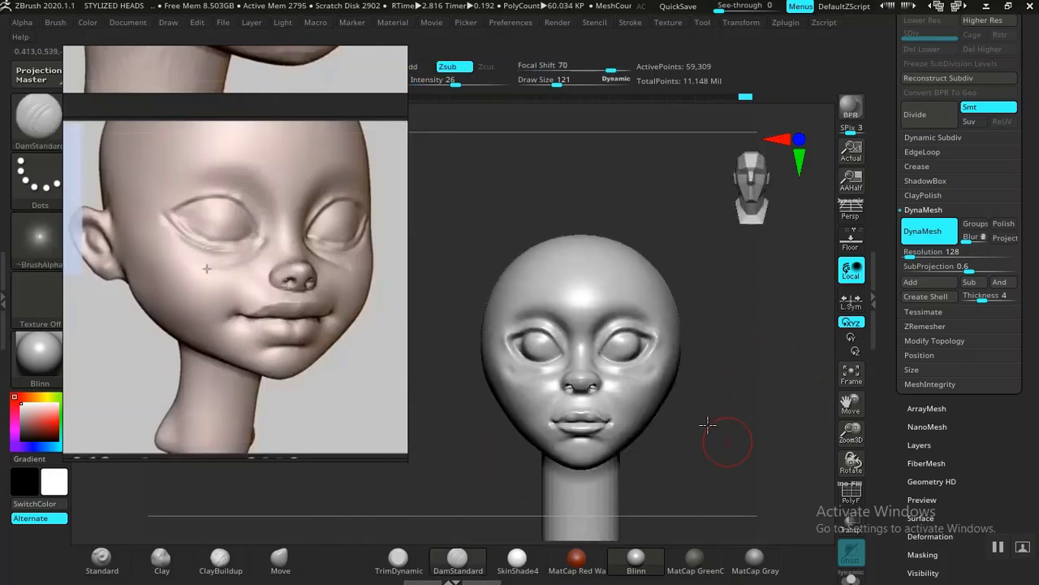
pyautogui.moveTo(681, 412); pyautogui.dragTo(705, 397)
pyautogui.moveTo(724, 450); pyautogui.dragTo(764, 460)
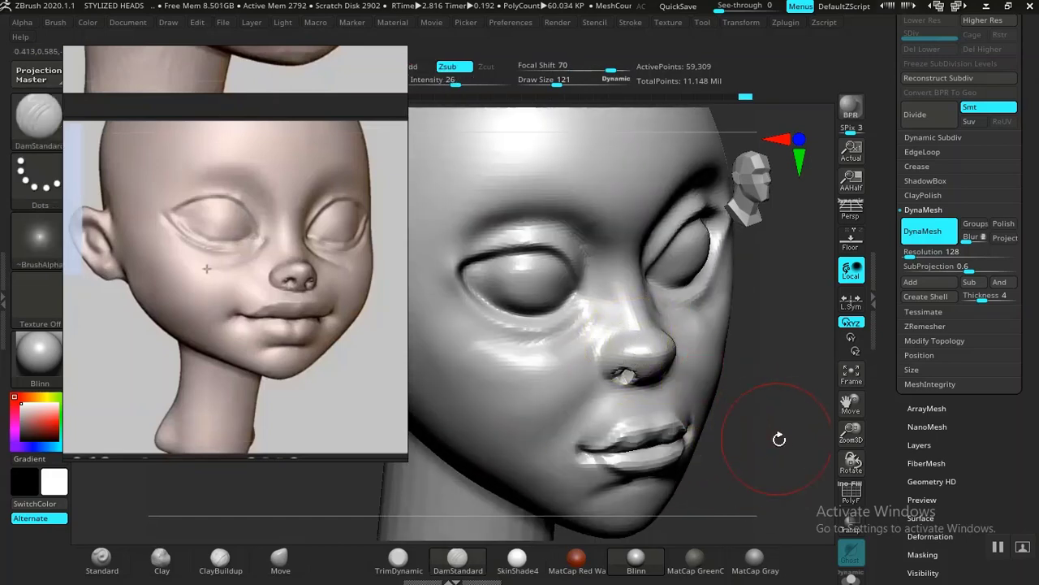
pyautogui.moveTo(777, 436); pyautogui.dragTo(801, 471)
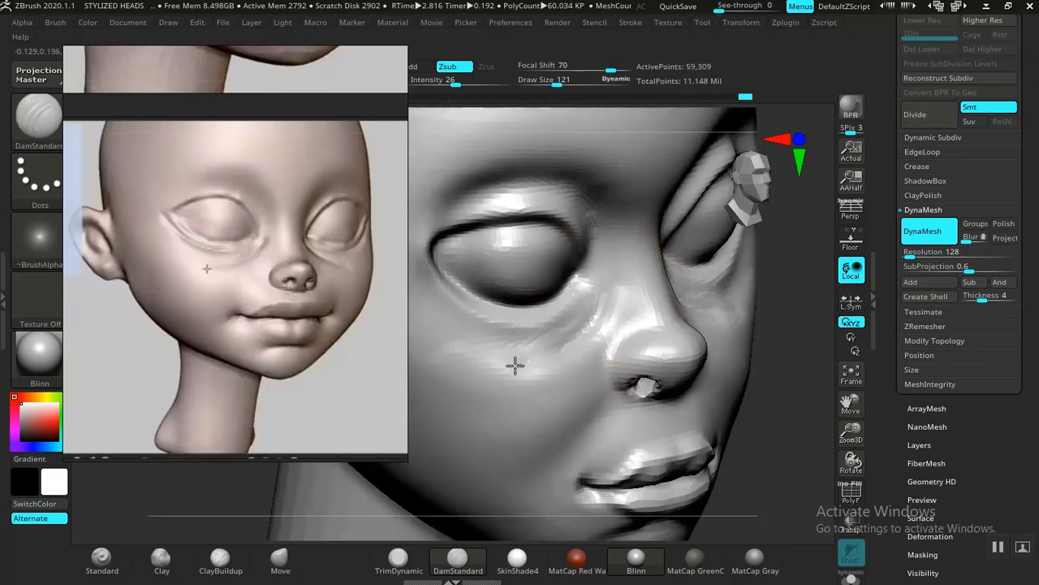
pyautogui.moveTo(594, 322); pyautogui.dragTo(606, 303)
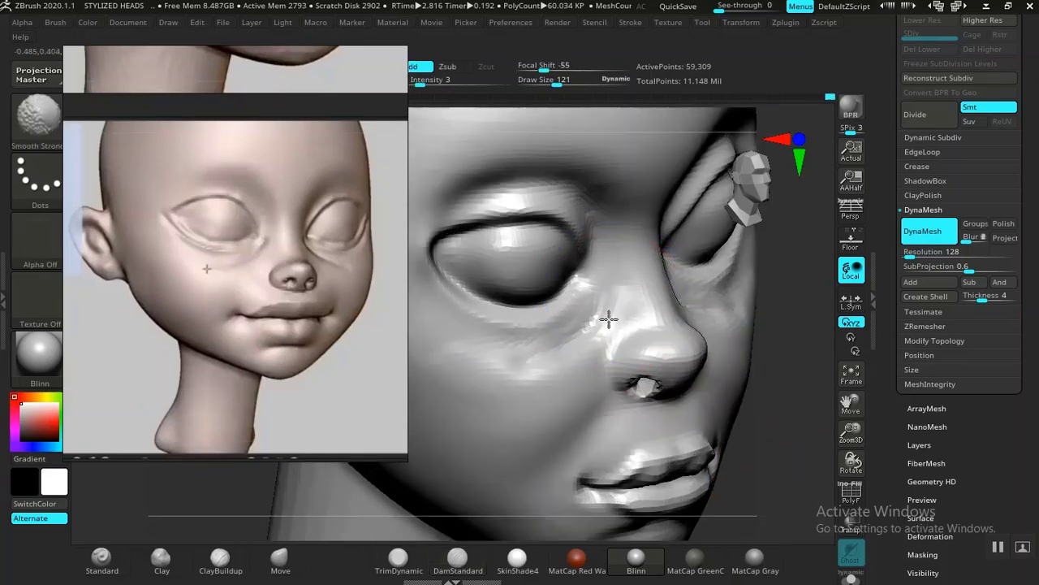
# Step: Reshape the cheeks and jawline in front view with the Move brush, enlarging the draw size to 245
pyautogui.moveTo(729, 447)
pyautogui.keyDown('alt'); pyautogui.mouseDown()
pyautogui.moveTo(712, 382)
pyautogui.moveTo(685, 369)
pyautogui.moveTo(698, 436)
pyautogui.moveTo(731, 391)
pyautogui.moveTo(720, 427)
pyautogui.moveTo(710, 419)
pyautogui.moveTo(745, 433)
pyautogui.moveTo(700, 385)
pyautogui.moveTo(661, 420)
pyautogui.moveTo(626, 407)
pyautogui.moveTo(622, 387)
pyautogui.moveTo(307, 528)
pyautogui.mouseUp(); pyautogui.keyUp('alt')
pyautogui.click(280, 559)
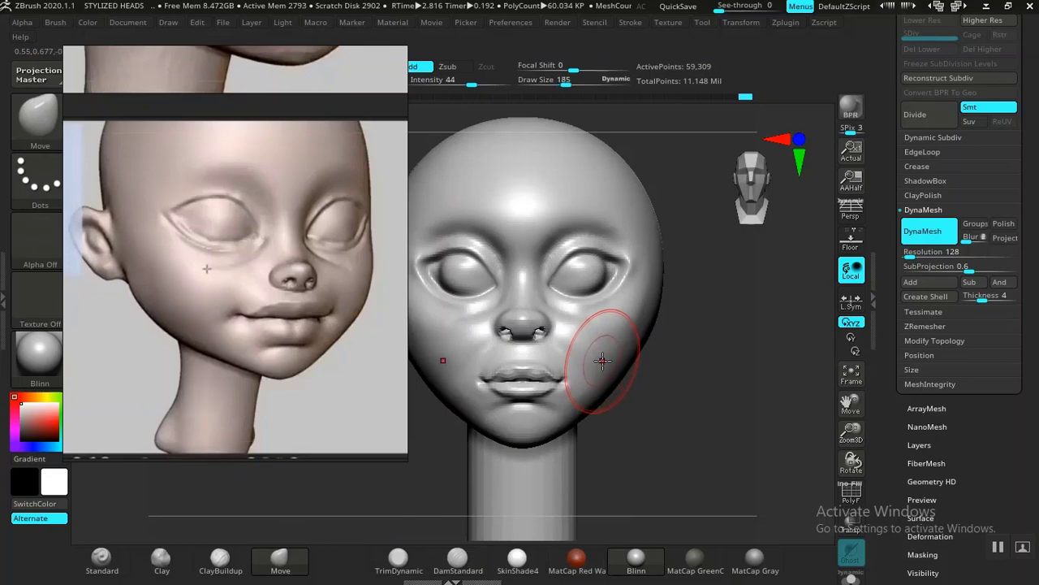
pyautogui.moveTo(632, 385); pyautogui.dragTo(635, 408)
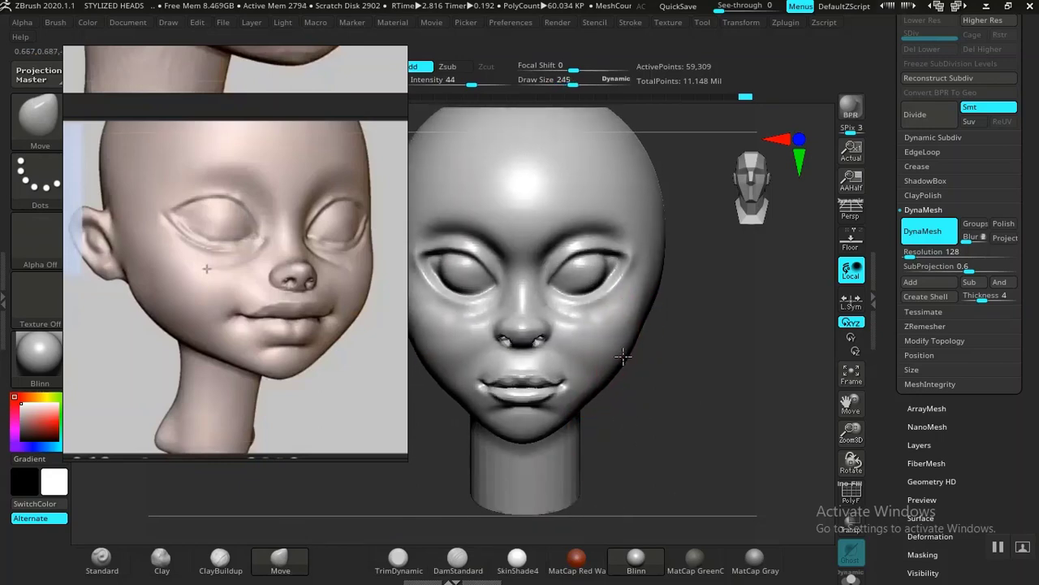
pyautogui.moveTo(682, 414); pyautogui.dragTo(684, 395)
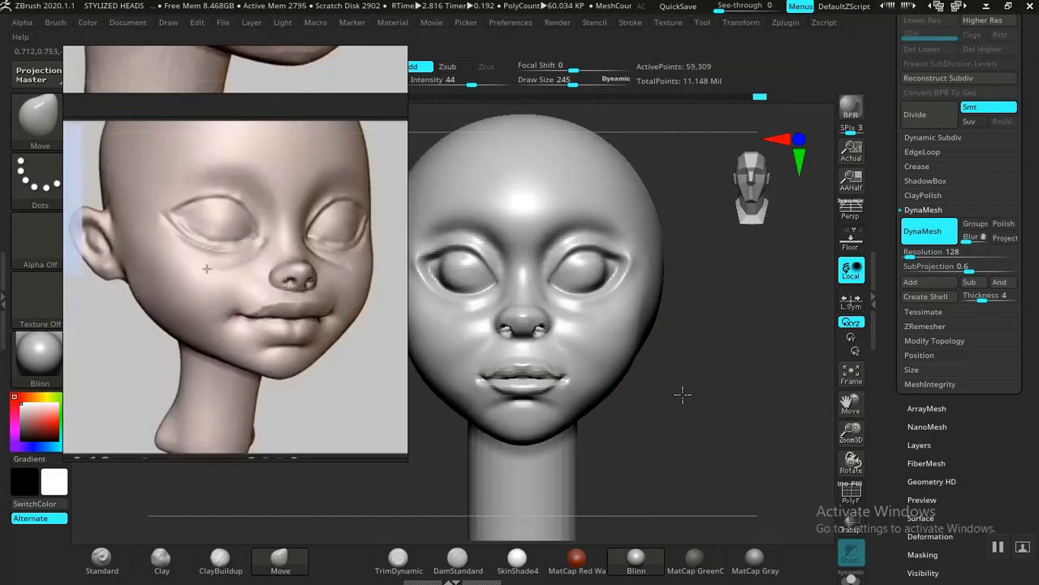
pyautogui.moveTo(673, 433)
pyautogui.mouseDown()
pyautogui.moveTo(673, 408)
pyautogui.moveTo(691, 447)
pyautogui.moveTo(666, 431)
pyautogui.moveTo(721, 455)
pyautogui.moveTo(714, 385)
pyautogui.moveTo(726, 455)
pyautogui.moveTo(726, 436)
pyautogui.moveTo(626, 394)
pyautogui.mouseUp()
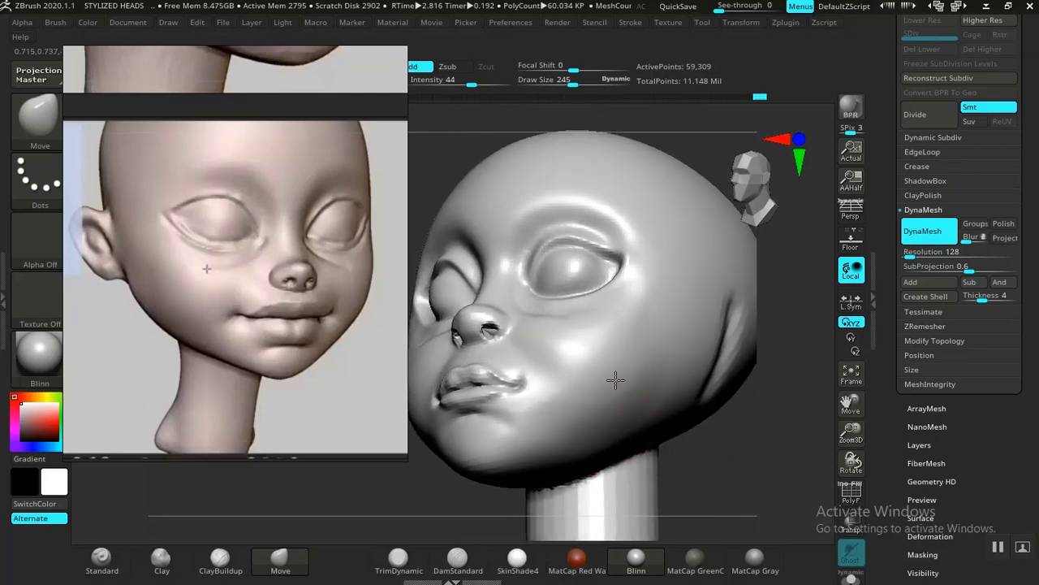
# Step: Adjust the cheek and nose in side profile with the Move brush at draw size 245
pyautogui.moveTo(714, 450); pyautogui.dragTo(463, 521)
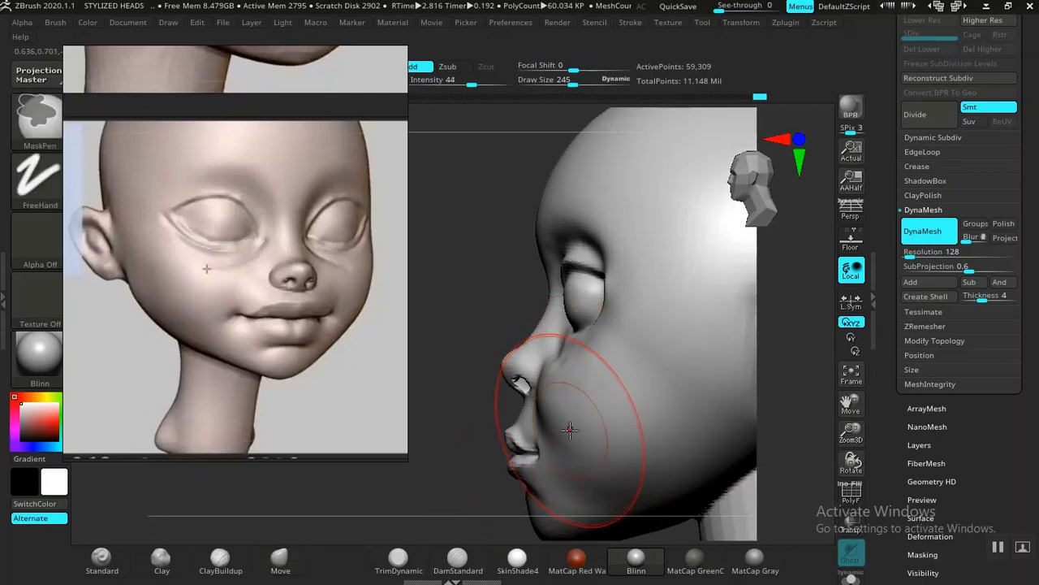
pyautogui.moveTo(568, 431); pyautogui.dragTo(561, 429)
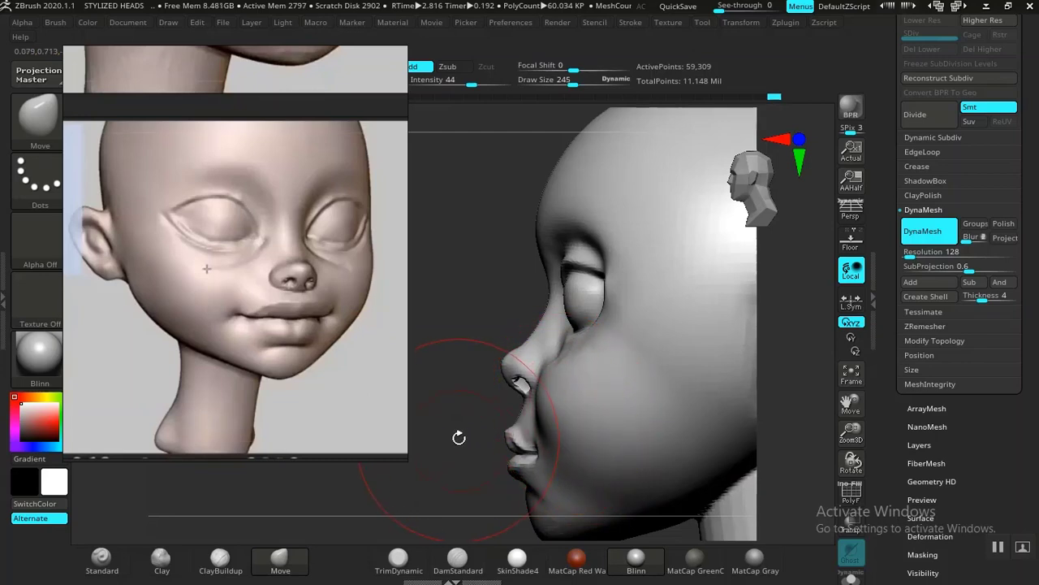
pyautogui.moveTo(459, 437)
pyautogui.mouseDown()
pyautogui.moveTo(433, 439)
pyautogui.moveTo(526, 360)
pyautogui.mouseUp()
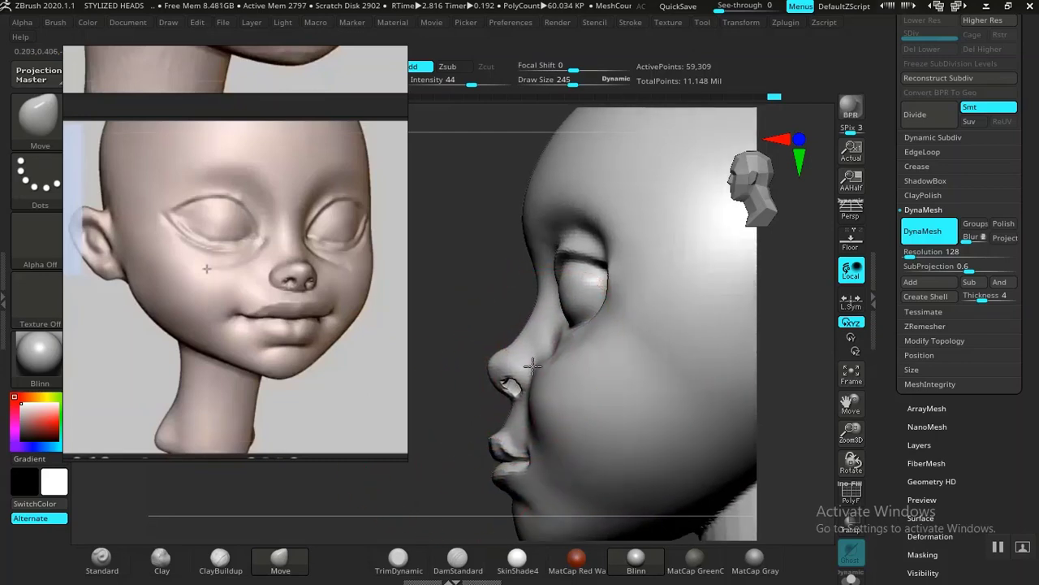
pyautogui.moveTo(438, 471)
pyautogui.mouseDown()
pyautogui.moveTo(455, 376)
pyautogui.moveTo(669, 413)
pyautogui.moveTo(703, 474)
pyautogui.moveTo(671, 446)
pyautogui.moveTo(744, 459)
pyautogui.moveTo(717, 428)
pyautogui.moveTo(677, 412)
pyautogui.moveTo(743, 428)
pyautogui.moveTo(557, 360)
pyautogui.mouseUp()
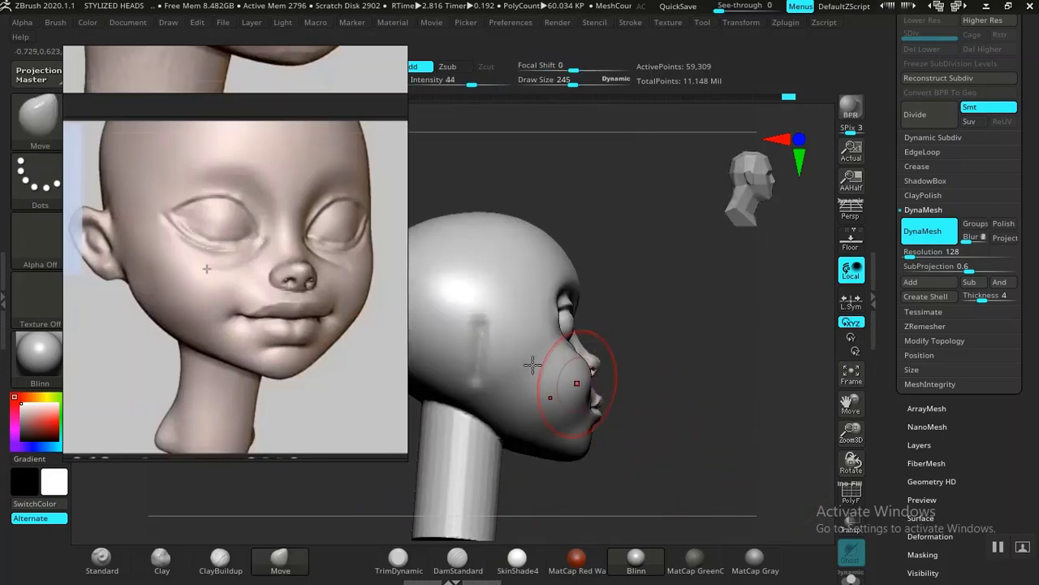
# Step: Refine the ear groove on the side of the head with DamStandard and smooth the junction between head and neck at intensity 64
pyautogui.click(468, 566)
pyautogui.moveTo(469, 393); pyautogui.dragTo(468, 398)
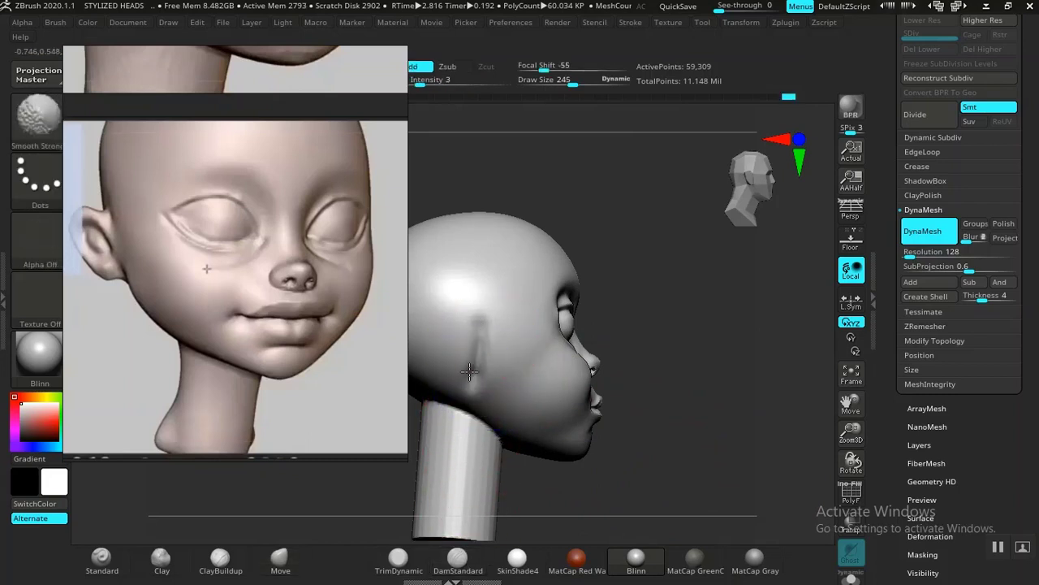
pyautogui.moveTo(641, 446)
pyautogui.mouseDown()
pyautogui.moveTo(666, 443)
pyautogui.moveTo(673, 417)
pyautogui.moveTo(590, 403)
pyautogui.moveTo(605, 416)
pyautogui.mouseUp()
pyautogui.keyDown('alt'); pyautogui.moveTo(605, 416); pyautogui.dragTo(659, 406); pyautogui.keyUp('alt')
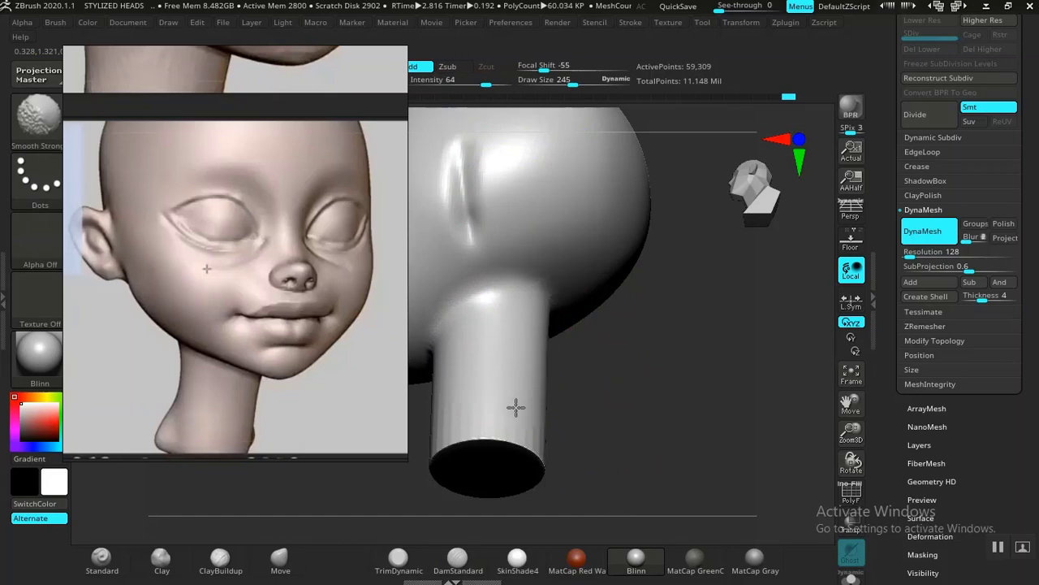
pyautogui.moveTo(638, 409); pyautogui.dragTo(549, 412)
pyautogui.moveTo(671, 412); pyautogui.dragTo(552, 371)
# Step: Soften the outer part of the under-eye fold where it blends into the cheek
pyautogui.moveTo(659, 369)
pyautogui.keyDown('shift'); pyautogui.mouseDown()
pyautogui.moveTo(761, 411)
pyautogui.moveTo(738, 345)
pyautogui.moveTo(743, 460)
pyautogui.moveTo(674, 436)
pyautogui.mouseUp(); pyautogui.keyUp('shift')
pyautogui.moveTo(719, 393)
pyautogui.keyDown('alt'); pyautogui.mouseDown()
pyautogui.moveTo(596, 427)
pyautogui.moveTo(647, 493)
pyautogui.moveTo(666, 373)
pyautogui.moveTo(701, 486)
pyautogui.moveTo(694, 474)
pyautogui.moveTo(710, 462)
pyautogui.moveTo(706, 444)
pyautogui.moveTo(700, 467)
pyautogui.mouseUp(); pyautogui.keyUp('alt')
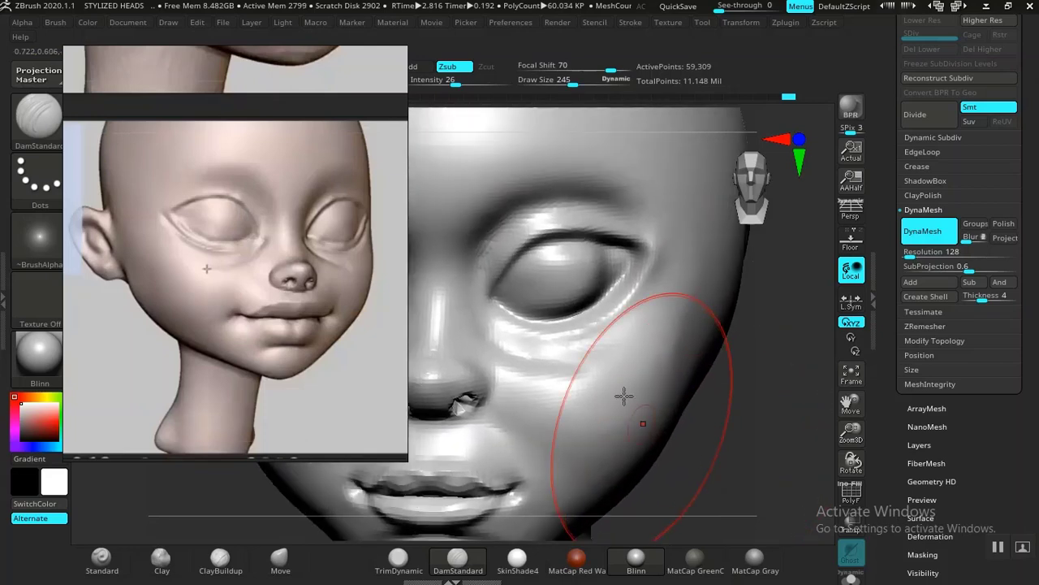
pyautogui.keyDown('shift'); pyautogui.moveTo(581, 358); pyautogui.dragTo(612, 393); pyautogui.keyUp('shift')
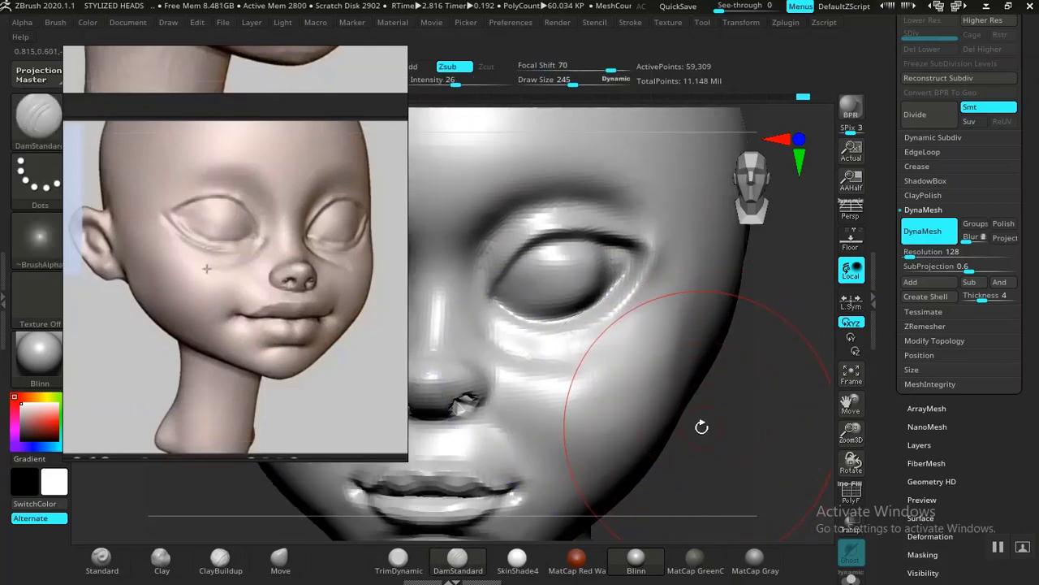
pyautogui.moveTo(729, 436)
pyautogui.mouseDown()
pyautogui.moveTo(738, 445)
pyautogui.moveTo(724, 418)
pyautogui.moveTo(696, 418)
pyautogui.moveTo(697, 437)
pyautogui.moveTo(594, 268)
pyautogui.moveTo(653, 281)
pyautogui.mouseUp()
# Step: Build up the area around the outer eye corner and below the eye with the Standard brush at draw size 105 and intensity 9
pyautogui.click(103, 560)
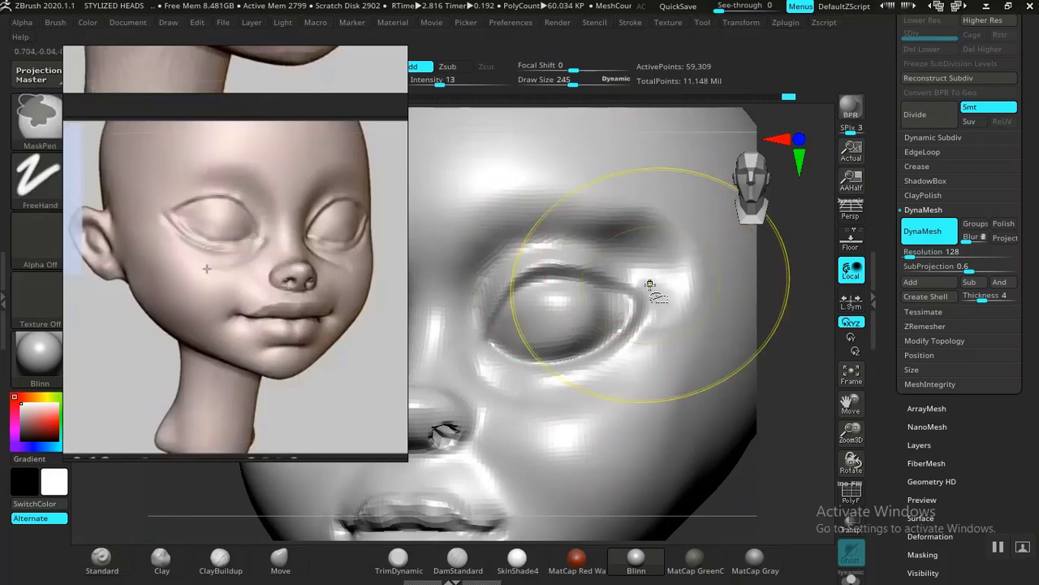
pyautogui.hotkey('ctrl', 'z')
pyautogui.press('[')
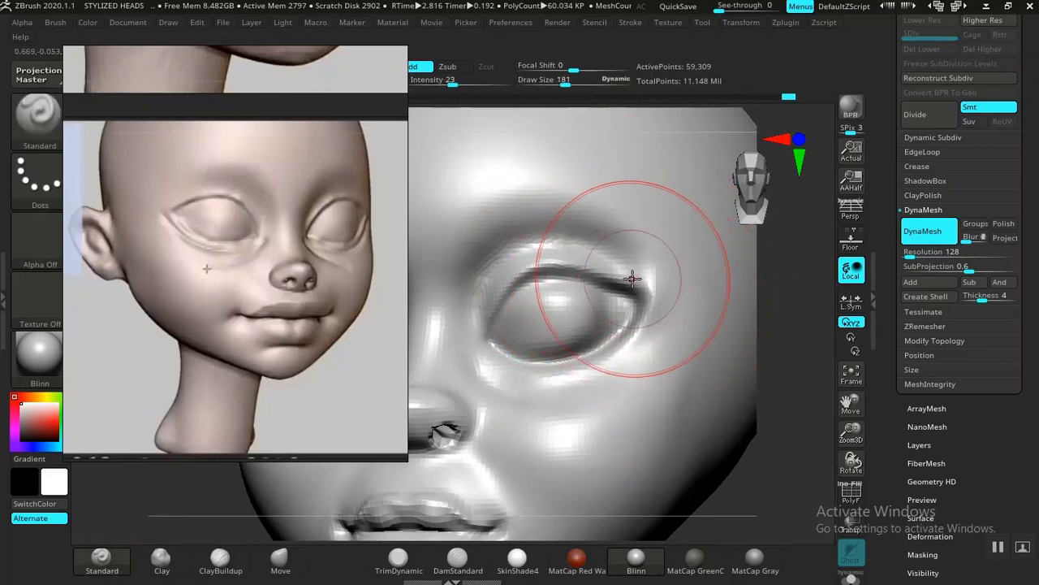
pyautogui.press('[')
pyautogui.press('[')
pyautogui.press('[')
pyautogui.moveTo(621, 251)
pyautogui.mouseDown()
pyautogui.moveTo(659, 279)
pyautogui.moveTo(668, 322)
pyautogui.moveTo(650, 345)
pyautogui.mouseUp()
pyautogui.hotkey('ctrl', 'z')
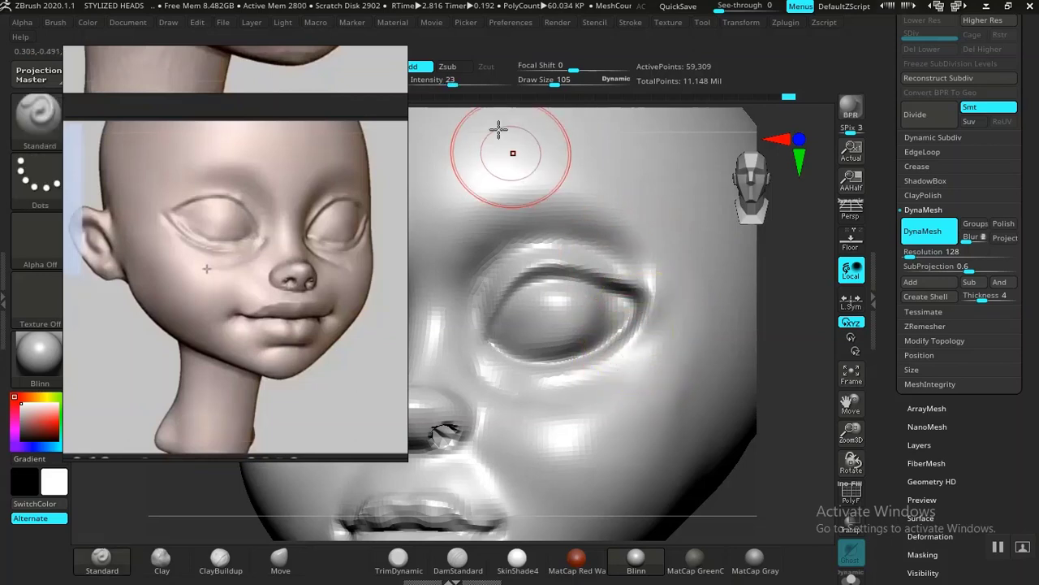
pyautogui.moveTo(424, 82); pyautogui.dragTo(420, 82)
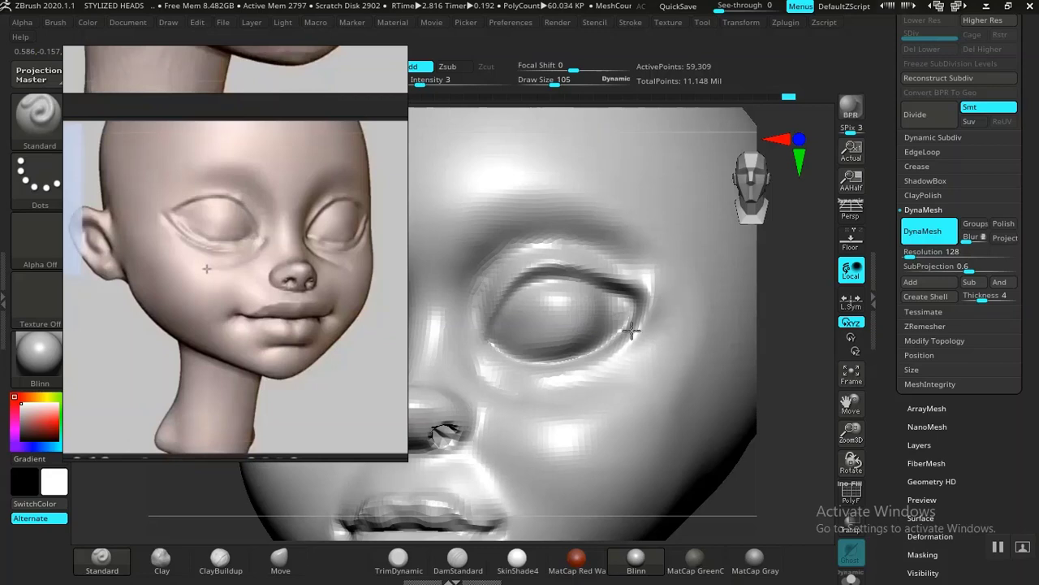
pyautogui.moveTo(421, 82); pyautogui.dragTo(434, 82)
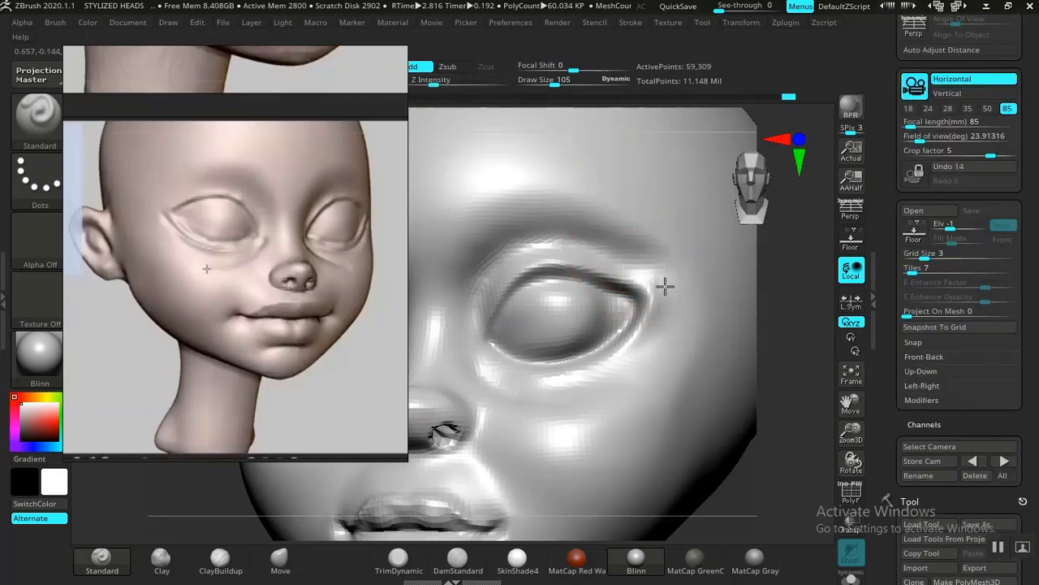
pyautogui.moveTo(596, 396); pyautogui.dragTo(587, 384)
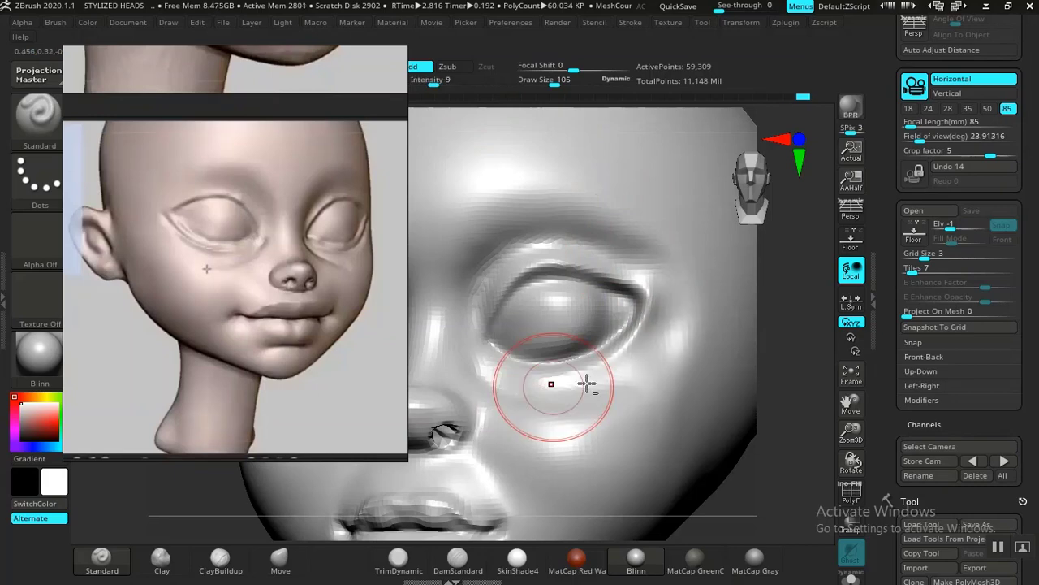
# Step: Try to smooth the outer end of the under-eye fold at intensity 64 and undo the stroke
pyautogui.moveTo(758, 485)
pyautogui.keyDown('alt'); pyautogui.mouseDown()
pyautogui.moveTo(710, 401)
pyautogui.moveTo(703, 424)
pyautogui.moveTo(720, 452)
pyautogui.moveTo(709, 482)
pyautogui.moveTo(750, 467)
pyautogui.moveTo(697, 469)
pyautogui.mouseUp(); pyautogui.keyUp('alt')
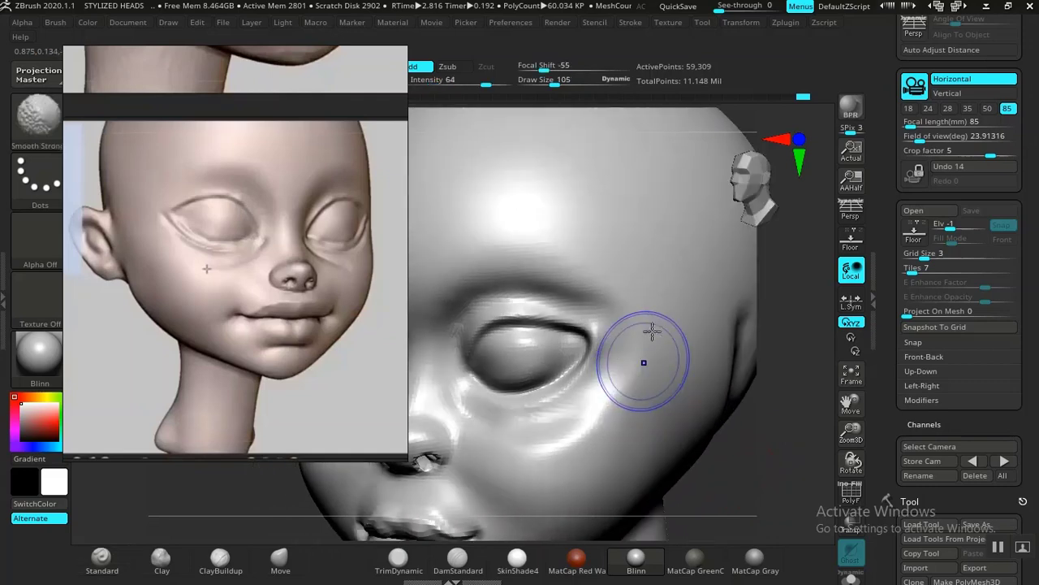
pyautogui.keyDown('shift'); pyautogui.moveTo(630, 378); pyautogui.dragTo(581, 416); pyautogui.keyUp('shift')
pyautogui.hotkey('ctrl', 'z')
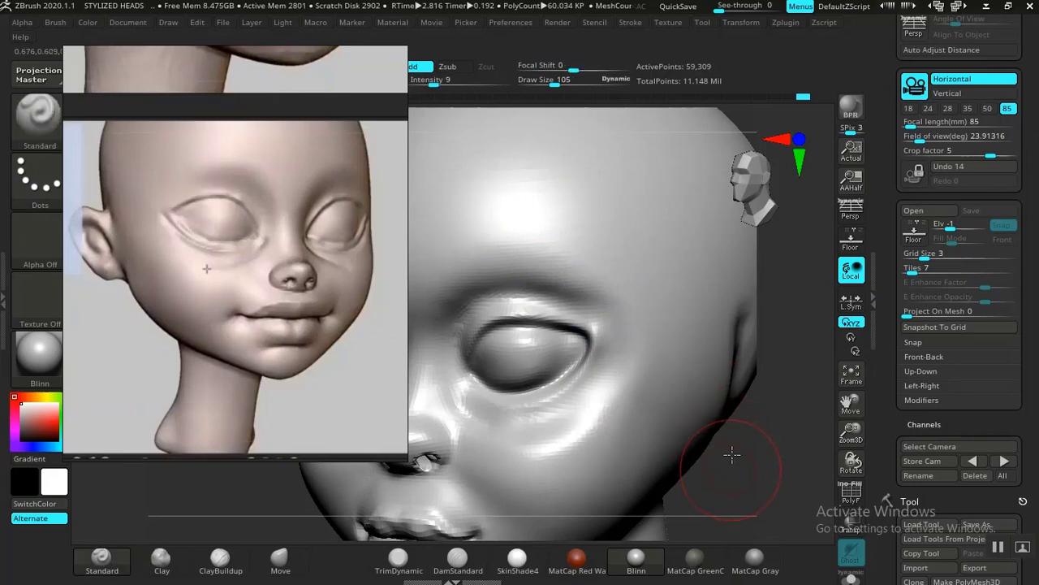
# Step: Reshape the outer eye corner and its eyelid fold with the Move brush at draw size 105 and intensity 44
pyautogui.keyDown('alt'); pyautogui.moveTo(730, 454); pyautogui.dragTo(685, 386); pyautogui.keyUp('alt')
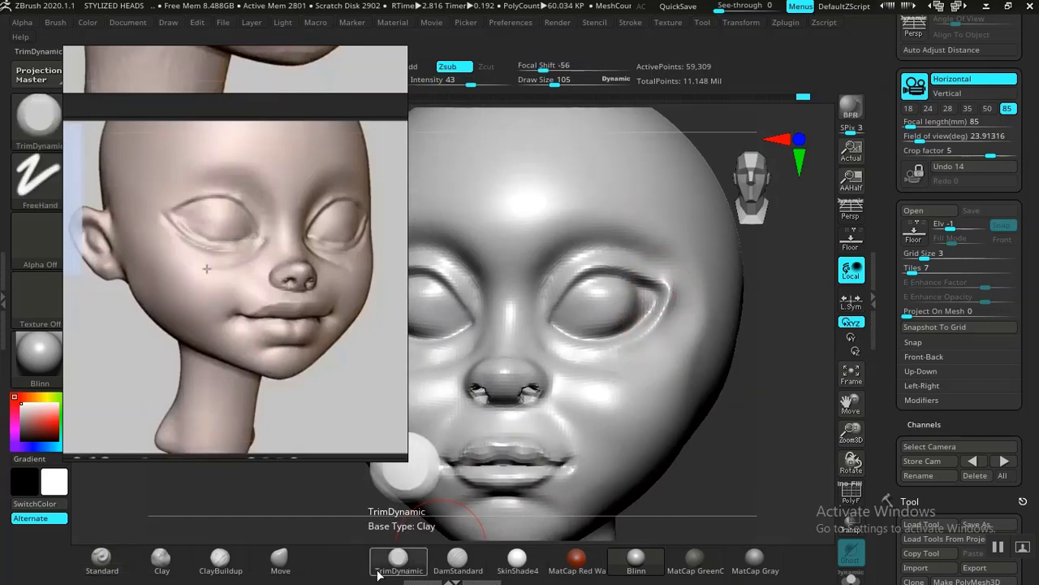
pyautogui.click(280, 558)
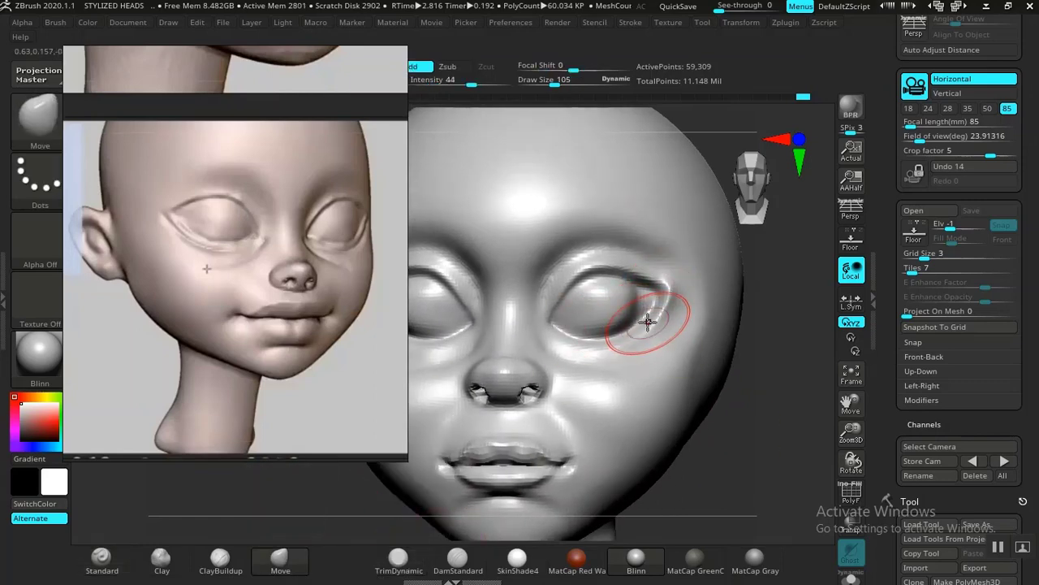
pyautogui.moveTo(658, 317)
pyautogui.mouseDown()
pyautogui.moveTo(647, 332)
pyautogui.moveTo(661, 313)
pyautogui.moveTo(646, 277)
pyautogui.mouseUp()
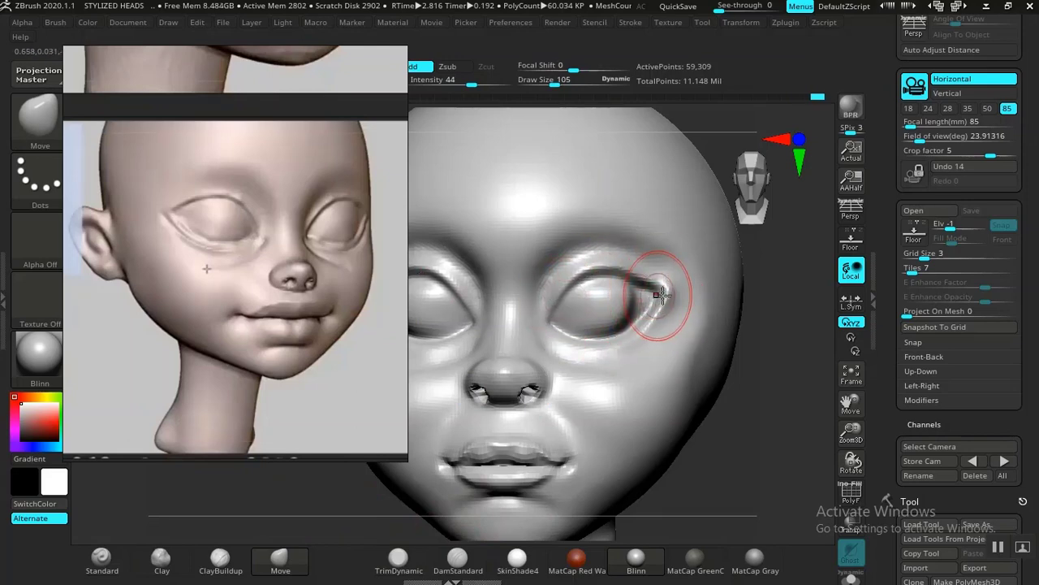
pyautogui.moveTo(729, 407); pyautogui.dragTo(687, 427)
pyautogui.keyDown('alt'); pyautogui.moveTo(772, 388); pyautogui.dragTo(692, 425); pyautogui.keyUp('alt')
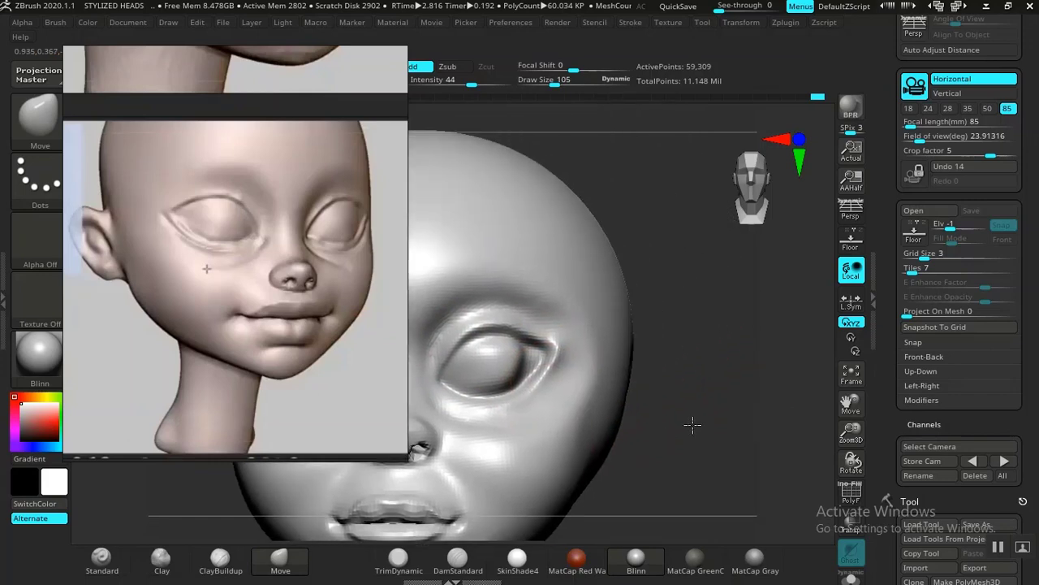
# Step: Carve the upper eyelid crease around the outer eye corner with DamStandard at intensity 26
pyautogui.moveTo(759, 434)
pyautogui.mouseDown()
pyautogui.moveTo(684, 455)
pyautogui.moveTo(745, 455)
pyautogui.moveTo(587, 339)
pyautogui.mouseUp()
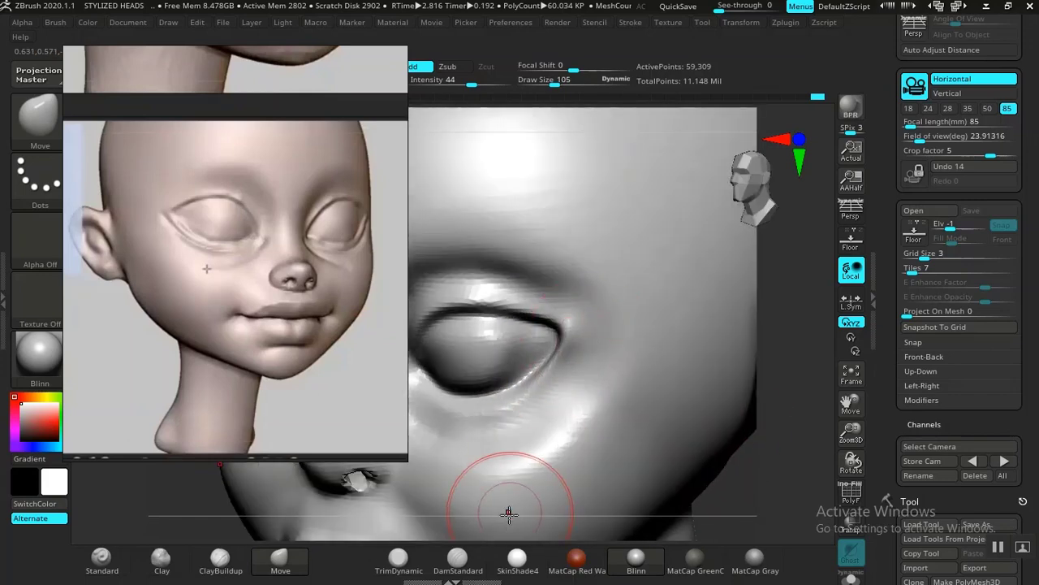
pyautogui.click(458, 558)
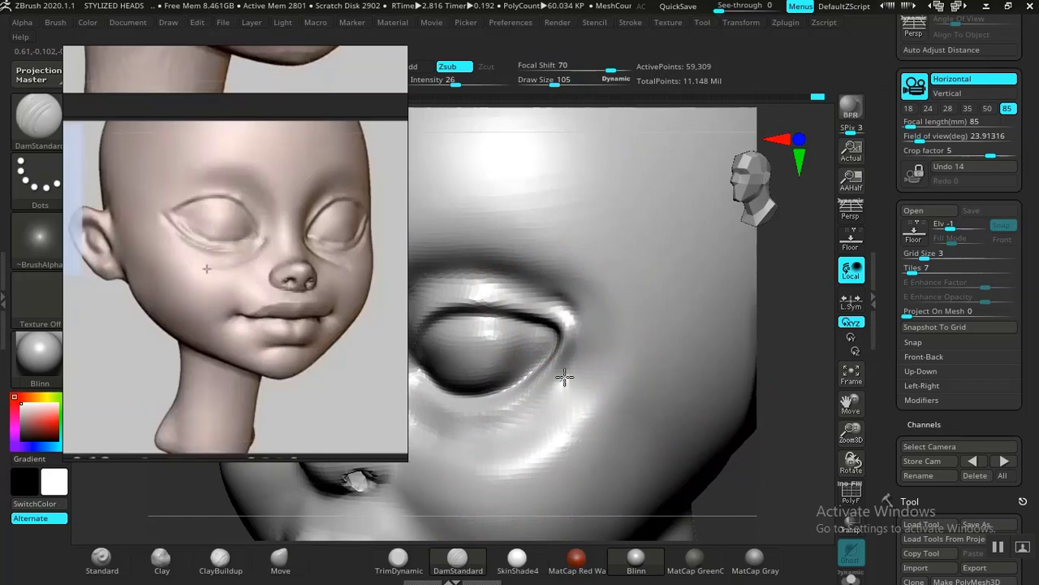
pyautogui.keyDown('shift'); pyautogui.moveTo(527, 294); pyautogui.dragTo(584, 333); pyautogui.keyUp('shift')
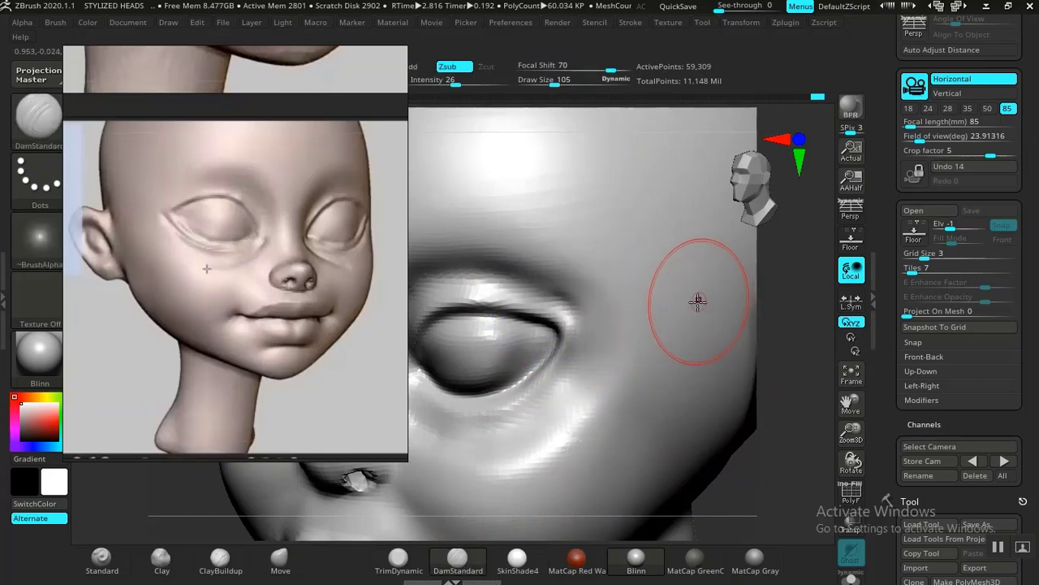
# Step: Examine the whole head from the front and compare it with the front-view head on the reference board
pyautogui.press('f')
pyautogui.keyDown('shift'); pyautogui.moveTo(687, 374); pyautogui.dragTo(678, 346); pyautogui.keyUp('shift')
pyautogui.press('f')
pyautogui.keyDown('alt'); pyautogui.moveTo(601, 304); pyautogui.dragTo(691, 272); pyautogui.keyUp('alt')
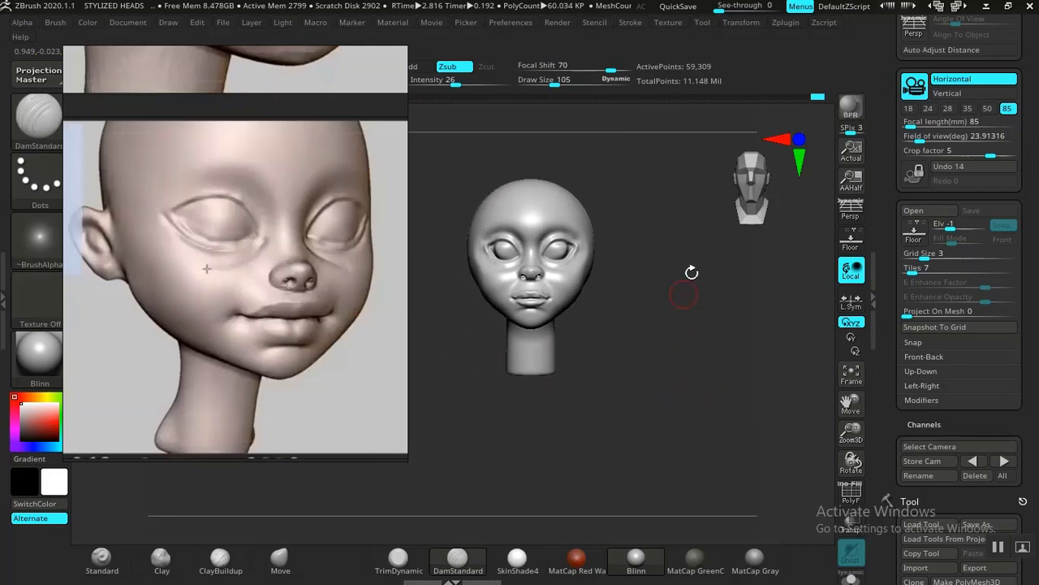
pyautogui.keyDown('alt'); pyautogui.moveTo(573, 350); pyautogui.dragTo(635, 462); pyautogui.keyUp('alt')
pyautogui.moveTo(679, 377)
pyautogui.keyDown('alt'); pyautogui.mouseDown()
pyautogui.moveTo(685, 437)
pyautogui.moveTo(719, 438)
pyautogui.moveTo(691, 435)
pyautogui.moveTo(666, 393)
pyautogui.moveTo(599, 390)
pyautogui.moveTo(642, 395)
pyautogui.moveTo(622, 343)
pyautogui.moveTo(671, 371)
pyautogui.moveTo(642, 371)
pyautogui.moveTo(658, 414)
pyautogui.moveTo(676, 371)
pyautogui.moveTo(722, 462)
pyautogui.moveTo(695, 413)
pyautogui.moveTo(722, 422)
pyautogui.moveTo(708, 413)
pyautogui.mouseUp(); pyautogui.keyUp('alt')
pyautogui.press('shift')
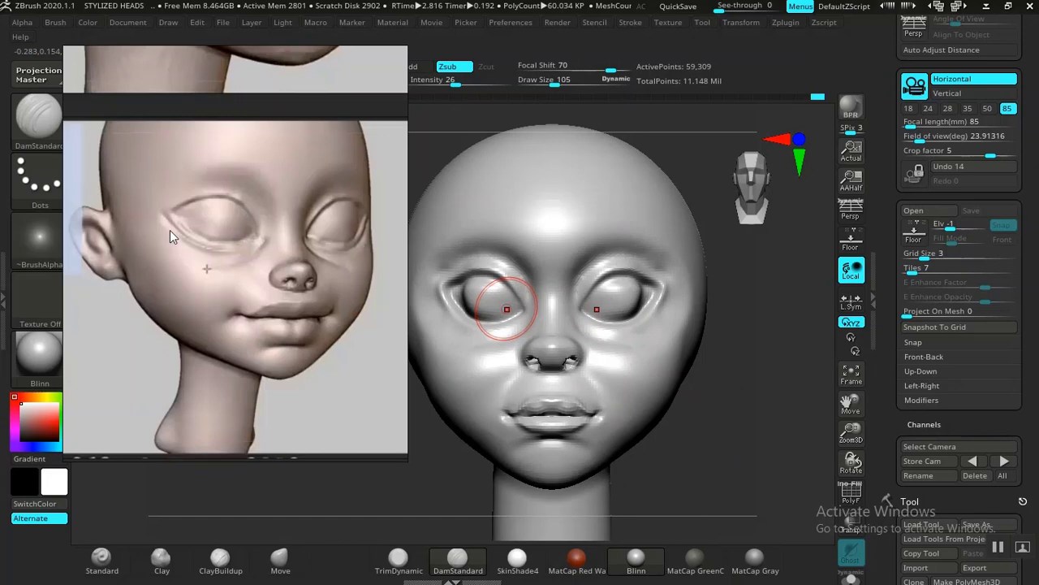
pyautogui.scroll(-8, 182, 246)
pyautogui.moveTo(326, 250); pyautogui.dragTo(280, 276, button='middle')
pyautogui.scroll(8, 280, 275)
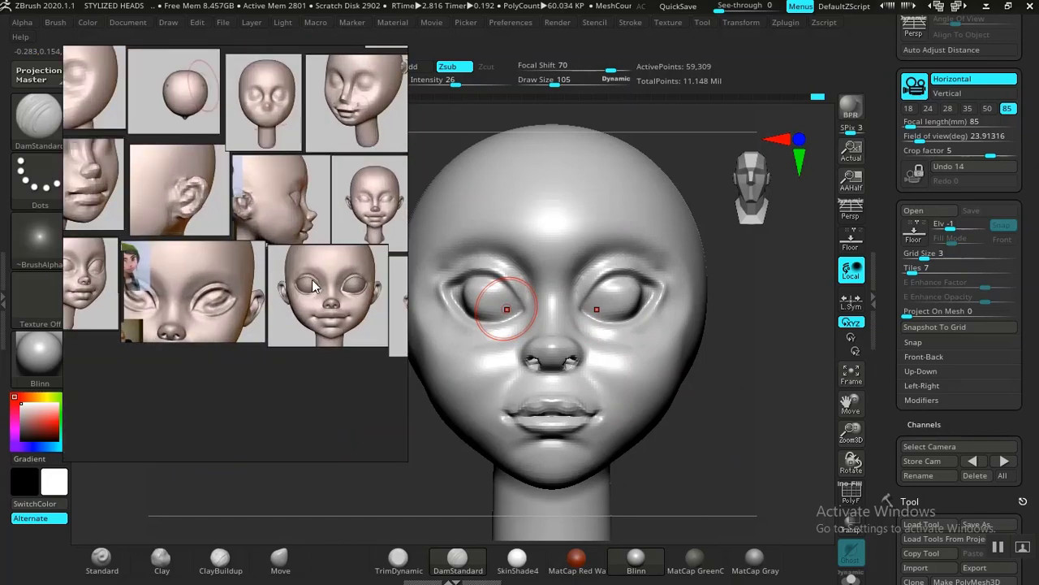
pyautogui.scroll(3, 296, 260)
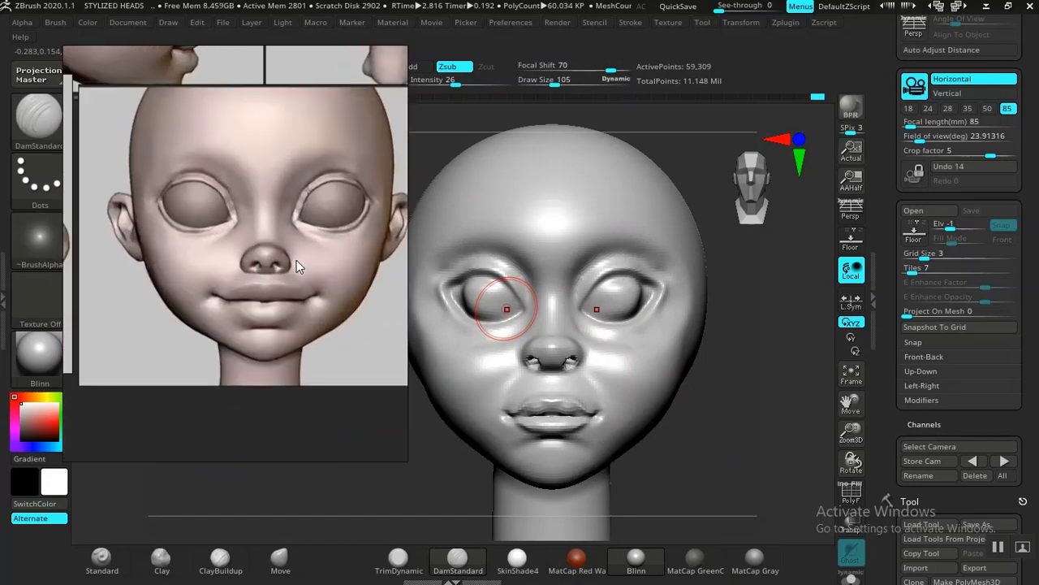
pyautogui.moveTo(291, 272); pyautogui.dragTo(299, 268, button='middle')
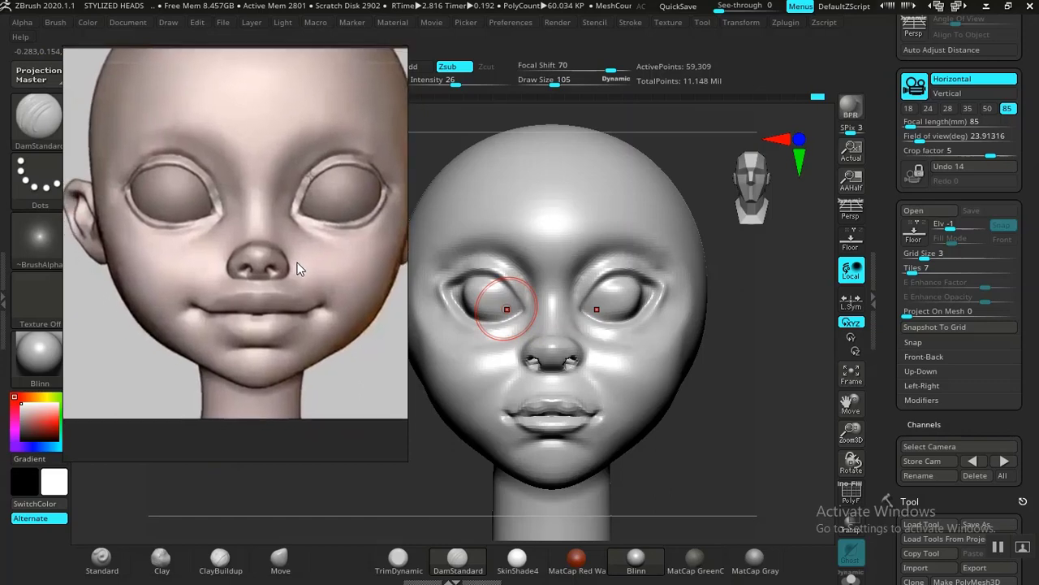
# Step: Widen the mouth by pulling its corners outward with the Move brush at draw size 105 and intensity 44
pyautogui.moveTo(702, 452)
pyautogui.mouseDown()
pyautogui.moveTo(722, 458)
pyautogui.moveTo(703, 453)
pyautogui.moveTo(712, 381)
pyautogui.moveTo(743, 462)
pyautogui.moveTo(764, 459)
pyautogui.moveTo(755, 456)
pyautogui.mouseUp()
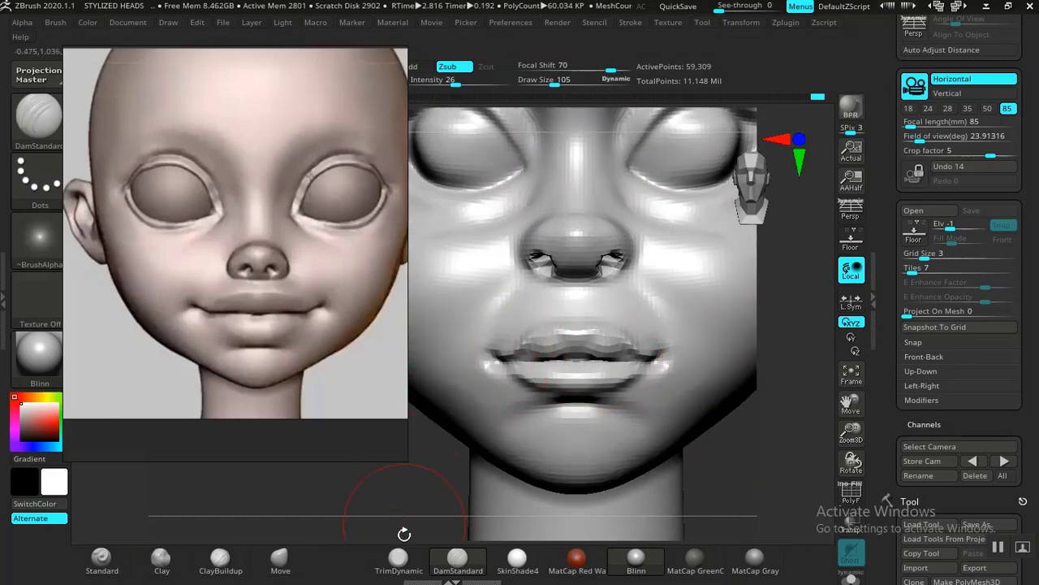
pyautogui.click(280, 558)
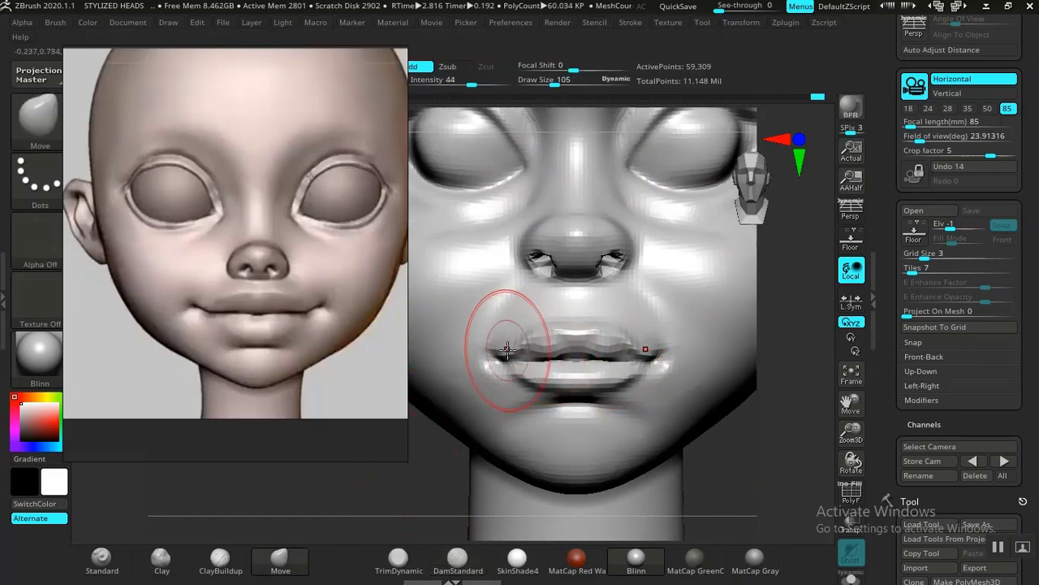
pyautogui.moveTo(498, 349); pyautogui.dragTo(481, 347)
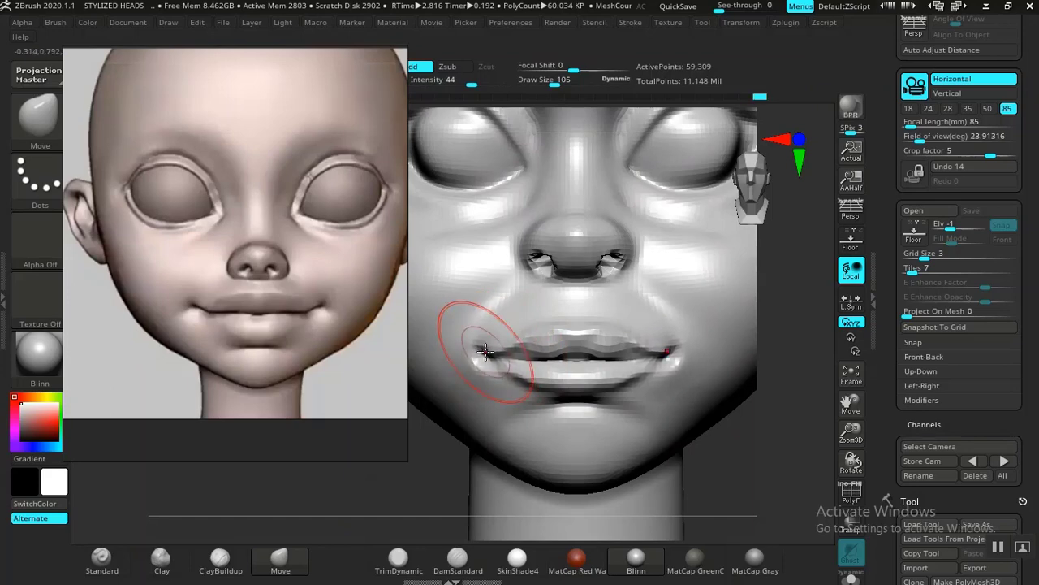
pyautogui.moveTo(719, 482)
pyautogui.mouseDown()
pyautogui.moveTo(724, 431)
pyautogui.moveTo(740, 417)
pyautogui.moveTo(720, 468)
pyautogui.moveTo(690, 422)
pyautogui.moveTo(647, 427)
pyautogui.moveTo(692, 424)
pyautogui.moveTo(711, 404)
pyautogui.moveTo(723, 452)
pyautogui.mouseUp()
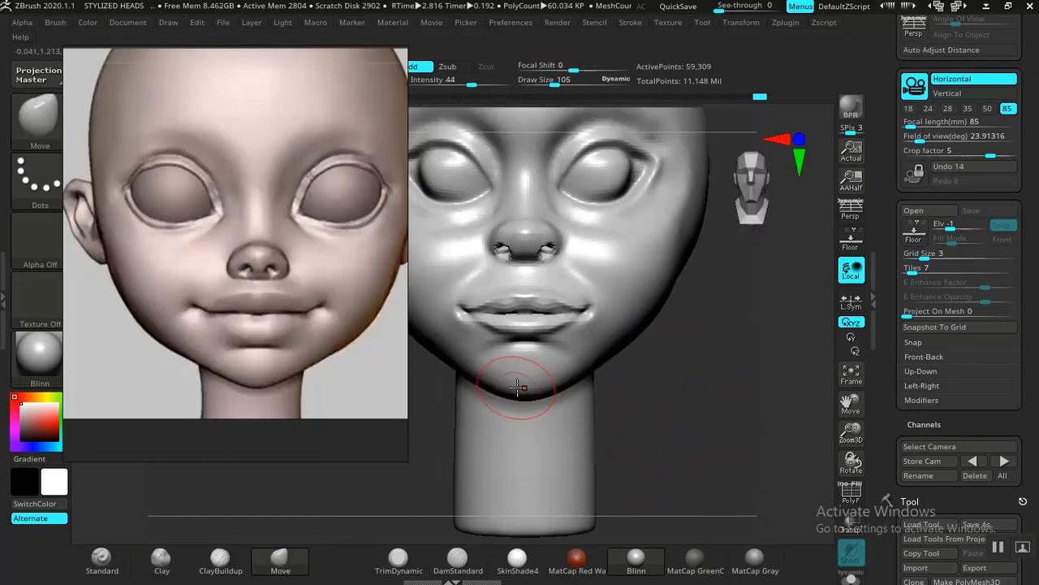
# Step: Add volume to the front of the chin with the Clay brush at intensity 50 and smooth it
pyautogui.keyDown('alt'); pyautogui.moveTo(518, 387); pyautogui.dragTo(546, 432); pyautogui.keyUp('alt')
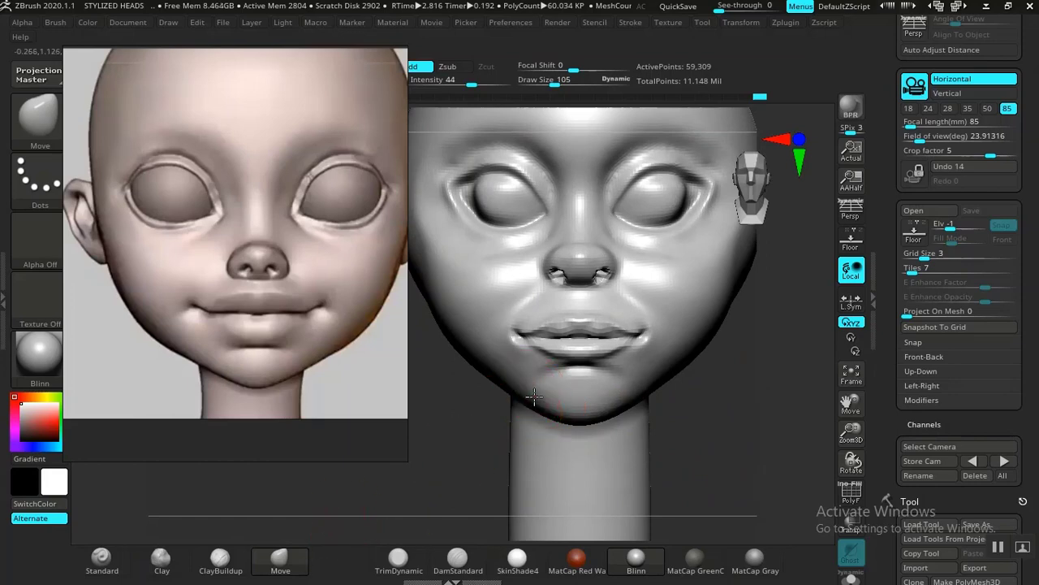
pyautogui.moveTo(716, 417)
pyautogui.mouseDown()
pyautogui.moveTo(747, 415)
pyautogui.moveTo(723, 365)
pyautogui.mouseUp()
pyautogui.click(162, 557)
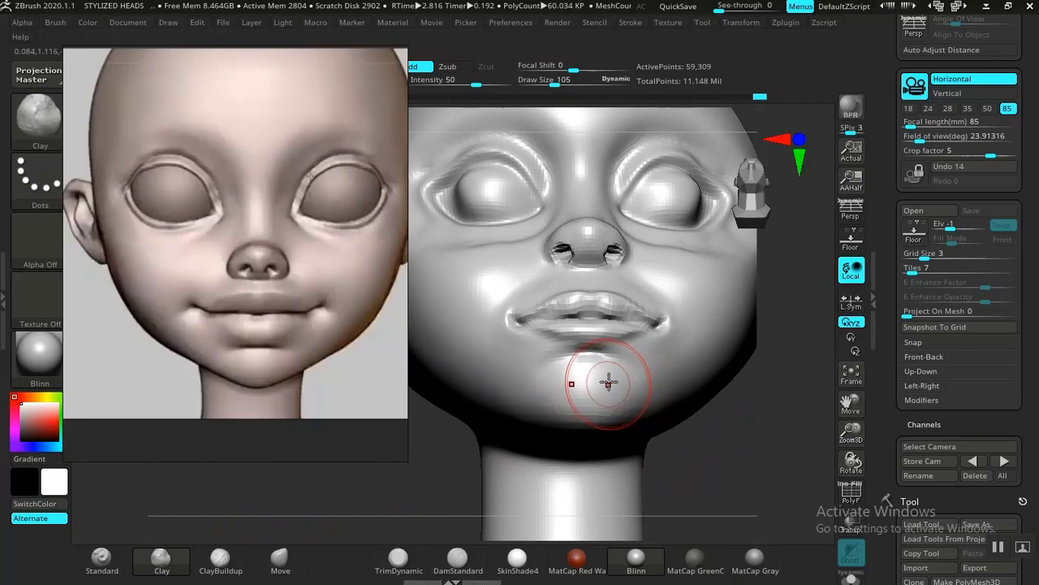
pyautogui.moveTo(589, 369); pyautogui.dragTo(560, 392)
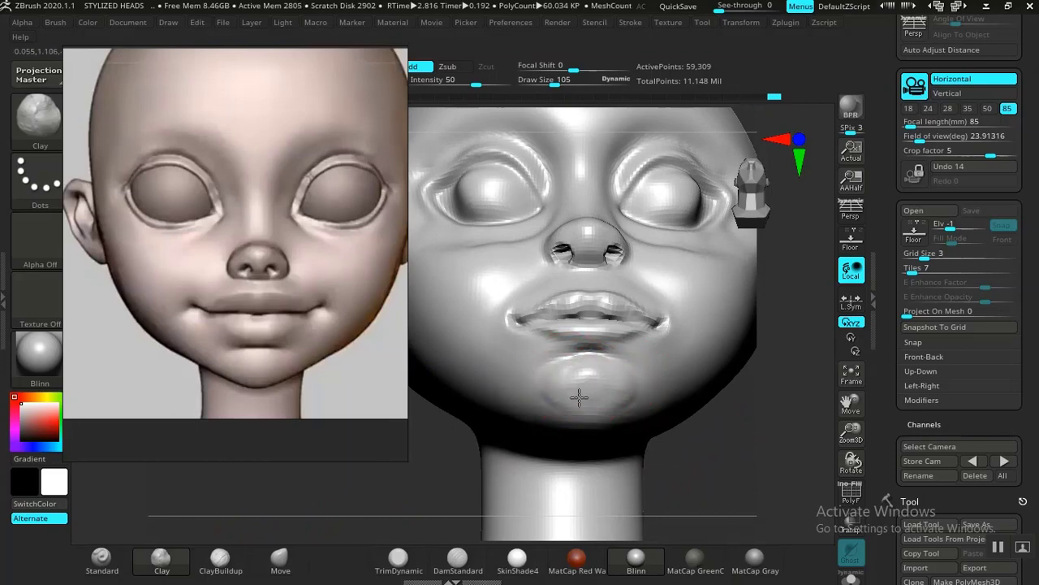
pyautogui.press('shift')
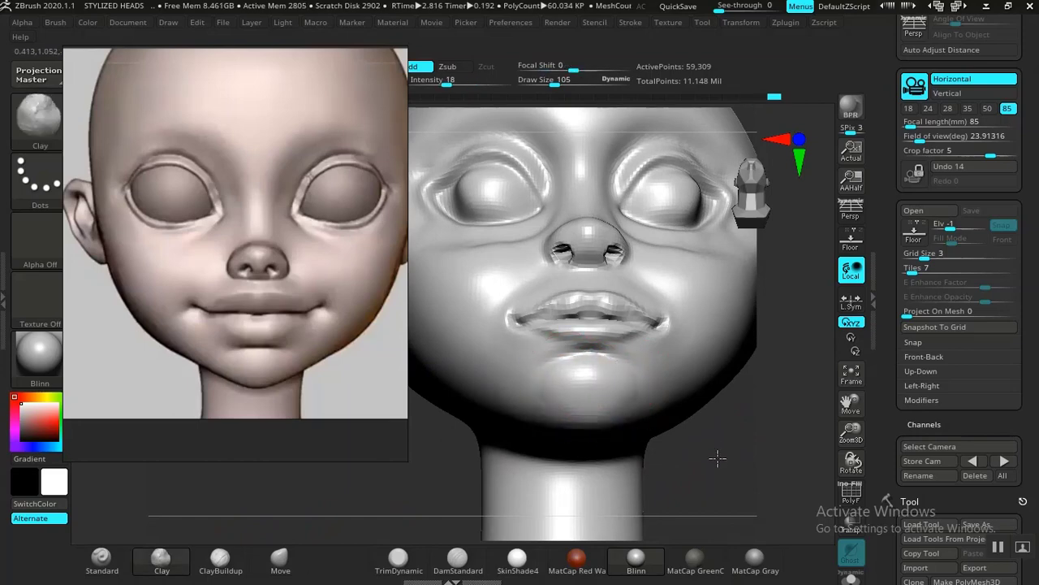
# Step: Build up the side of the chin with ClayBuildup at intensity 17 and smooth the added volume
pyautogui.moveTo(719, 455)
pyautogui.mouseDown()
pyautogui.moveTo(696, 425)
pyautogui.moveTo(672, 418)
pyautogui.moveTo(495, 471)
pyautogui.moveTo(508, 484)
pyautogui.moveTo(473, 415)
pyautogui.mouseUp()
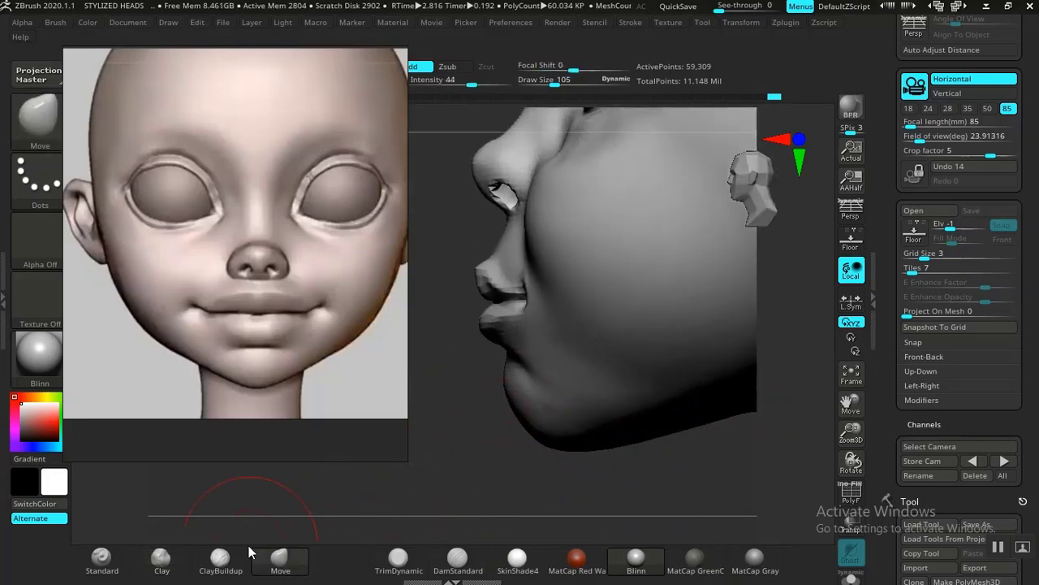
pyautogui.click(220, 559)
pyautogui.moveTo(425, 482); pyautogui.dragTo(554, 426)
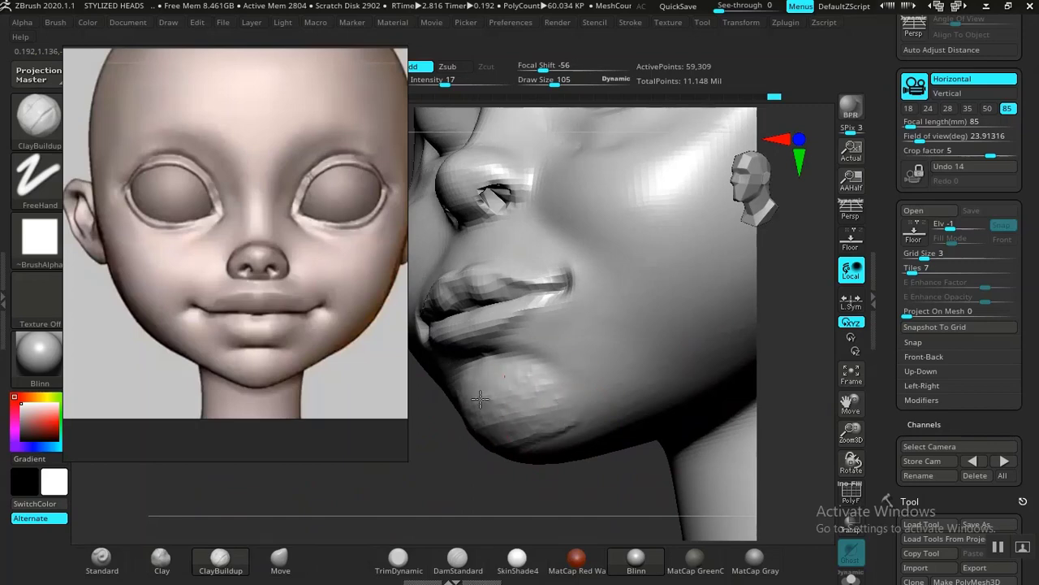
pyautogui.press('shift')
pyautogui.keyDown('shift'); pyautogui.moveTo(562, 427); pyautogui.dragTo(673, 421); pyautogui.keyUp('shift')
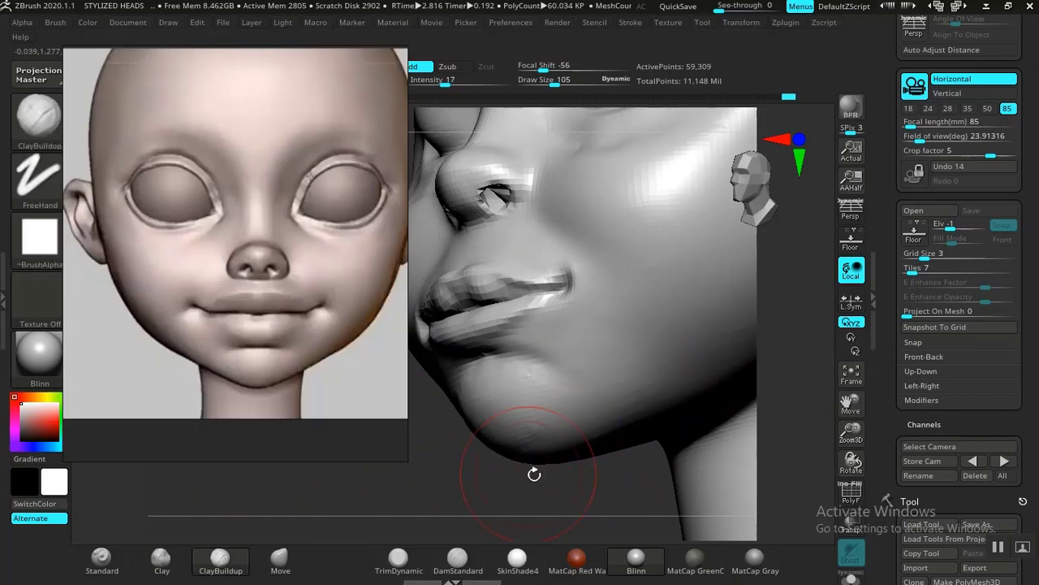
# Step: Refine the area around and below the mouth corner with DamStandard at intensity 26 and smooth it at intensity 18
pyautogui.moveTo(465, 483)
pyautogui.mouseDown()
pyautogui.moveTo(427, 482)
pyautogui.moveTo(412, 526)
pyautogui.mouseUp()
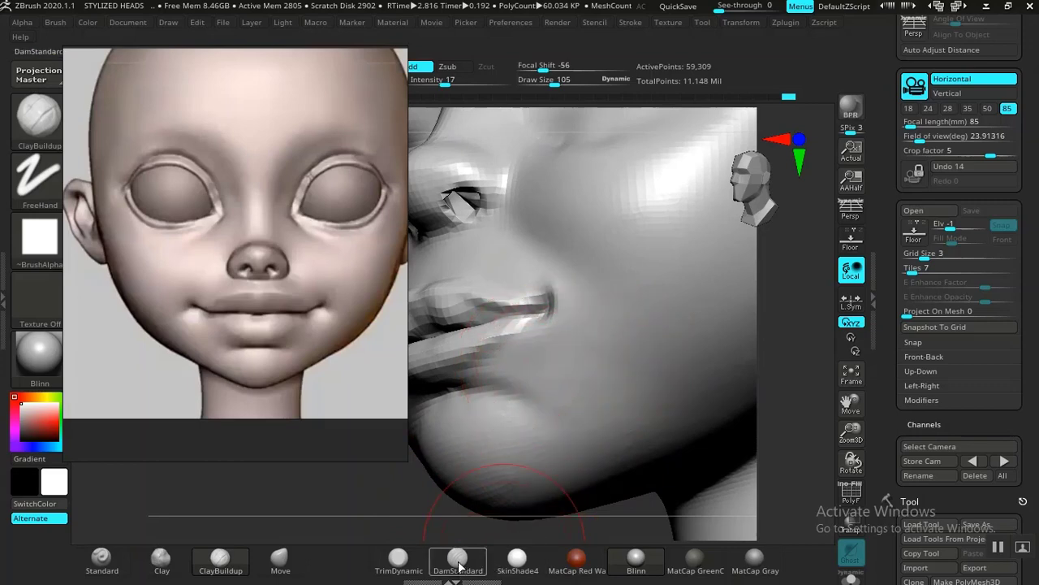
pyautogui.click(459, 566)
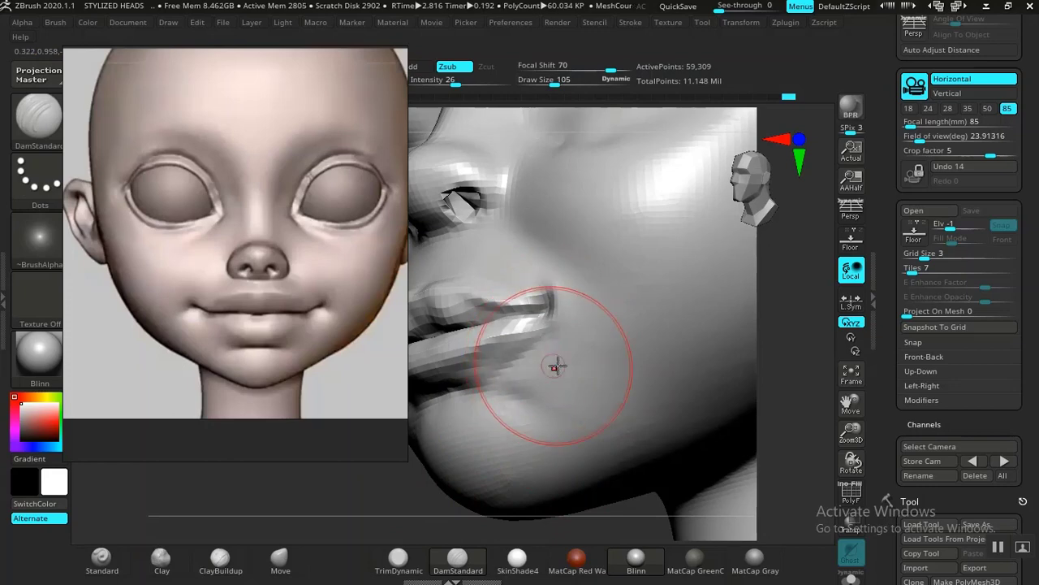
pyautogui.hotkey('ctrl', 'z')
pyautogui.moveTo(542, 350)
pyautogui.mouseDown()
pyautogui.moveTo(557, 325)
pyautogui.moveTo(526, 363)
pyautogui.mouseUp()
pyautogui.press('shift')
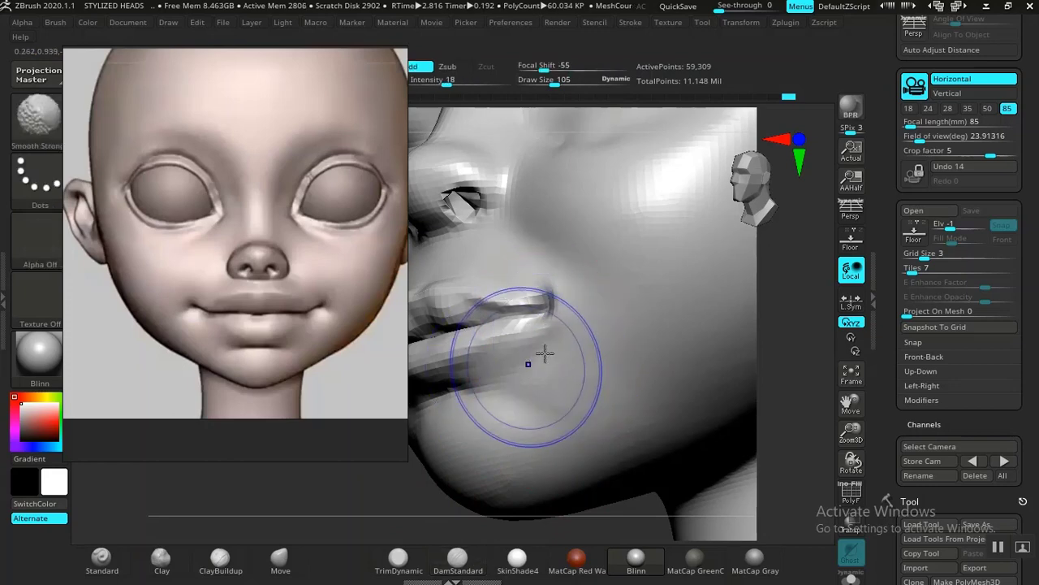
pyautogui.keyDown('shift'); pyautogui.moveTo(601, 335); pyautogui.dragTo(591, 346); pyautogui.keyUp('shift')
pyautogui.moveTo(385, 496); pyautogui.dragTo(395, 492)
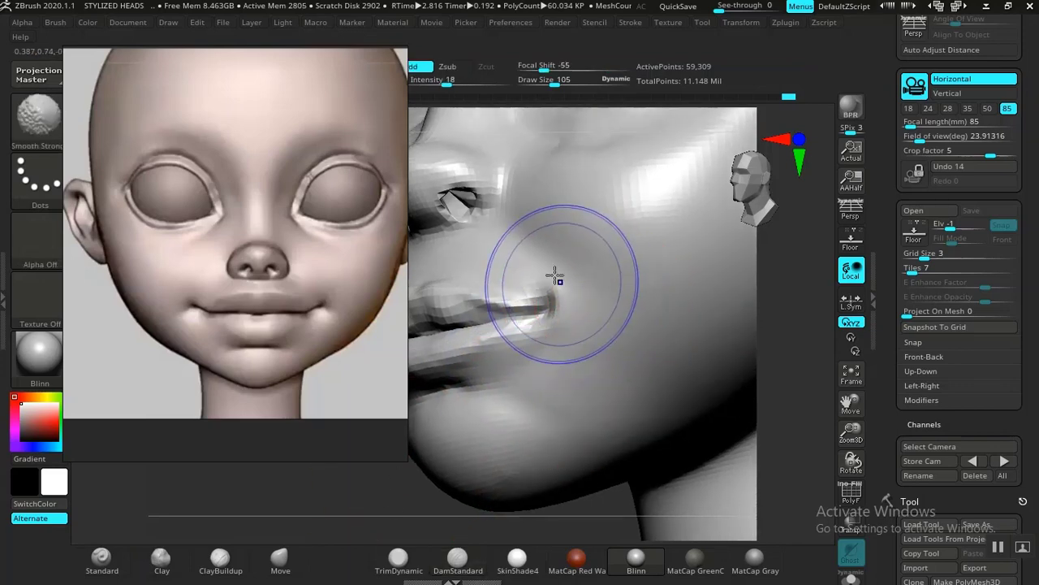
pyautogui.keyDown('shift'); pyautogui.moveTo(556, 276); pyautogui.dragTo(563, 318); pyautogui.keyUp('shift')
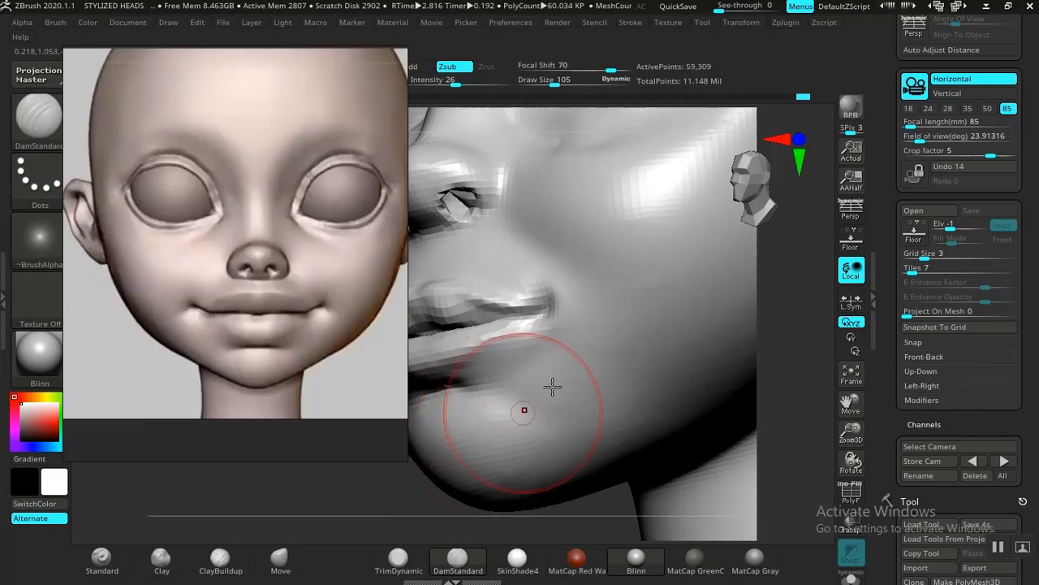
pyautogui.hotkey('ctrl', 'z')
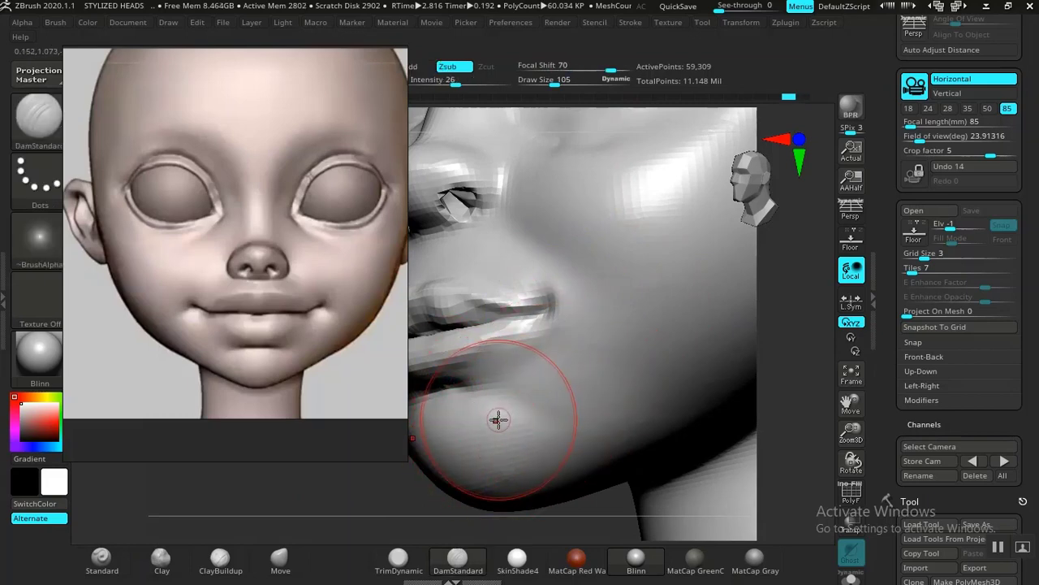
# Step: Tighten the mouth corner with the Pinch brush at draw size 105 and intensity 20
pyautogui.press('b')
pyautogui.press('p')
pyautogui.press('i')
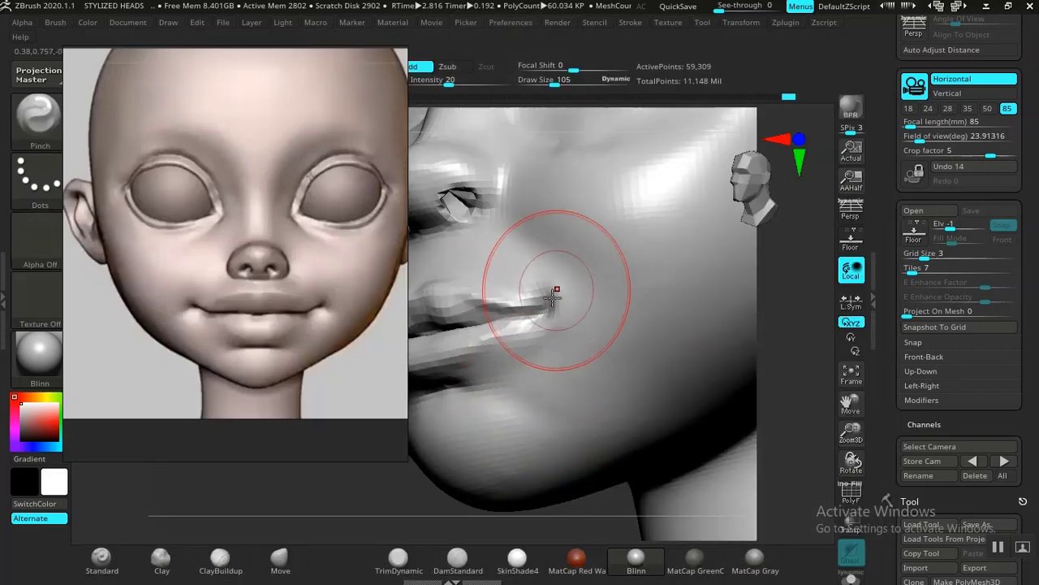
pyautogui.moveTo(553, 298); pyautogui.dragTo(538, 310)
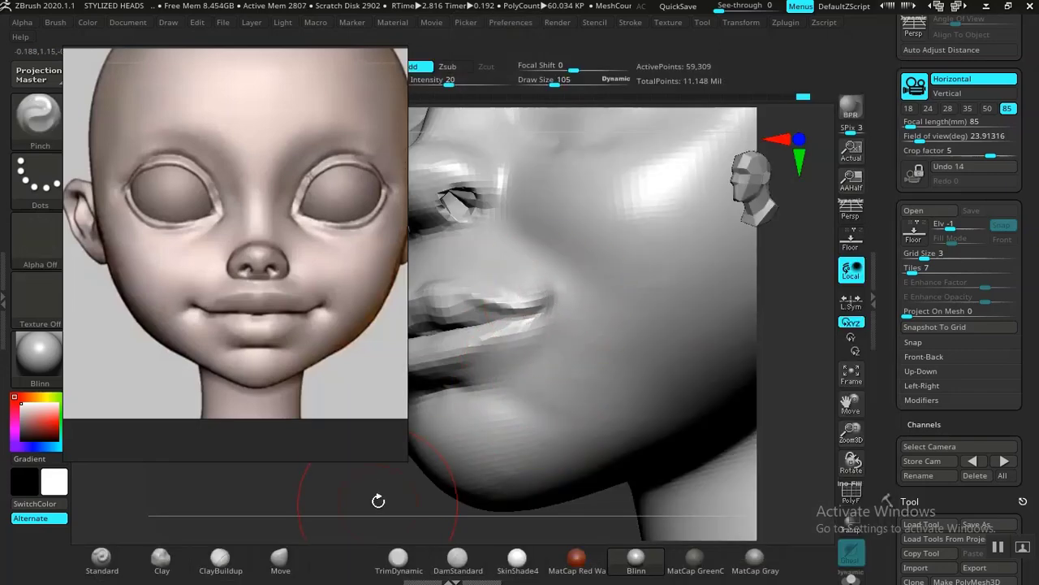
# Step: Reshape the lips near the mouth corner with the Move brush at draw size 69 and intensity 44
pyautogui.keyDown('alt'); pyautogui.moveTo(378, 502); pyautogui.dragTo(455, 382); pyautogui.keyUp('alt')
pyautogui.keyDown('shift'); pyautogui.moveTo(432, 474); pyautogui.dragTo(519, 446); pyautogui.keyUp('shift')
pyautogui.keyDown('alt'); pyautogui.moveTo(687, 388); pyautogui.dragTo(800, 457); pyautogui.keyUp('alt')
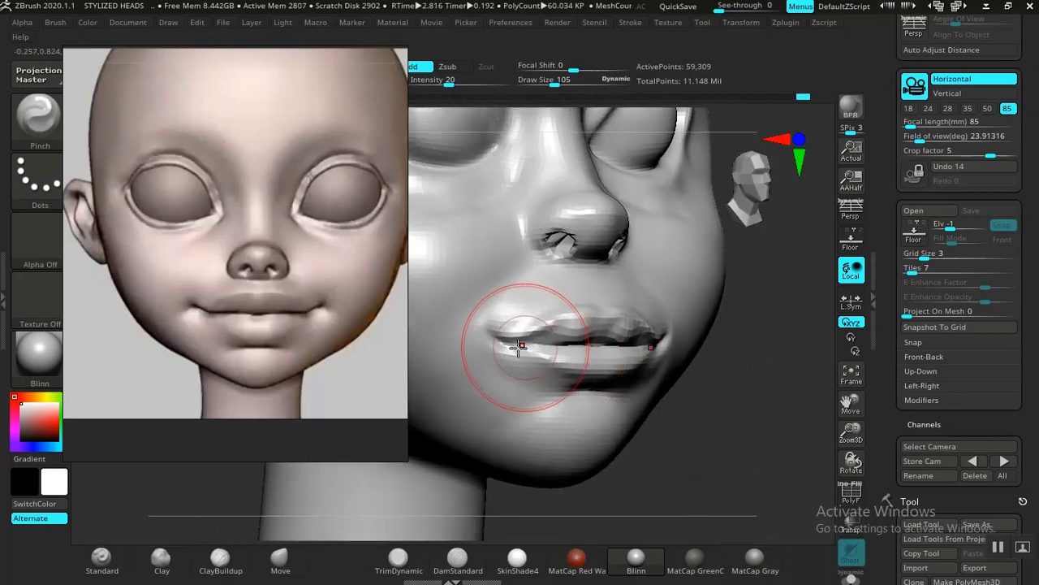
pyautogui.click(279, 557)
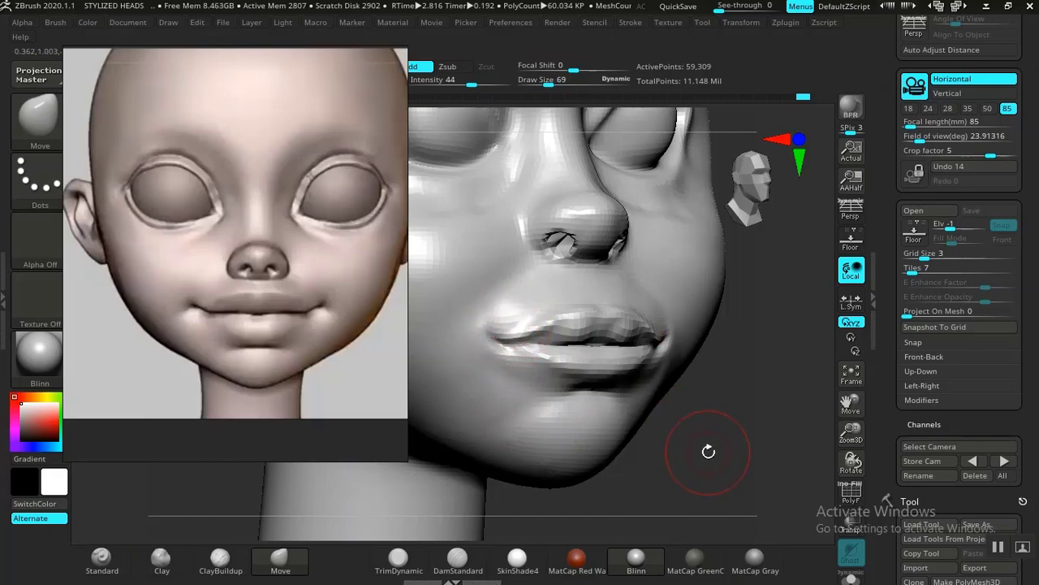
# Step: Carve the philtrum between the nose and upper lip with DamStandard at draw size 69 and intensity 26
pyautogui.moveTo(708, 452)
pyautogui.mouseDown()
pyautogui.moveTo(733, 473)
pyautogui.moveTo(722, 494)
pyautogui.mouseUp()
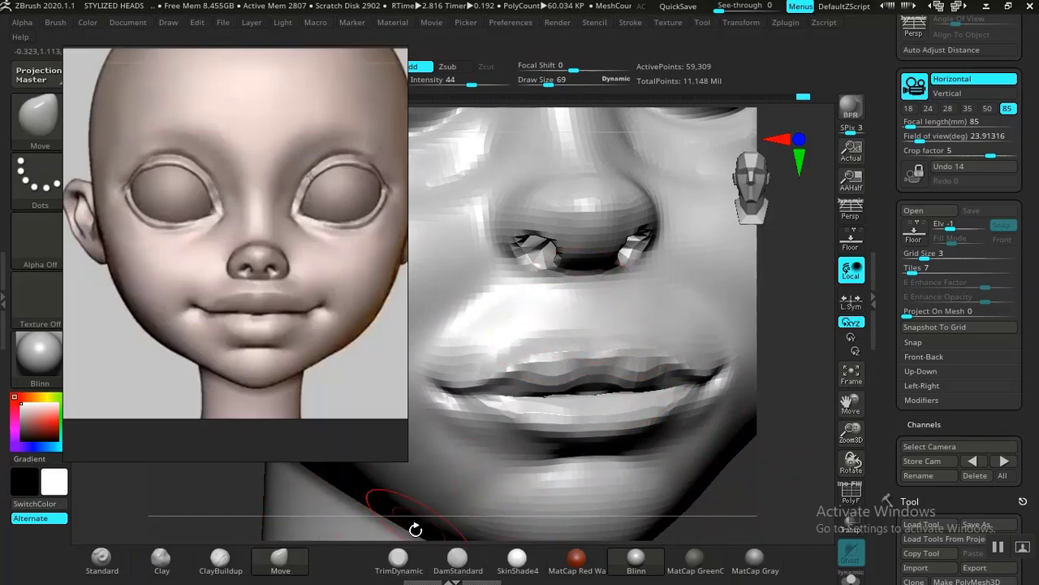
pyautogui.click(458, 559)
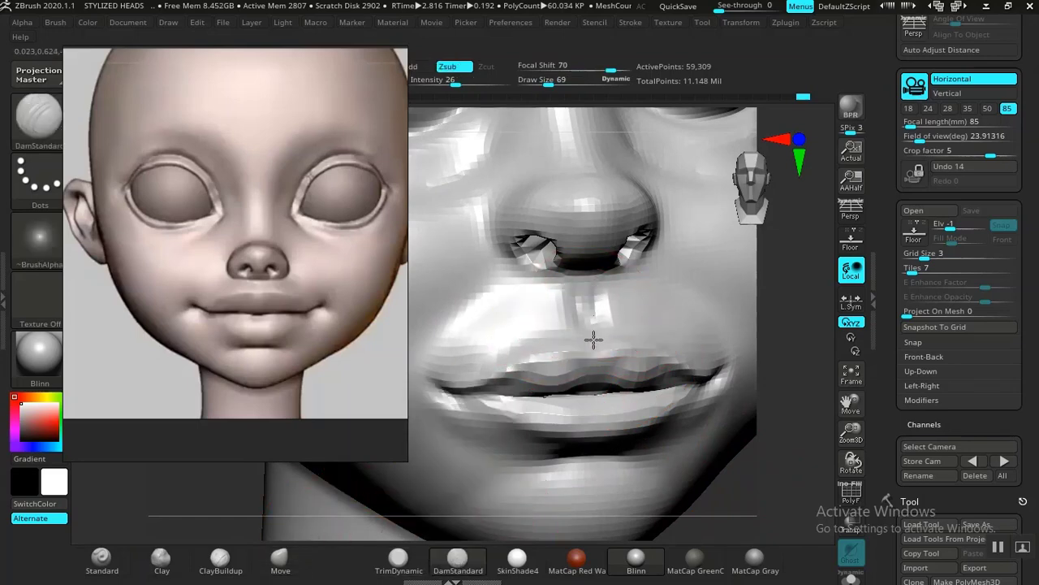
pyautogui.keyDown('shift'); pyautogui.moveTo(592, 336); pyautogui.dragTo(585, 295); pyautogui.keyUp('shift')
pyautogui.moveTo(736, 485)
pyautogui.keyDown('alt'); pyautogui.mouseDown()
pyautogui.moveTo(713, 408)
pyautogui.moveTo(659, 462)
pyautogui.moveTo(712, 452)
pyautogui.moveTo(649, 387)
pyautogui.moveTo(659, 436)
pyautogui.moveTo(720, 436)
pyautogui.moveTo(644, 437)
pyautogui.mouseUp(); pyautogui.keyUp('alt')
pyautogui.keyDown('alt'); pyautogui.moveTo(494, 490); pyautogui.dragTo(517, 464); pyautogui.keyUp('alt')
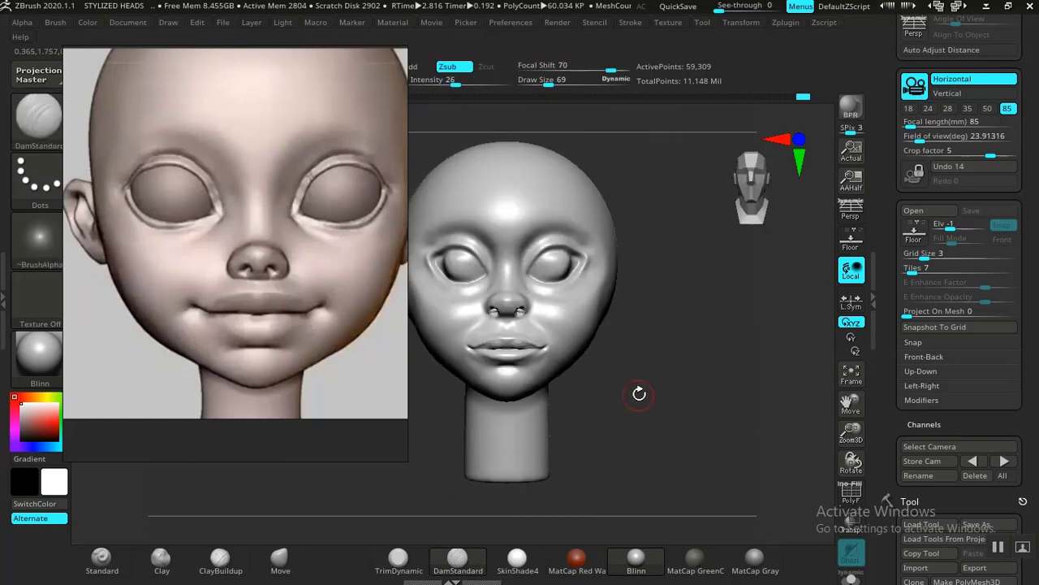
# Step: Examine the mouth and cheek shapes in the reference board's front view against the sculpted face
pyautogui.moveTo(638, 392)
pyautogui.keyDown('alt'); pyautogui.mouseDown()
pyautogui.moveTo(682, 434)
pyautogui.moveTo(659, 422)
pyautogui.moveTo(717, 403)
pyautogui.moveTo(694, 410)
pyautogui.mouseUp(); pyautogui.keyUp('alt')
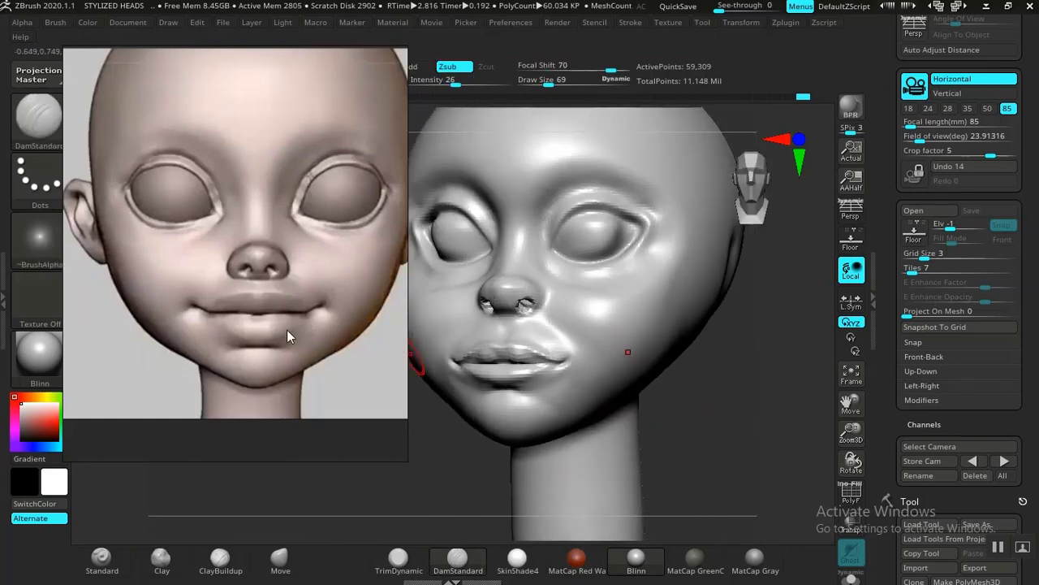
pyautogui.scroll(-6, 205, 344)
pyautogui.moveTo(250, 334); pyautogui.dragTo(200, 316, button='middle')
pyautogui.scroll(3, 289, 316)
pyautogui.scroll(3, 290, 316)
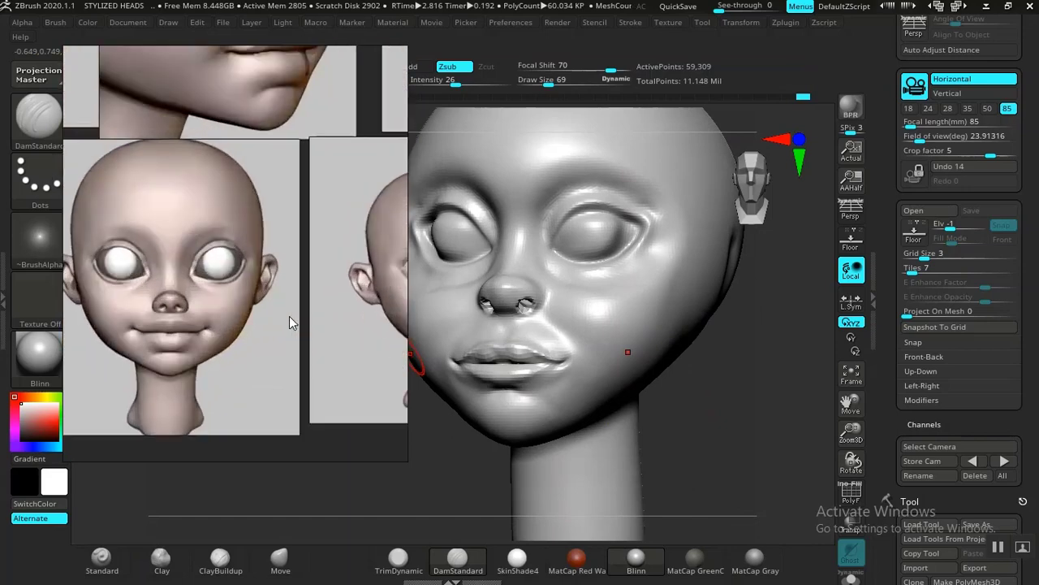
pyautogui.moveTo(289, 316); pyautogui.dragTo(352, 260, button='middle')
pyautogui.moveTo(277, 278); pyautogui.dragTo(279, 296, button='middle')
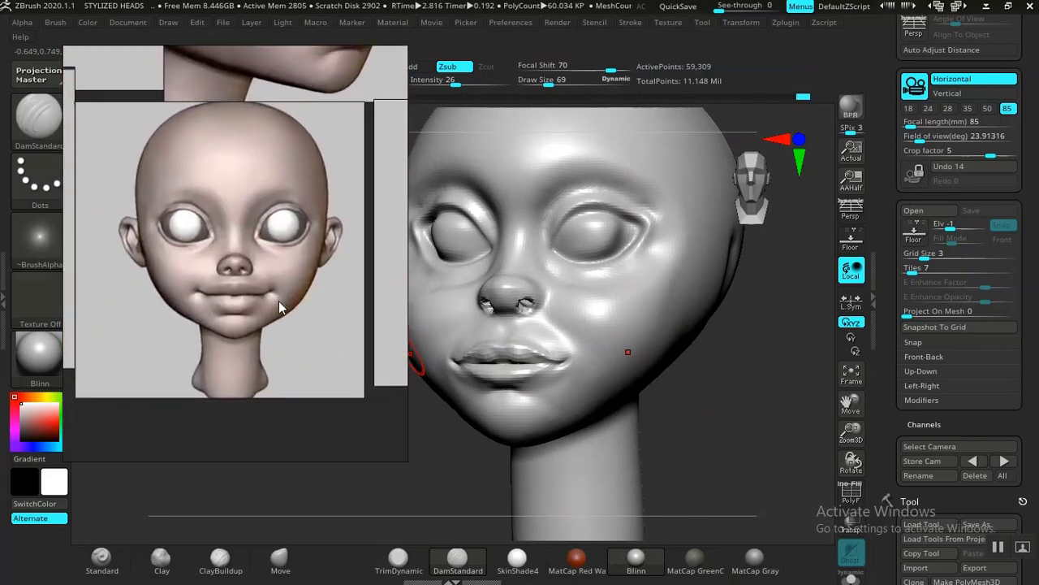
# Step: Build up the lower cheek with ClayBuildup at draw size 157 and intensity 17, and smooth it at intensity 18
pyautogui.moveTo(706, 432)
pyautogui.mouseDown()
pyautogui.moveTo(696, 417)
pyautogui.moveTo(766, 432)
pyautogui.moveTo(705, 453)
pyautogui.moveTo(719, 457)
pyautogui.mouseUp()
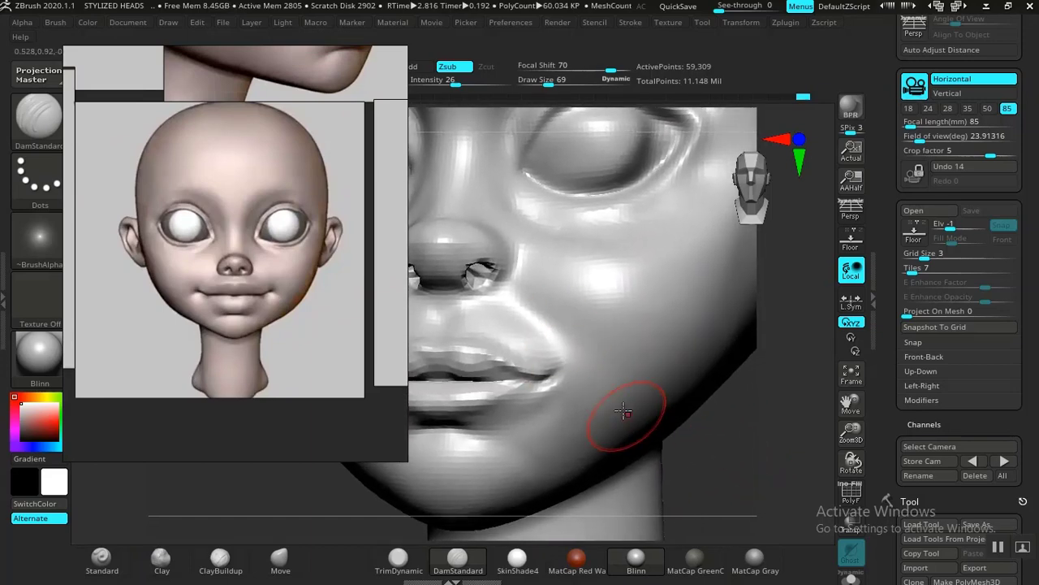
pyautogui.press(']')
pyautogui.press(']')
pyautogui.press(']')
pyautogui.press(']')
pyautogui.press(']')
pyautogui.press(']')
pyautogui.press(']')
pyautogui.press(']')
pyautogui.press(']')
pyautogui.press(']')
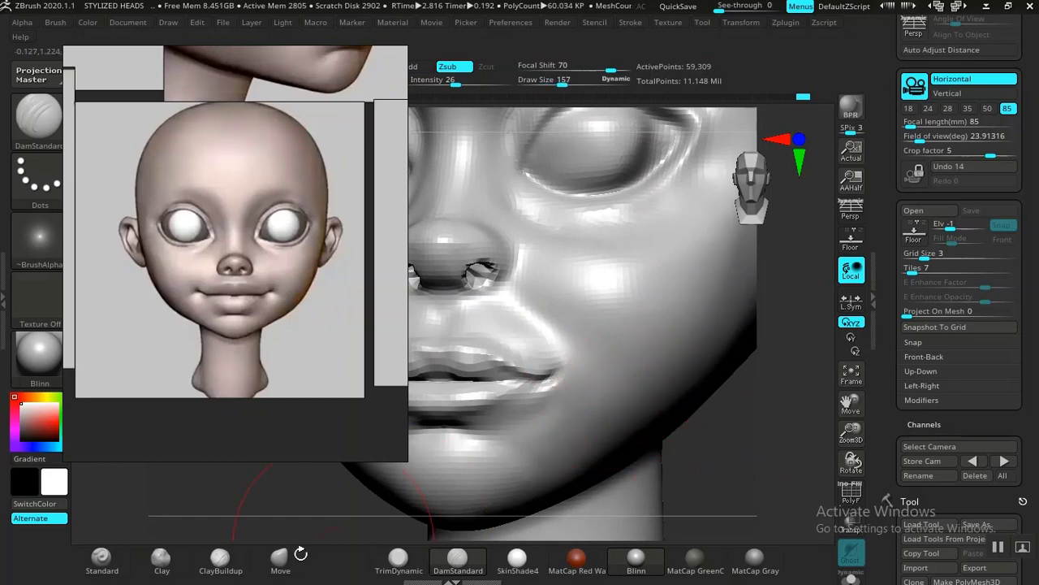
pyautogui.click(221, 560)
pyautogui.moveTo(706, 457)
pyautogui.mouseDown()
pyautogui.moveTo(661, 394)
pyautogui.moveTo(642, 392)
pyautogui.mouseUp()
pyautogui.moveTo(566, 390); pyautogui.dragTo(568, 366)
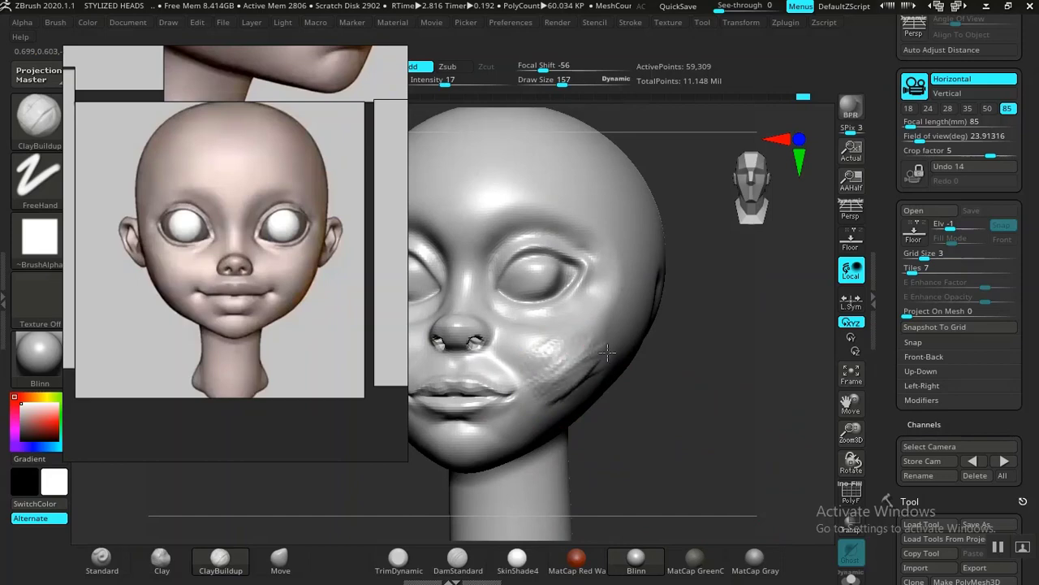
pyautogui.keyDown('shift'); pyautogui.moveTo(608, 352); pyautogui.dragTo(555, 381); pyautogui.keyUp('shift')
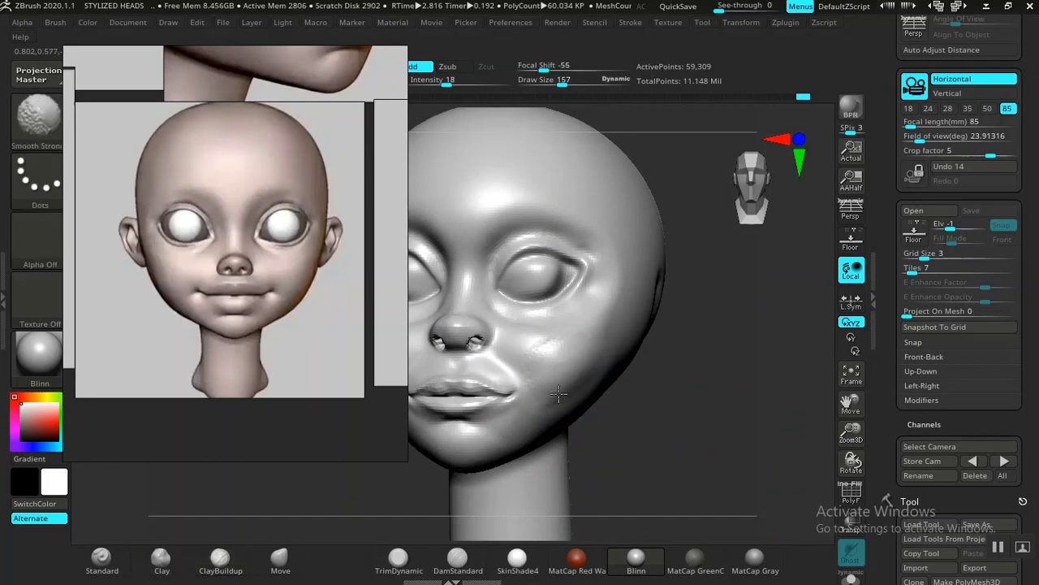
# Step: Compare the sculpt's profile and jawline with the head views on the reference board
pyautogui.moveTo(695, 417)
pyautogui.mouseDown()
pyautogui.moveTo(664, 427)
pyautogui.moveTo(677, 420)
pyautogui.moveTo(696, 436)
pyautogui.moveTo(656, 374)
pyautogui.moveTo(676, 370)
pyautogui.moveTo(711, 434)
pyautogui.moveTo(704, 426)
pyautogui.mouseUp()
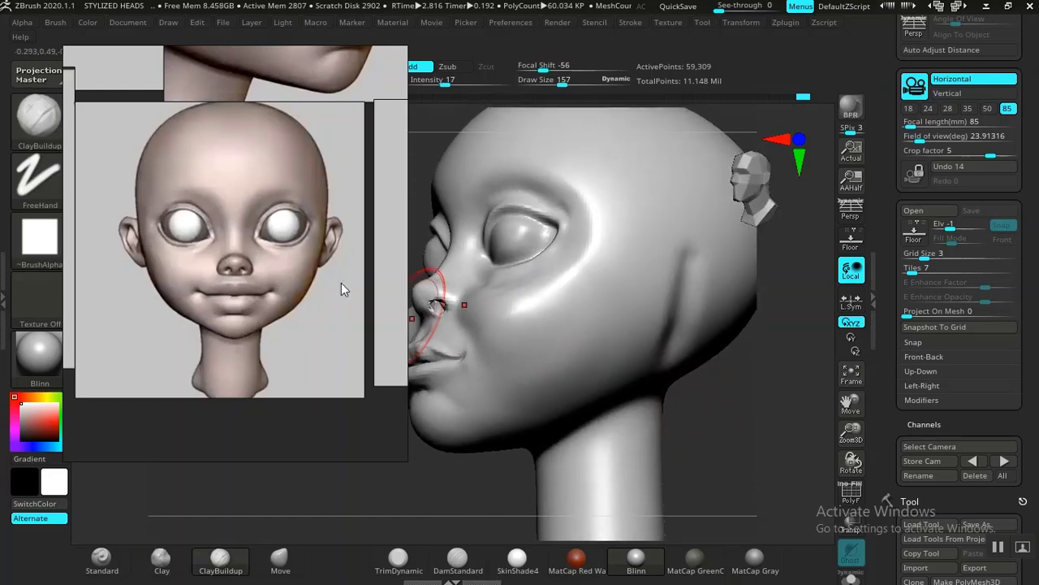
pyautogui.moveTo(287, 289); pyautogui.dragTo(266, 381, button='middle')
pyautogui.moveTo(716, 409)
pyautogui.mouseDown()
pyautogui.moveTo(726, 446)
pyautogui.moveTo(684, 429)
pyautogui.moveTo(480, 407)
pyautogui.moveTo(538, 492)
pyautogui.moveTo(515, 485)
pyautogui.mouseUp()
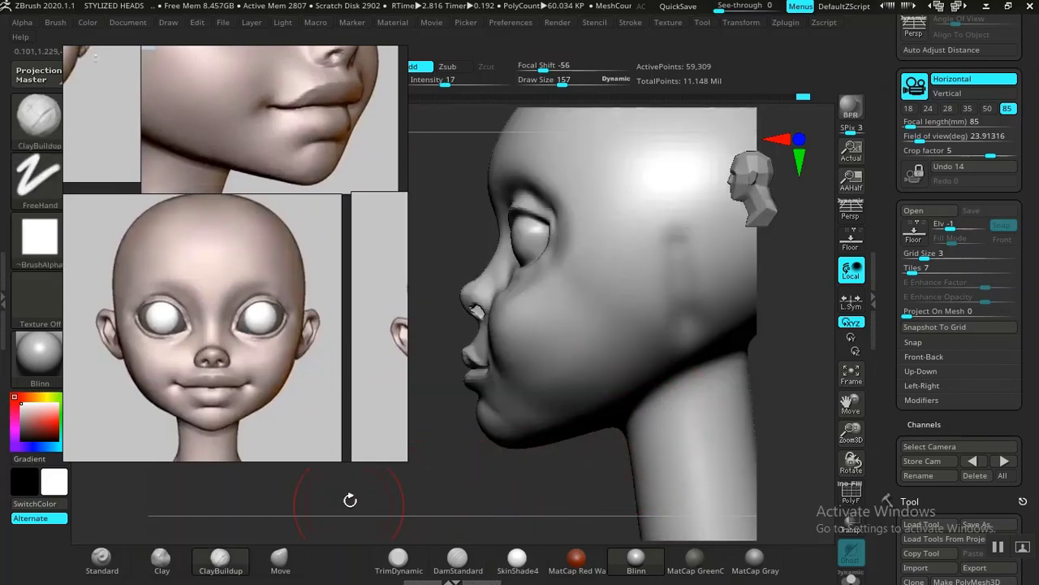
pyautogui.scroll(-6, 196, 349)
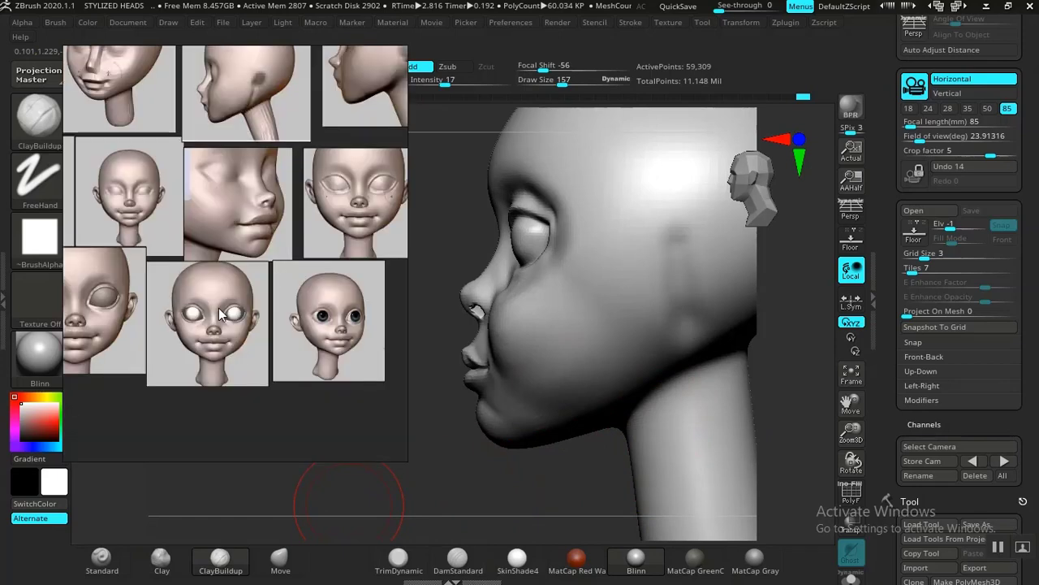
pyautogui.scroll(3, 285, 286)
pyautogui.scroll(2, 285, 291)
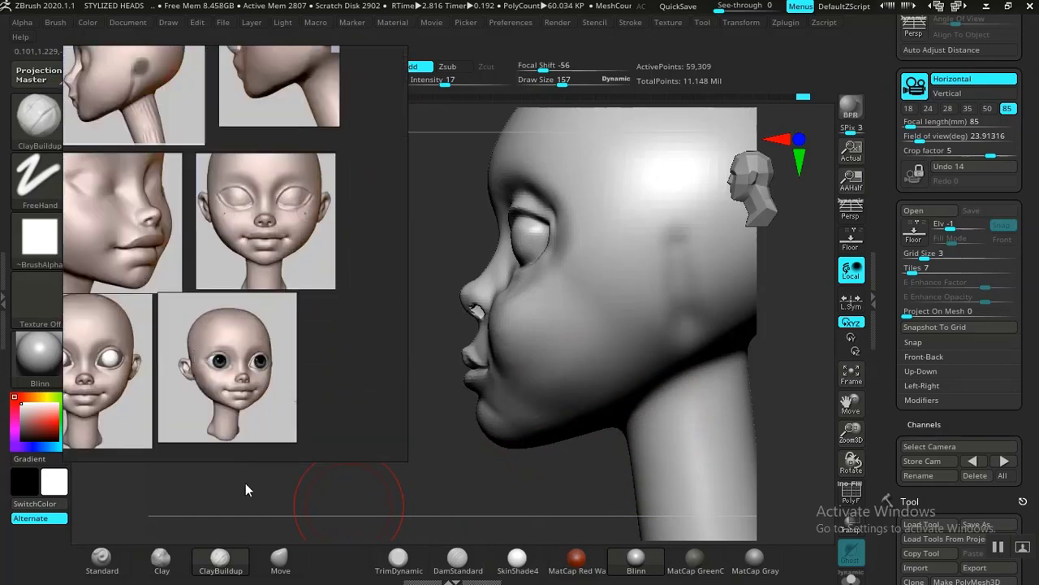
pyautogui.moveTo(479, 494); pyautogui.dragTo(511, 436)
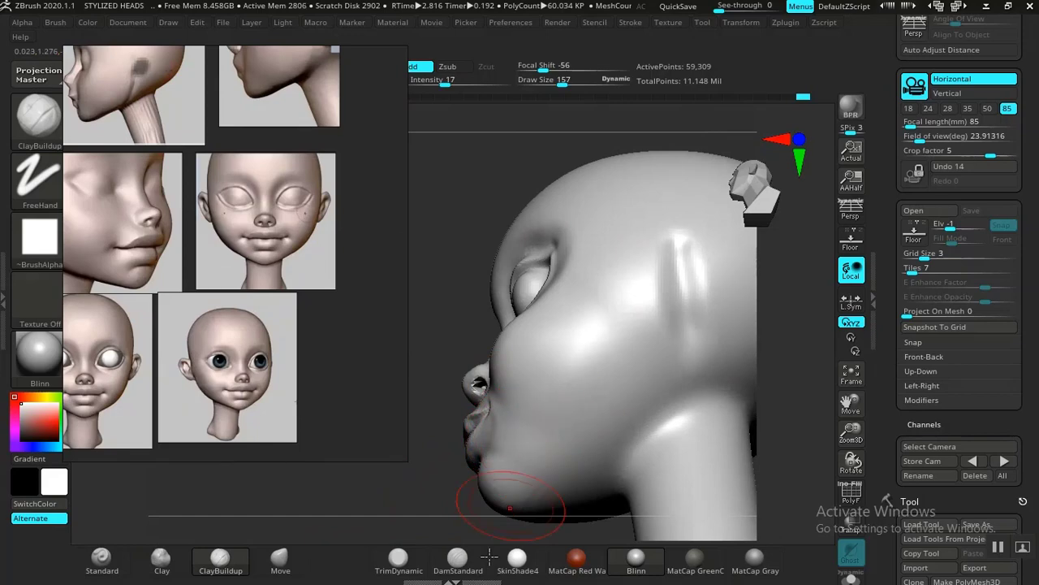
# Step: Define the jawline from below the ear toward the chin with DamStandard at draw size 157 and intensity 26, and smooth it
pyautogui.click(458, 563)
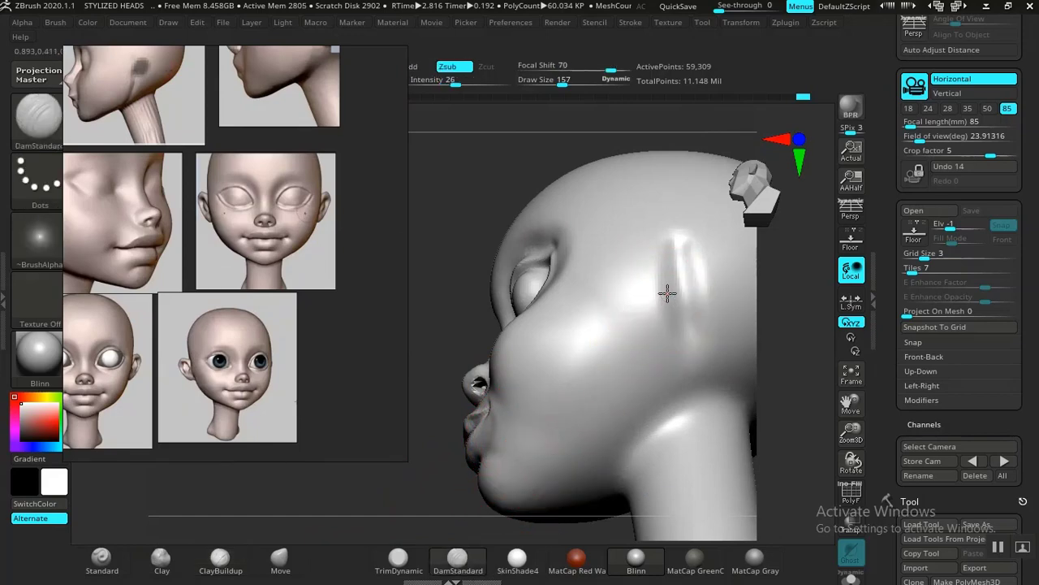
pyautogui.moveTo(622, 353)
pyautogui.mouseDown()
pyautogui.moveTo(571, 383)
pyautogui.moveTo(475, 515)
pyautogui.moveTo(459, 513)
pyautogui.moveTo(503, 483)
pyautogui.moveTo(460, 487)
pyautogui.moveTo(692, 406)
pyautogui.moveTo(642, 443)
pyautogui.moveTo(685, 456)
pyautogui.mouseUp()
pyautogui.moveTo(684, 456)
pyautogui.mouseDown()
pyautogui.moveTo(631, 441)
pyautogui.moveTo(675, 408)
pyautogui.moveTo(692, 444)
pyautogui.moveTo(656, 415)
pyautogui.mouseUp()
pyautogui.keyDown('shift'); pyautogui.moveTo(561, 353); pyautogui.dragTo(368, 476); pyautogui.keyUp('shift')
pyautogui.keyDown('alt'); pyautogui.moveTo(745, 427); pyautogui.dragTo(776, 400); pyautogui.keyUp('alt')
pyautogui.keyDown('shift'); pyautogui.moveTo(591, 246); pyautogui.dragTo(621, 214); pyautogui.keyUp('shift')
pyautogui.moveTo(704, 367); pyautogui.dragTo(695, 315)
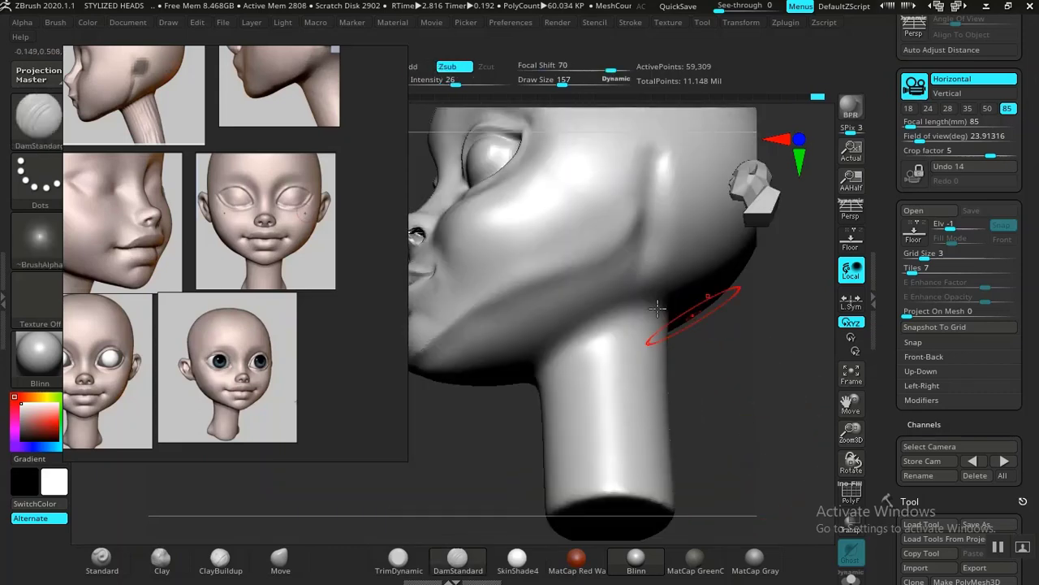
pyautogui.keyDown('shift'); pyautogui.moveTo(593, 258); pyautogui.dragTo(546, 277); pyautogui.keyUp('shift')
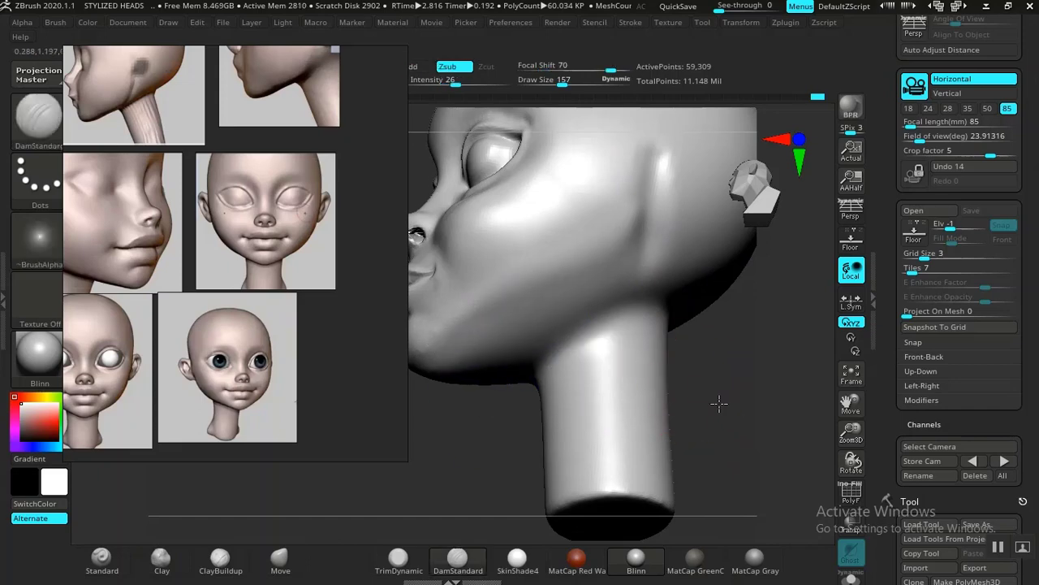
pyautogui.moveTo(720, 403); pyautogui.dragTo(755, 422)
pyautogui.keyDown('alt'); pyautogui.moveTo(706, 371); pyautogui.dragTo(672, 463); pyautogui.keyUp('alt')
pyautogui.press('shift')
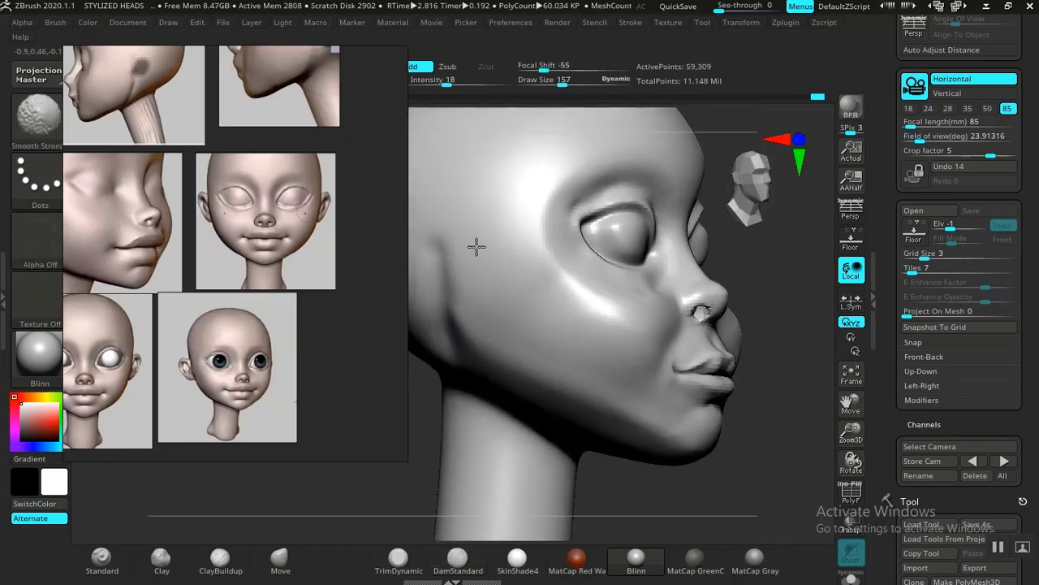
# Step: Adjust the side profile of the head with the Move brush at draw size 421 and intensity 44
pyautogui.moveTo(738, 488)
pyautogui.mouseDown()
pyautogui.moveTo(719, 425)
pyautogui.moveTo(845, 433)
pyautogui.mouseUp()
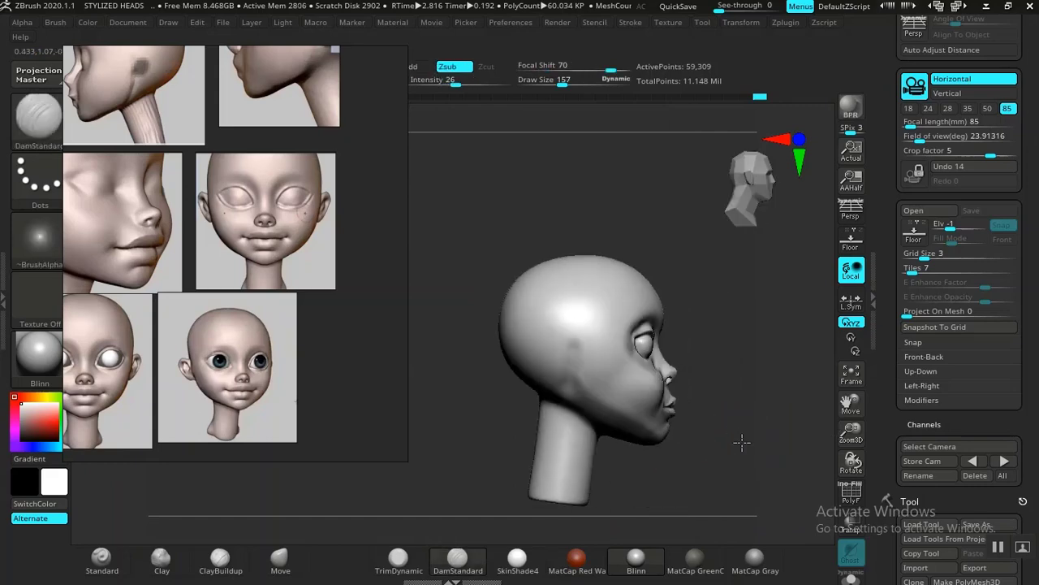
pyautogui.keyDown('alt'); pyautogui.moveTo(742, 441); pyautogui.dragTo(743, 471); pyautogui.keyUp('alt')
pyautogui.keyDown('alt'); pyautogui.moveTo(677, 479); pyautogui.dragTo(646, 472); pyautogui.keyUp('alt')
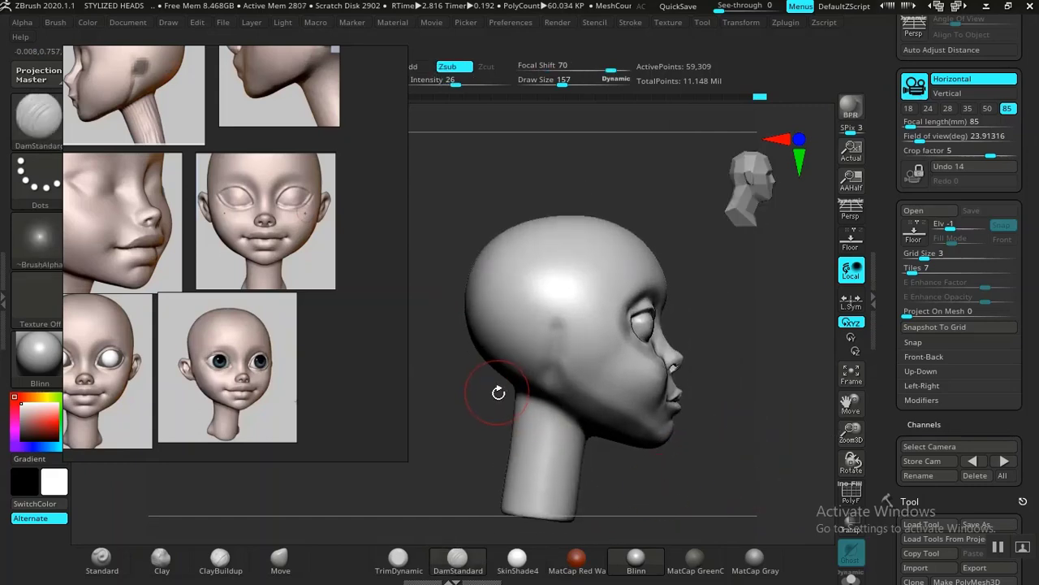
pyautogui.press(']')
pyautogui.press(']')
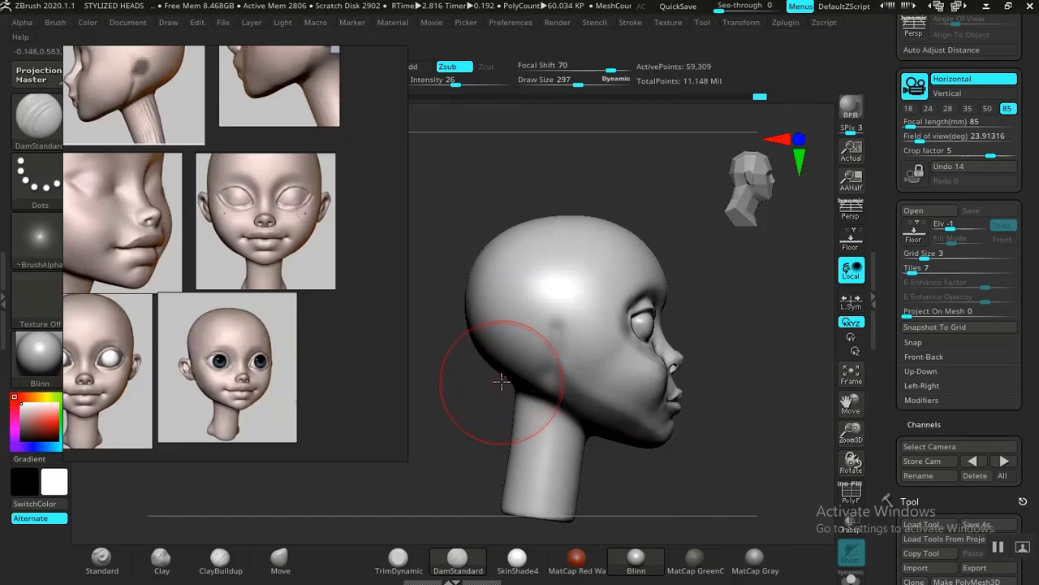
pyautogui.click(280, 558)
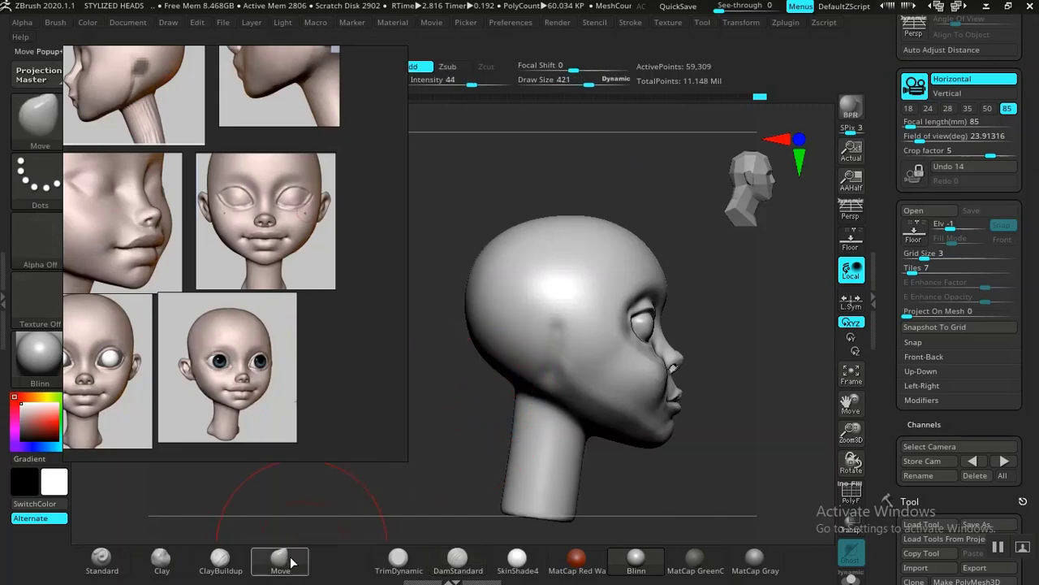
pyautogui.press('b')
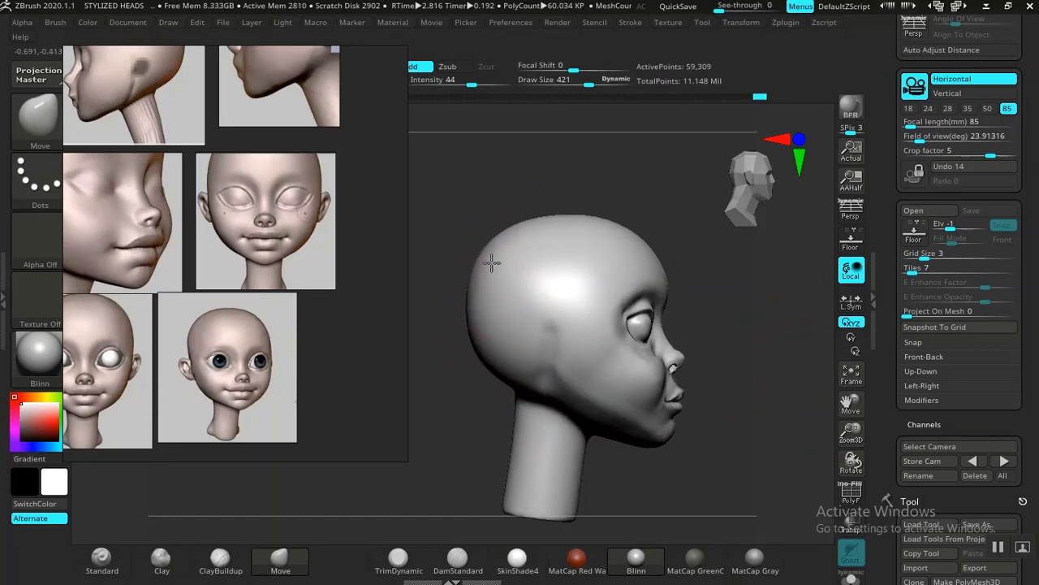
pyautogui.press('shift')
# Step: Narrow the neck in front view with the Move brush at draw size 421 and intensity 44
pyautogui.moveTo(666, 487)
pyautogui.keyDown('shift'); pyautogui.mouseDown()
pyautogui.moveTo(620, 406)
pyautogui.moveTo(629, 432)
pyautogui.mouseUp(); pyautogui.keyUp('shift')
pyautogui.keyDown('alt'); pyautogui.moveTo(639, 388); pyautogui.dragTo(569, 396); pyautogui.keyUp('alt')
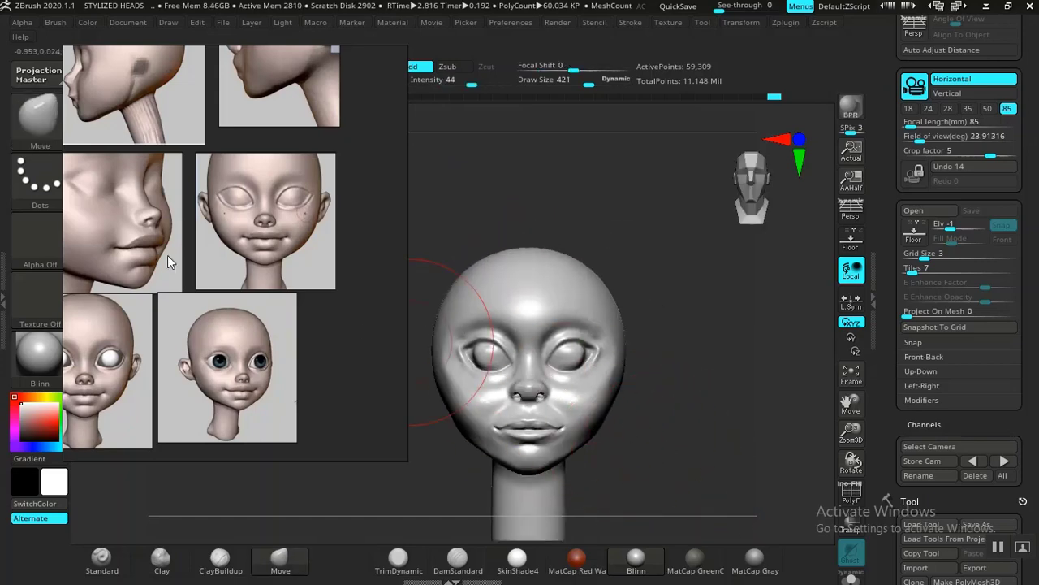
pyautogui.keyDown('alt'); pyautogui.moveTo(642, 446); pyautogui.dragTo(568, 408); pyautogui.keyUp('alt')
pyautogui.moveTo(499, 389); pyautogui.dragTo(511, 395)
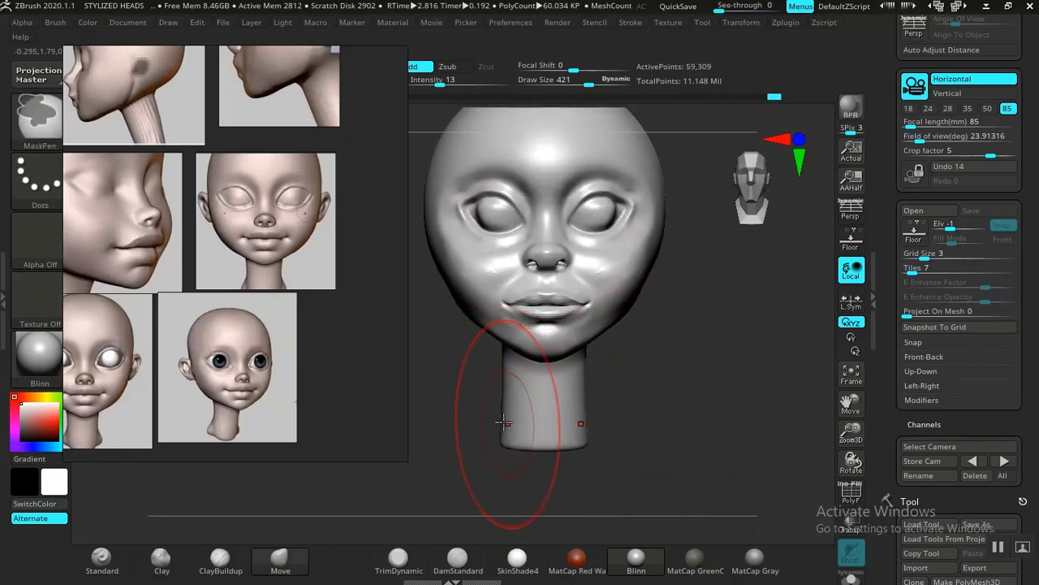
pyautogui.moveTo(507, 423); pyautogui.dragTo(512, 422)
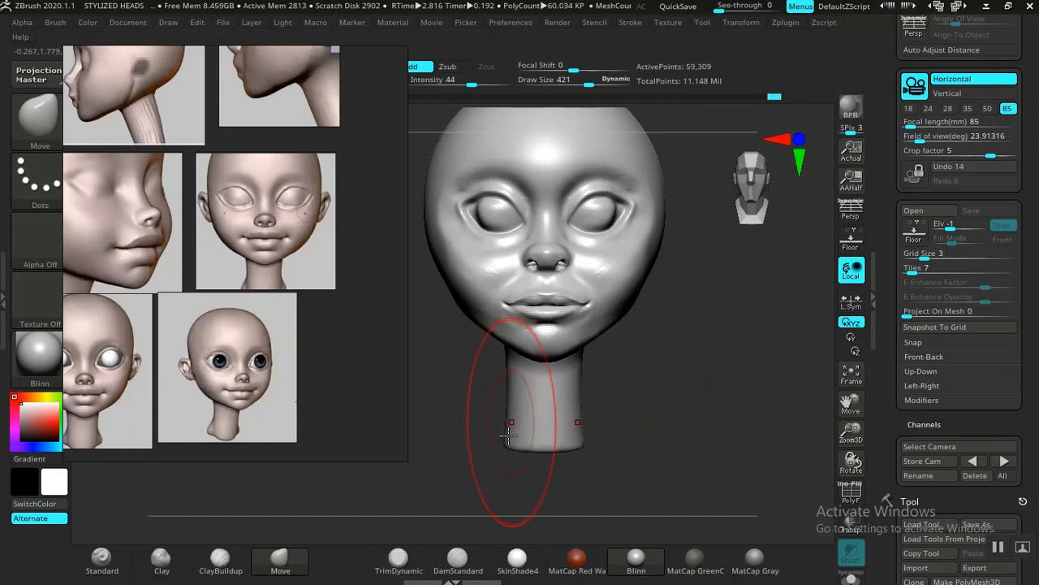
# Step: Build shoulders and an upper chest around the neck base with ClayBuildup at draw size 421 and intensity 17, and smooth them
pyautogui.click(220, 558)
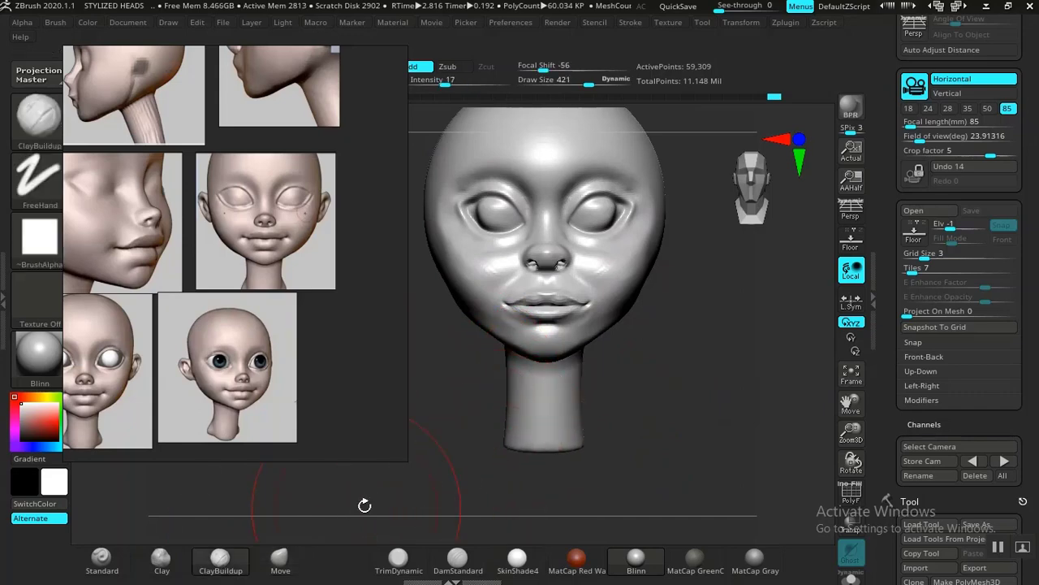
pyautogui.moveTo(364, 501)
pyautogui.mouseDown()
pyautogui.moveTo(494, 453)
pyautogui.moveTo(429, 455)
pyautogui.moveTo(467, 449)
pyautogui.mouseUp()
pyautogui.keyDown('shift'); pyautogui.moveTo(649, 450); pyautogui.dragTo(646, 450); pyautogui.keyUp('shift')
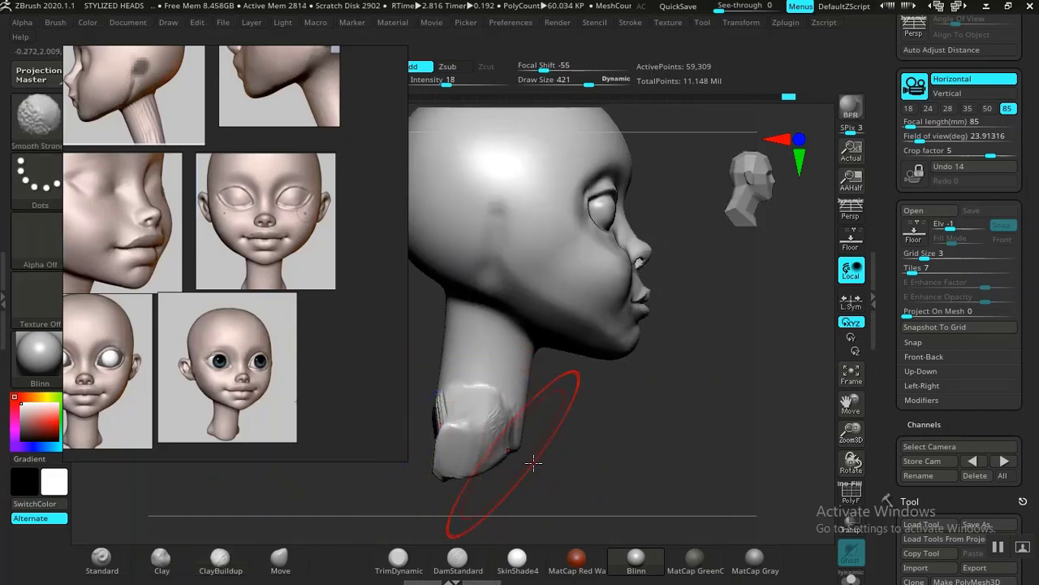
pyautogui.keyDown('shift'); pyautogui.moveTo(467, 457); pyautogui.dragTo(449, 454); pyautogui.keyUp('shift')
pyautogui.moveTo(655, 463)
pyautogui.mouseDown()
pyautogui.moveTo(615, 425)
pyautogui.moveTo(703, 431)
pyautogui.moveTo(679, 420)
pyautogui.moveTo(598, 439)
pyautogui.moveTo(710, 427)
pyautogui.mouseUp()
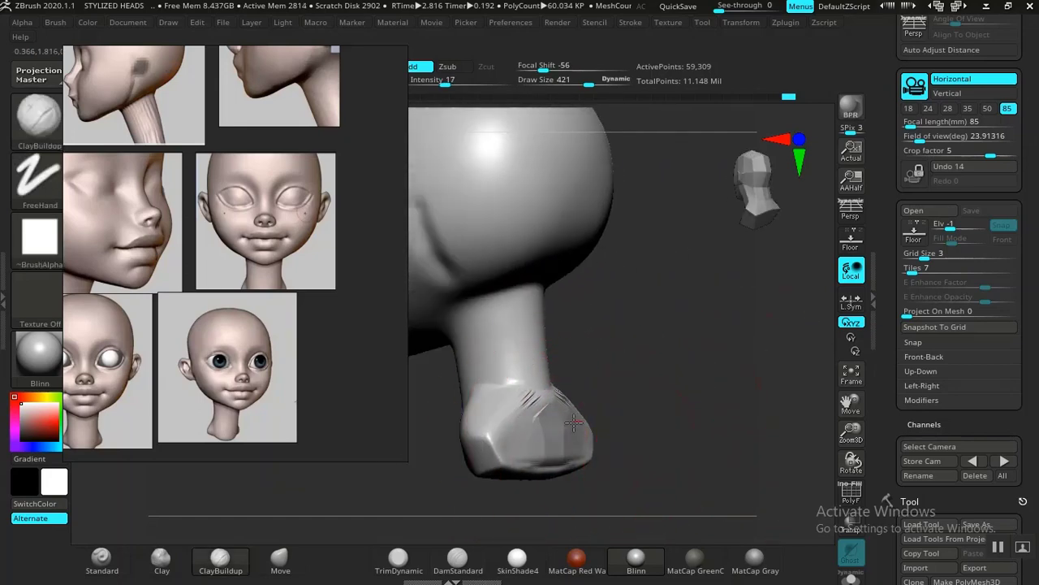
pyautogui.moveTo(488, 448)
pyautogui.keyDown('shift'); pyautogui.mouseDown()
pyautogui.moveTo(539, 403)
pyautogui.moveTo(513, 419)
pyautogui.mouseUp(); pyautogui.keyUp('shift')
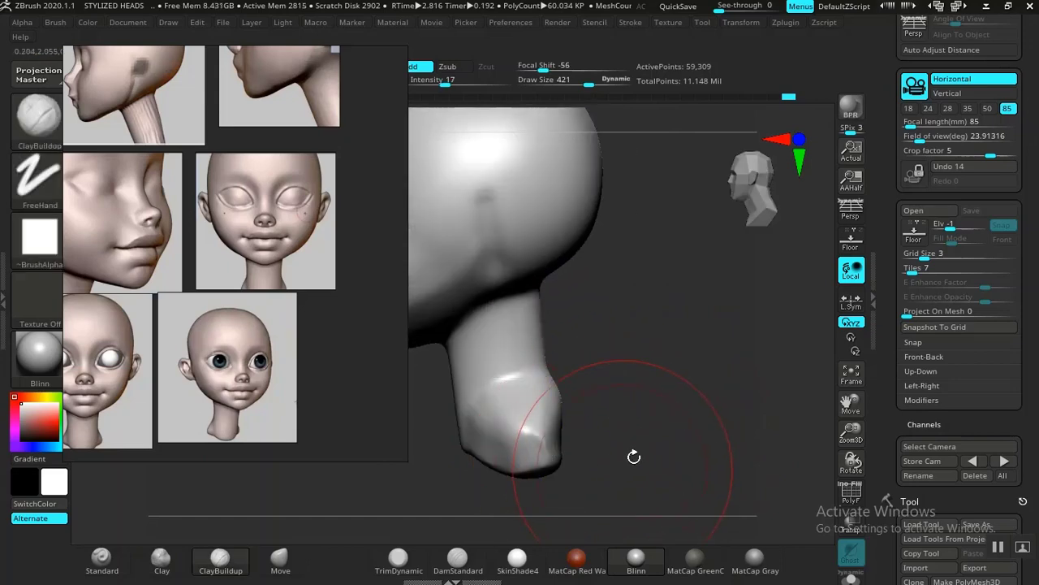
pyautogui.moveTo(634, 455)
pyautogui.mouseDown()
pyautogui.moveTo(522, 418)
pyautogui.moveTo(559, 393)
pyautogui.mouseUp()
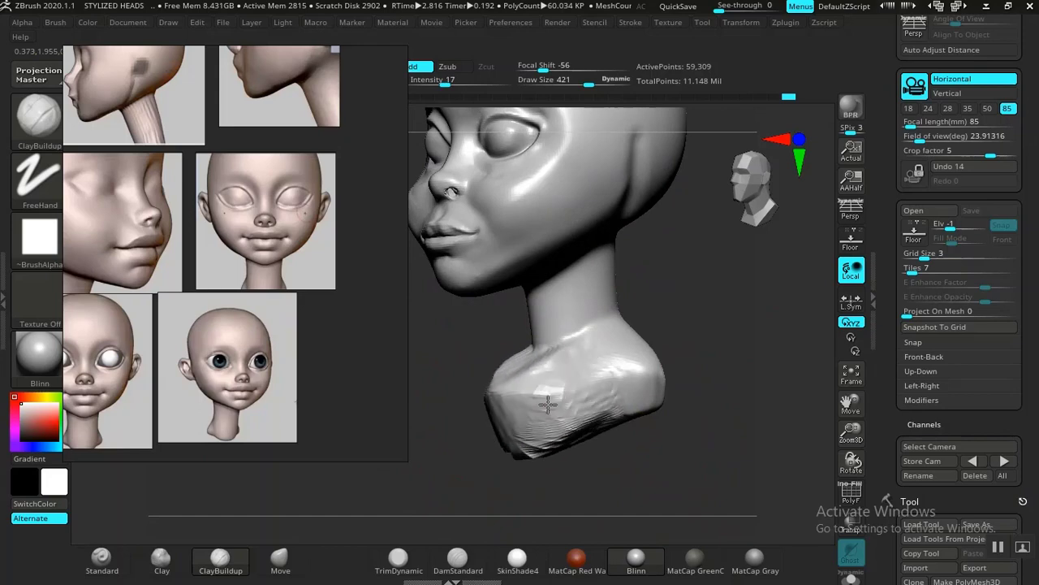
pyautogui.press('shift')
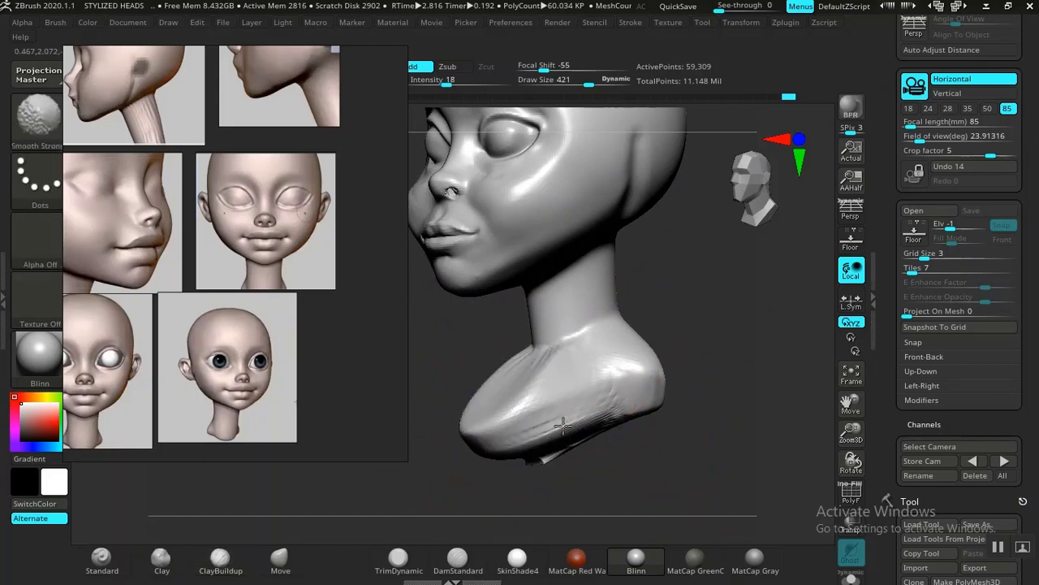
# Step: Reshape the shoulders and the lower front of the chest with the Move brush at draw size 421 and intensity 44
pyautogui.moveTo(613, 443)
pyautogui.keyDown('shift'); pyautogui.mouseDown()
pyautogui.moveTo(691, 458)
pyautogui.moveTo(723, 413)
pyautogui.moveTo(733, 360)
pyautogui.moveTo(639, 405)
pyautogui.moveTo(664, 421)
pyautogui.mouseUp(); pyautogui.keyUp('shift')
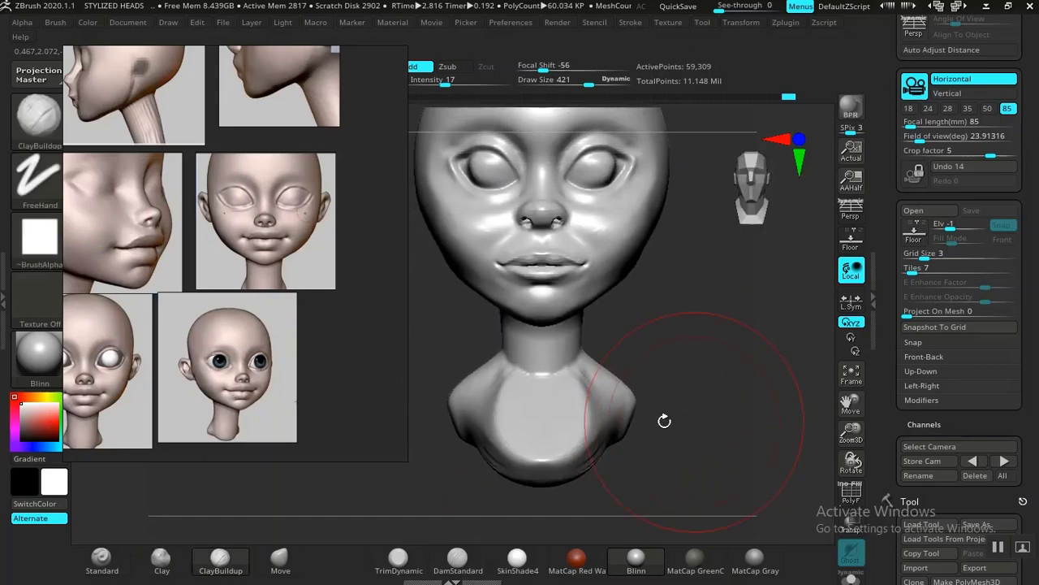
pyautogui.click(280, 558)
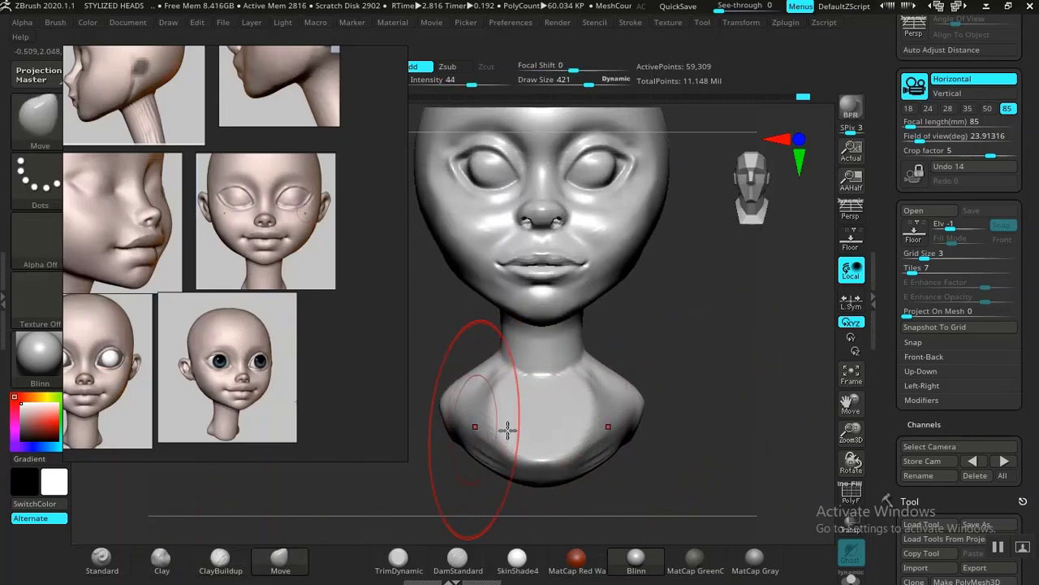
pyautogui.moveTo(731, 383); pyautogui.dragTo(548, 429)
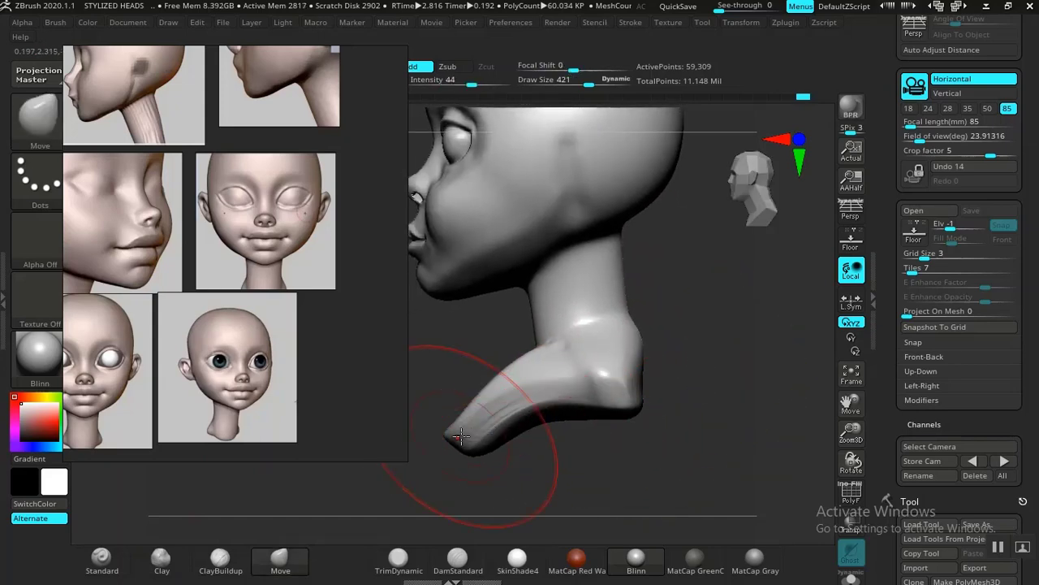
pyautogui.moveTo(696, 383)
pyautogui.mouseDown()
pyautogui.moveTo(763, 390)
pyautogui.moveTo(735, 386)
pyautogui.mouseUp()
pyautogui.keyDown('alt'); pyautogui.moveTo(639, 364); pyautogui.dragTo(727, 424); pyautogui.keyUp('alt')
pyautogui.keyDown('shift'); pyautogui.moveTo(499, 471); pyautogui.dragTo(480, 437); pyautogui.keyUp('shift')
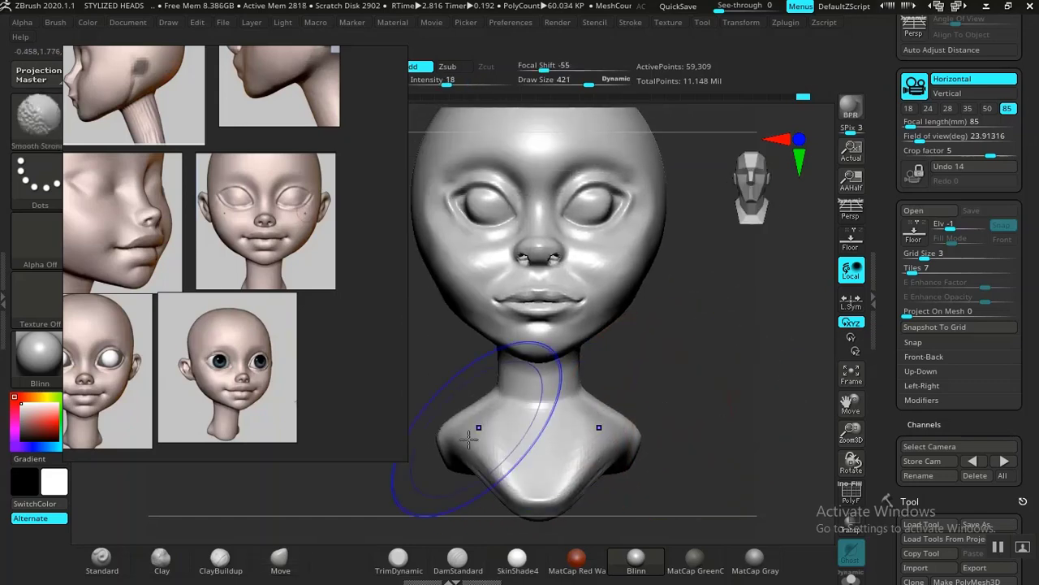
# Step: Build up the back of the shoulders with ClayBuildup at draw size 421 and intensity 17, and smooth the strokes
pyautogui.moveTo(696, 424)
pyautogui.mouseDown()
pyautogui.moveTo(713, 427)
pyautogui.moveTo(706, 405)
pyautogui.mouseUp()
pyautogui.moveTo(642, 404)
pyautogui.keyDown('shift'); pyautogui.mouseDown()
pyautogui.moveTo(620, 422)
pyautogui.moveTo(652, 446)
pyautogui.moveTo(534, 441)
pyautogui.moveTo(515, 455)
pyautogui.moveTo(526, 464)
pyautogui.mouseUp(); pyautogui.keyUp('shift')
pyautogui.press('ctrl')
pyautogui.click(222, 561)
pyautogui.moveTo(527, 464); pyautogui.dragTo(513, 443, button='right')
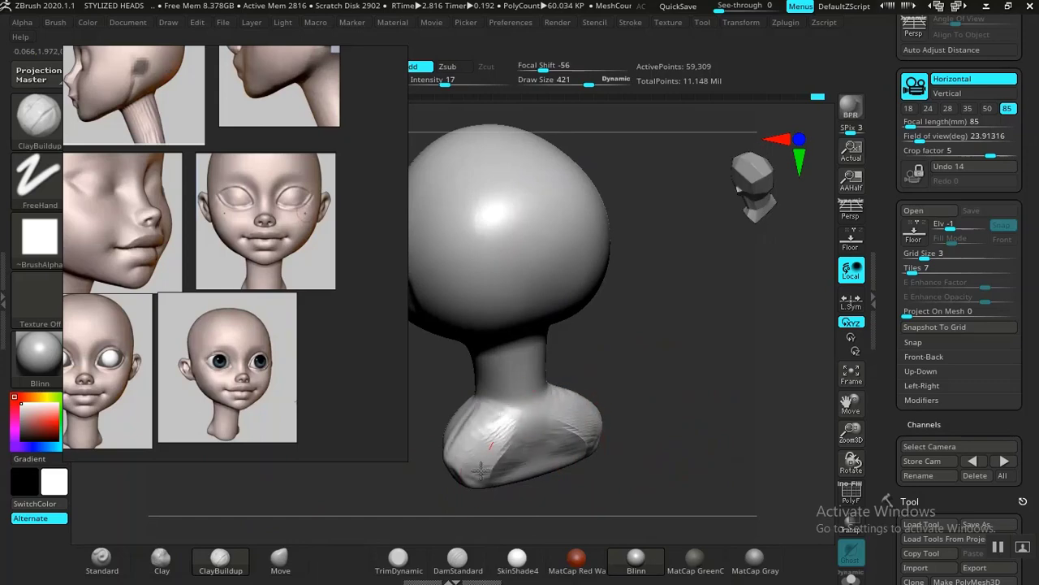
pyautogui.press('shift')
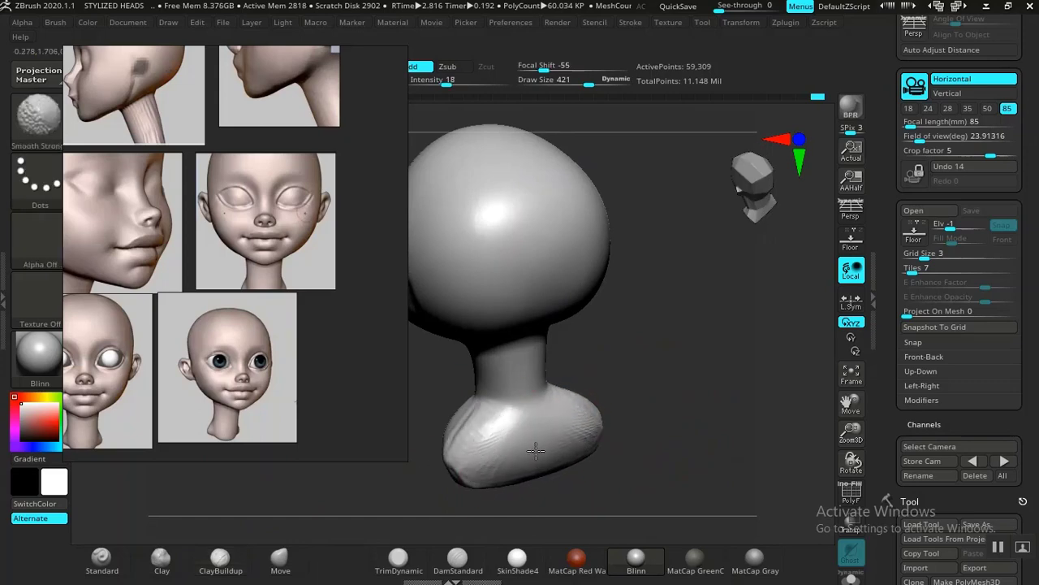
pyautogui.moveTo(579, 435)
pyautogui.keyDown('shift'); pyautogui.mouseDown(button='right')
pyautogui.moveTo(710, 403)
pyautogui.moveTo(575, 434)
pyautogui.moveTo(642, 434)
pyautogui.moveTo(685, 415)
pyautogui.moveTo(610, 341)
pyautogui.moveTo(674, 379)
pyautogui.moveTo(669, 442)
pyautogui.mouseUp(button='right'); pyautogui.keyUp('shift')
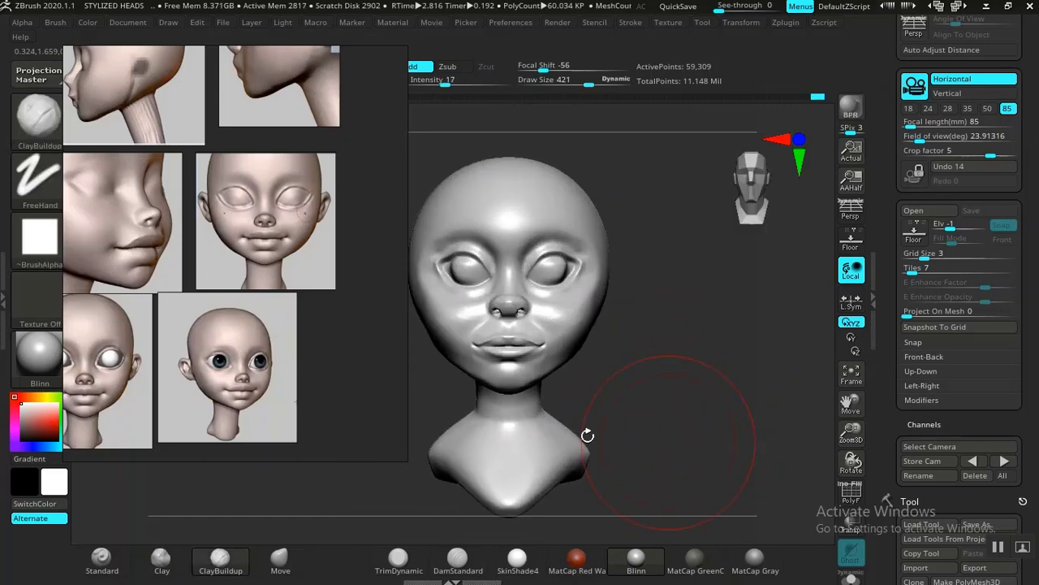
# Step: Refine the transition from the neck to the shoulders in front view with the Move brush at draw size 421 and intensity 44
pyautogui.click(294, 562)
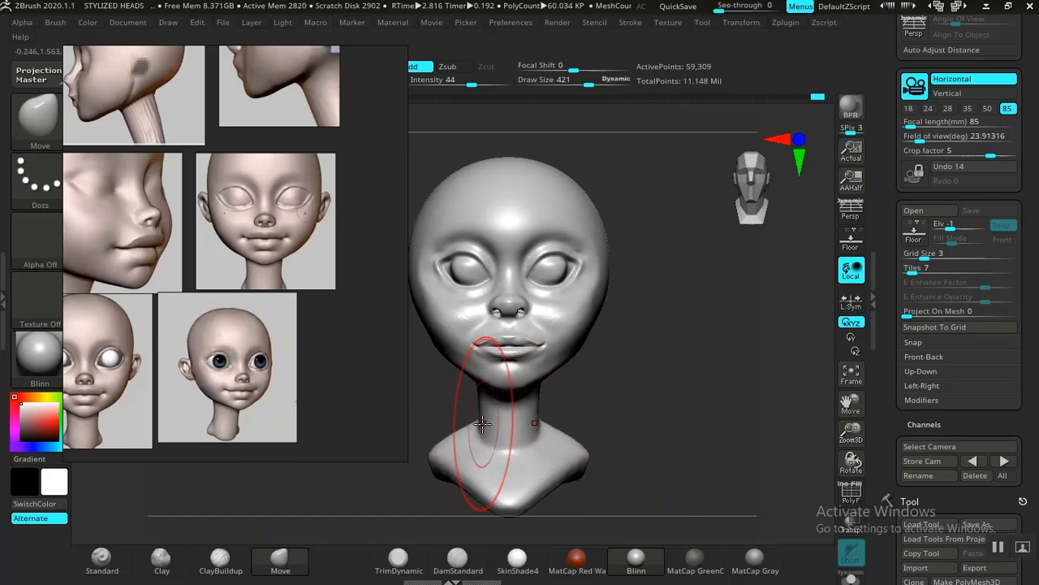
pyautogui.moveTo(482, 423)
pyautogui.keyDown('ctrl'); pyautogui.mouseDown(button='right')
pyautogui.moveTo(641, 385)
pyautogui.moveTo(671, 455)
pyautogui.moveTo(631, 411)
pyautogui.moveTo(675, 387)
pyautogui.moveTo(480, 487)
pyautogui.mouseUp(button='right'); pyautogui.keyUp('ctrl')
# Step: Try to carve a muscle line along the side of the neck with DamStandard at draw size 421 and intensity 26
pyautogui.click(459, 559)
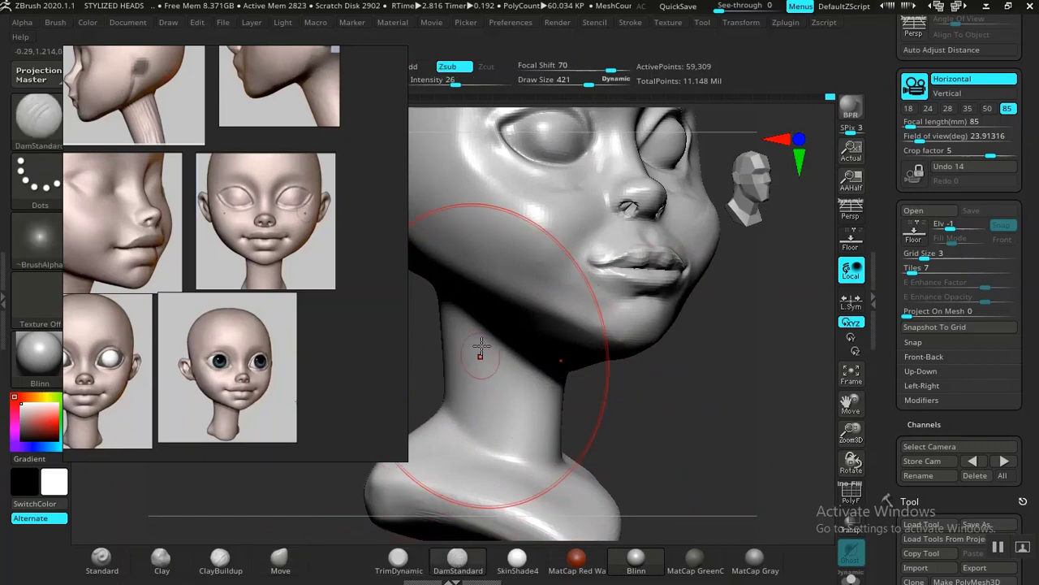
pyautogui.press('shift')
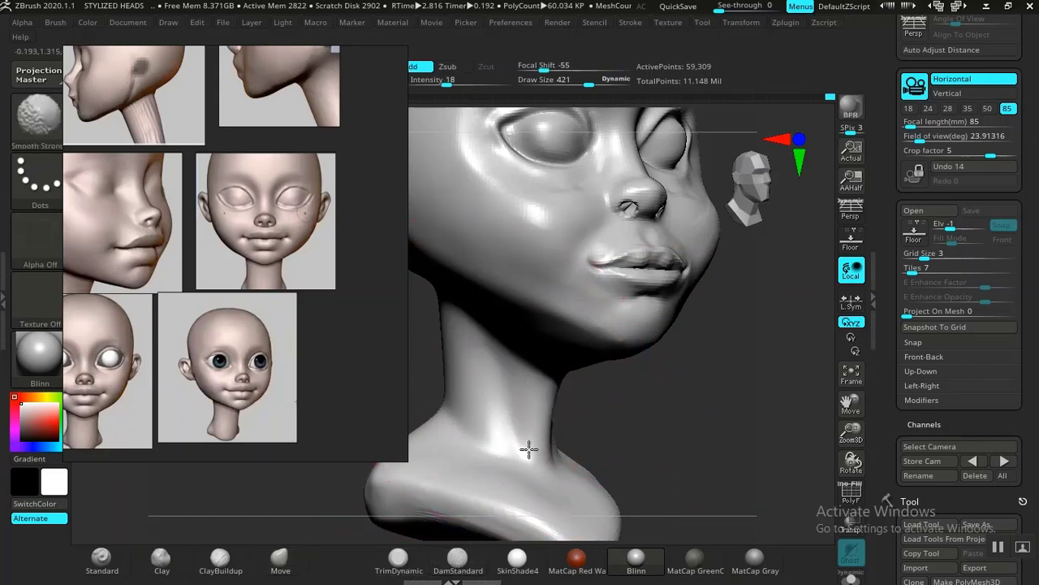
pyautogui.moveTo(529, 449)
pyautogui.keyDown('shift'); pyautogui.mouseDown(button='right')
pyautogui.moveTo(690, 411)
pyautogui.moveTo(696, 389)
pyautogui.moveTo(680, 350)
pyautogui.moveTo(673, 417)
pyautogui.moveTo(658, 371)
pyautogui.mouseUp(button='right'); pyautogui.keyUp('shift')
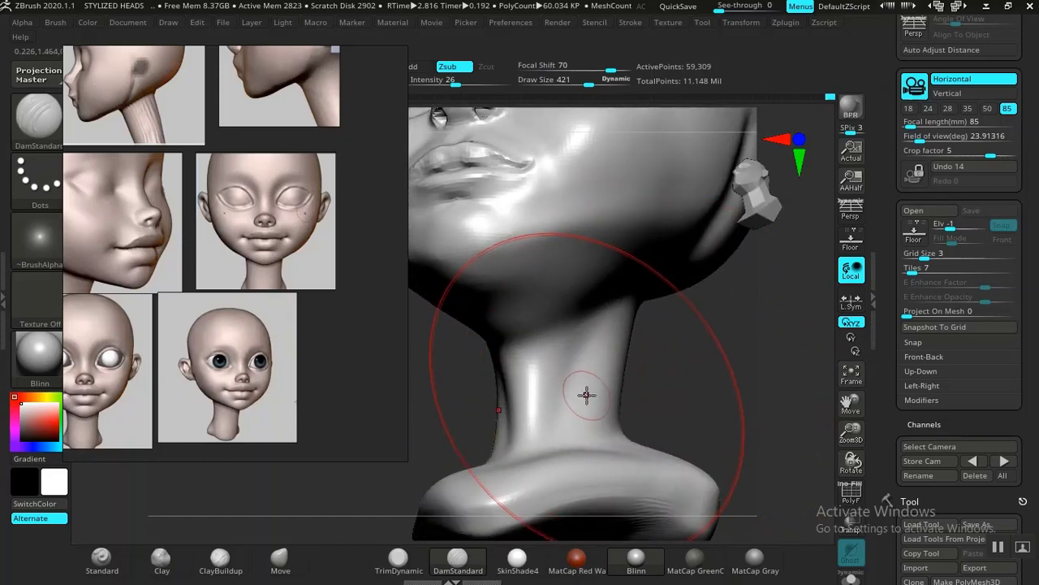
pyautogui.press('ctrl')
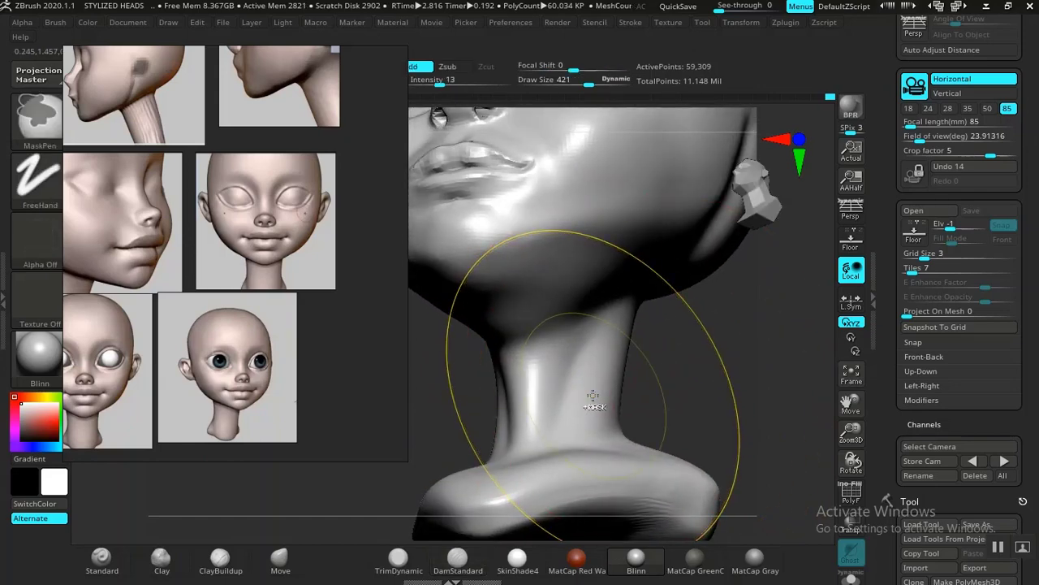
pyautogui.hotkey('ctrl', 'z')
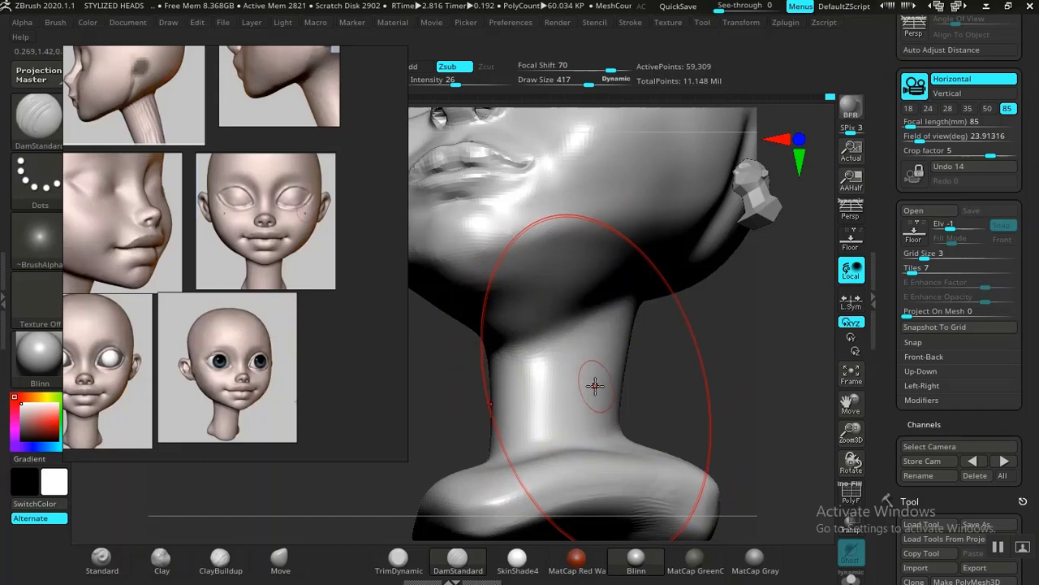
# Step: Carve a soft muscle line diagonally down the side of the neck with DamStandard at draw size 209 and intensity 14, and smooth it
pyautogui.press('[')
pyautogui.press('[')
pyautogui.press('[')
pyautogui.press('[')
pyautogui.press('[')
pyautogui.press('[')
pyautogui.press('[')
pyautogui.press('[')
pyautogui.press('[')
pyautogui.press('[')
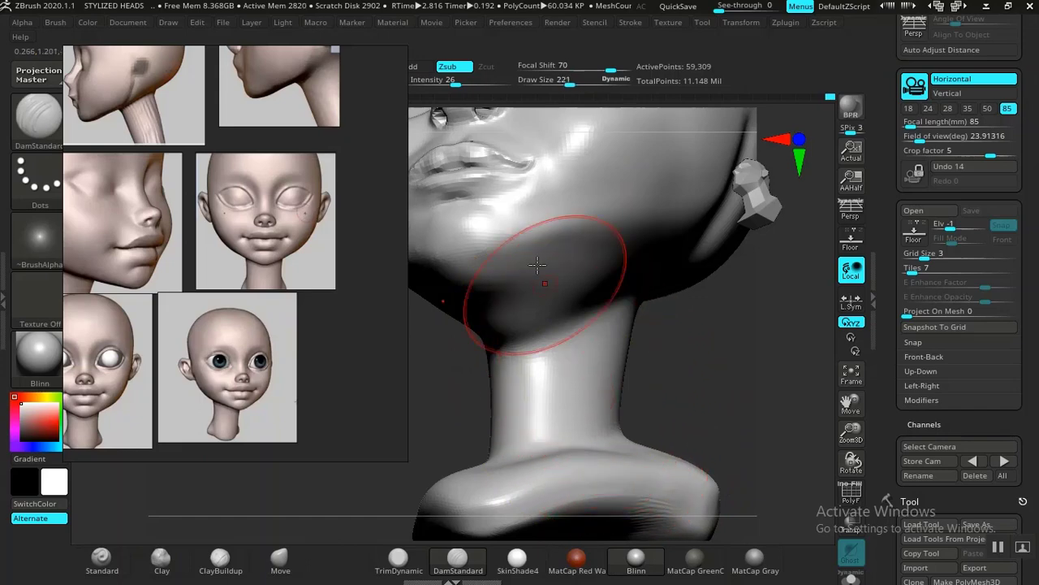
pyautogui.press('[')
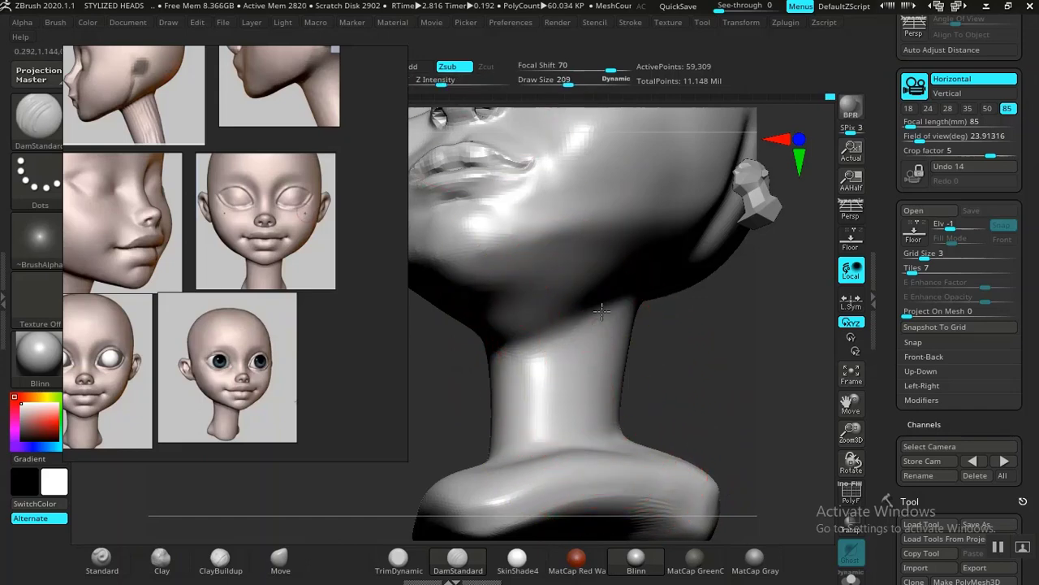
pyautogui.moveTo(543, 431); pyautogui.dragTo(597, 316)
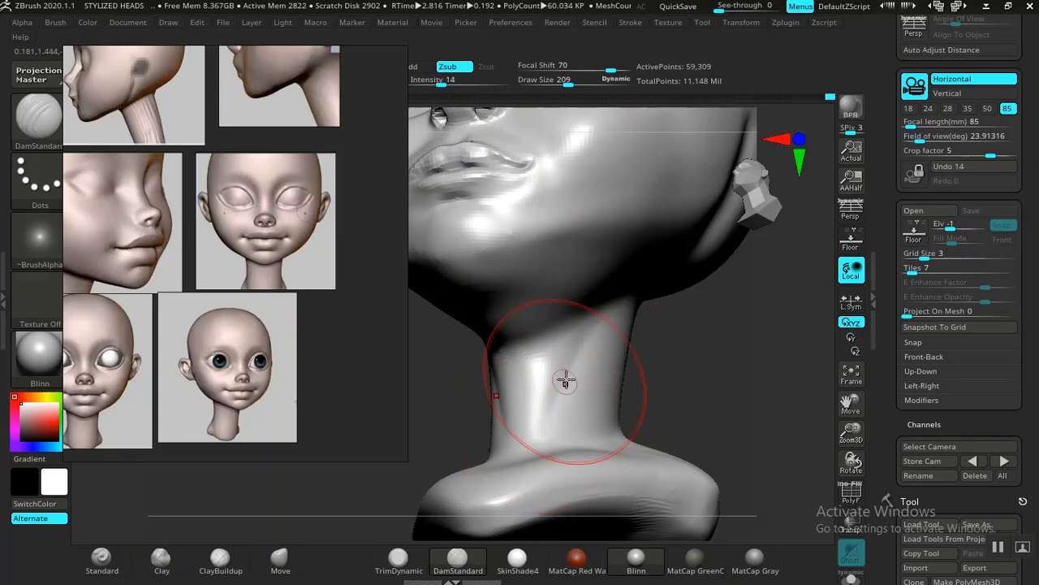
pyautogui.moveTo(563, 379)
pyautogui.mouseDown()
pyautogui.moveTo(610, 314)
pyautogui.moveTo(539, 398)
pyautogui.mouseUp()
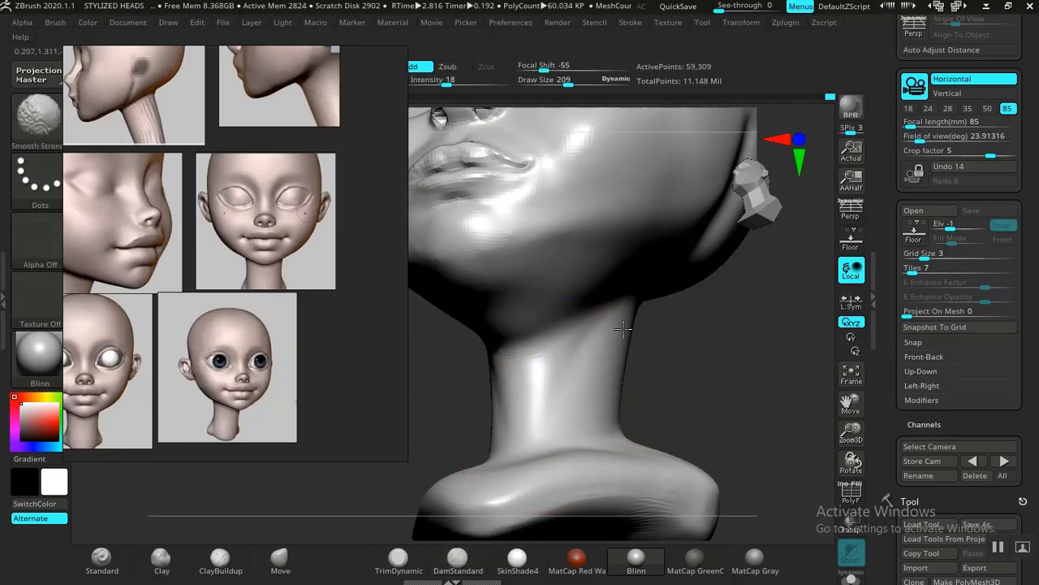
pyautogui.moveTo(712, 413)
pyautogui.mouseDown()
pyautogui.moveTo(668, 395)
pyautogui.moveTo(677, 367)
pyautogui.moveTo(693, 384)
pyautogui.moveTo(642, 396)
pyautogui.mouseUp()
pyautogui.keyDown('alt'); pyautogui.moveTo(489, 410); pyautogui.dragTo(549, 419); pyautogui.keyUp('alt')
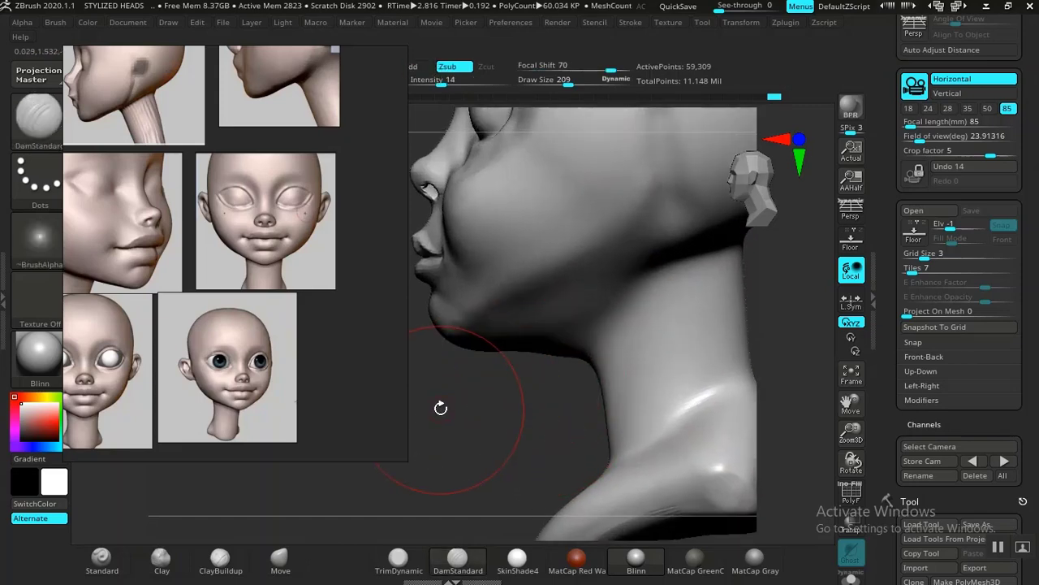
# Step: Adjust the throat contour below the chin in side view with the Move brush at draw size 209 and intensity 44, following the profile reference
pyautogui.moveTo(211, 332); pyautogui.dragTo(243, 360, button='middle')
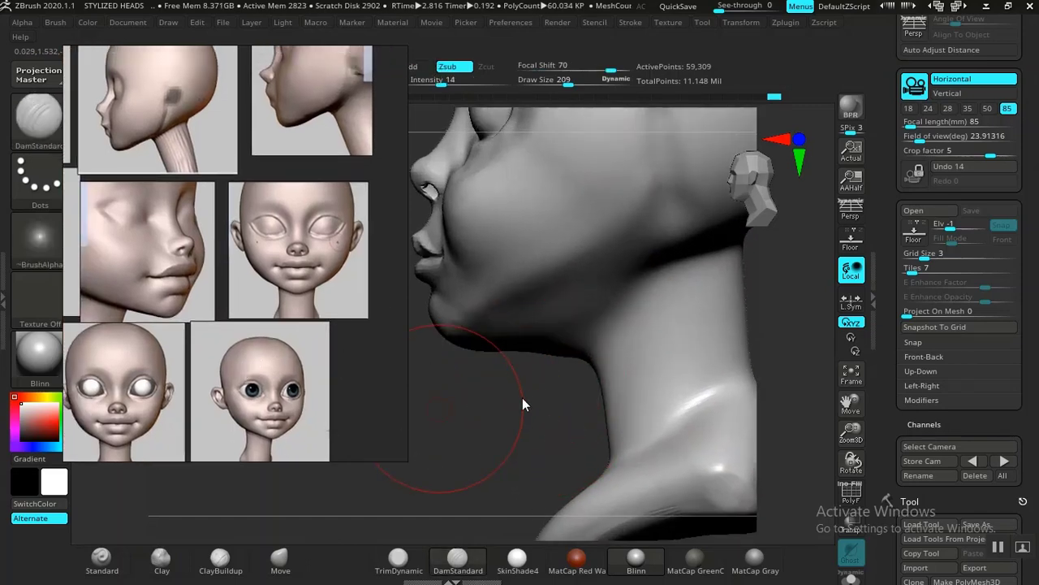
pyautogui.moveTo(523, 397); pyautogui.dragTo(336, 543)
pyautogui.moveTo(463, 465); pyautogui.dragTo(343, 552)
pyautogui.click(297, 562)
pyautogui.moveTo(497, 446)
pyautogui.keyDown('alt'); pyautogui.mouseDown()
pyautogui.moveTo(503, 439)
pyautogui.moveTo(515, 458)
pyautogui.mouseUp(); pyautogui.keyUp('alt')
pyautogui.moveTo(553, 383); pyautogui.dragTo(555, 381)
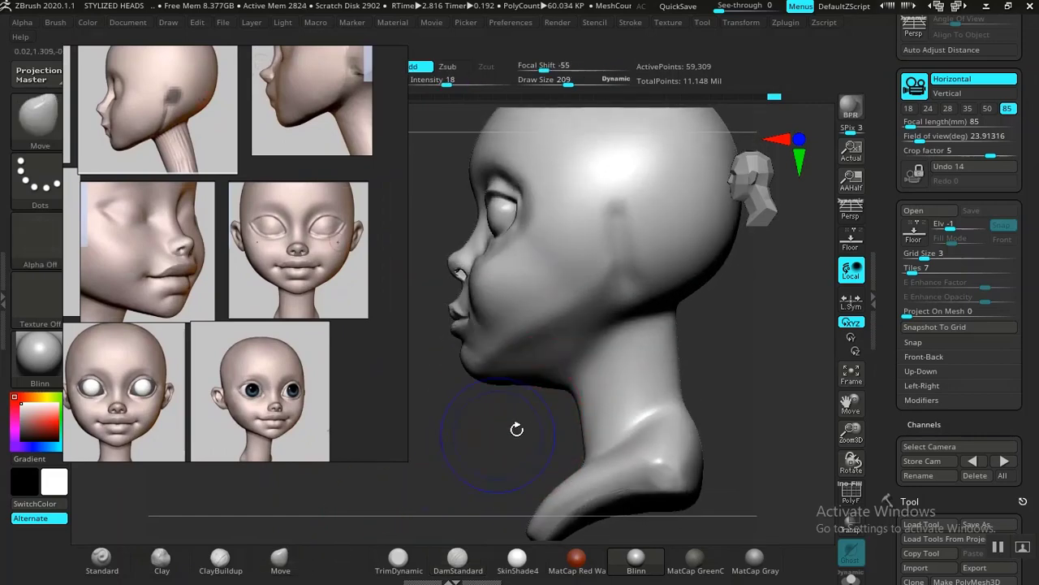
pyautogui.moveTo(516, 429)
pyautogui.keyDown('shift'); pyautogui.mouseDown()
pyautogui.moveTo(552, 406)
pyautogui.moveTo(562, 376)
pyautogui.mouseUp(); pyautogui.keyUp('shift')
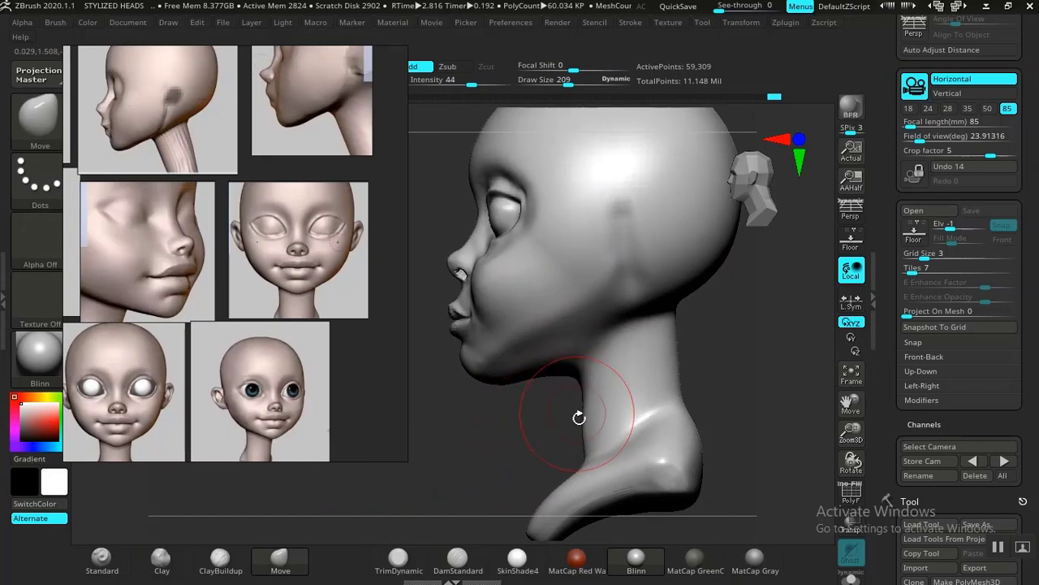
# Step: Smooth the side of the neck and adjust its contour below the jaw with the Move brush at draw size 209
pyautogui.press('shift')
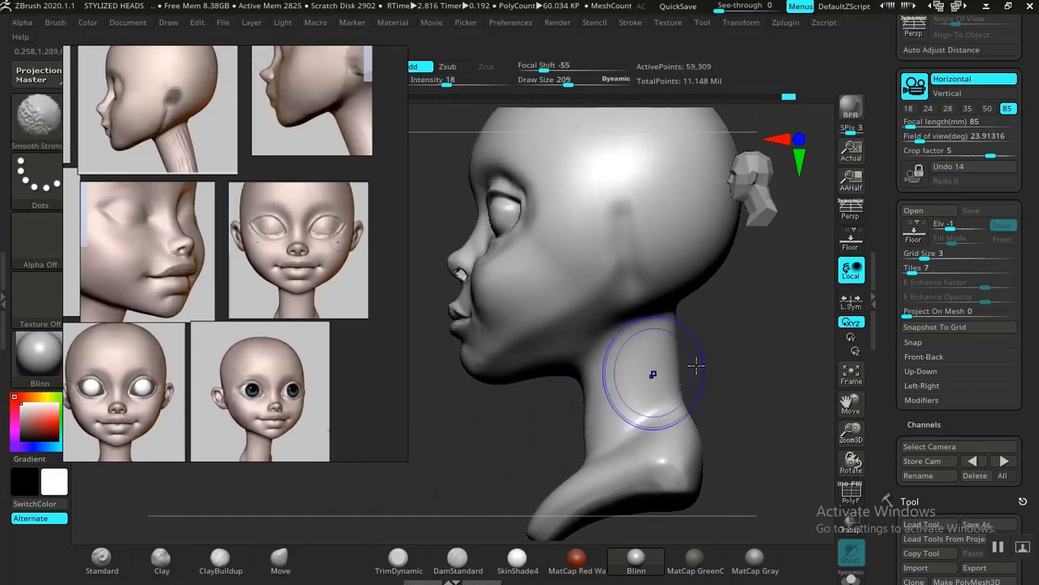
pyautogui.moveTo(696, 365)
pyautogui.mouseDown()
pyautogui.moveTo(749, 365)
pyautogui.moveTo(717, 365)
pyautogui.mouseUp()
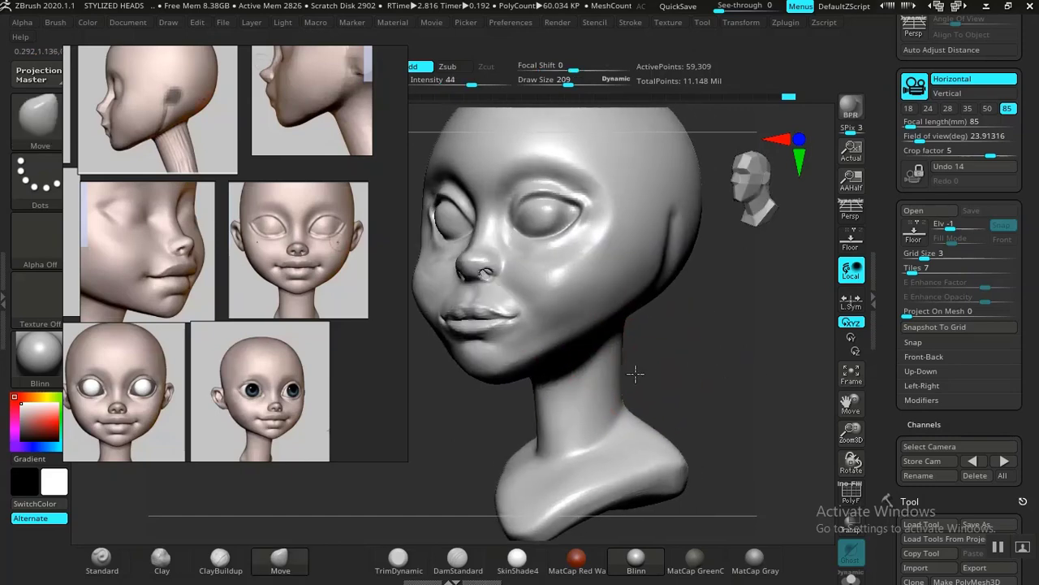
pyautogui.moveTo(636, 374); pyautogui.dragTo(627, 370)
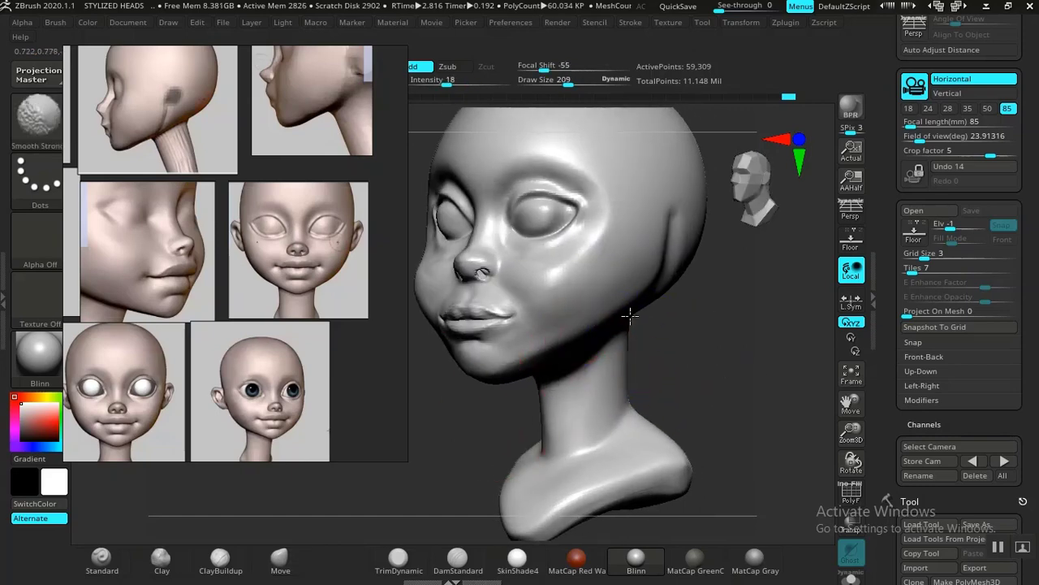
# Step: Refine the cheek and jaw contour from the front with the Move brush at draw sizes 245 to 257 and intensity 44
pyautogui.moveTo(716, 345)
pyautogui.mouseDown()
pyautogui.moveTo(687, 363)
pyautogui.moveTo(663, 387)
pyautogui.moveTo(671, 392)
pyautogui.moveTo(641, 381)
pyautogui.moveTo(668, 382)
pyautogui.moveTo(690, 419)
pyautogui.moveTo(650, 410)
pyautogui.mouseUp()
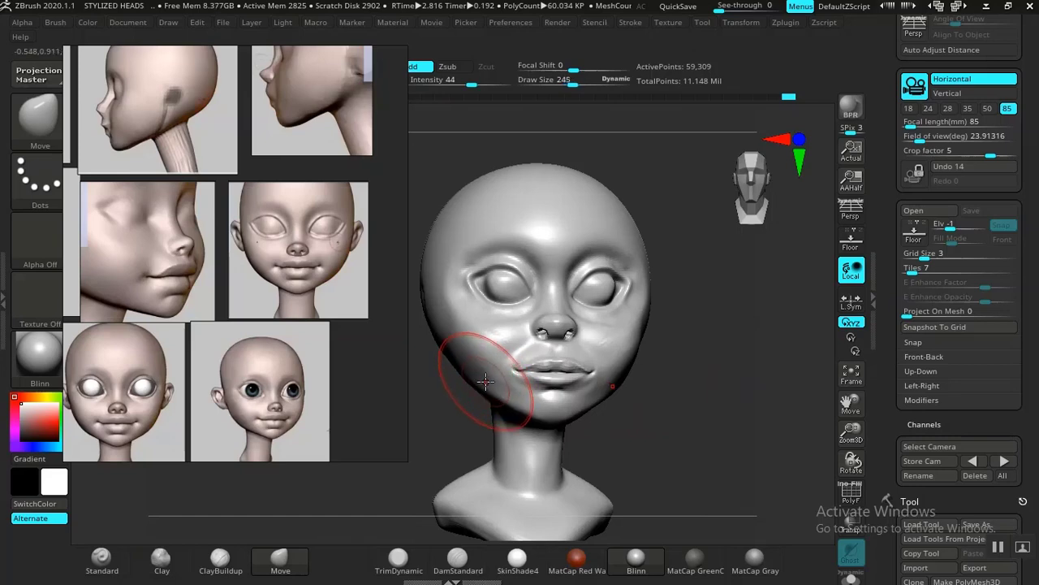
pyautogui.moveTo(444, 391); pyautogui.dragTo(474, 373)
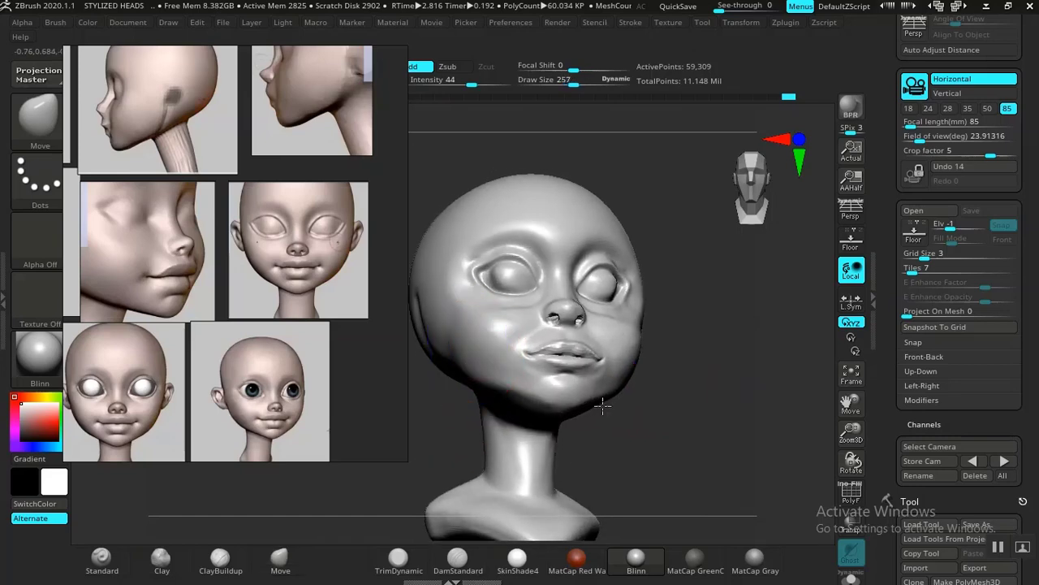
pyautogui.moveTo(624, 412)
pyautogui.mouseDown()
pyautogui.moveTo(645, 420)
pyautogui.moveTo(668, 398)
pyautogui.moveTo(668, 431)
pyautogui.moveTo(631, 412)
pyautogui.moveTo(678, 408)
pyautogui.moveTo(673, 418)
pyautogui.mouseUp()
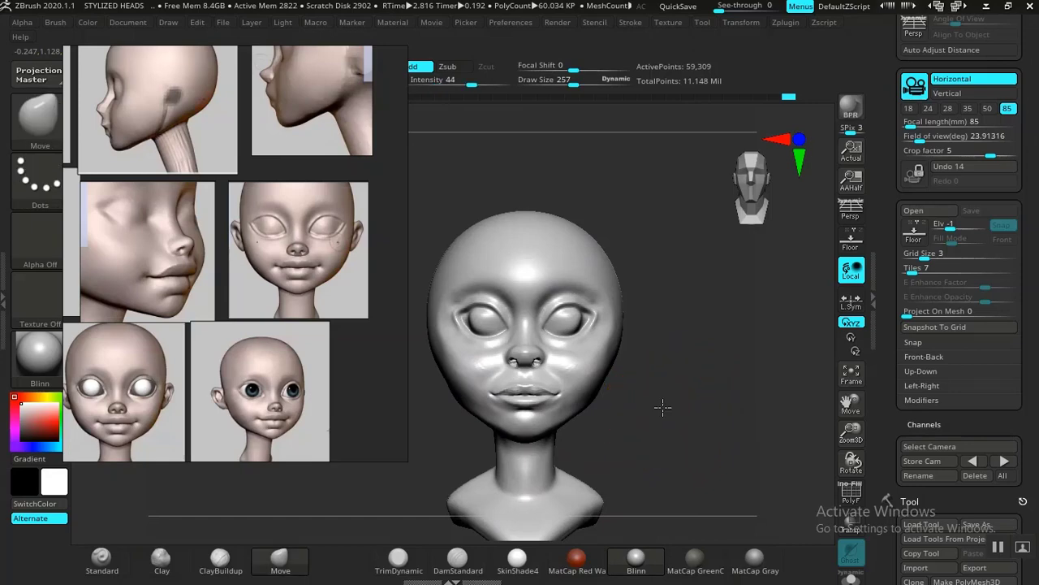
pyautogui.moveTo(662, 407)
pyautogui.keyDown('alt'); pyautogui.mouseDown()
pyautogui.moveTo(675, 417)
pyautogui.moveTo(661, 434)
pyautogui.mouseUp(); pyautogui.keyUp('alt')
# Step: Reshape the cranium with the Move brush at draw size 317 and intensity 44, and smooth the side and back of the skull
pyautogui.moveTo(478, 208)
pyautogui.keyDown('alt'); pyautogui.mouseDown()
pyautogui.moveTo(518, 220)
pyautogui.moveTo(499, 260)
pyautogui.mouseUp(); pyautogui.keyUp('alt')
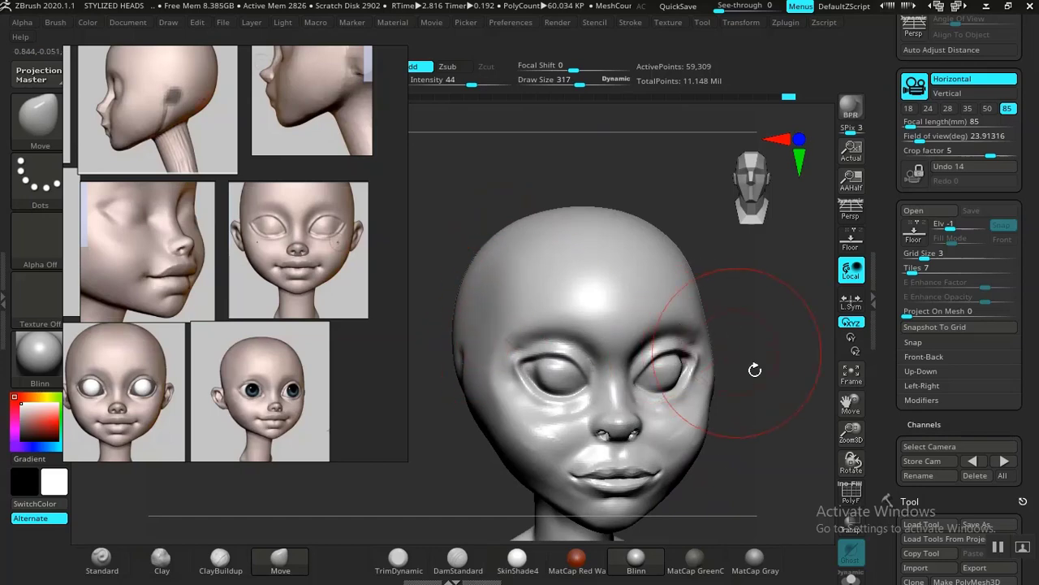
pyautogui.moveTo(755, 369); pyautogui.dragTo(652, 393)
pyautogui.moveTo(711, 407); pyautogui.dragTo(609, 345)
pyautogui.press('shift')
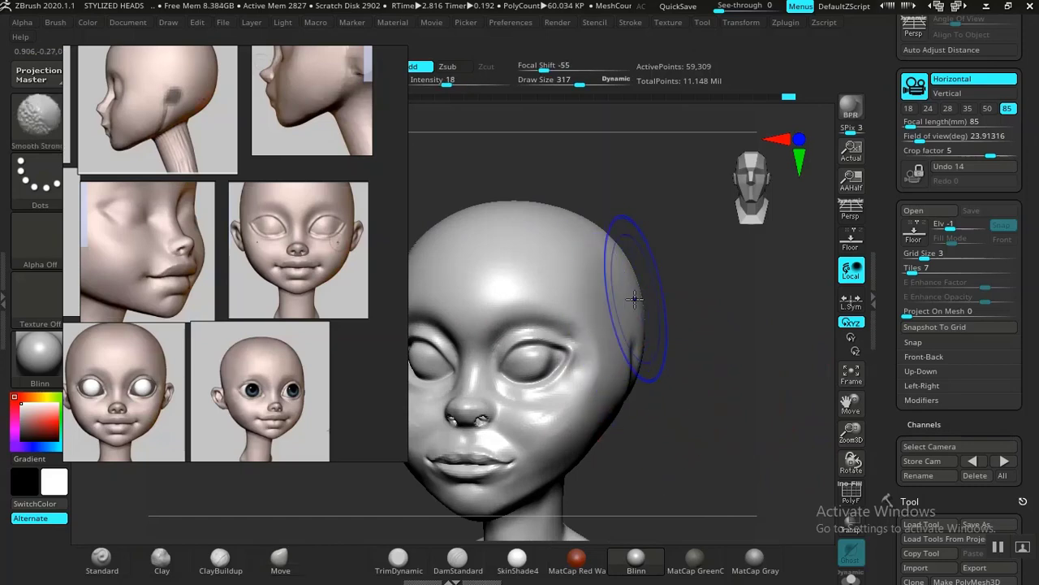
pyautogui.keyDown('alt'); pyautogui.moveTo(685, 393); pyautogui.dragTo(671, 375); pyautogui.keyUp('alt')
pyautogui.moveTo(671, 375)
pyautogui.mouseDown()
pyautogui.moveTo(692, 387)
pyautogui.moveTo(696, 406)
pyautogui.moveTo(649, 382)
pyautogui.mouseUp()
pyautogui.press('shift')
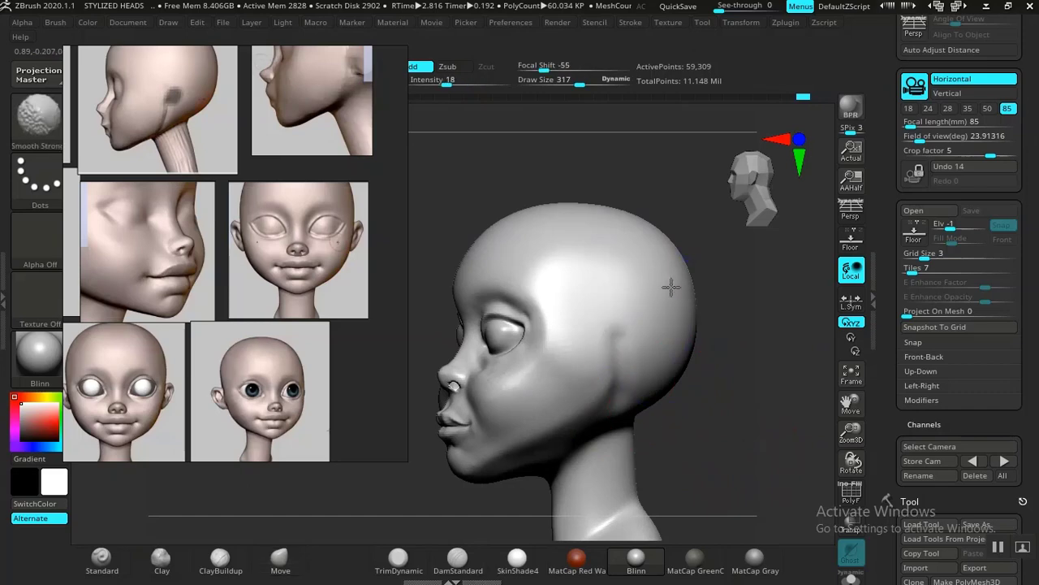
pyautogui.moveTo(716, 341)
pyautogui.mouseDown()
pyautogui.moveTo(763, 390)
pyautogui.moveTo(691, 362)
pyautogui.moveTo(734, 426)
pyautogui.moveTo(696, 459)
pyautogui.moveTo(729, 489)
pyautogui.moveTo(661, 410)
pyautogui.moveTo(682, 445)
pyautogui.moveTo(666, 401)
pyautogui.moveTo(682, 461)
pyautogui.moveTo(618, 457)
pyautogui.mouseUp()
# Step: Examine the head's proportions in front, side and three-quarter views against the reference image of the girl holding a kitten
pyautogui.moveTo(674, 440); pyautogui.dragTo(472, 381)
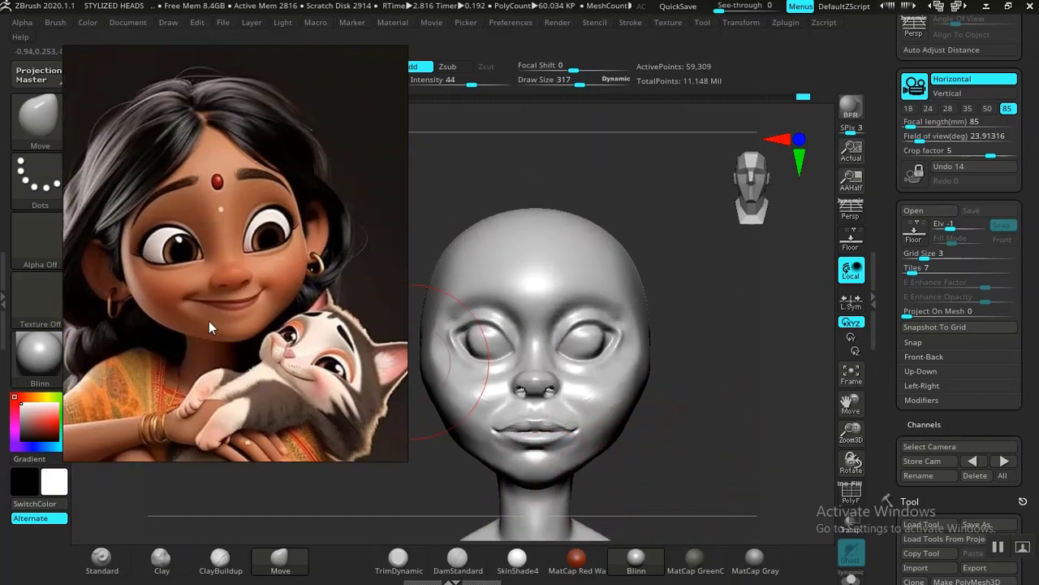
pyautogui.moveTo(704, 381); pyautogui.dragTo(603, 385)
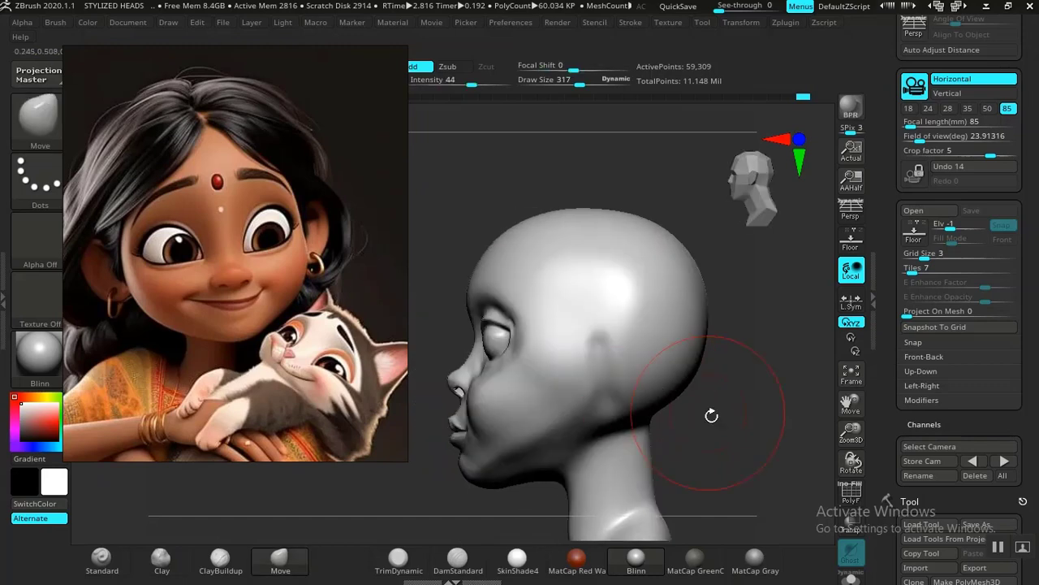
pyautogui.keyDown('alt'); pyautogui.moveTo(688, 404); pyautogui.dragTo(692, 358); pyautogui.keyUp('alt')
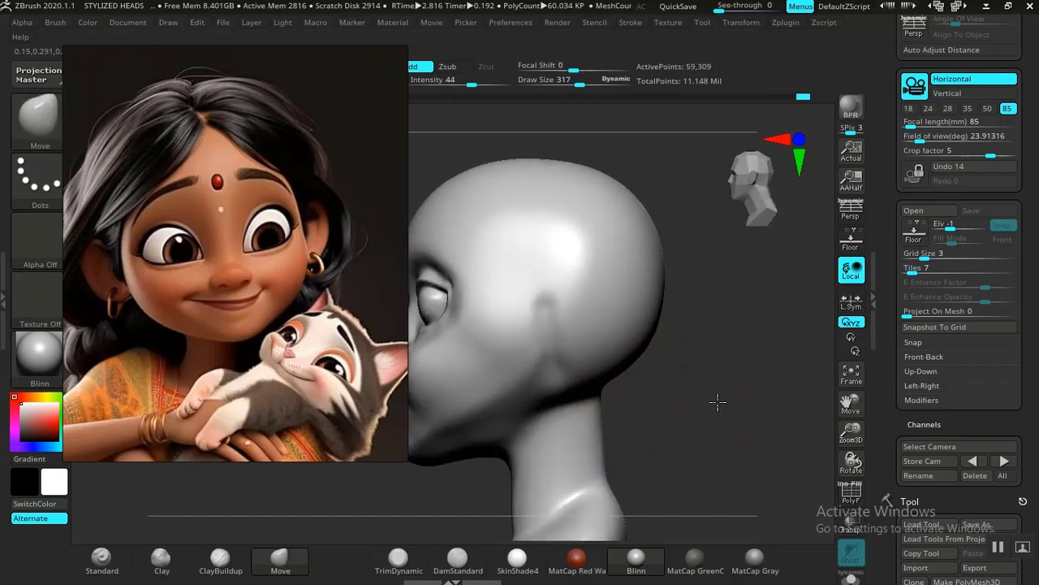
pyautogui.keyDown('alt'); pyautogui.moveTo(718, 402); pyautogui.dragTo(680, 372); pyautogui.keyUp('alt')
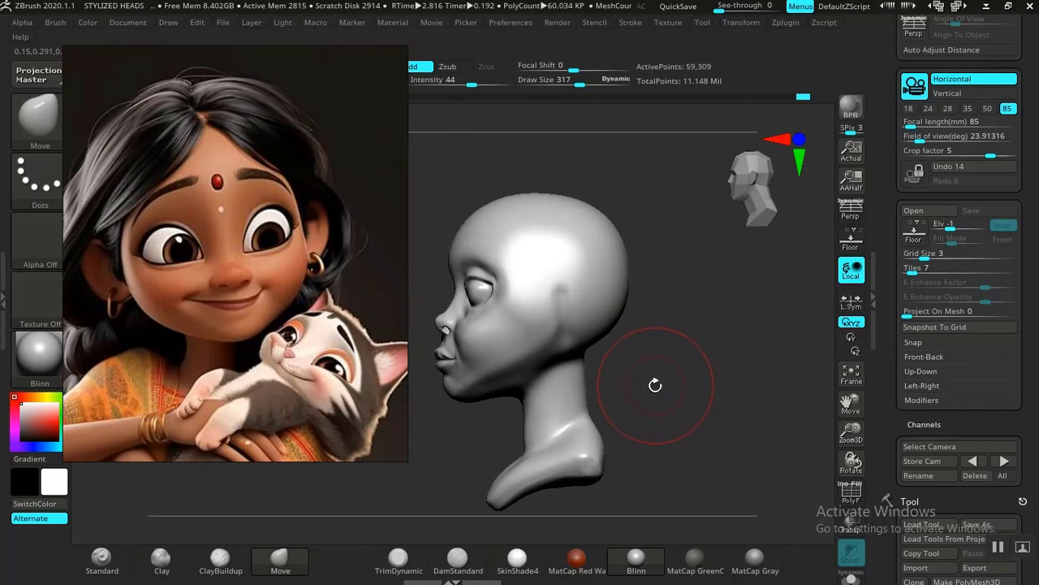
pyautogui.moveTo(655, 385); pyautogui.dragTo(648, 409)
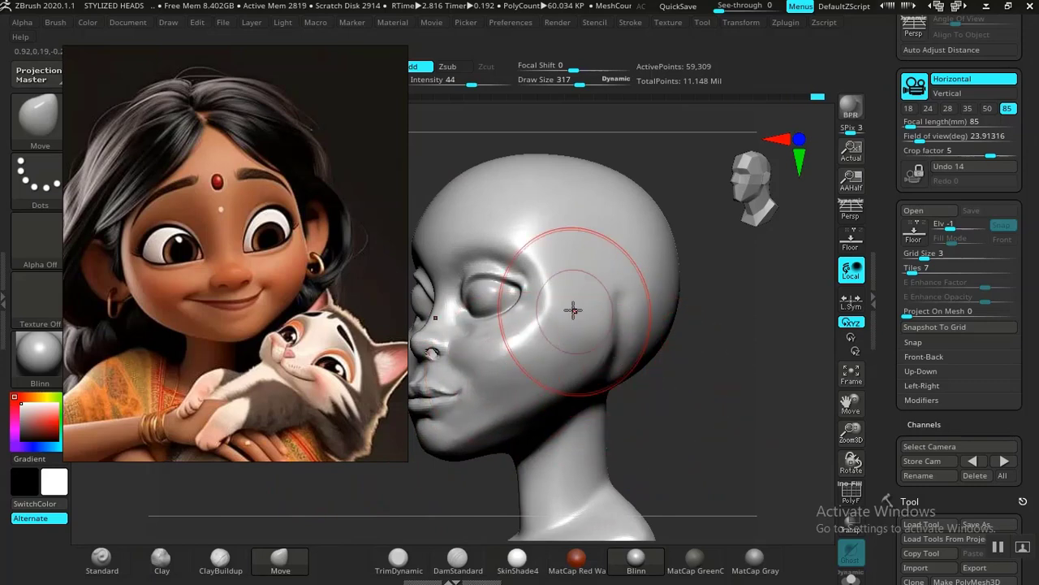
# Step: Smooth the cheek surface below the eye at draw size 317, working from three-quarter and front views
pyautogui.moveTo(666, 341); pyautogui.dragTo(525, 298)
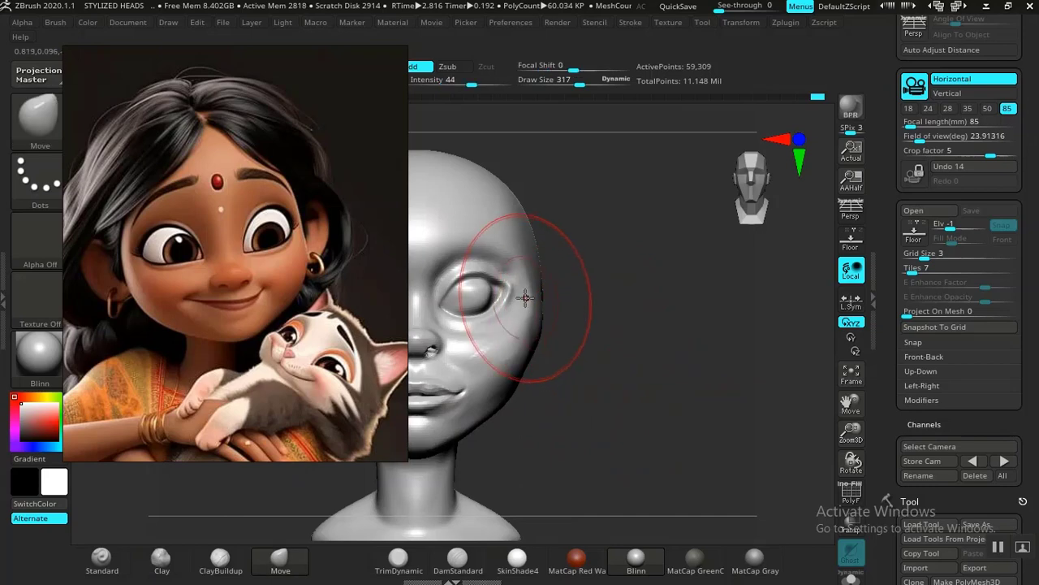
pyautogui.moveTo(588, 347)
pyautogui.mouseDown()
pyautogui.moveTo(629, 413)
pyautogui.moveTo(491, 366)
pyautogui.mouseUp()
pyautogui.press('shift')
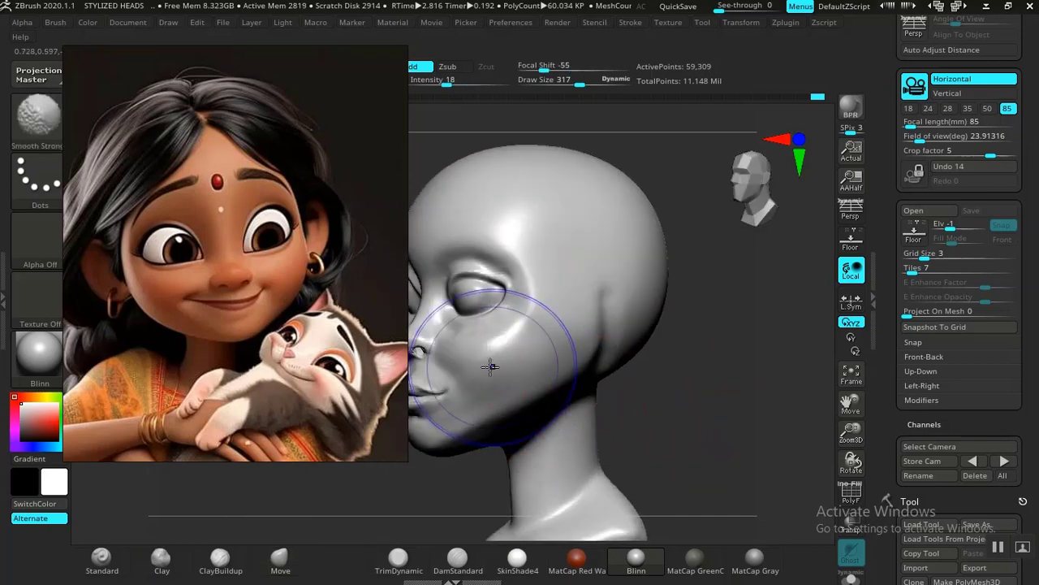
pyautogui.moveTo(700, 418)
pyautogui.mouseDown()
pyautogui.moveTo(704, 427)
pyautogui.moveTo(690, 406)
pyautogui.moveTo(706, 371)
pyautogui.moveTo(732, 468)
pyautogui.mouseUp()
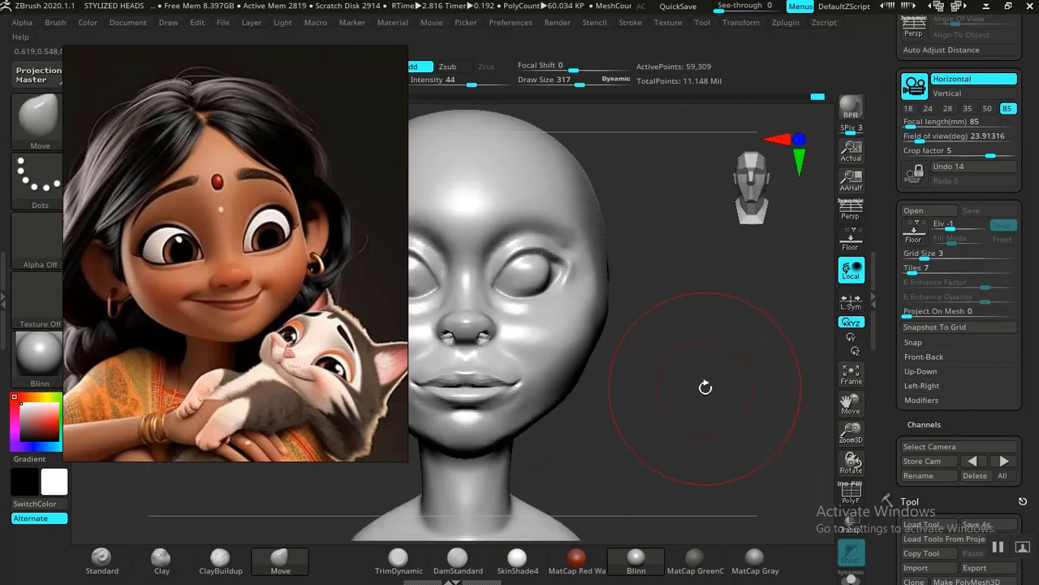
pyautogui.moveTo(685, 402)
pyautogui.keyDown('alt'); pyautogui.mouseDown()
pyautogui.moveTo(710, 401)
pyautogui.moveTo(718, 432)
pyautogui.moveTo(697, 428)
pyautogui.moveTo(714, 422)
pyautogui.moveTo(714, 431)
pyautogui.moveTo(715, 362)
pyautogui.moveTo(723, 389)
pyautogui.mouseUp(); pyautogui.keyUp('alt')
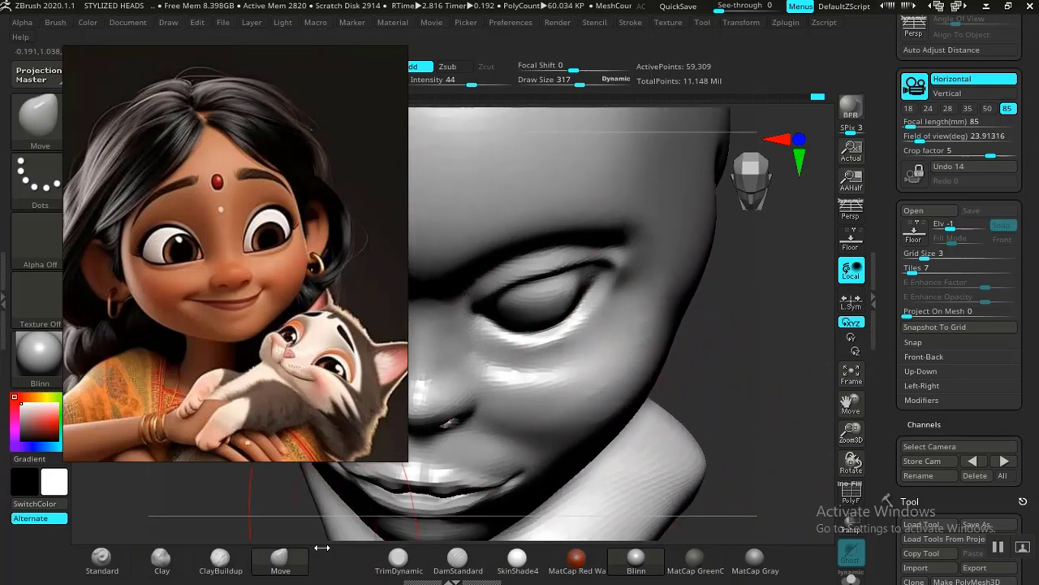
# Step: Build up the cheekbone below the outer eye with ClayBuildup at intensity 17 and smooth the added volume
pyautogui.click(218, 562)
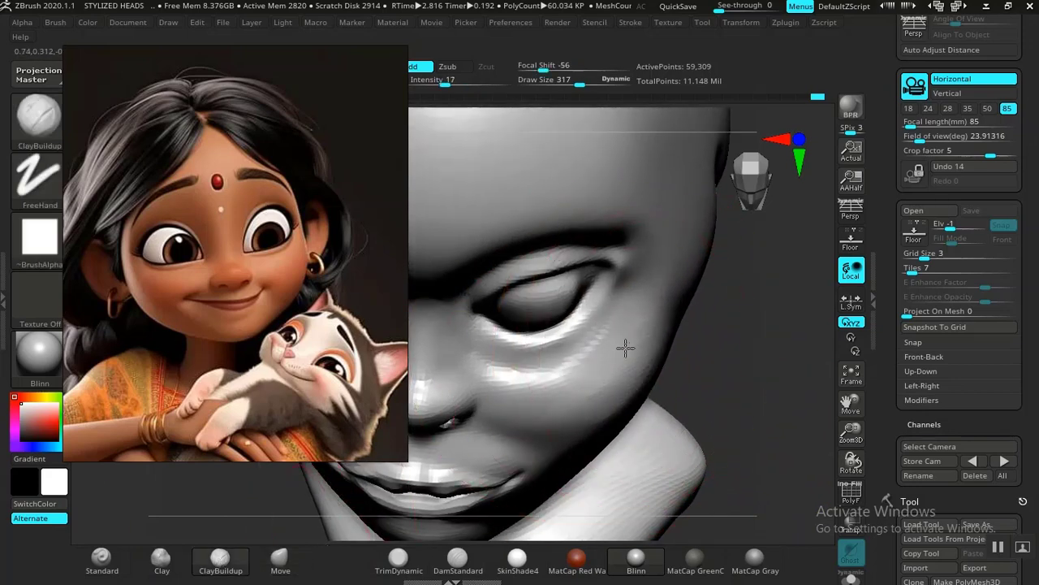
pyautogui.keyDown('shift'); pyautogui.moveTo(617, 387); pyautogui.dragTo(609, 383); pyautogui.keyUp('shift')
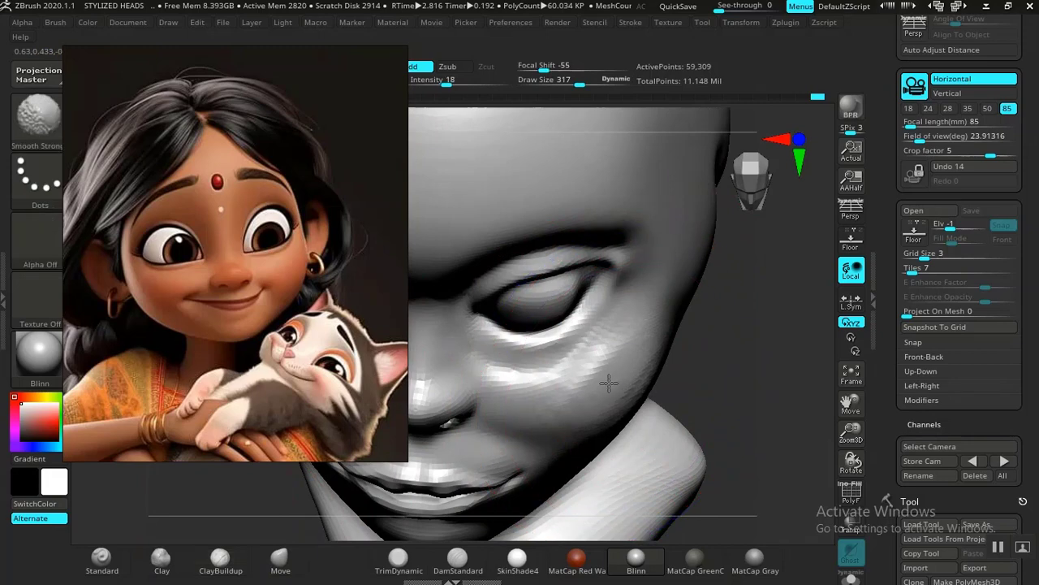
pyautogui.moveTo(696, 353)
pyautogui.keyDown('shift'); pyautogui.mouseDown()
pyautogui.moveTo(718, 368)
pyautogui.moveTo(747, 328)
pyautogui.moveTo(733, 367)
pyautogui.moveTo(715, 352)
pyautogui.moveTo(717, 431)
pyautogui.moveTo(722, 401)
pyautogui.moveTo(709, 457)
pyautogui.mouseUp(); pyautogui.keyUp('shift')
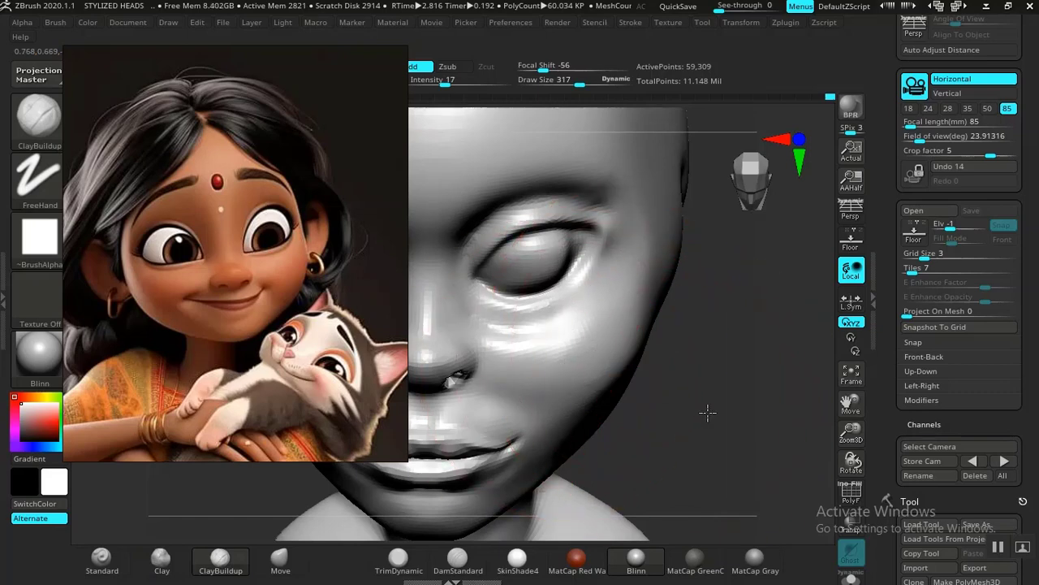
pyautogui.keyDown('alt'); pyautogui.moveTo(708, 413); pyautogui.dragTo(757, 334); pyautogui.keyUp('alt')
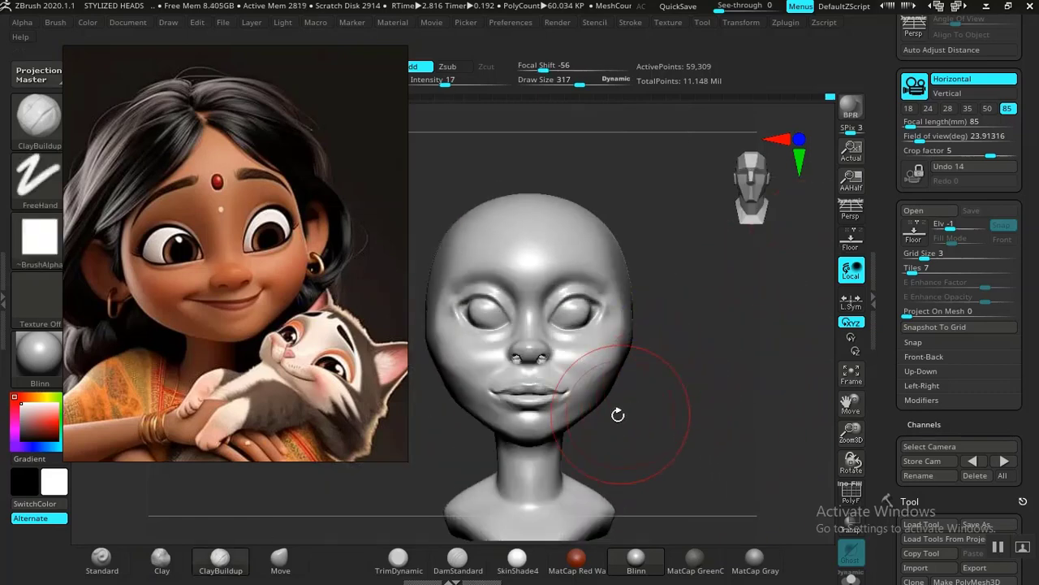
pyautogui.moveTo(618, 415)
pyautogui.keyDown('alt'); pyautogui.mouseDown()
pyautogui.moveTo(691, 360)
pyautogui.moveTo(703, 304)
pyautogui.moveTo(687, 413)
pyautogui.moveTo(704, 363)
pyautogui.moveTo(689, 388)
pyautogui.moveTo(726, 376)
pyautogui.moveTo(747, 392)
pyautogui.moveTo(715, 378)
pyautogui.moveTo(706, 394)
pyautogui.moveTo(656, 400)
pyautogui.mouseUp(); pyautogui.keyUp('alt')
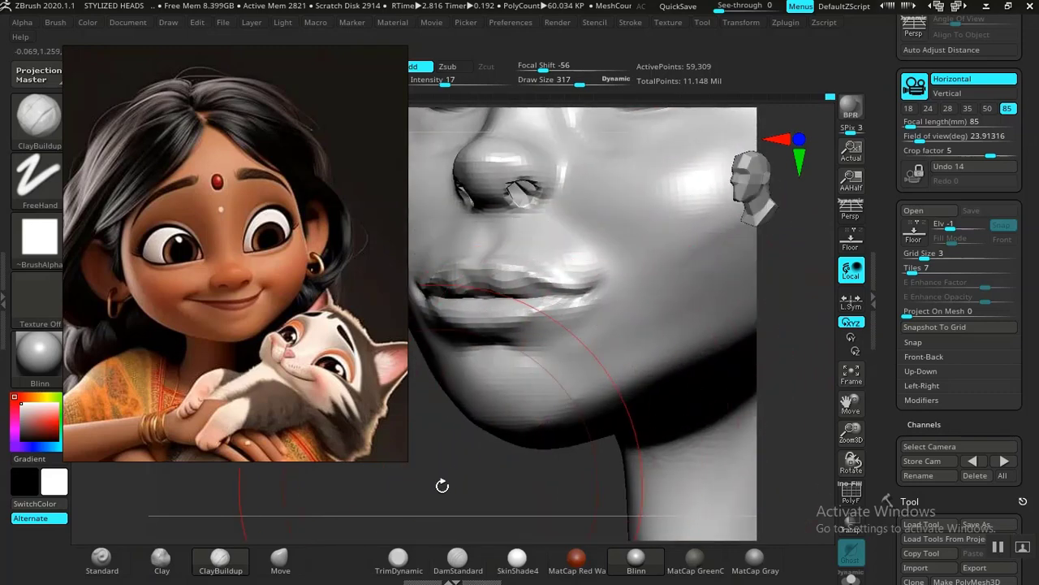
# Step: Carve a soft hollow in the cheek beside the mouth with DamStandard at draw size 317, and smooth it
pyautogui.moveTo(442, 486)
pyautogui.mouseDown()
pyautogui.moveTo(522, 371)
pyautogui.moveTo(405, 542)
pyautogui.mouseUp()
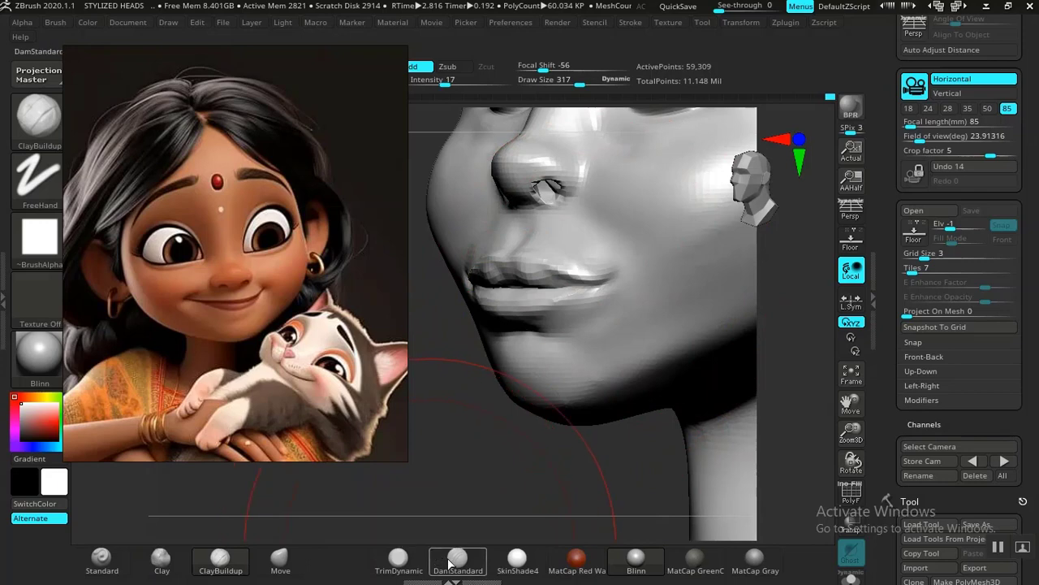
pyautogui.click(449, 564)
pyautogui.moveTo(471, 480); pyautogui.dragTo(622, 341)
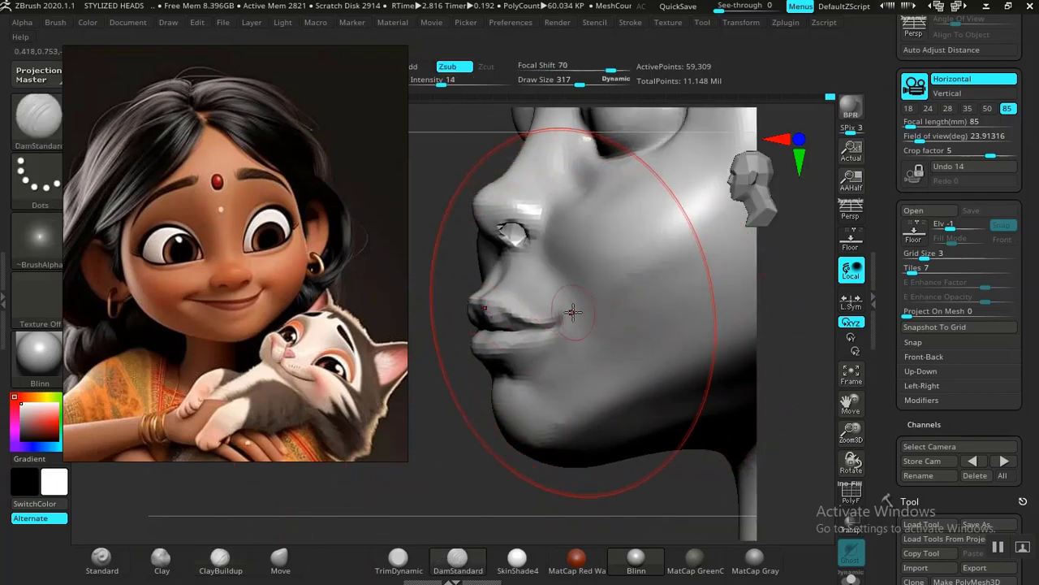
pyautogui.moveTo(573, 312); pyautogui.dragTo(587, 327)
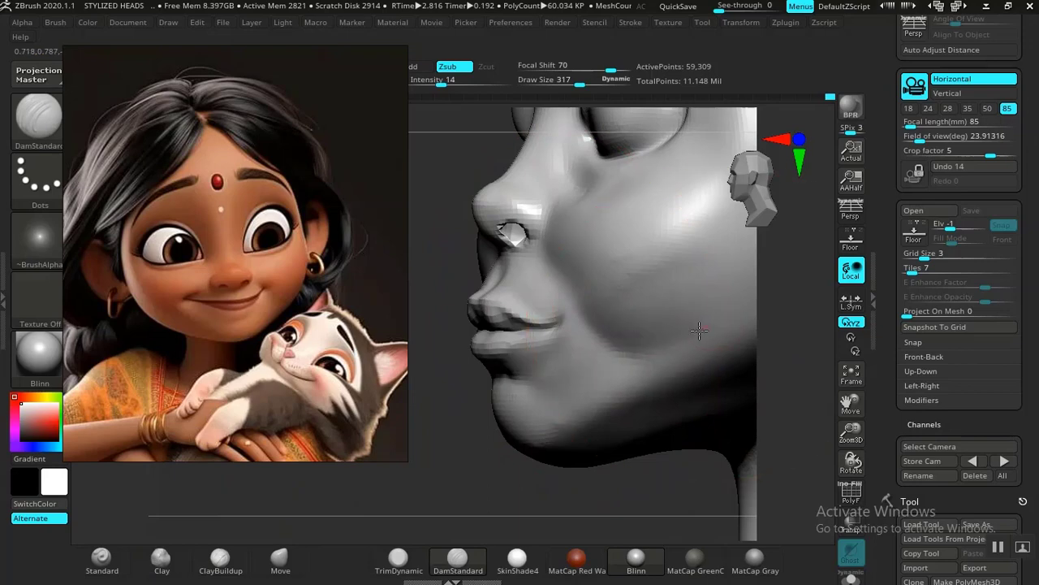
pyautogui.press('shift')
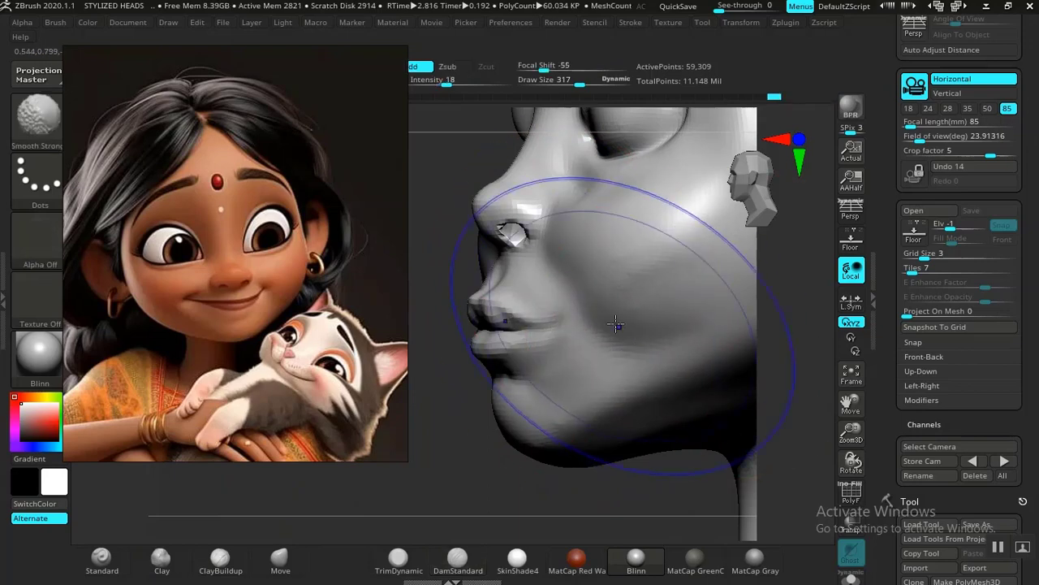
# Step: Reduce the DamStandard draw size to 73 and sharpen the crease at the corner of the mouth
pyautogui.moveTo(492, 463)
pyautogui.mouseDown()
pyautogui.moveTo(437, 343)
pyautogui.moveTo(684, 362)
pyautogui.moveTo(736, 459)
pyautogui.moveTo(715, 401)
pyautogui.moveTo(711, 429)
pyautogui.moveTo(622, 427)
pyautogui.moveTo(580, 367)
pyautogui.mouseUp()
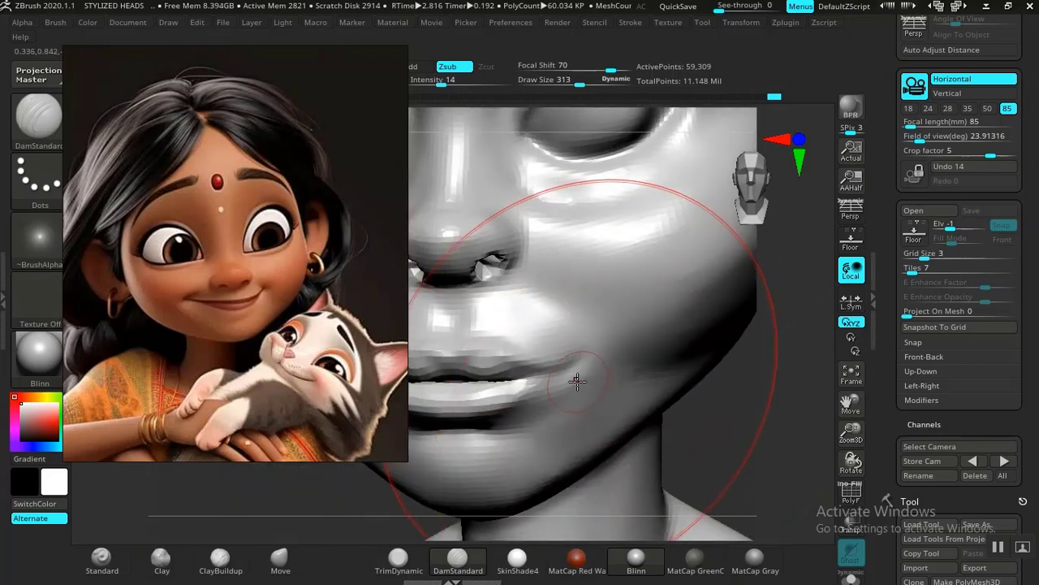
pyautogui.press('[')
pyautogui.press('[')
pyautogui.press('[')
pyautogui.press('[')
pyautogui.press('[')
pyautogui.press('[')
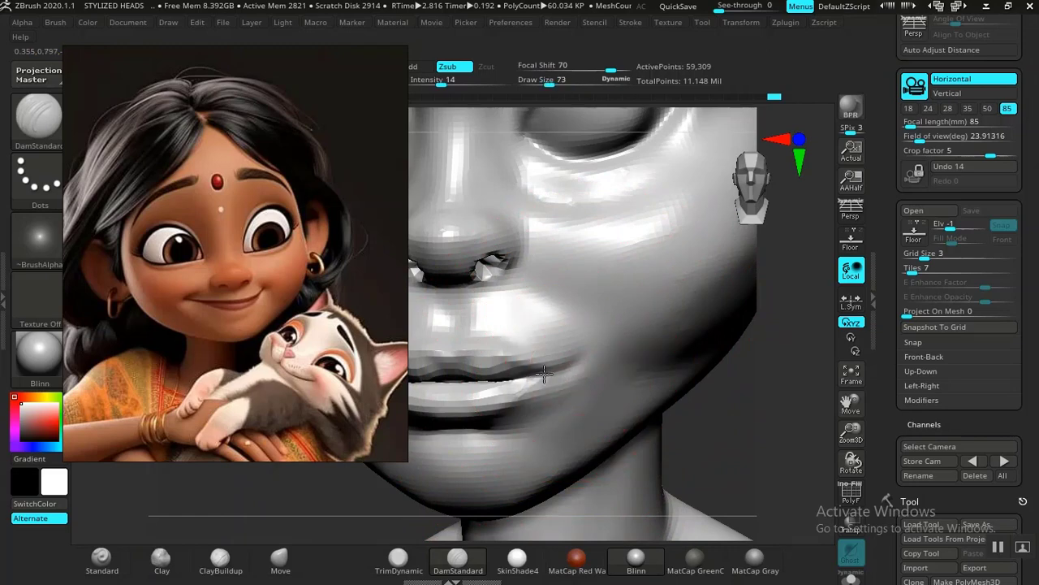
pyautogui.moveTo(759, 437)
pyautogui.keyDown('alt'); pyautogui.mouseDown()
pyautogui.moveTo(710, 384)
pyautogui.moveTo(696, 387)
pyautogui.moveTo(720, 474)
pyautogui.mouseUp(); pyautogui.keyUp('alt')
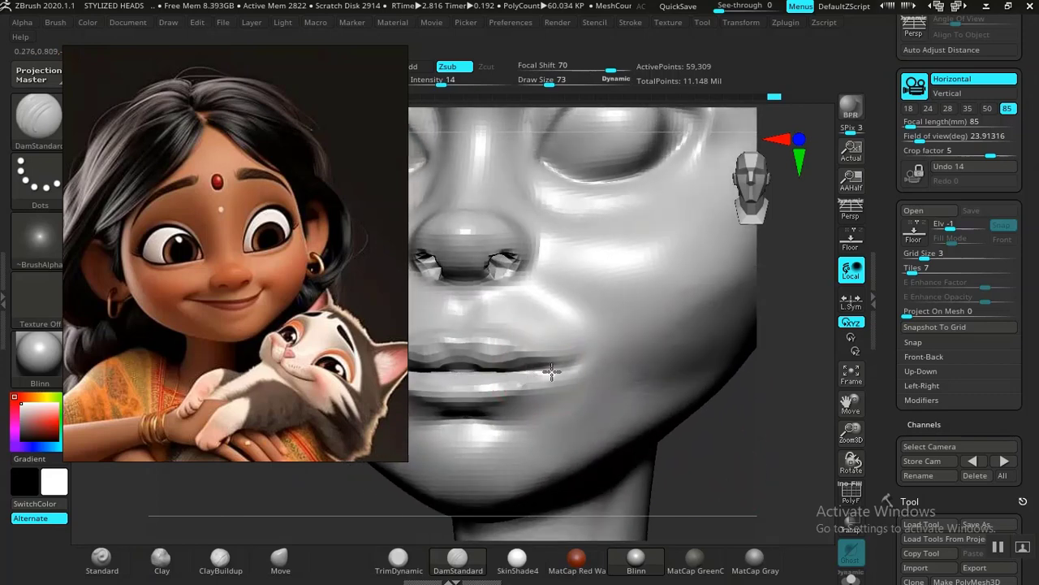
pyautogui.moveTo(730, 471)
pyautogui.mouseDown()
pyautogui.moveTo(737, 480)
pyautogui.moveTo(696, 420)
pyautogui.moveTo(690, 441)
pyautogui.moveTo(747, 438)
pyautogui.moveTo(615, 372)
pyautogui.mouseUp()
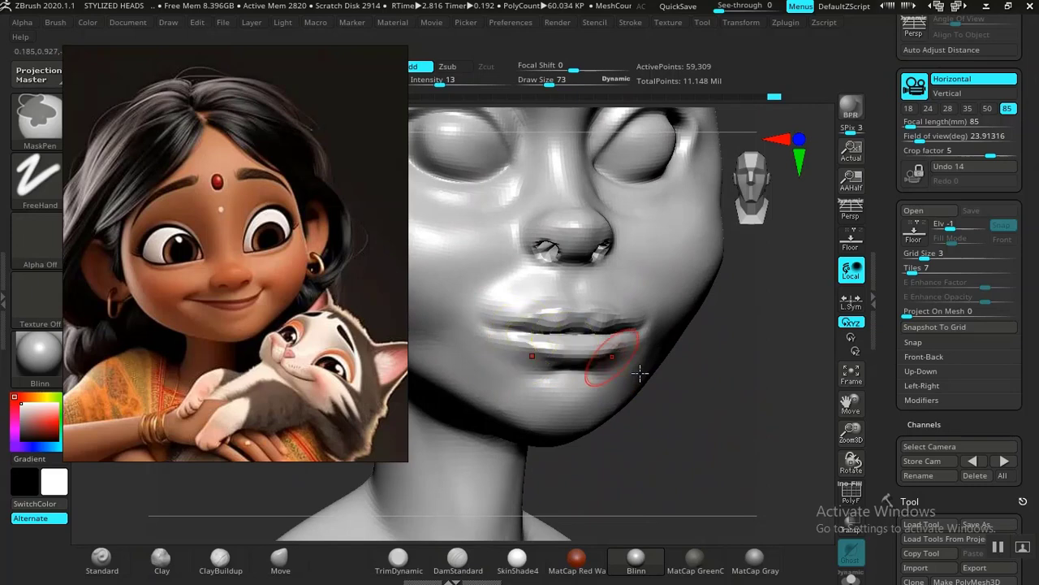
# Step: Define the borders of the upper and lower lips with DamStandard at draw size 73 and intensity 14
pyautogui.moveTo(715, 441)
pyautogui.keyDown('alt'); pyautogui.mouseDown()
pyautogui.moveTo(745, 485)
pyautogui.moveTo(742, 508)
pyautogui.mouseUp(); pyautogui.keyUp('alt')
pyautogui.keyDown('alt'); pyautogui.moveTo(701, 463); pyautogui.dragTo(800, 448); pyautogui.keyUp('alt')
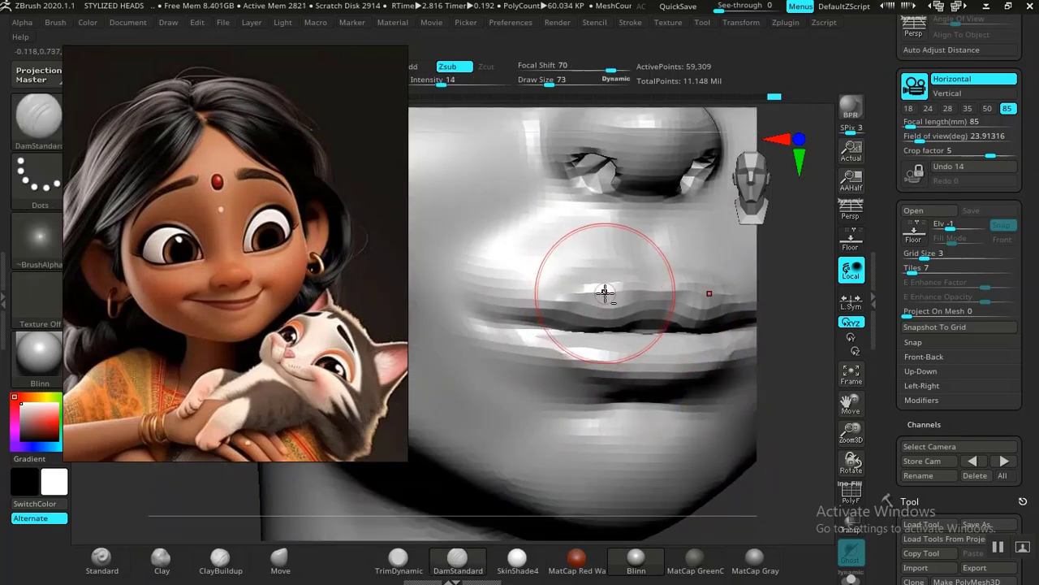
pyautogui.moveTo(591, 294); pyautogui.dragTo(553, 304)
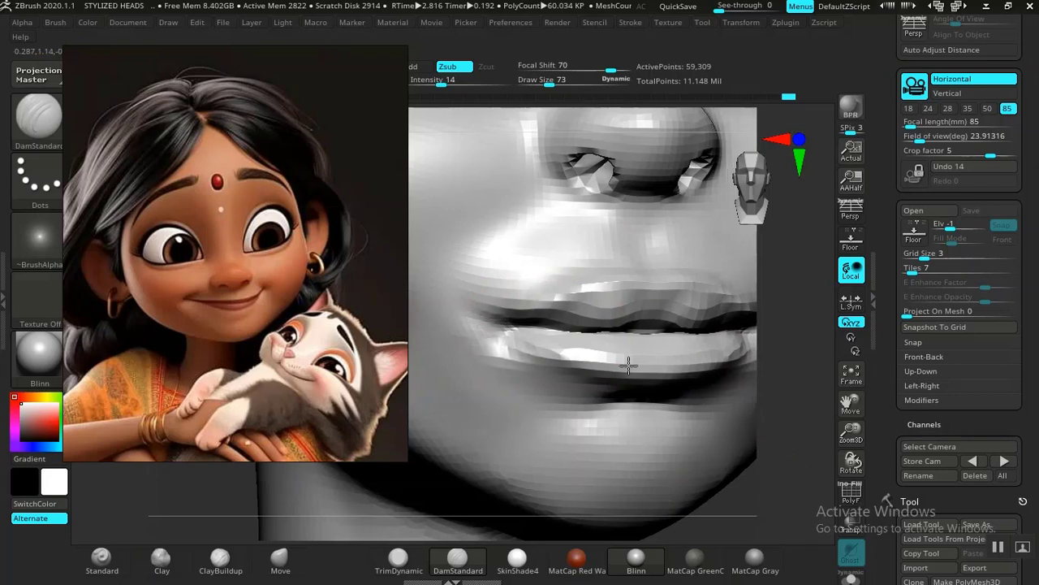
pyautogui.press('f')
pyautogui.moveTo(700, 406)
pyautogui.mouseDown()
pyautogui.moveTo(712, 410)
pyautogui.moveTo(714, 396)
pyautogui.moveTo(659, 407)
pyautogui.moveTo(662, 435)
pyautogui.mouseUp()
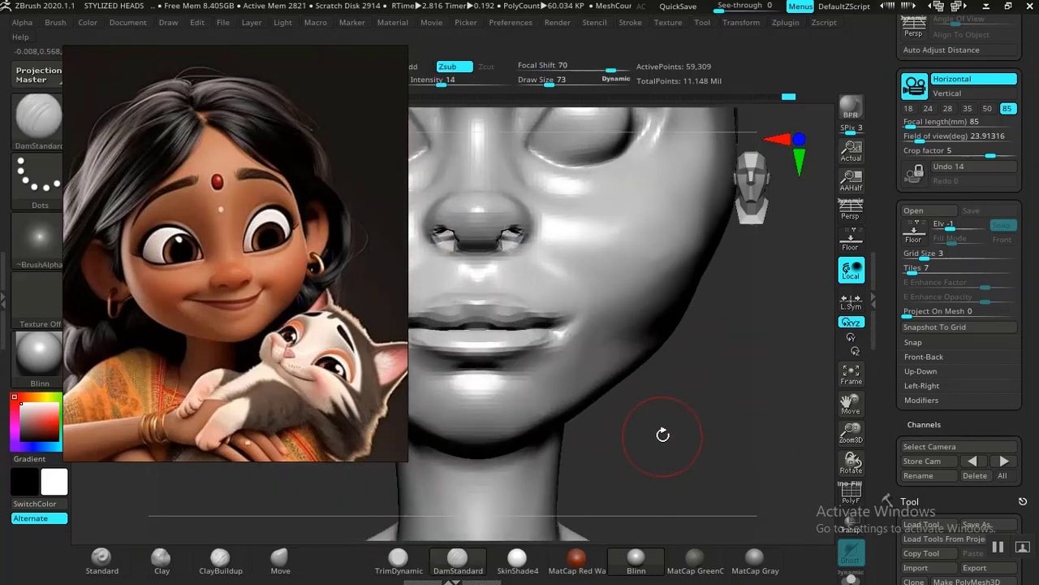
pyautogui.keyDown('alt'); pyautogui.moveTo(720, 420); pyautogui.dragTo(631, 333); pyautogui.keyUp('alt')
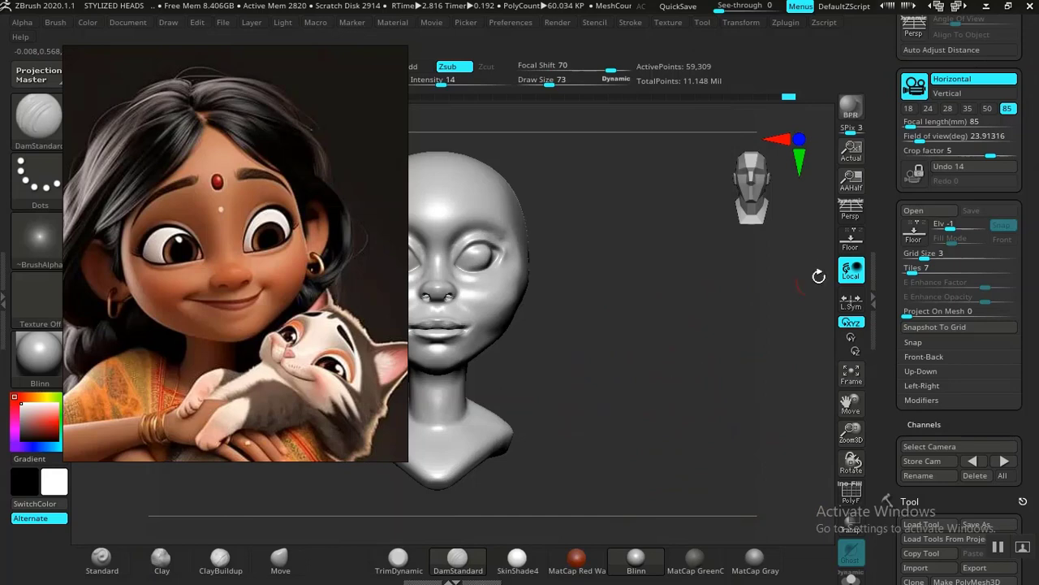
# Step: Collapse the tool's Geometry settings and show its Subtool list
pyautogui.moveTo(881, 414); pyautogui.dragTo(882, 106)
pyautogui.moveTo(881, 434); pyautogui.dragTo(879, 274)
pyautogui.moveTo(883, 337); pyautogui.dragTo(900, 257)
pyautogui.moveTo(902, 325); pyautogui.dragTo(892, 362)
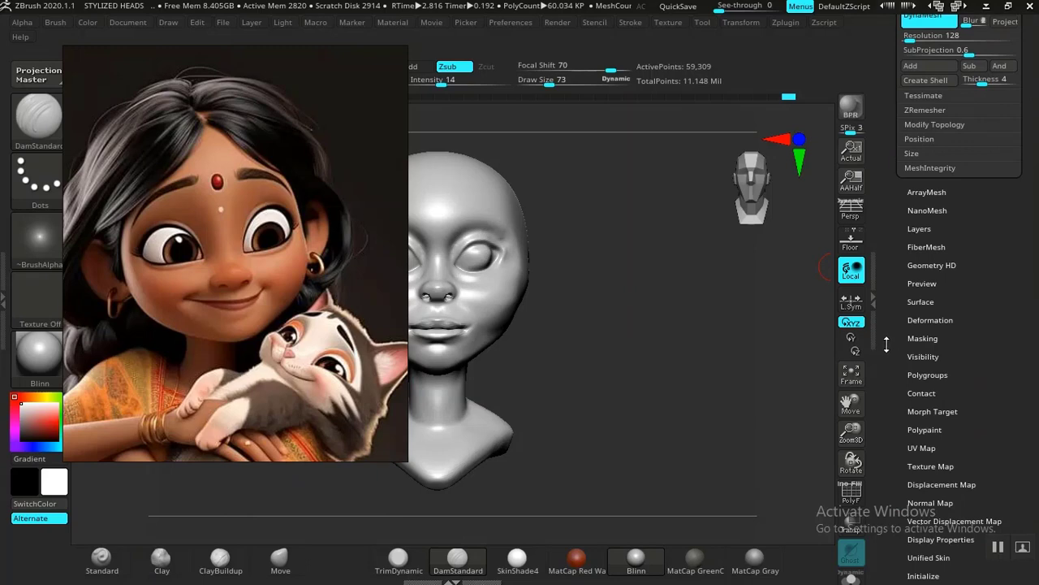
pyautogui.moveTo(886, 344); pyautogui.dragTo(925, 282)
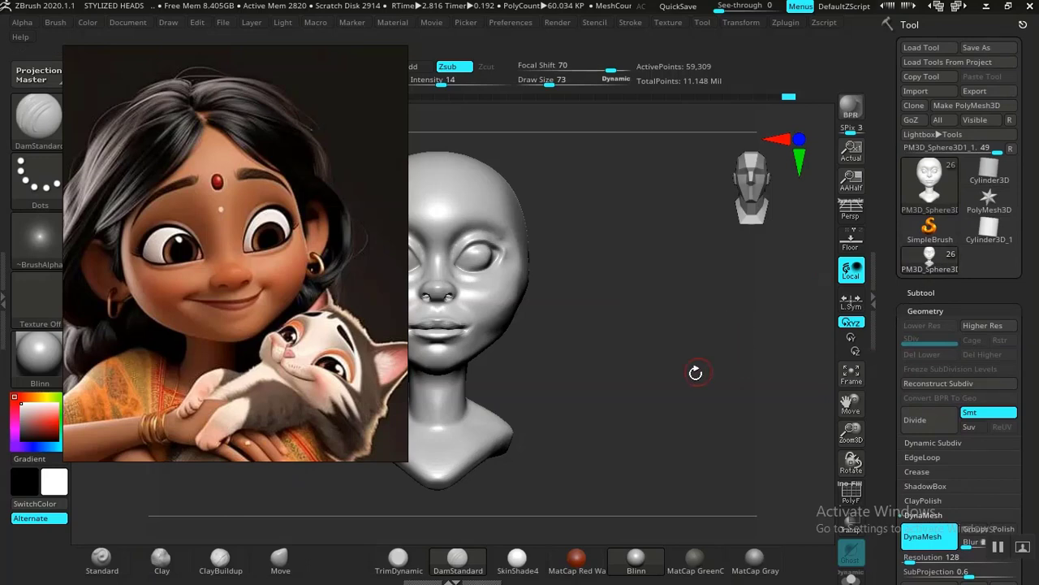
pyautogui.moveTo(655, 394)
pyautogui.mouseDown()
pyautogui.moveTo(592, 383)
pyautogui.moveTo(654, 376)
pyautogui.moveTo(662, 396)
pyautogui.moveTo(713, 399)
pyautogui.mouseUp()
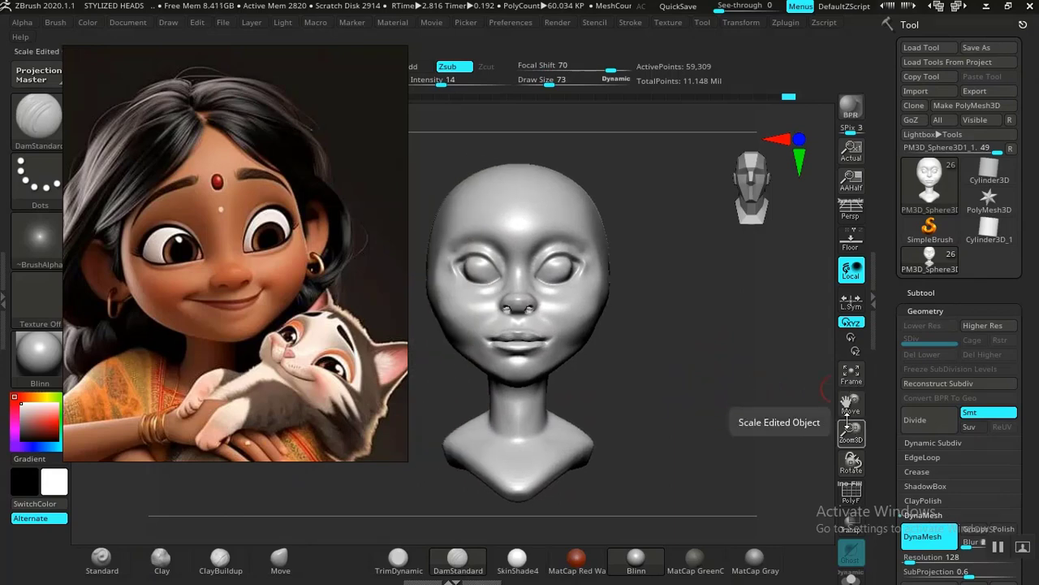
pyautogui.scroll(-3, 889, 354)
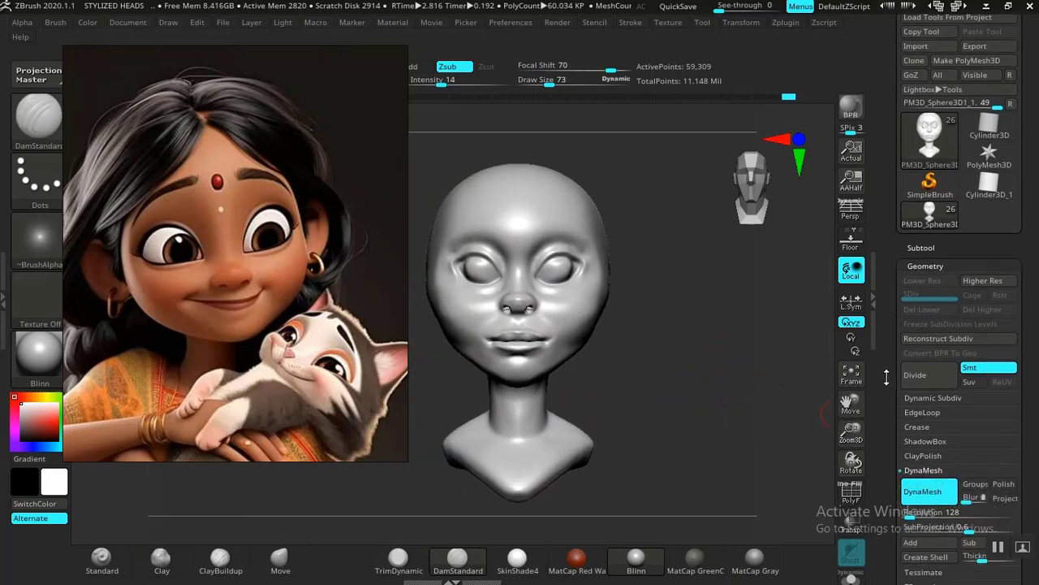
pyautogui.scroll(2, 889, 355)
pyautogui.click(920, 254)
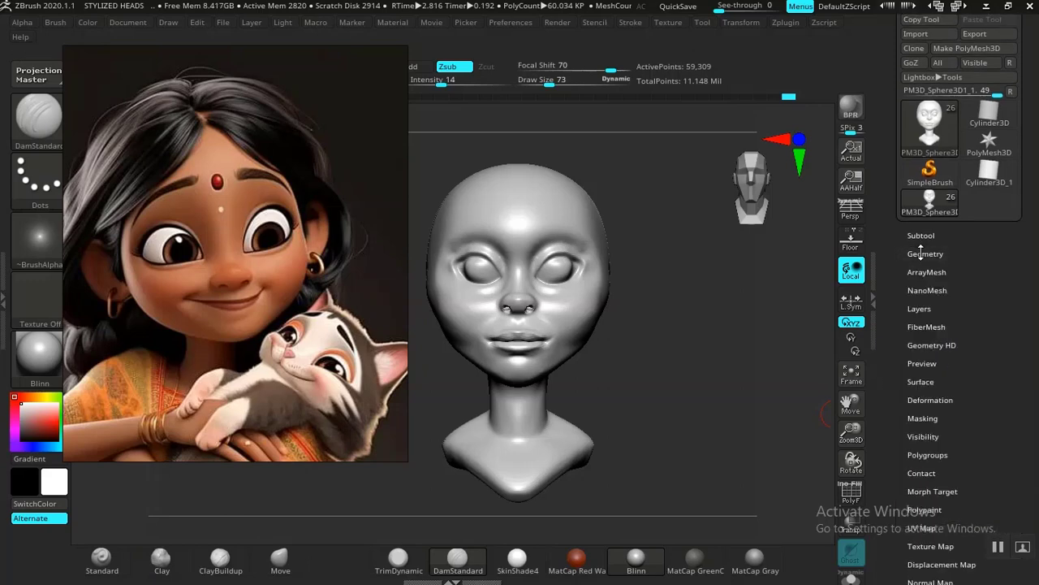
pyautogui.click(923, 235)
# Step: Append a Cube3D mesh as a new subtool alongside the head
pyautogui.scroll(-5, 892, 281)
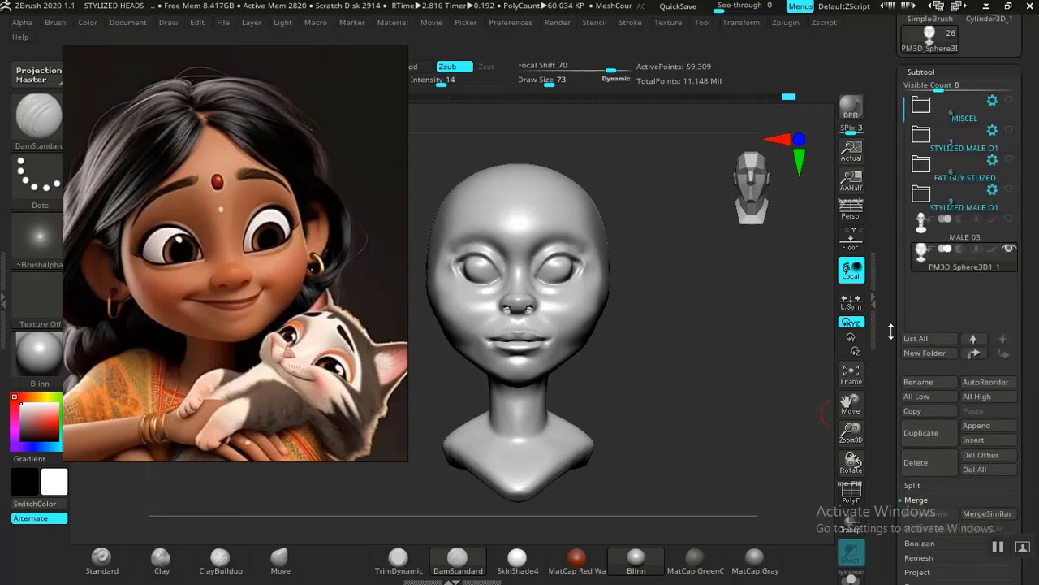
pyautogui.scroll(-1, 892, 281)
pyautogui.moveTo(884, 348); pyautogui.dragTo(884, 441)
pyautogui.click(977, 390)
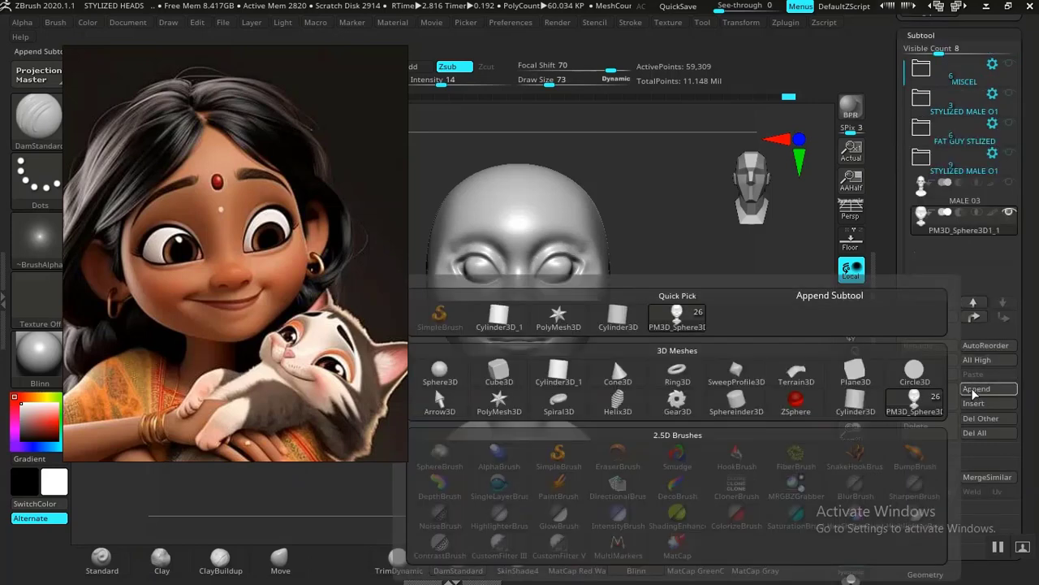
pyautogui.click(497, 373)
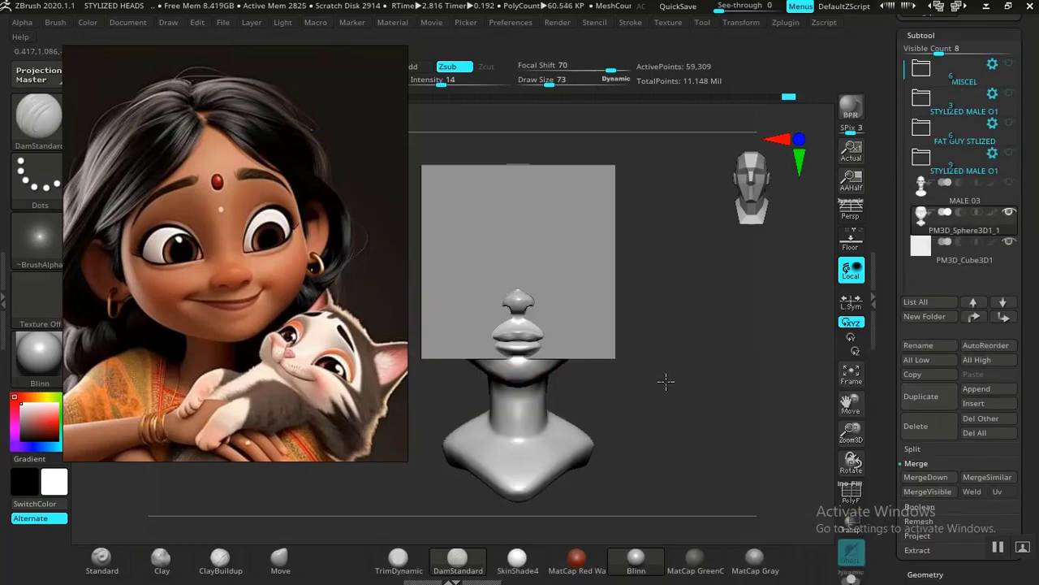
# Step: Make the appended cube the active subtool and display its polygon wireframe
pyautogui.moveTo(666, 381)
pyautogui.keyDown('ctrl'); pyautogui.mouseDown(button='right')
pyautogui.moveTo(688, 406)
pyautogui.moveTo(697, 387)
pyautogui.moveTo(703, 452)
pyautogui.moveTo(727, 445)
pyautogui.mouseUp(button='right'); pyautogui.keyUp('ctrl')
pyautogui.keyDown('alt'); pyautogui.click(619, 311); pyautogui.keyUp('alt')
pyautogui.hotkey('shift', 'f')
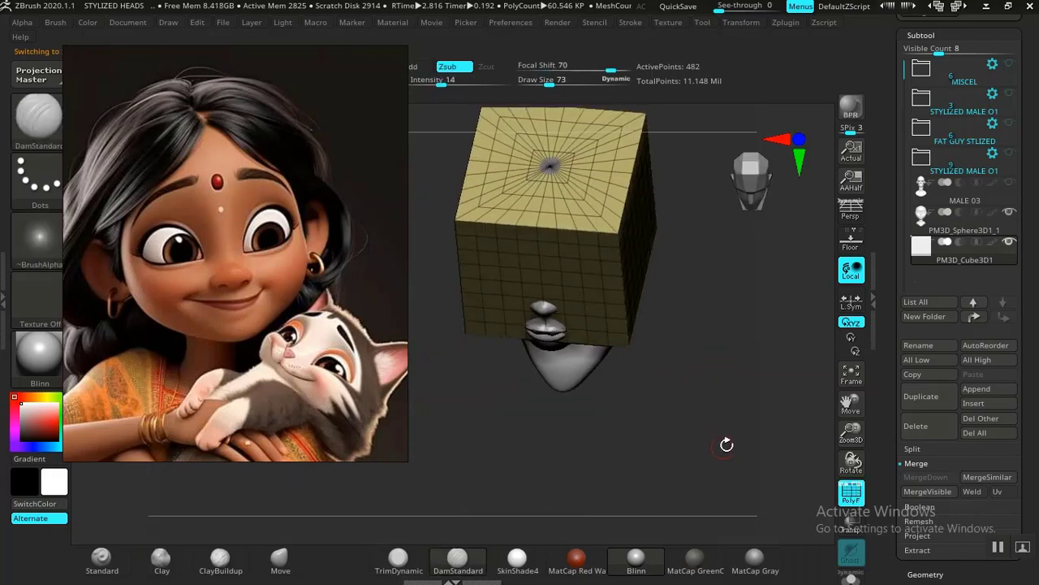